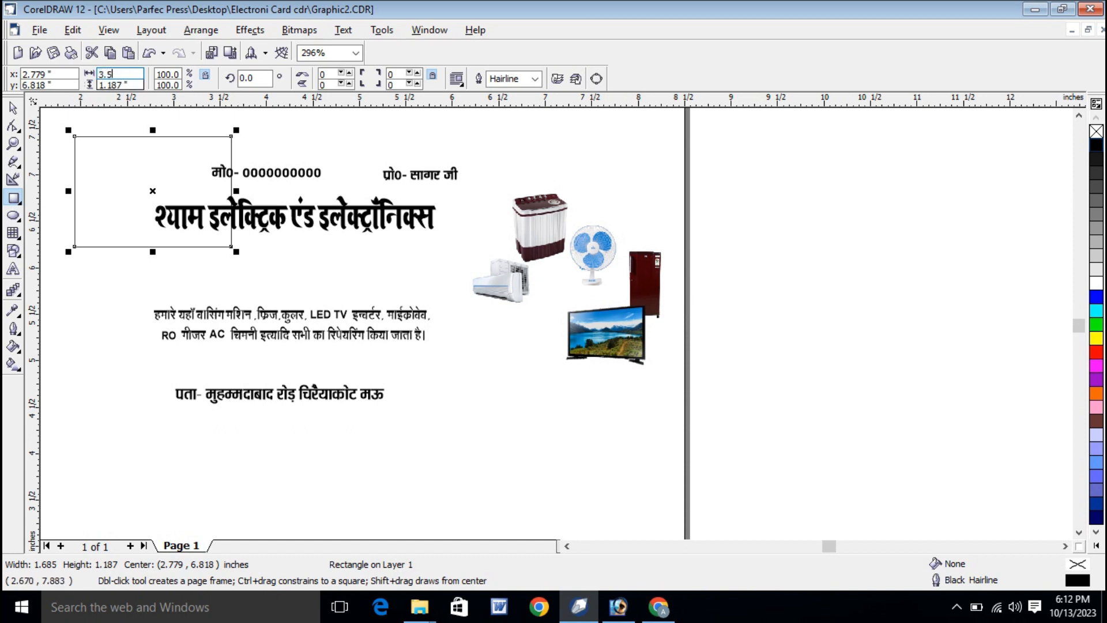
Size the rectangle to 3.5 by 2.2 inches and centre it on the page.
key("Tab")
type("2")
key("Return")
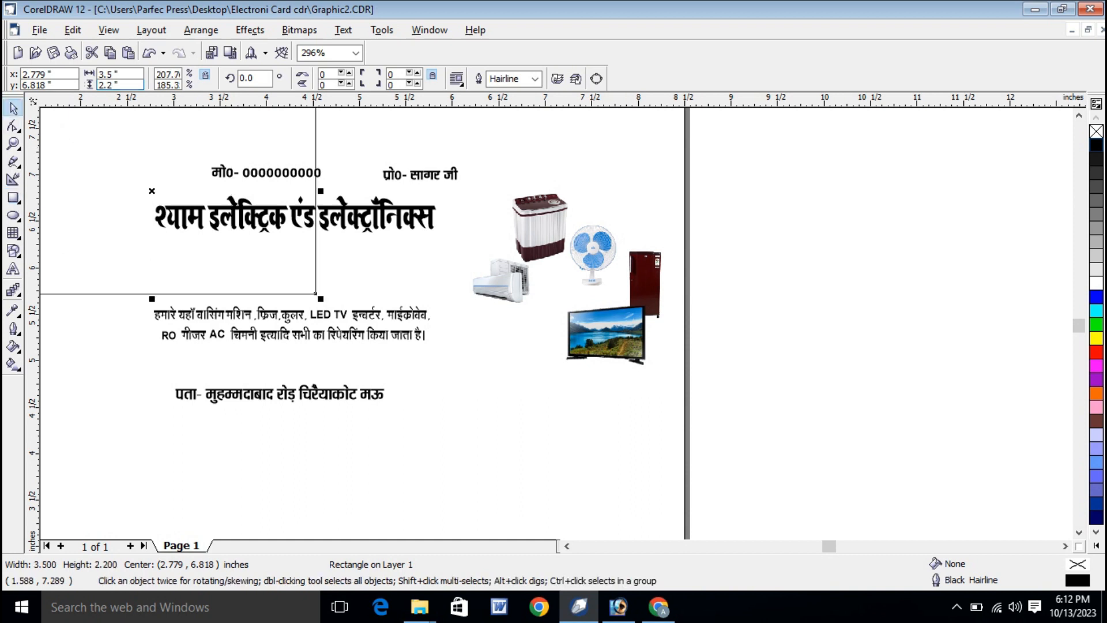
key("p")
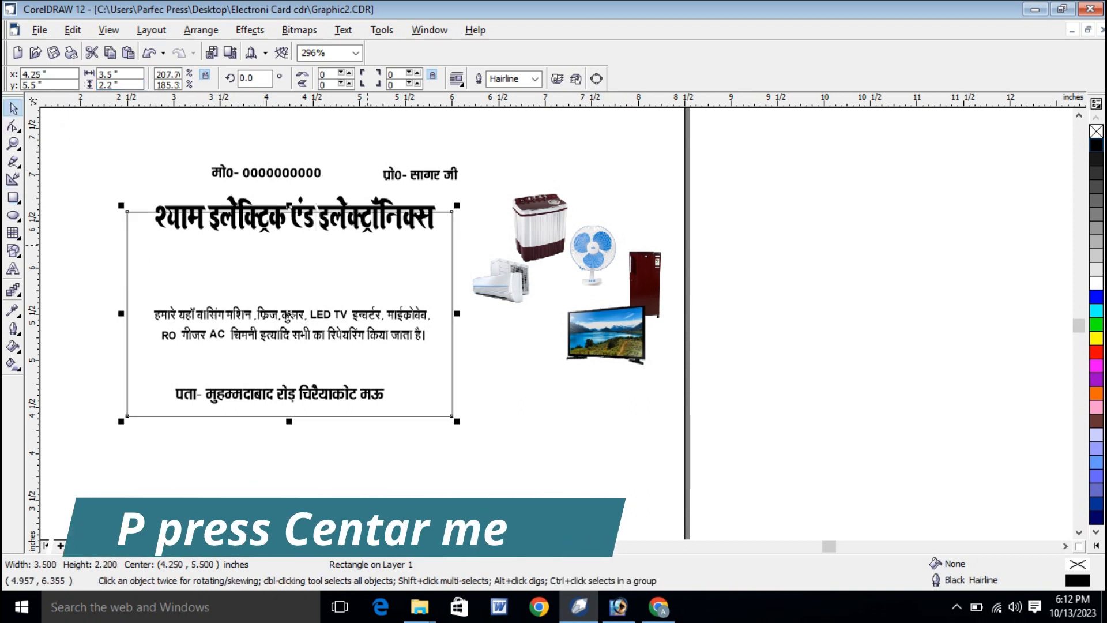
left_click_drag(419, 260, 433, 290)
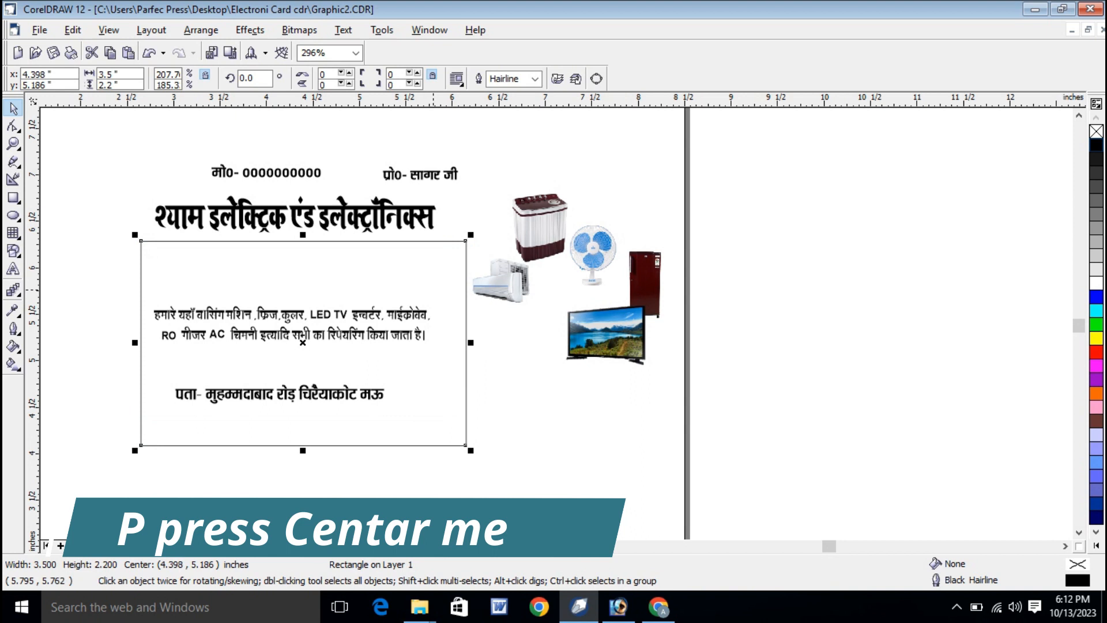
key("p")
left_click(670, 300)
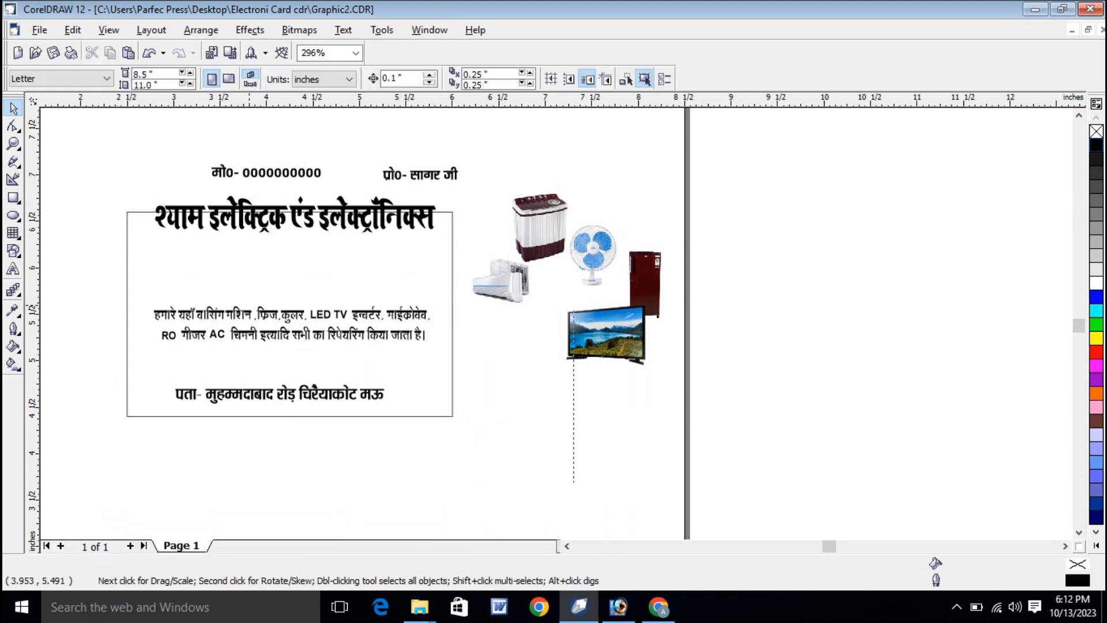
Move the heading, contact lines, services text and address off the rectangle to the empty area beyond the appliance pictures.
left_click_drag(249, 306, 116, 286)
left_click_drag(306, 333, 824, 346)
left_click(879, 242)
left_click_drag(147, 135, 496, 271)
left_click_drag(401, 219, 872, 216)
left_click(977, 259)
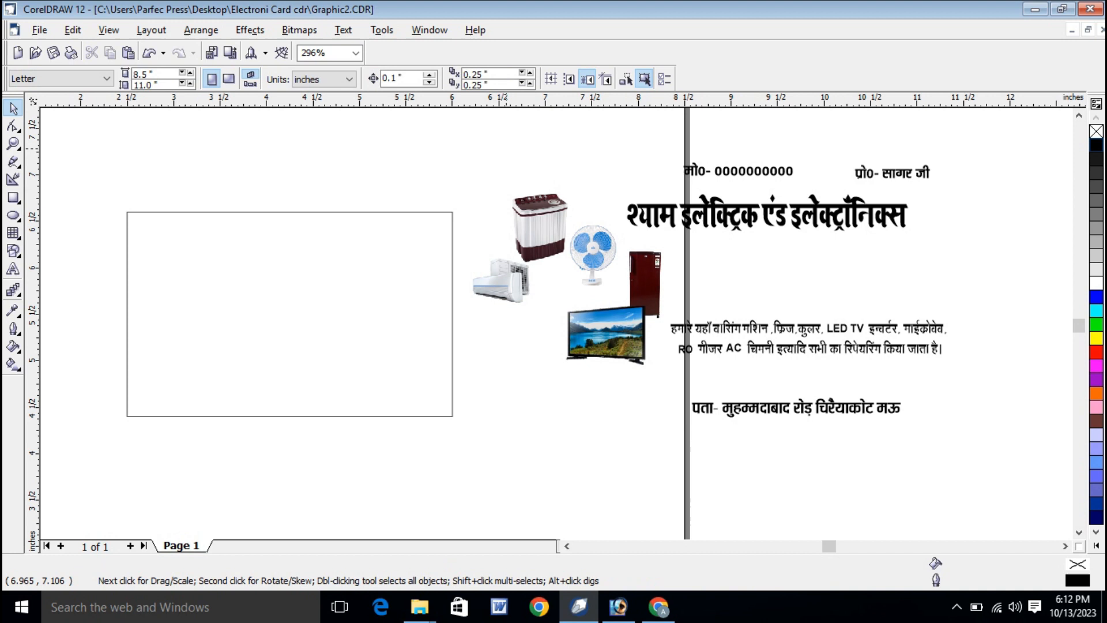
Duplicate the card rectangle in place and resize the inner copy to 3.3 by 2.0 inches.
left_click(370, 265)
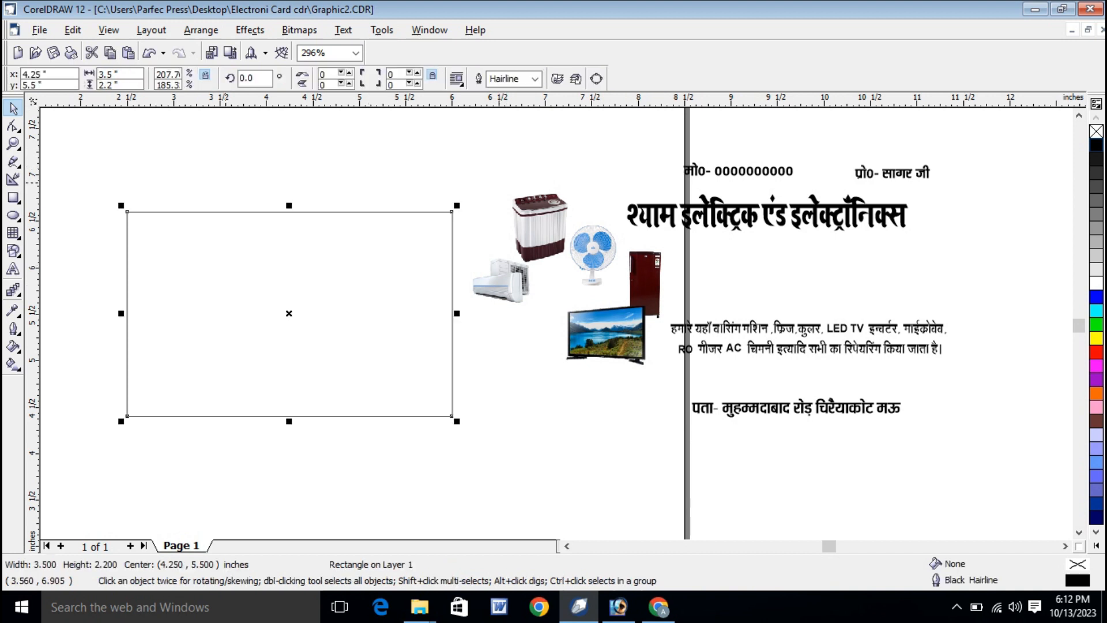
double_click(116, 73)
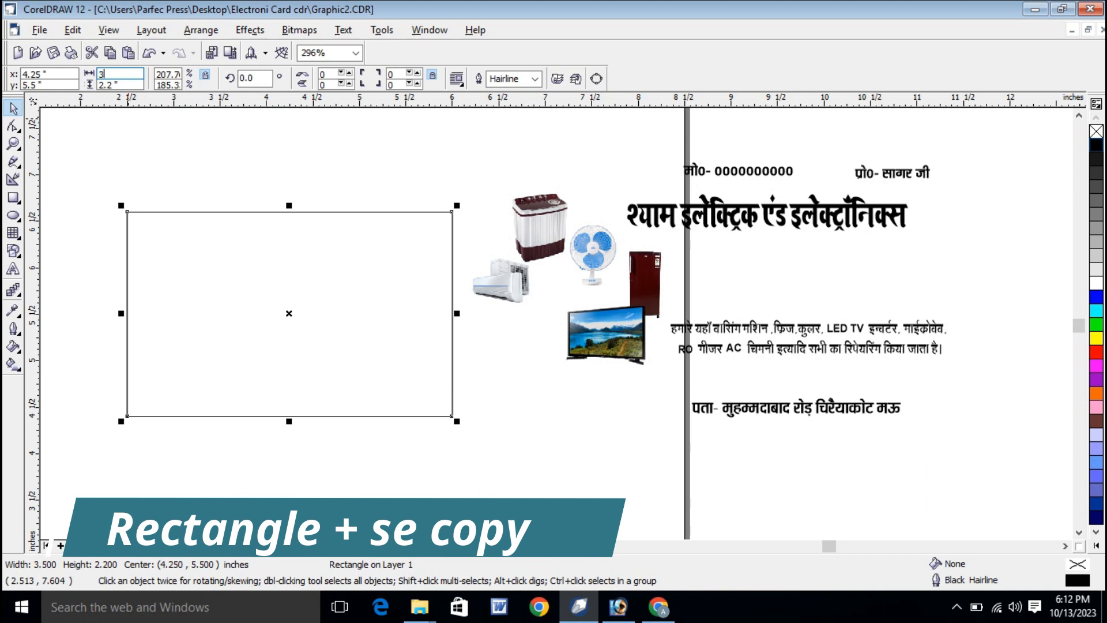
key("Tab")
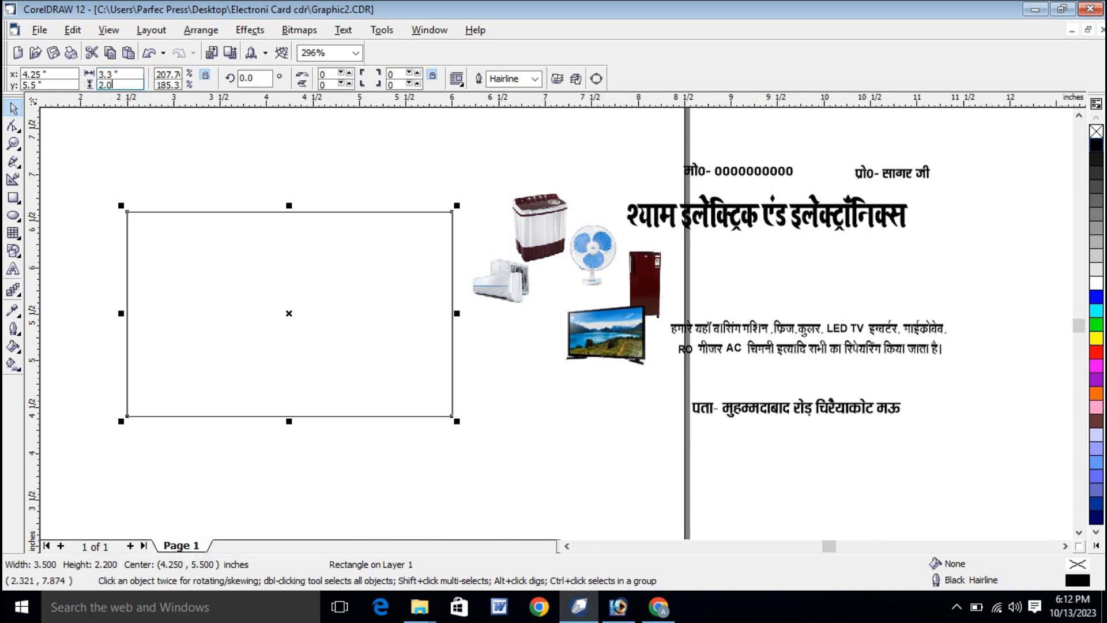
type("2.0")
key("Return")
left_click(364, 122)
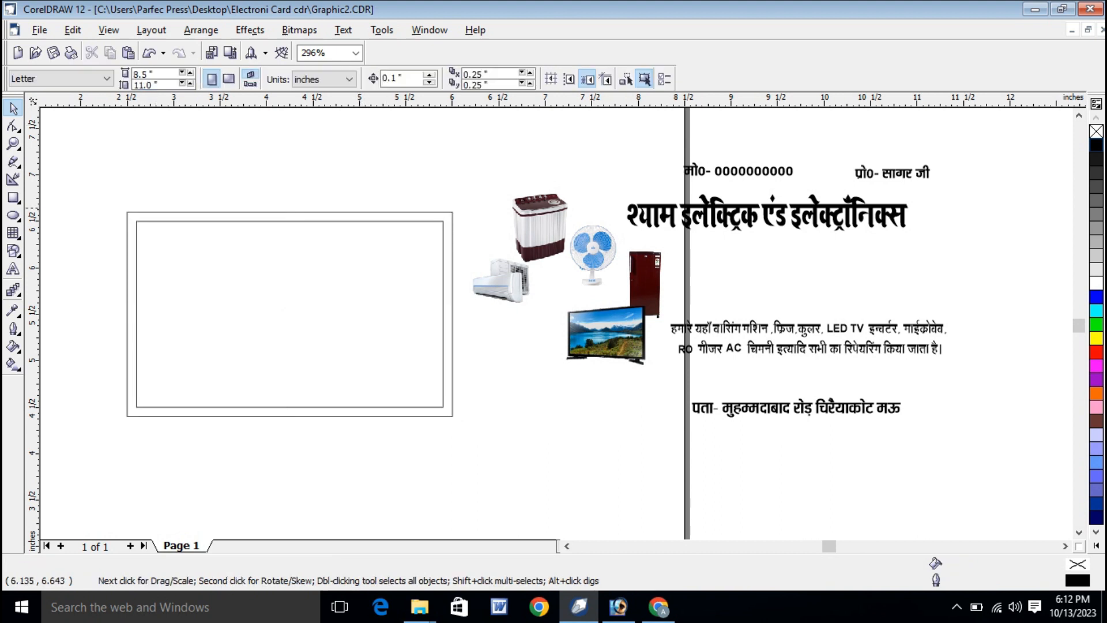
Fill both the outer and inner card rectangles with red.
left_click(254, 211)
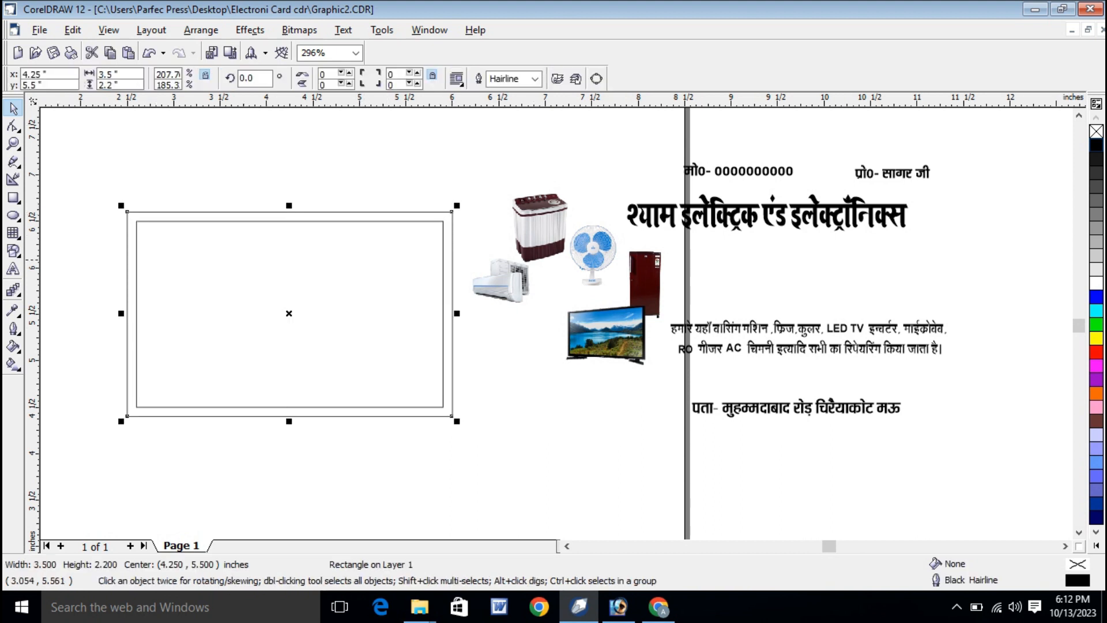
left_click(1096, 352)
key("Tab")
left_click(1096, 351)
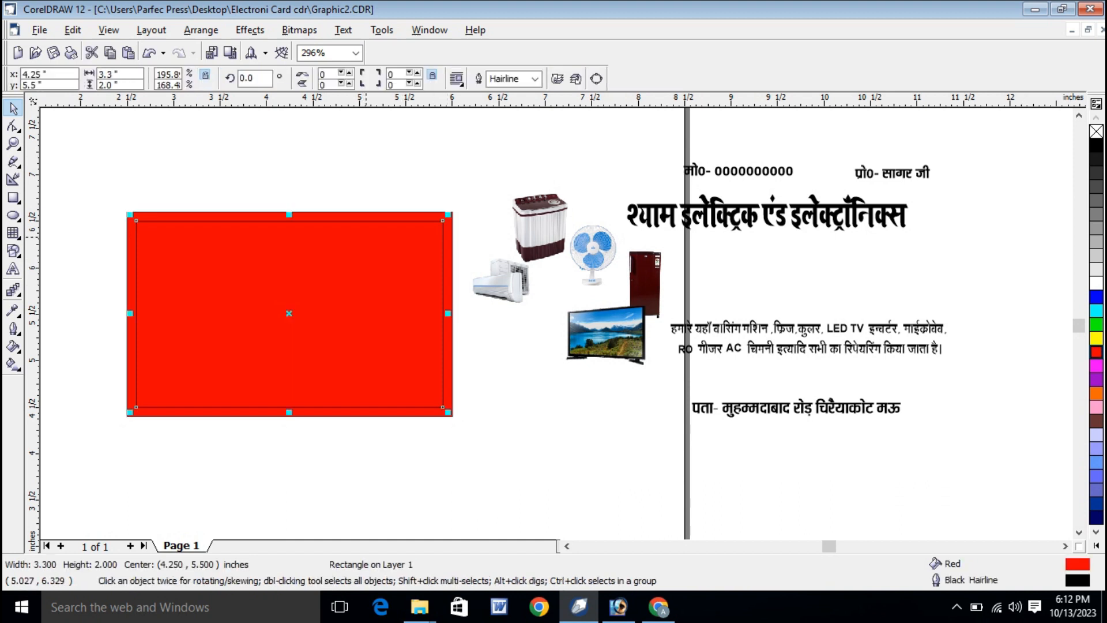
left_click(668, 126)
Give the inner rectangle a white 0.056 in outline with Behind fill and Scale with image enabled.
left_click(404, 232)
right_click(1096, 282)
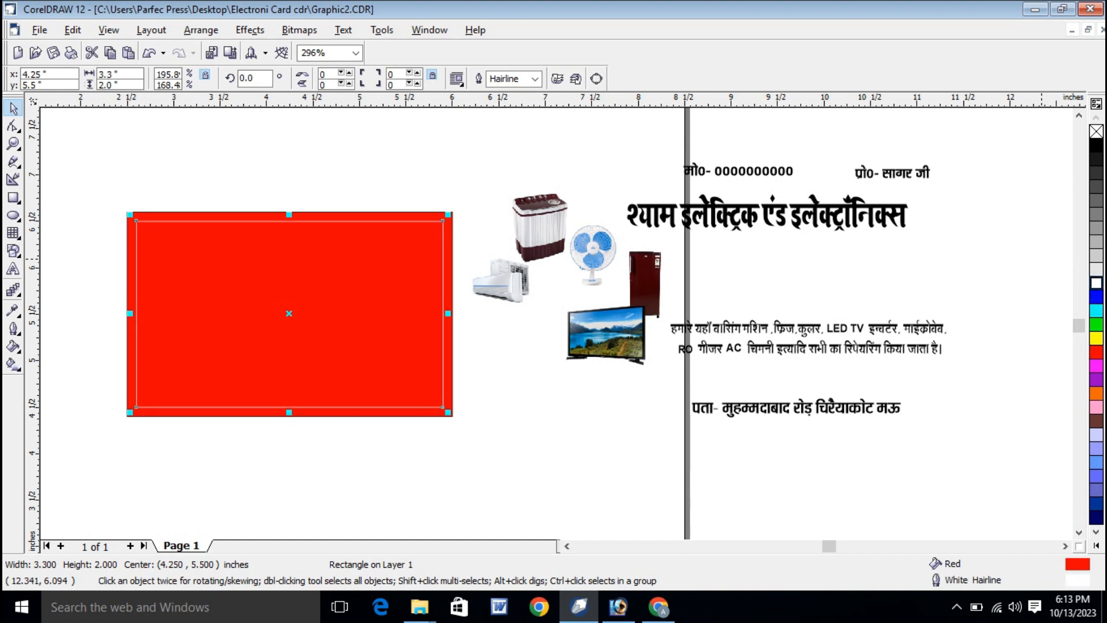
double_click(1077, 580)
left_click(460, 218)
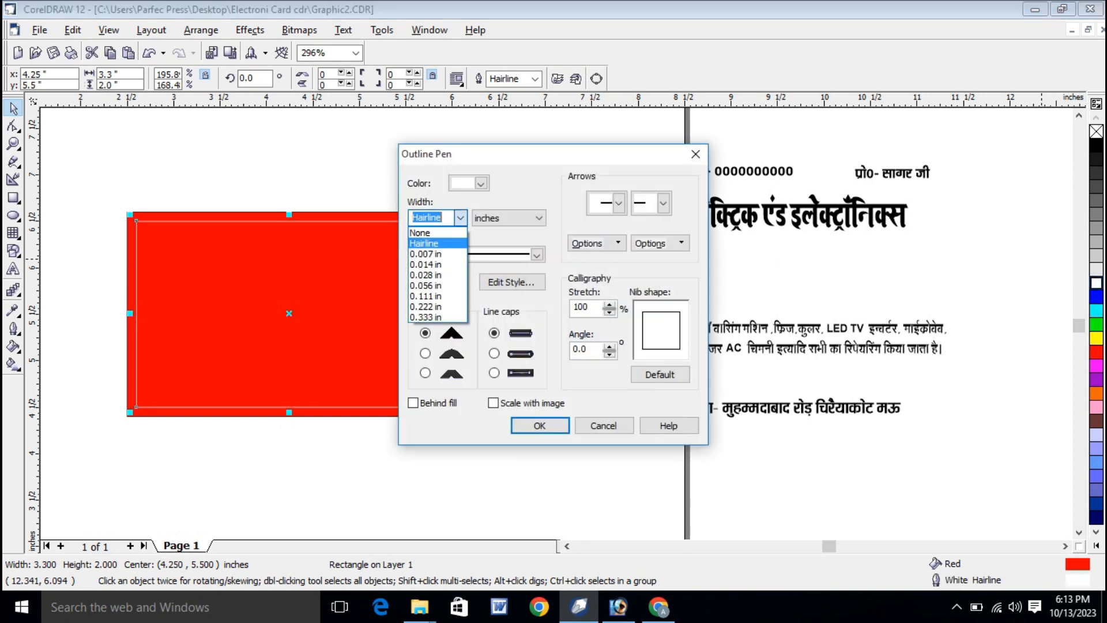
left_click(426, 285)
left_click(413, 402)
left_click(413, 402)
left_click(539, 426)
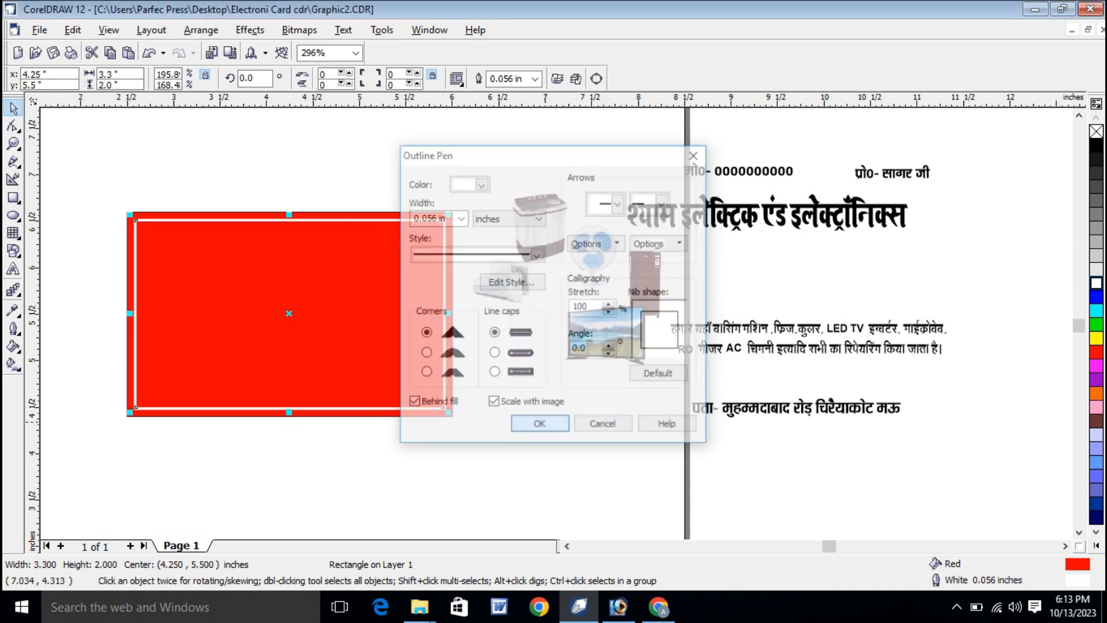
key("Escape")
Bring all the text objects and appliance pictures to the front of the stacking order.
left_click_drag(833, 206, 358, 250)
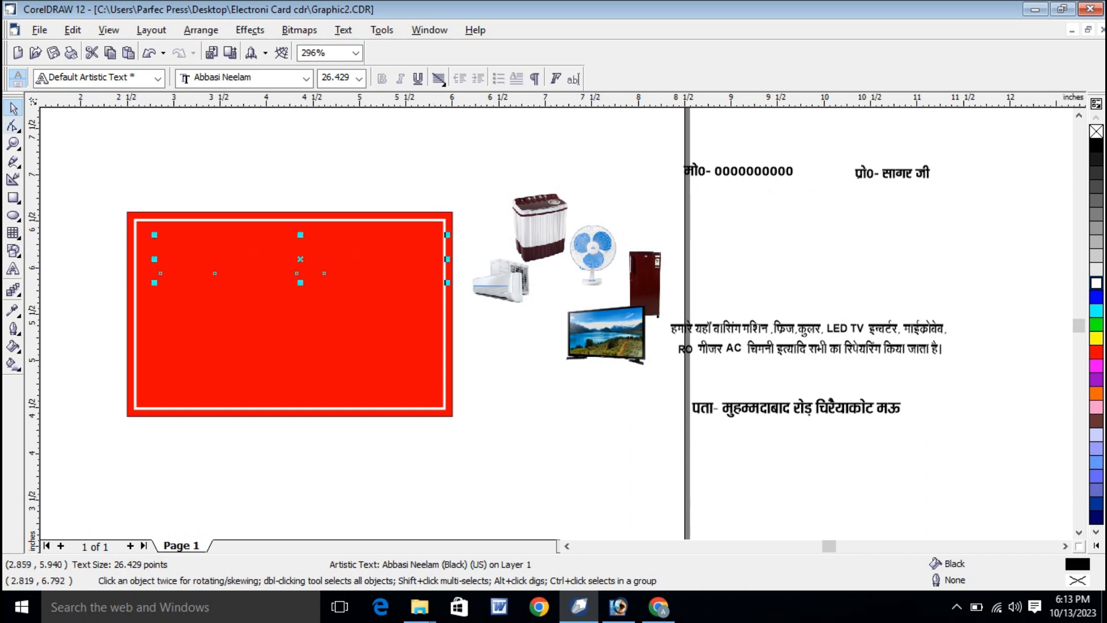
key("ctrl+z")
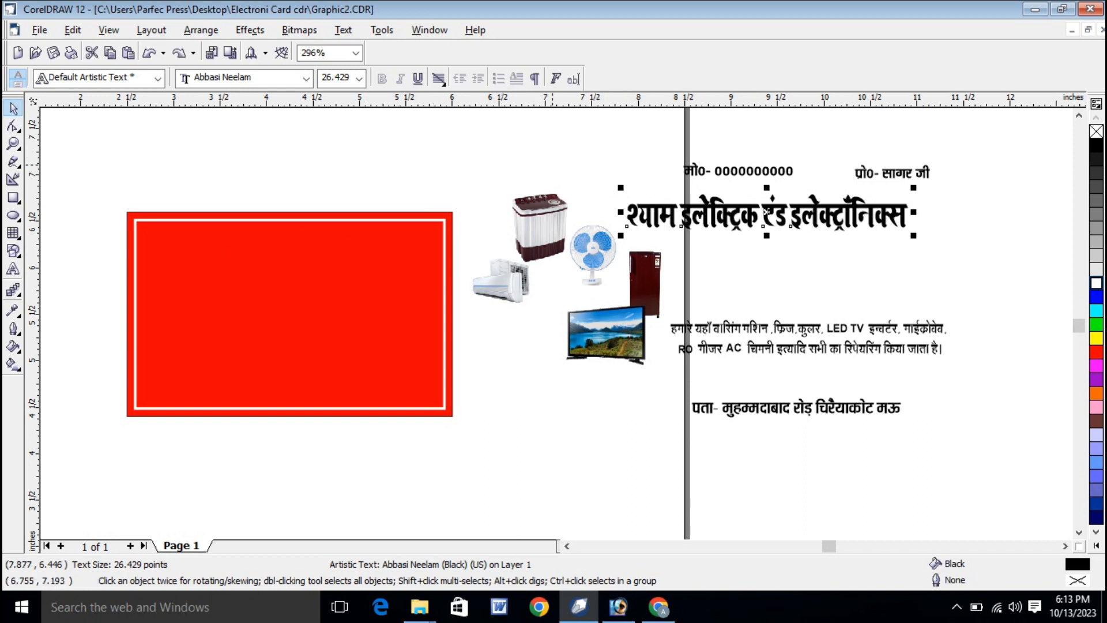
left_click_drag(453, 122, 1062, 472)
right_click(745, 213)
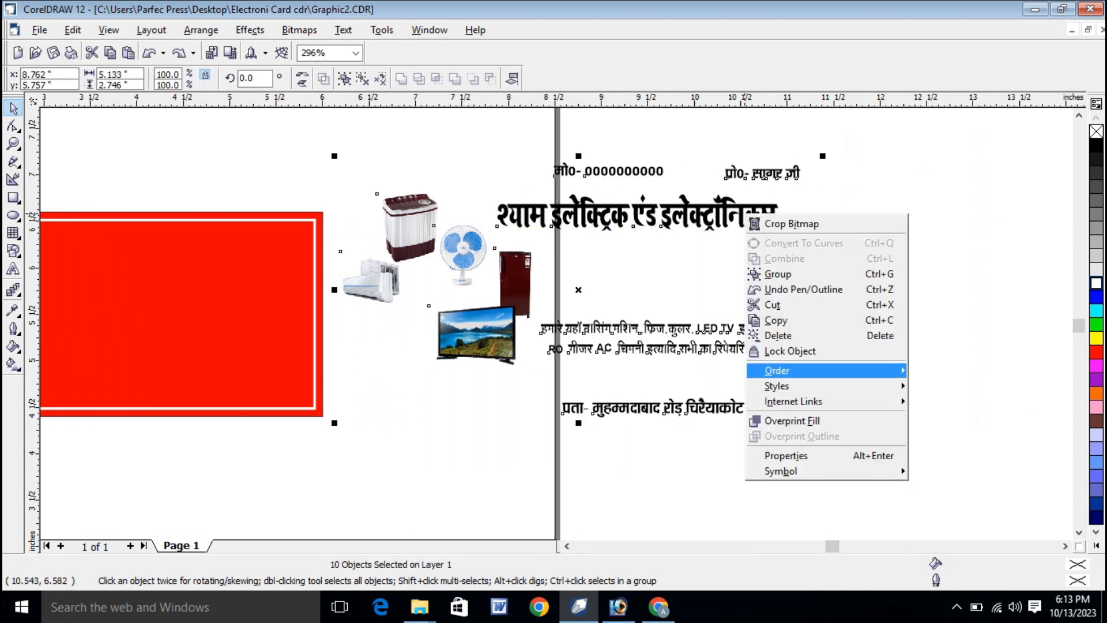
mouse_move(807, 371)
left_click(972, 373)
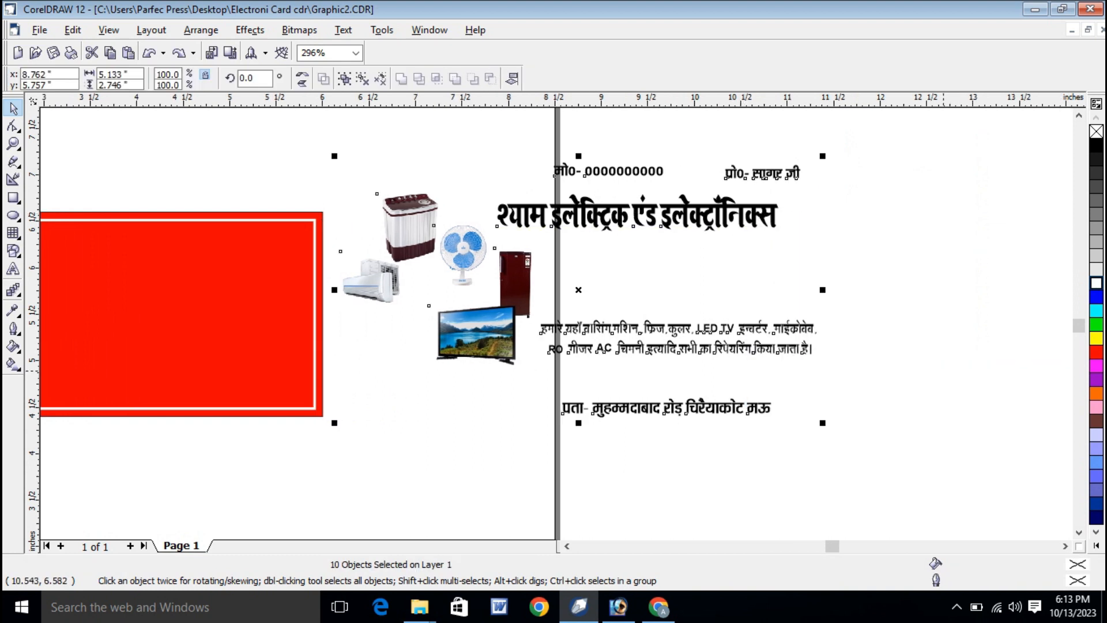
Move the shop-name heading onto the upper part of the red card, just below the white border.
scroll(993, 350, "down", 1)
left_click(978, 271)
left_click(842, 281)
left_click_drag(858, 282, 621, 311)
key("F4")
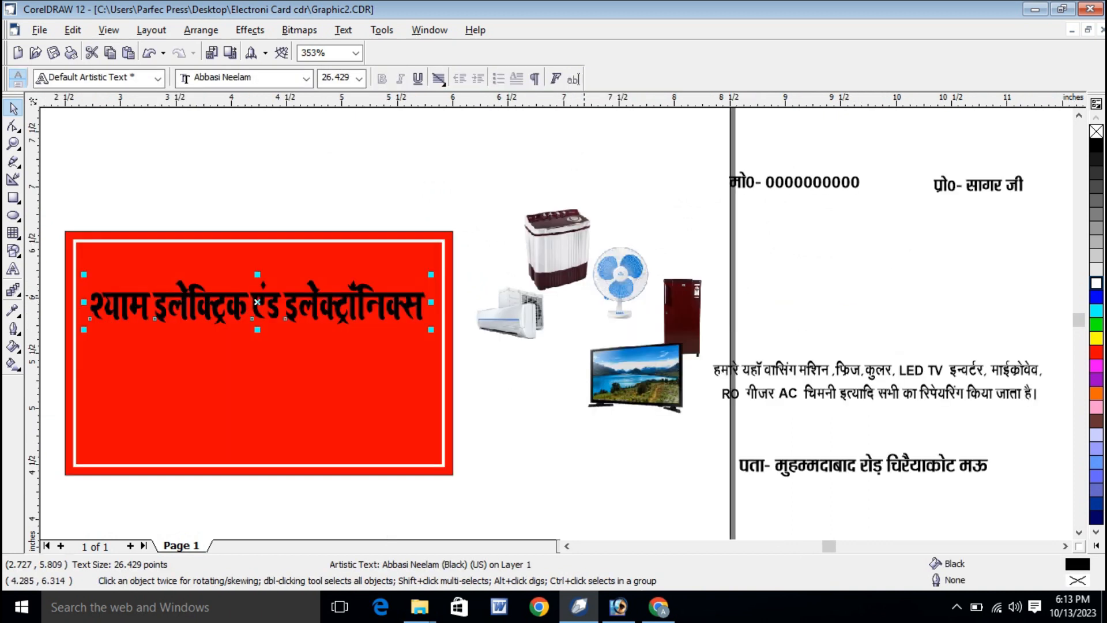
left_click_drag(353, 296, 352, 269)
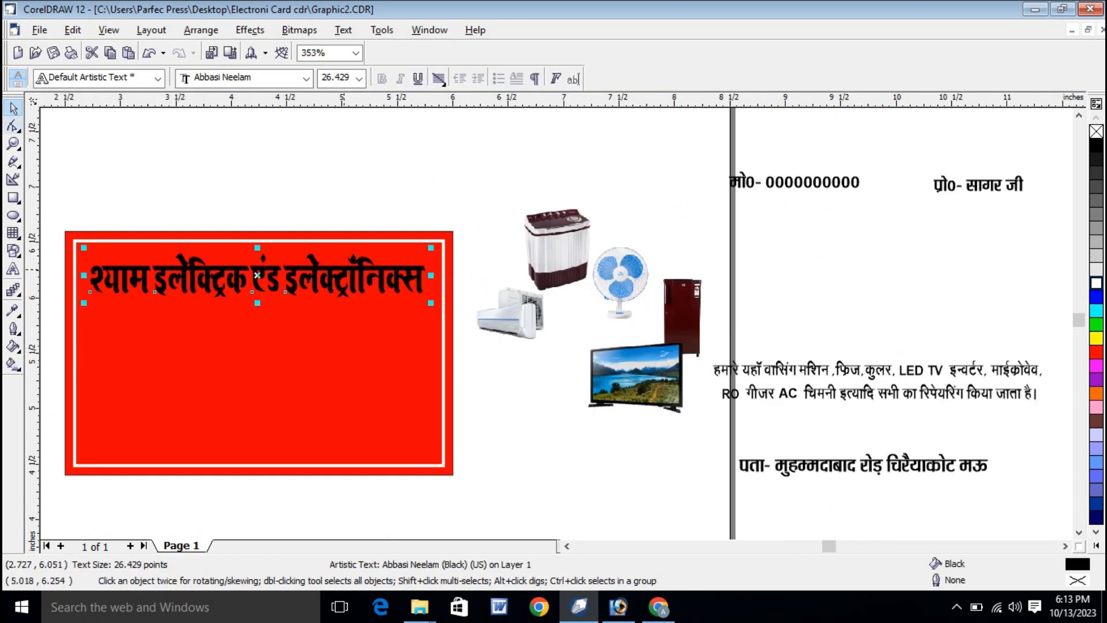
Fill the shop-name heading with white and stretch it slightly wider within the white border.
key("F2")
scroll(228, 231, "down", 1)
left_click_drag(93, 238, 559, 376)
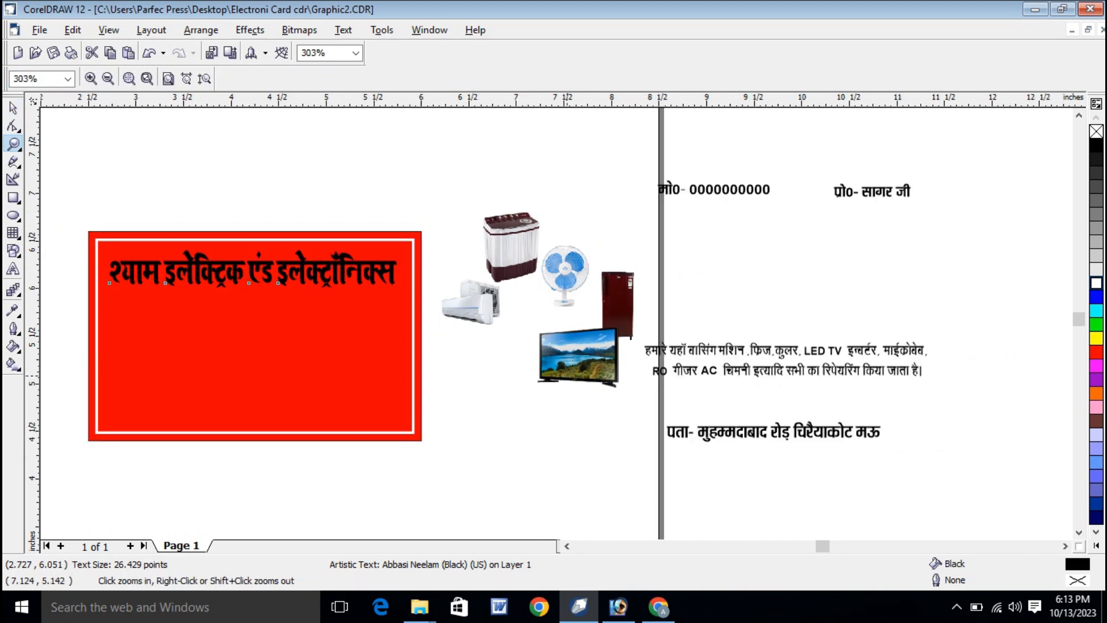
left_click(13, 108)
mouse_move(428, 275)
left_mouse_down()
mouse_move(484, 255)
mouse_move(422, 269)
left_mouse_up()
scroll(641, 193, "down", 1)
left_click(704, 167)
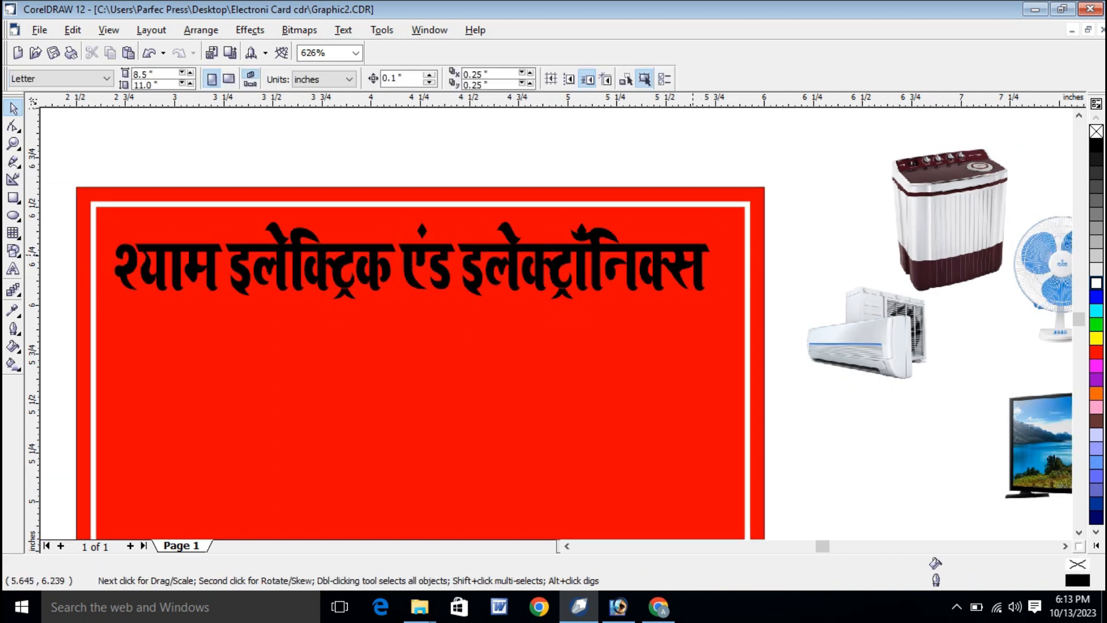
left_click(694, 258)
left_click(1096, 282)
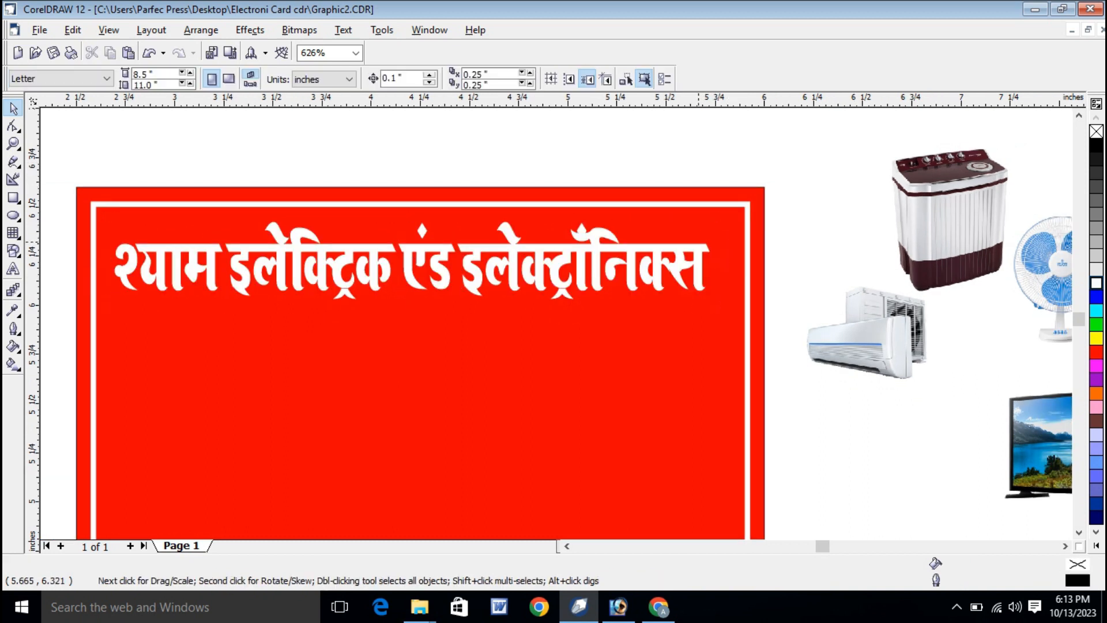
left_click_drag(717, 259, 732, 260)
key("F3")
left_click(855, 350)
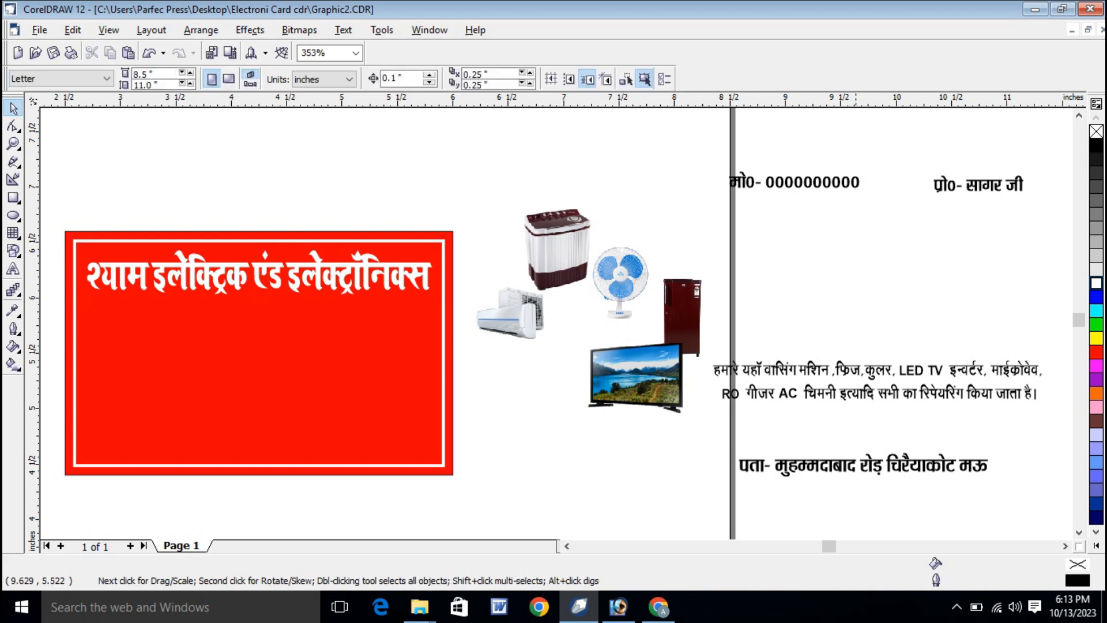
left_click(567, 546)
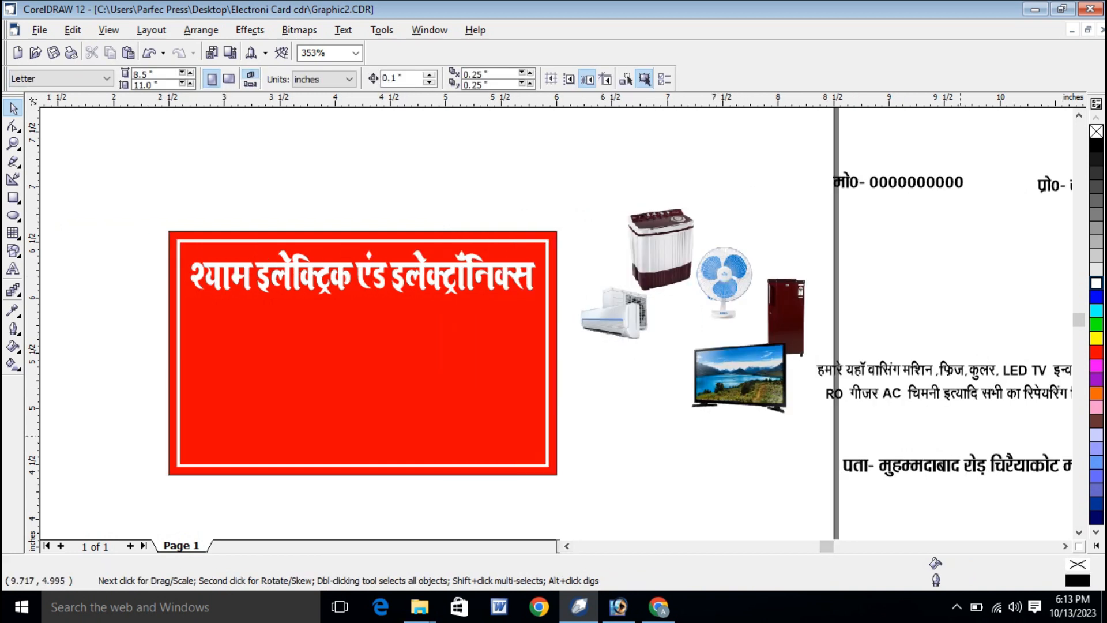
left_click(974, 463)
left_click(673, 233)
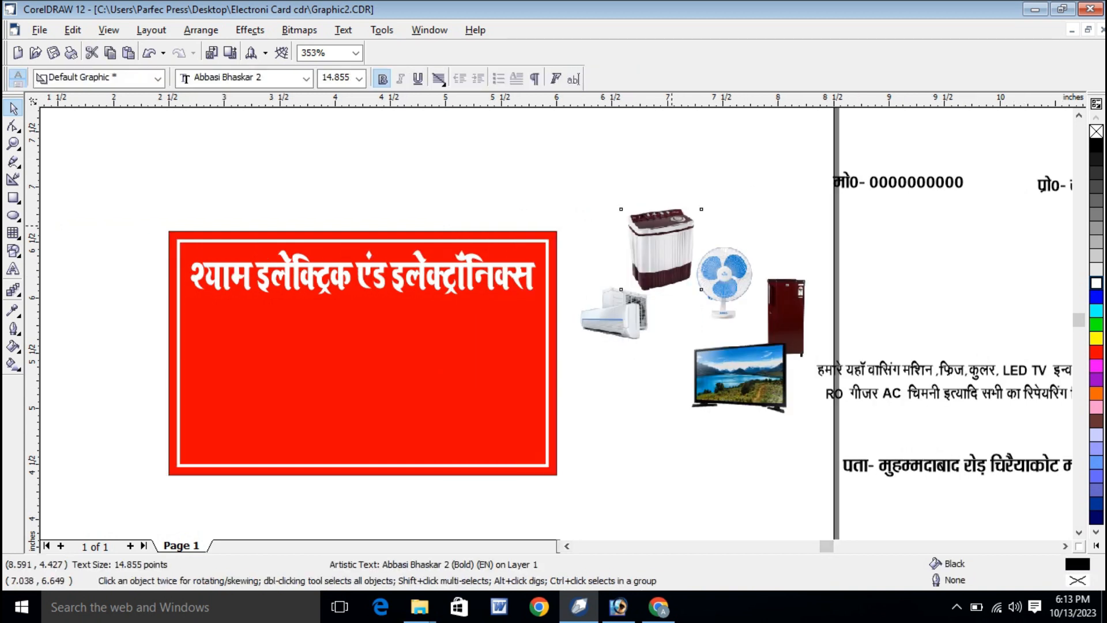
Draw a rectangle about 3.28 by 0.86 inches across the card below the heading and fill it white.
left_click(13, 144)
left_click_drag(114, 310, 688, 439)
left_click(13, 197)
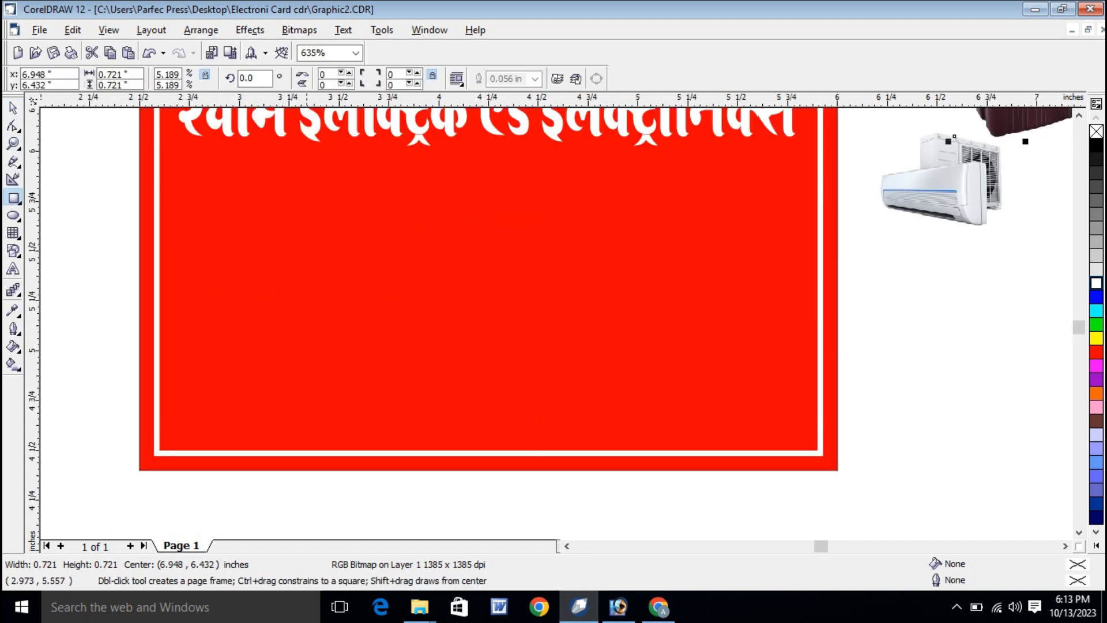
left_click_drag(159, 186, 813, 358)
left_click(1096, 283)
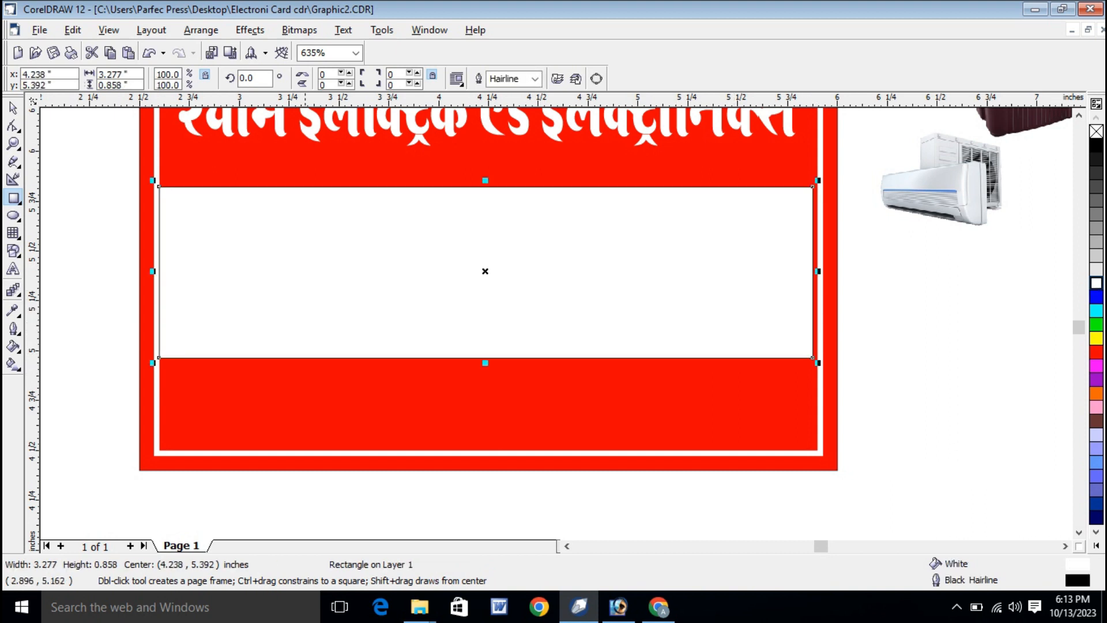
Remove the white band's outline and widen it to about 3.3 inches to meet the card's inner border.
left_click(13, 107)
scroll(152, 294, "down", 1)
scroll(154, 294, "down", 1)
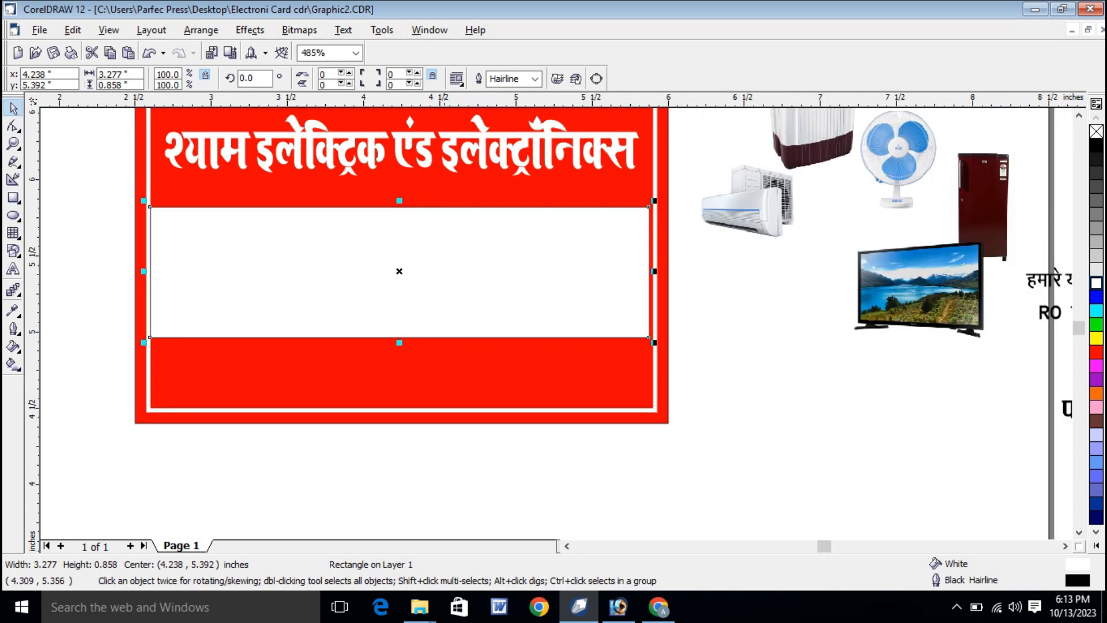
right_click(1096, 131)
left_click_drag(750, 215, 746, 218)
left_click(613, 252)
left_click_drag(655, 271, 659, 272)
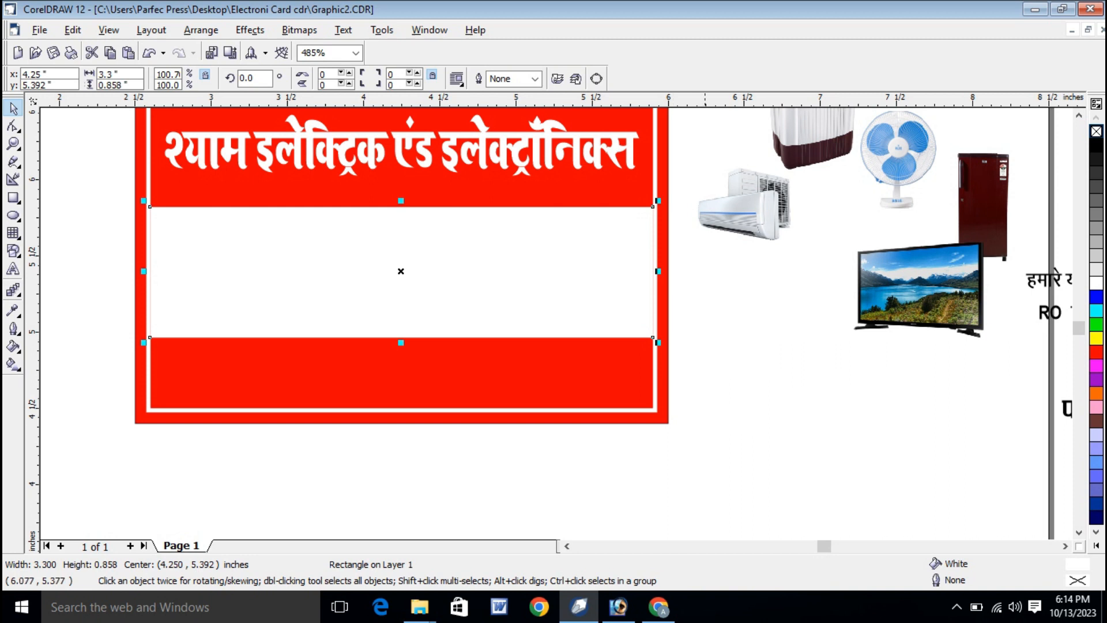
Move the grouped two-line services text onto the red area below the white band.
key("Escape")
scroll(466, 329, "down", 2)
left_click(991, 326)
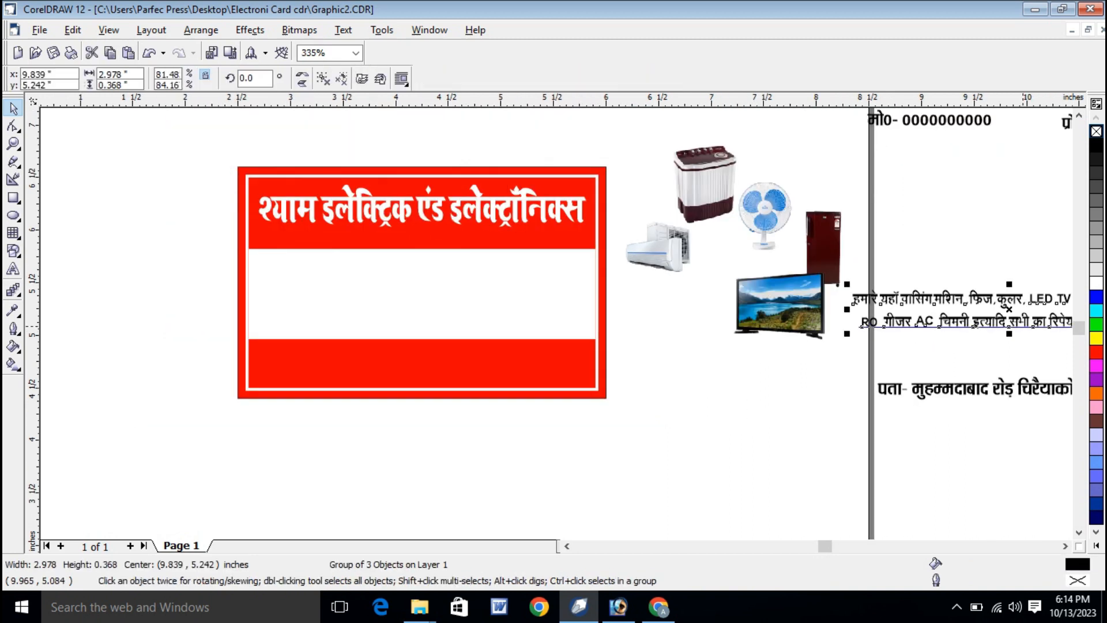
left_click_drag(1027, 316, 454, 357)
Try to move the refrigerator picture onto the card's white band.
left_click(718, 180)
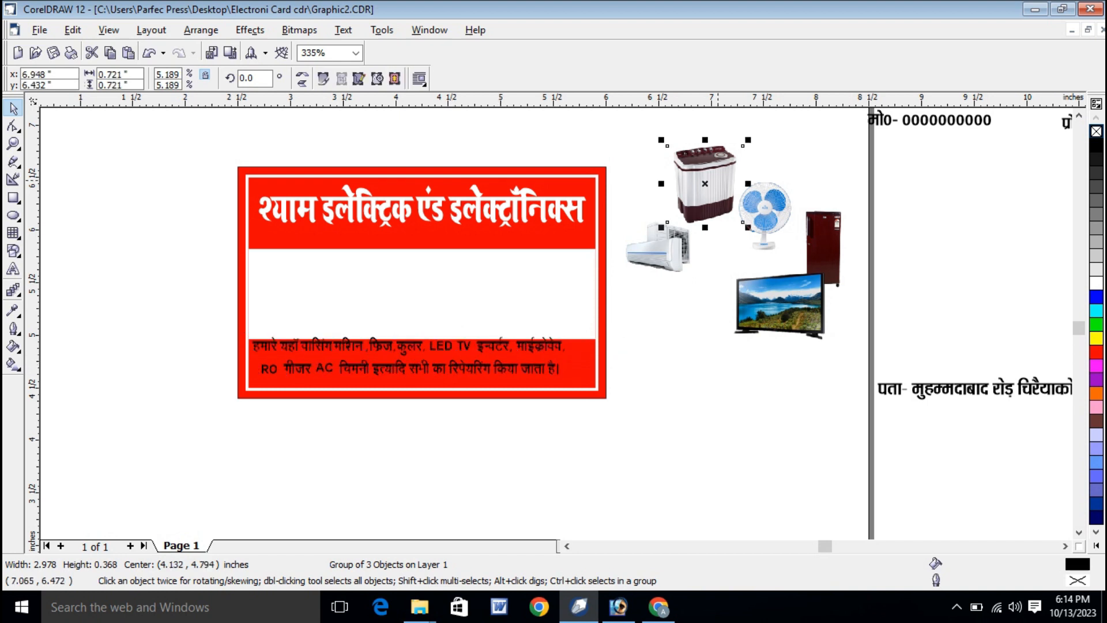
left_click(819, 307)
left_click_drag(838, 223, 281, 264)
key("ctrl+z")
Bring the washing machine, fan, refrigerator and TV pictures to the front of the stacking order.
left_click_drag(634, 130, 957, 458)
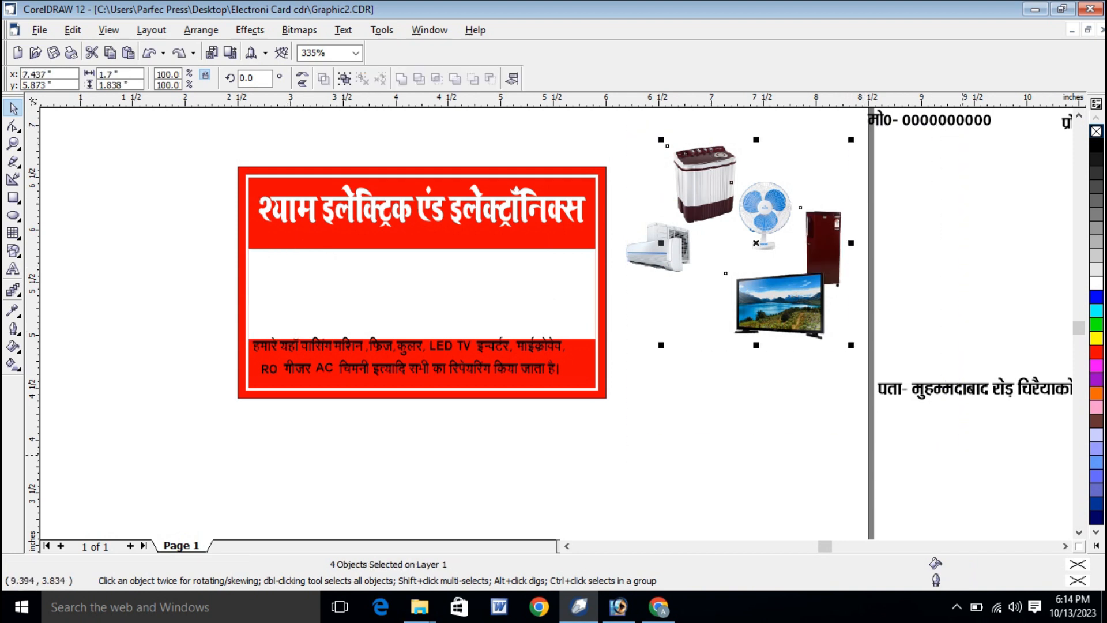
right_click(817, 230)
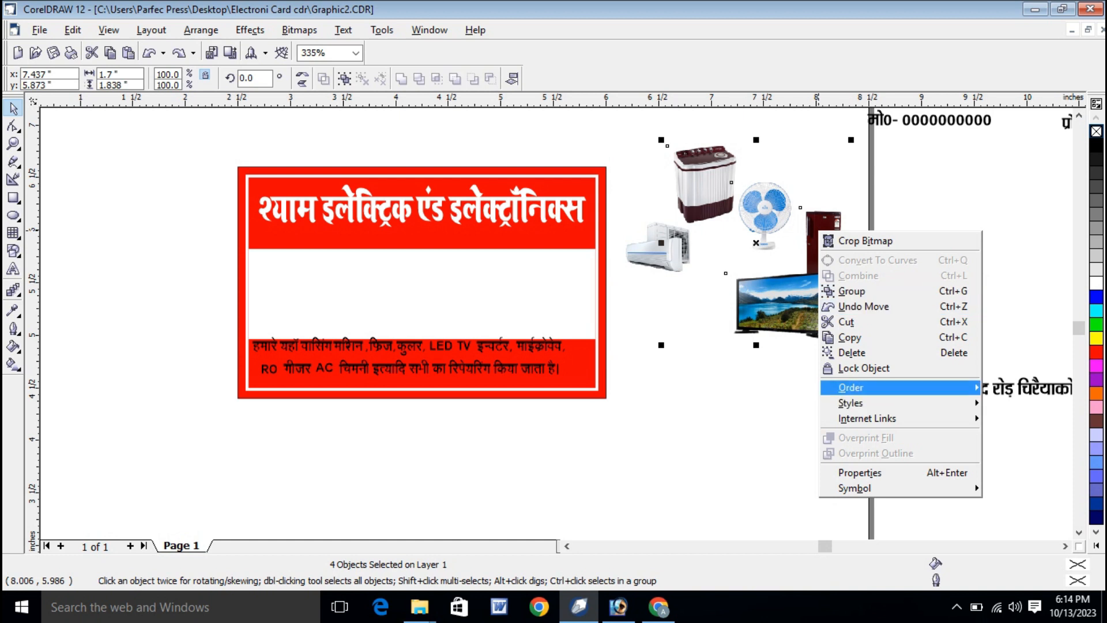
mouse_move(859, 388)
left_click(701, 390)
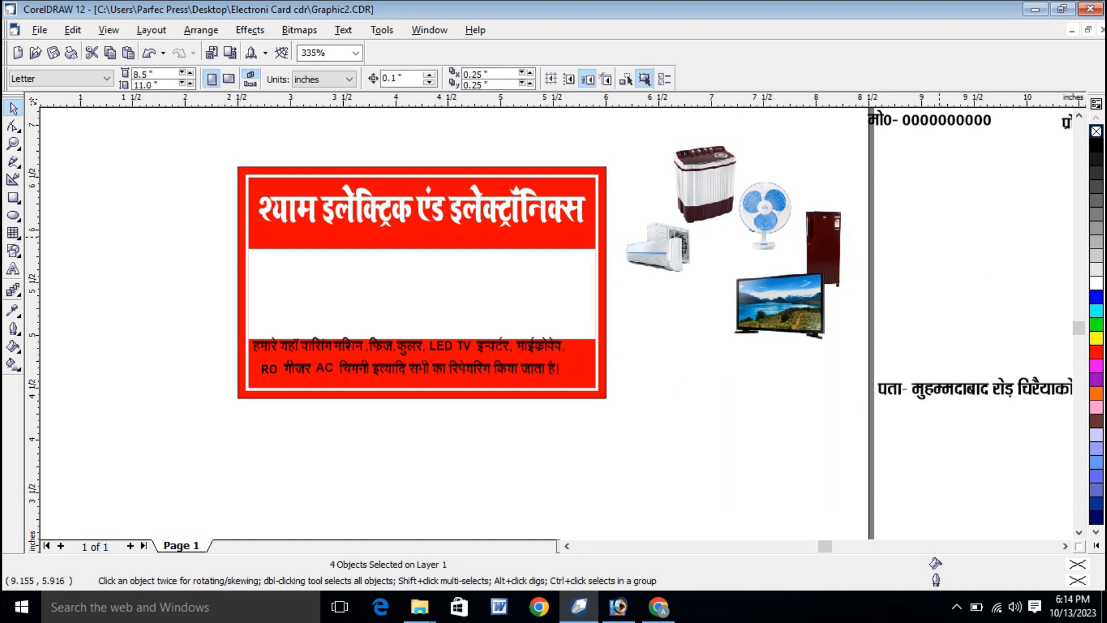
Place the refrigerator, washing machine and TV pictures in a row along the white band, starting at its left end.
left_click(826, 234)
left_click_drag(836, 233, 284, 275)
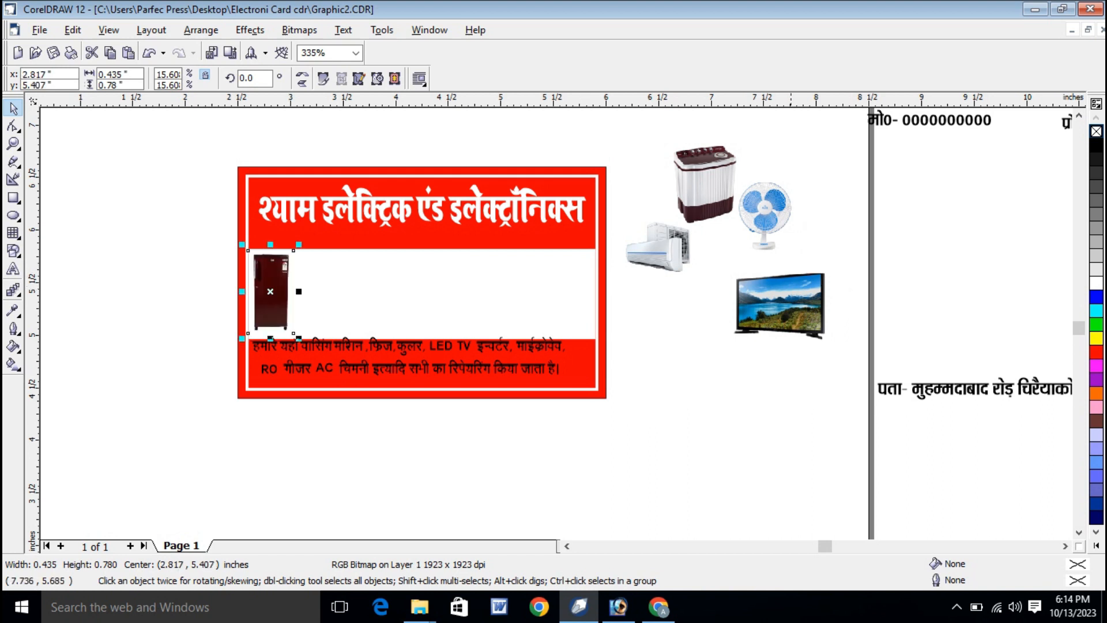
left_click(791, 292)
left_click_drag(734, 169, 353, 276)
left_click(685, 246)
left_click(779, 306)
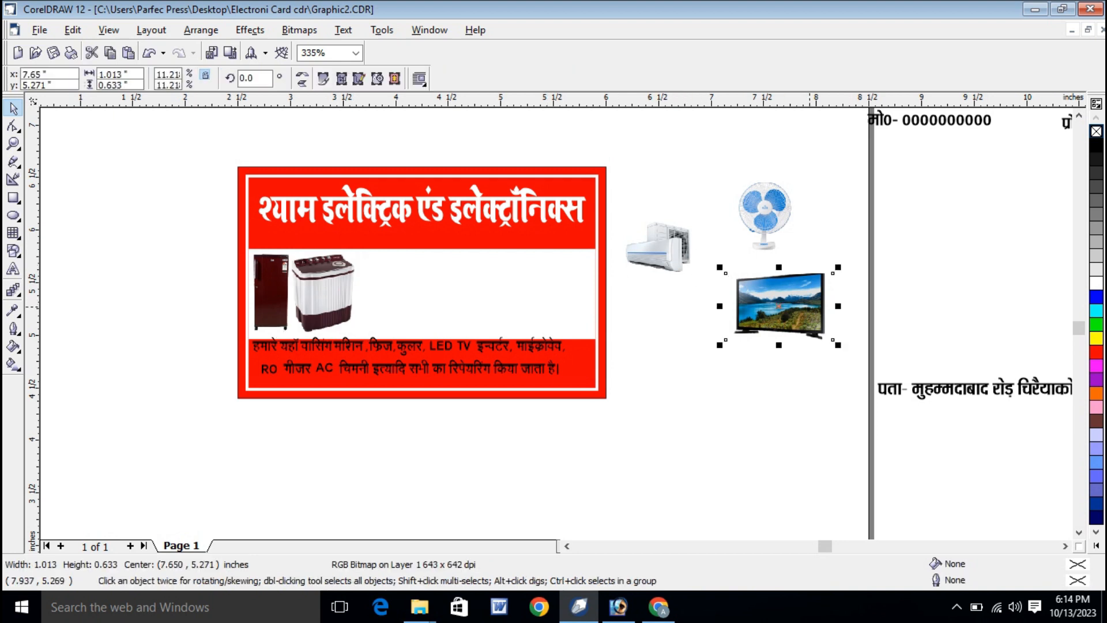
left_click_drag(780, 305, 459, 294)
Place the air conditioner and fan pictures on the white band, to the right of the TV.
left_click(647, 252)
left_click_drag(670, 236, 517, 283)
key("ctrl+z")
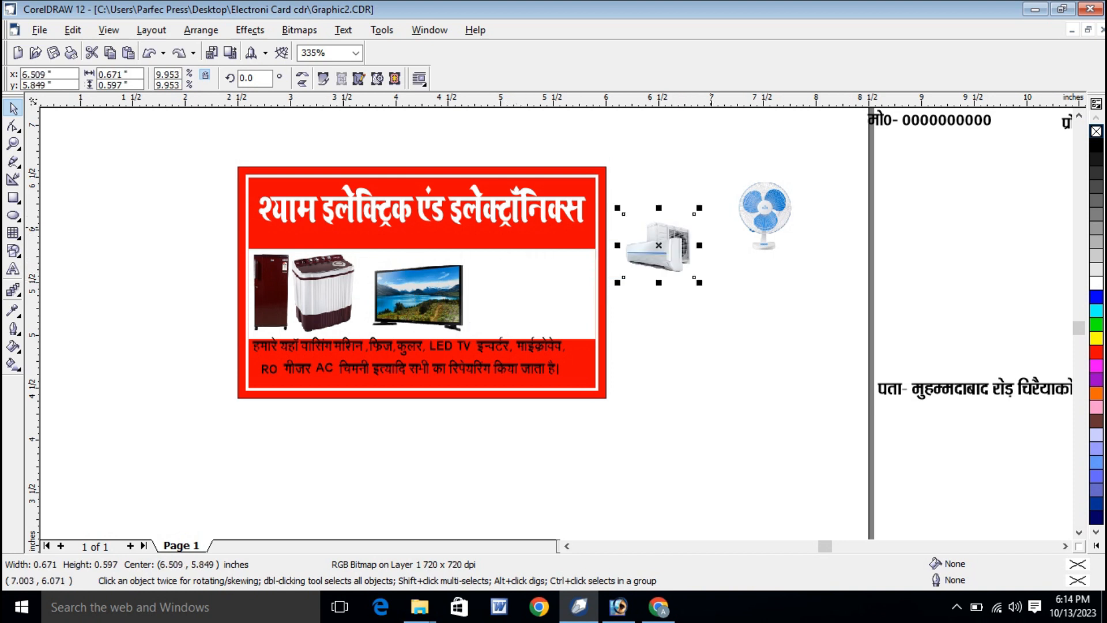
left_click_drag(689, 248, 535, 298)
left_click_drag(787, 200, 584, 282)
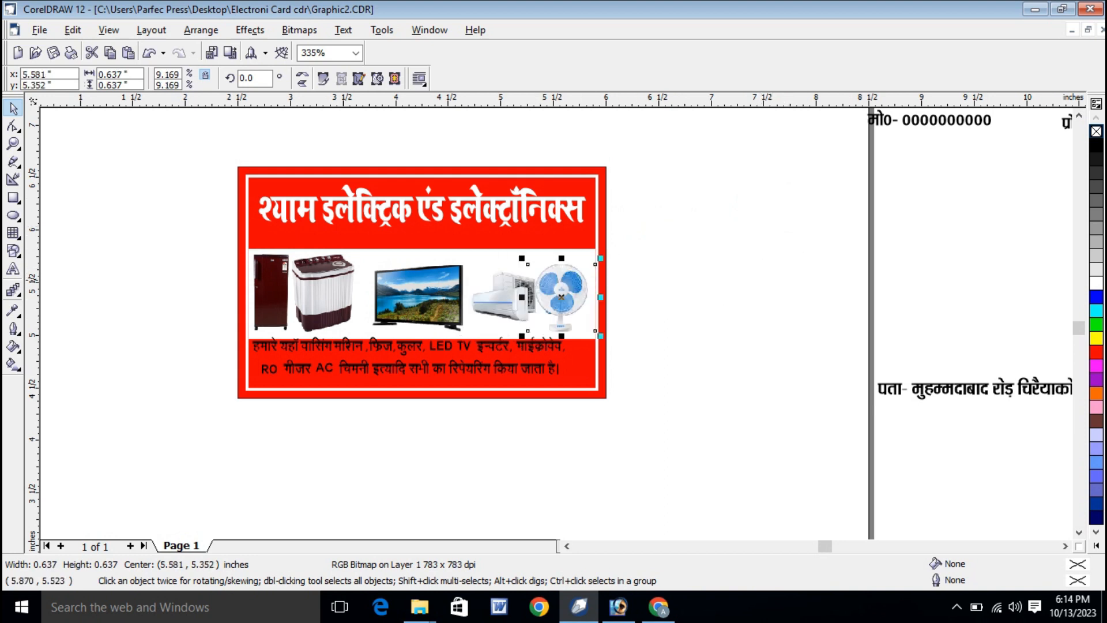
Shift the washing machine, TV, air conditioner and fan pictures slightly left to even out the spacing in the row.
left_click(715, 228)
key("z")
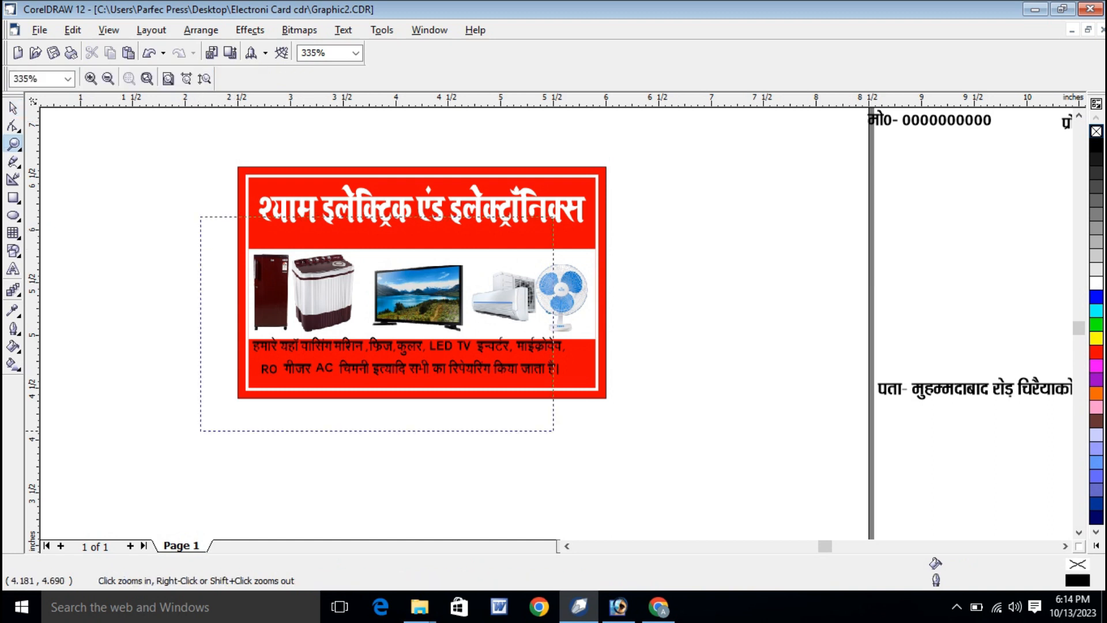
left_click_drag(208, 224, 670, 367)
scroll(86, 184, "up", 1)
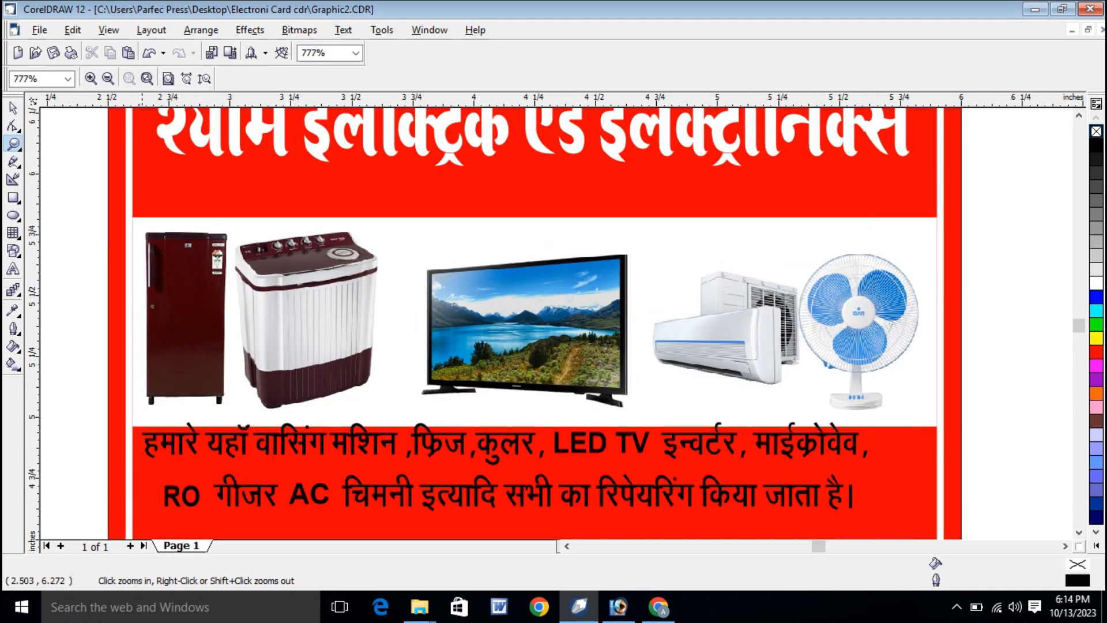
left_click(14, 108)
left_click_drag(363, 298, 358, 298)
left_click_drag(571, 323, 541, 323)
left_click(739, 340)
left_click_drag(738, 340, 716, 340)
left_click(884, 330)
left_click_drag(885, 327, 881, 327)
left_click(1011, 249)
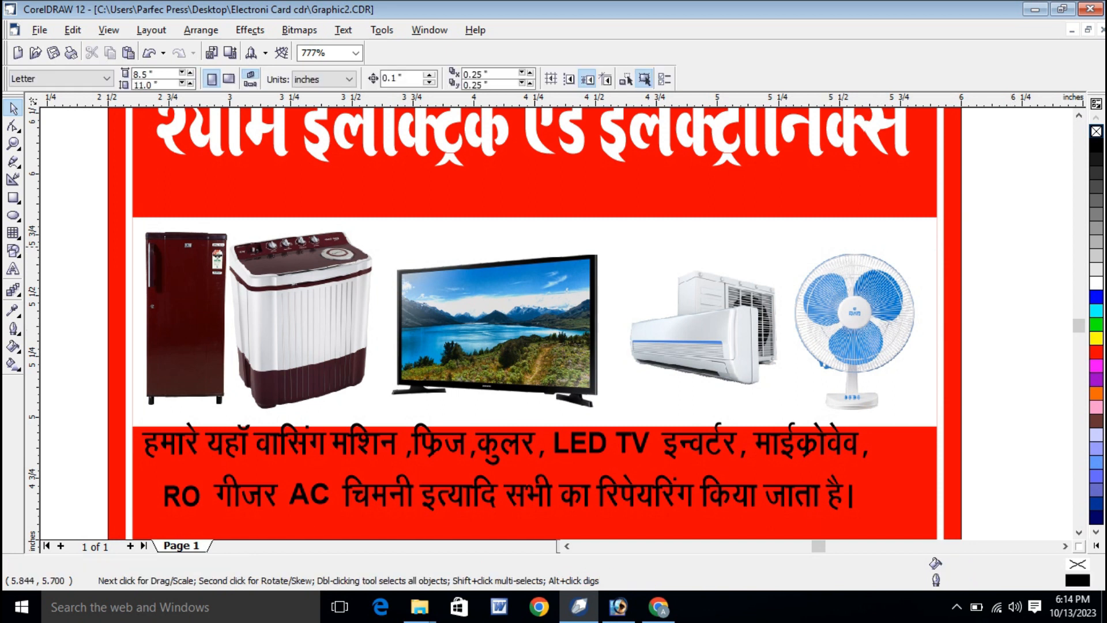
Move the two-line services text up slightly, closer to the appliance pictures.
scroll(385, 282, "down", 1)
left_click(742, 410)
mouse_move(761, 411)
left_mouse_down()
mouse_move(790, 399)
mouse_move(758, 403)
left_mouse_up()
key("Escape")
scroll(199, 337, "down", 1)
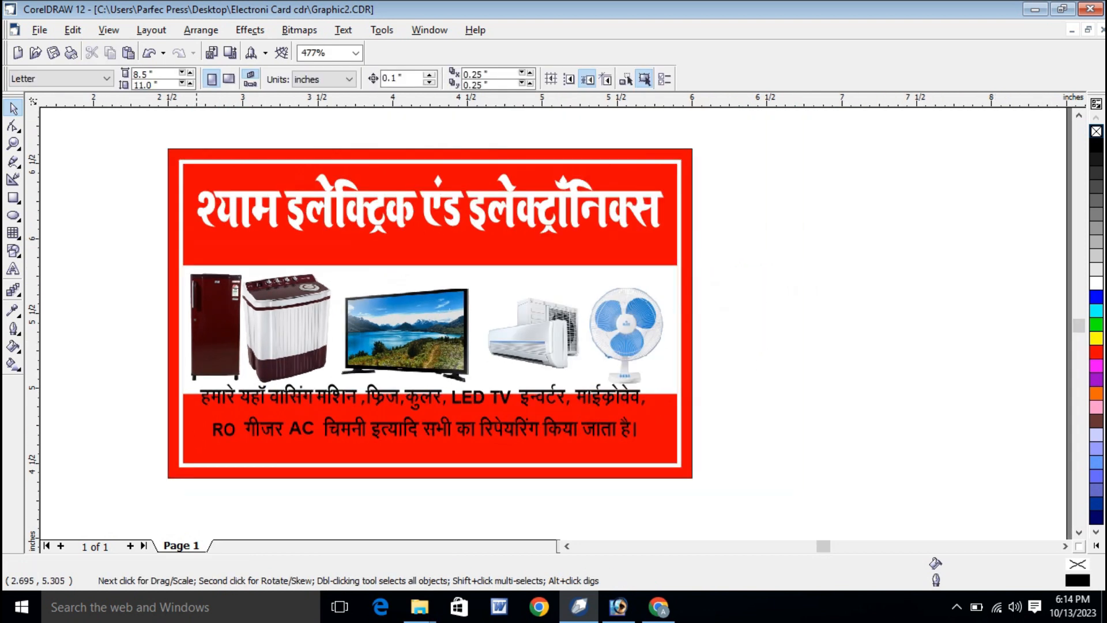
Move the address line onto the card below the shop name and delete the white band behind the pictures.
scroll(142, 241, "down", 5)
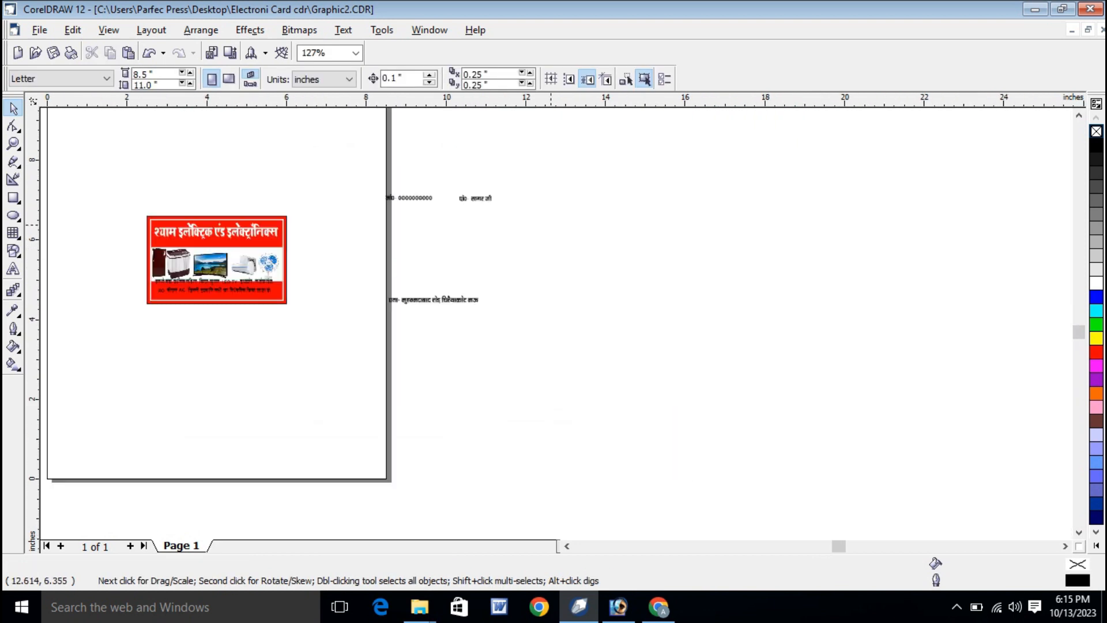
scroll(550, 225, "up", 3)
scroll(535, 246, "up", 1)
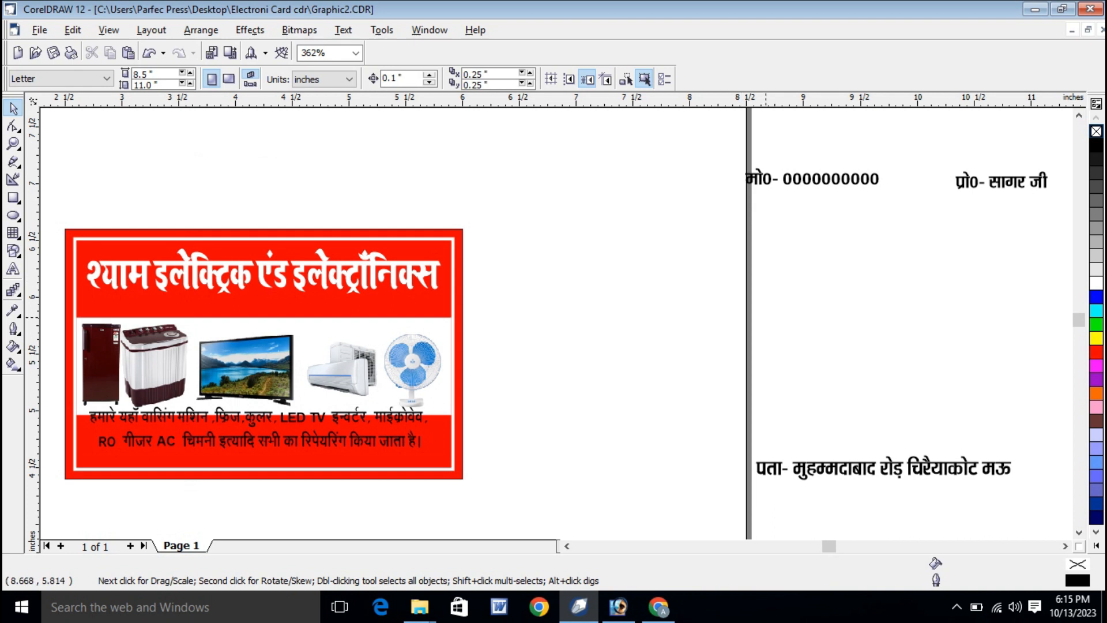
left_click(899, 466)
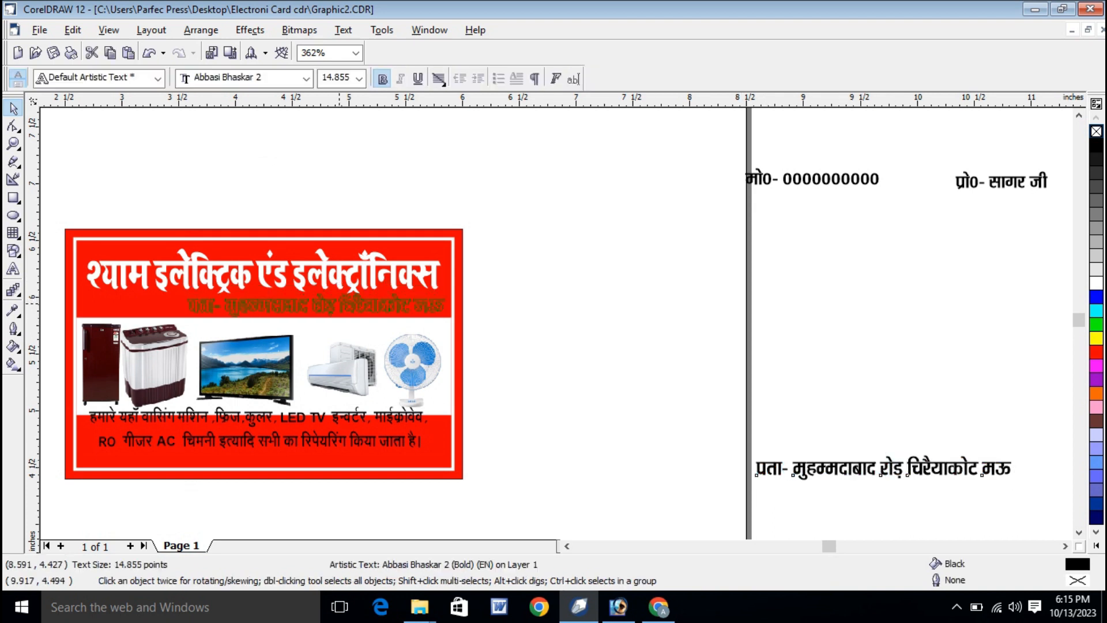
left_click_drag(758, 475, 181, 316)
key("Escape")
left_click(435, 330)
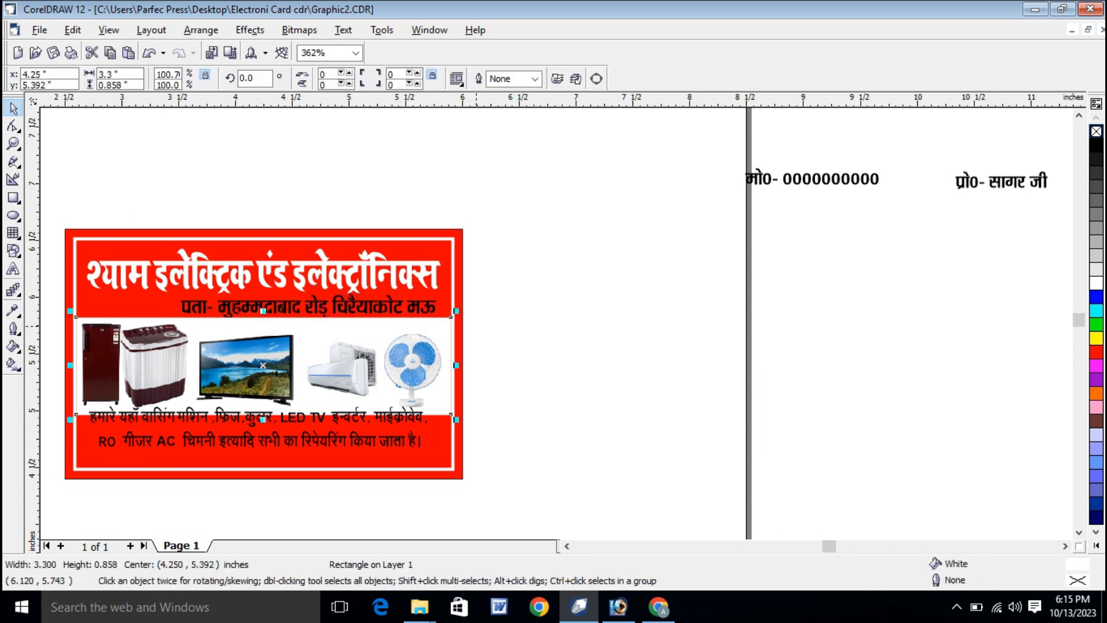
key("Delete")
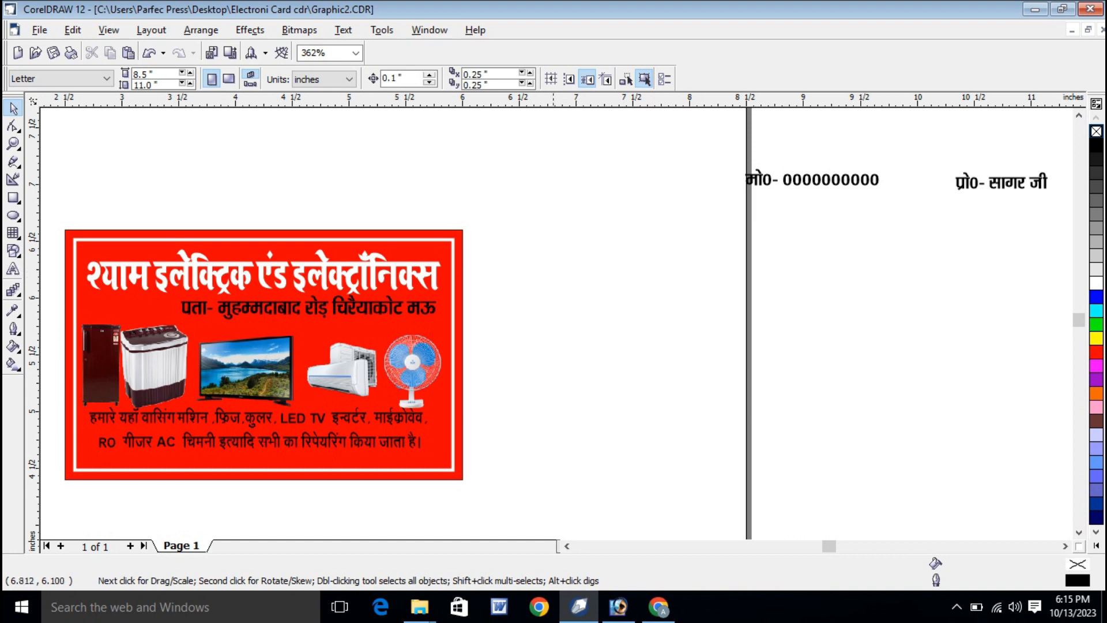
Move the mobile number line to the card's lower edge and the proprietor line into the card's upper left corner.
left_click_drag(807, 133, 997, 211)
left_click_drag(385, 479, 363, 477)
left_click(493, 400)
left_click(381, 482)
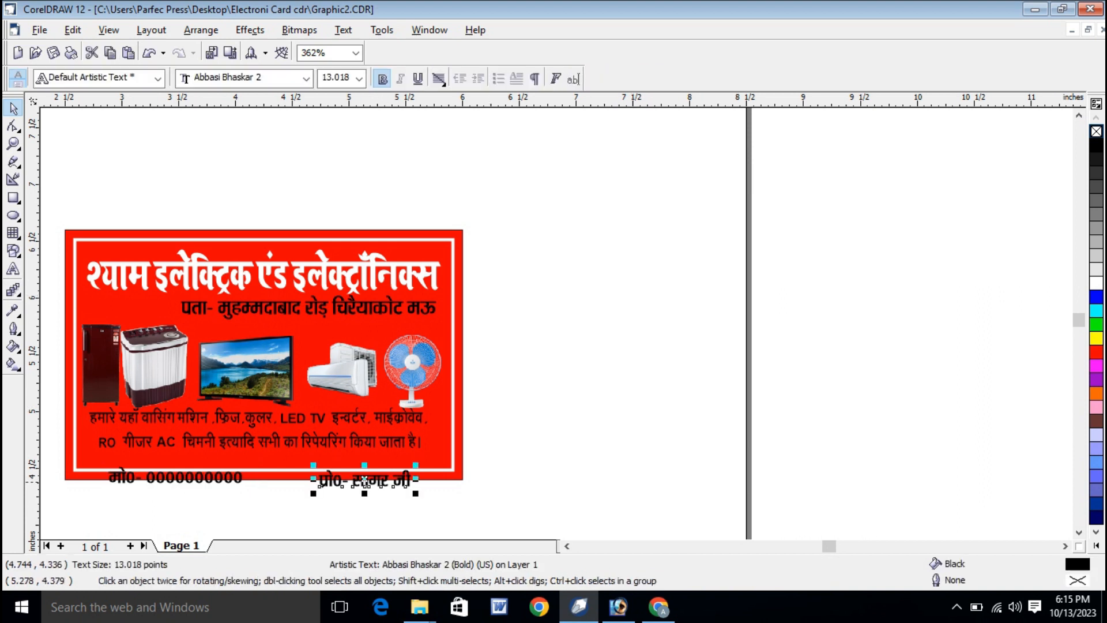
left_click_drag(75, 252, 77, 252)
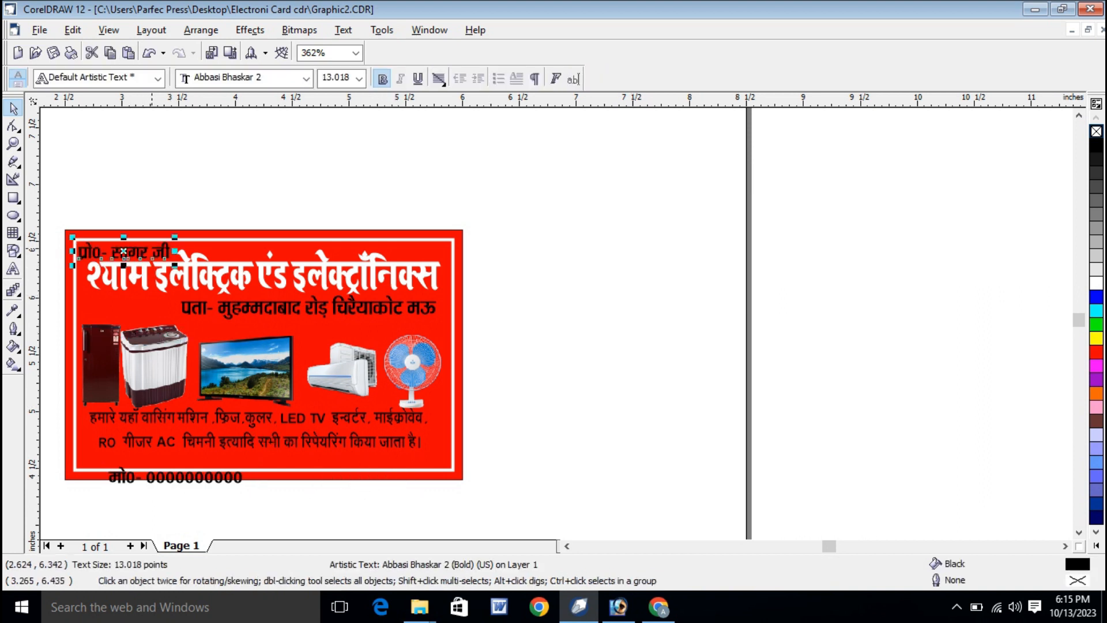
Shift the address line and shop name down slightly and move the proprietor line a little inward from the border.
left_click(14, 143)
left_click_drag(66, 203, 468, 364)
key("space")
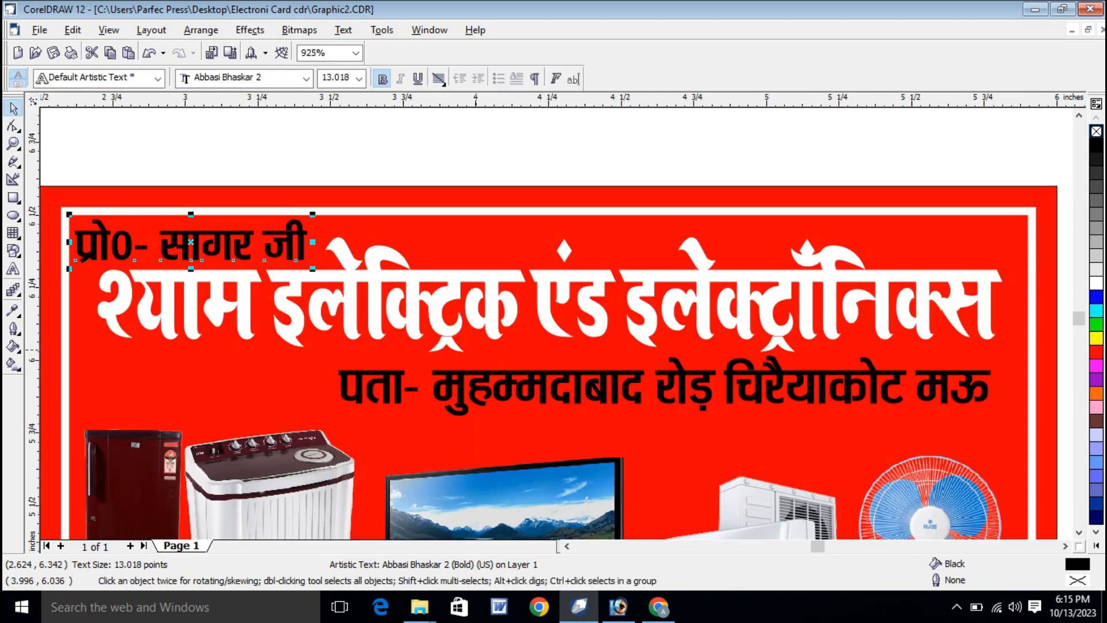
left_click(584, 396)
left_click_drag(583, 381, 585, 399)
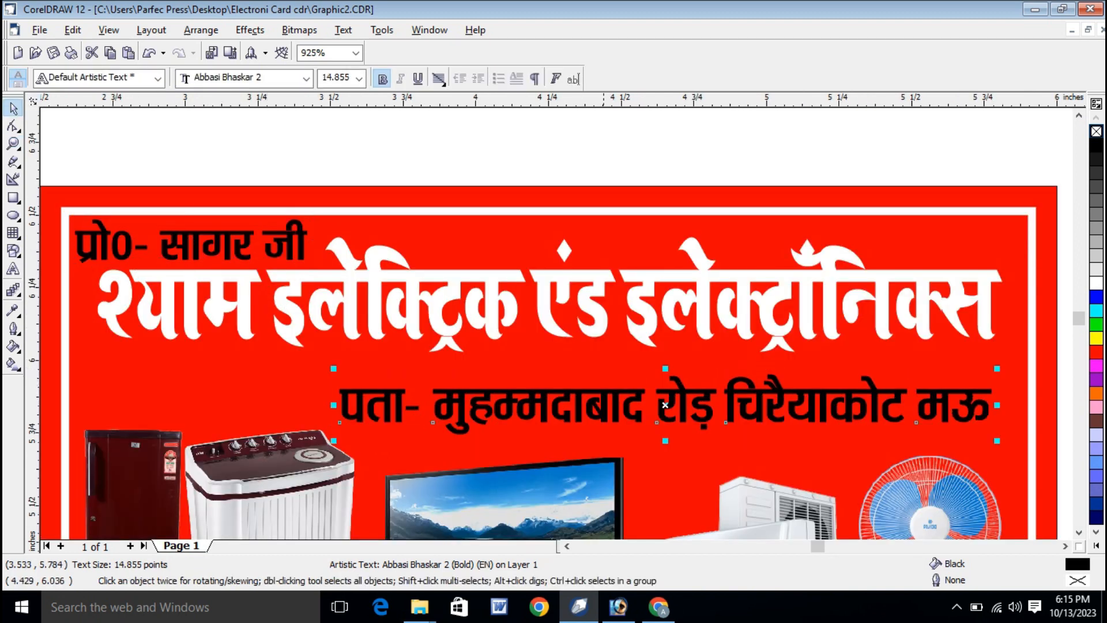
left_click_drag(653, 277, 657, 297)
left_click_drag(179, 247, 194, 251)
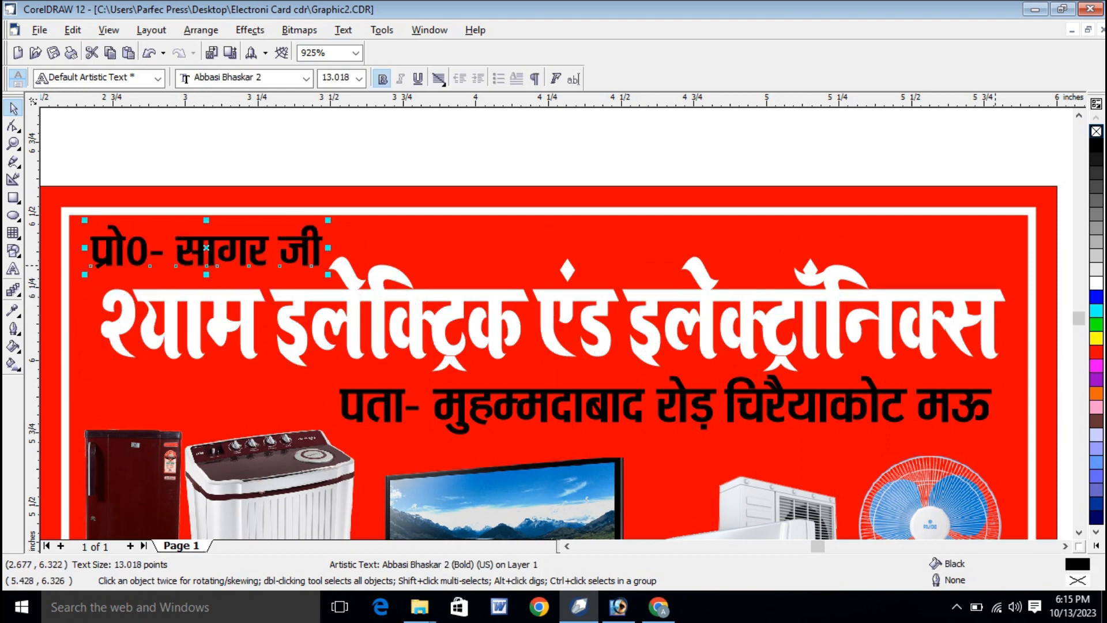
Colour the proprietor line yellow and move the mobile number line beside it above the shop name.
left_click(1096, 338)
key("Escape")
key("F4")
left_click_drag(334, 514, 647, 167)
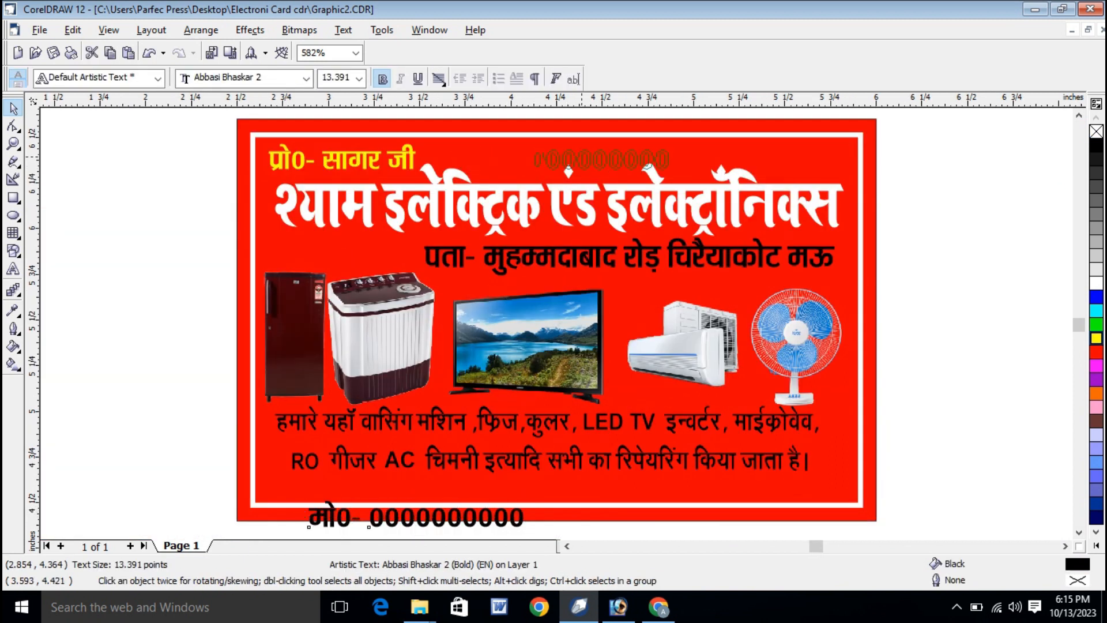
left_click_drag(479, 157, 476, 157)
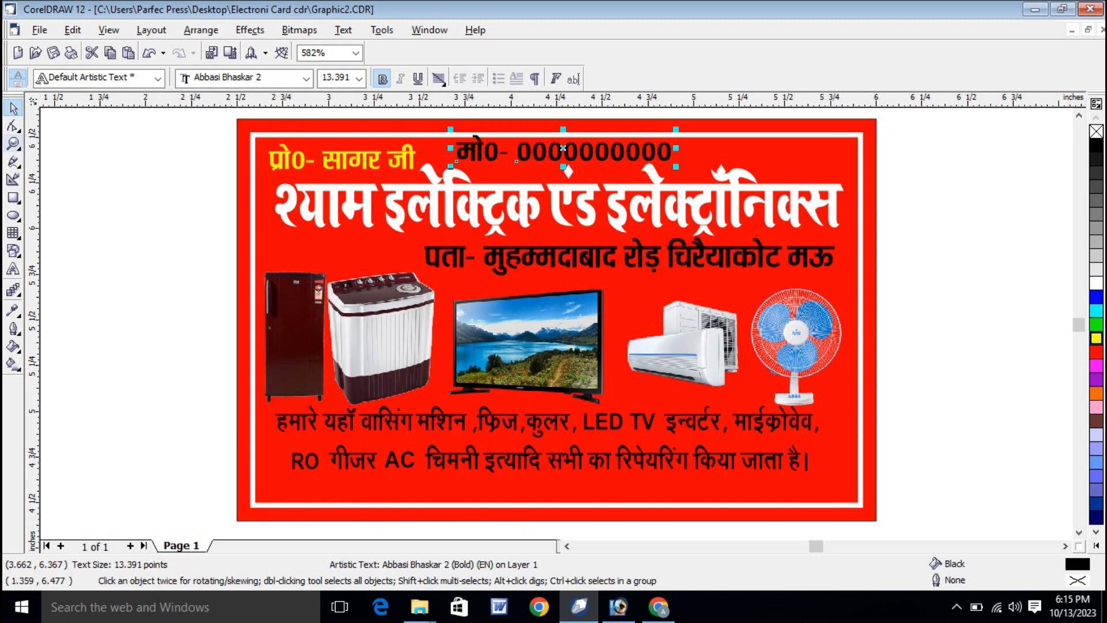
Try to bottom-align the proprietor line with the mobile number line.
left_click(13, 143)
left_click_drag(639, 198, 861, 237)
left_click(13, 107)
left_click(265, 291)
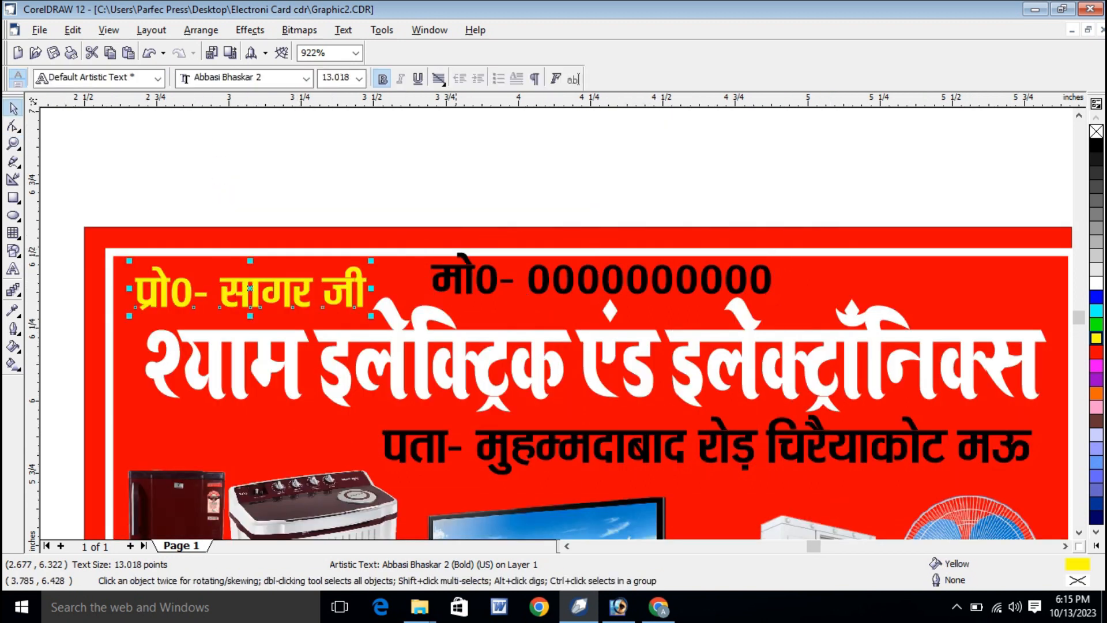
left_click(453, 275, "shift")
key("b")
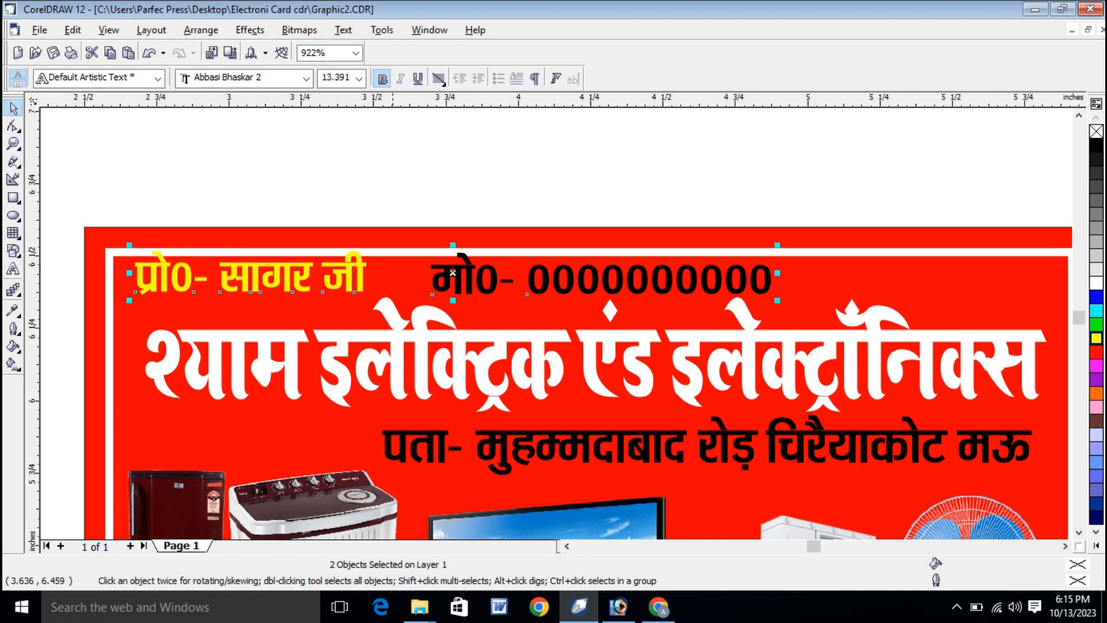
left_click(427, 210)
left_click(346, 264)
key("Down")
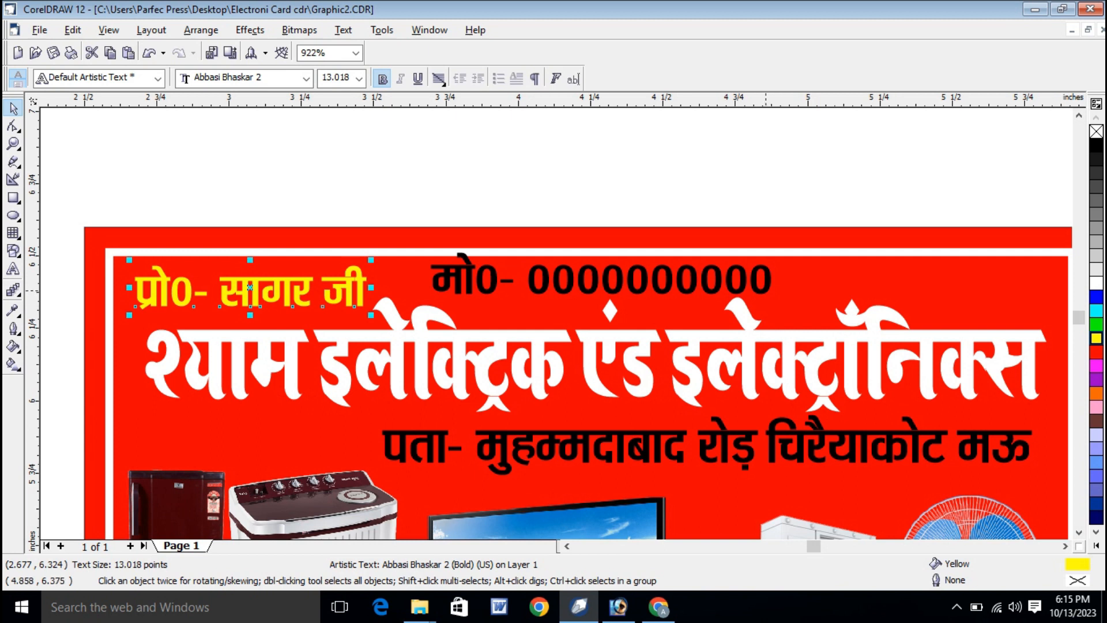
Shrink the mobile number line to about 12.4 pt and move it slightly left, closer to the proprietor line.
left_click(767, 288)
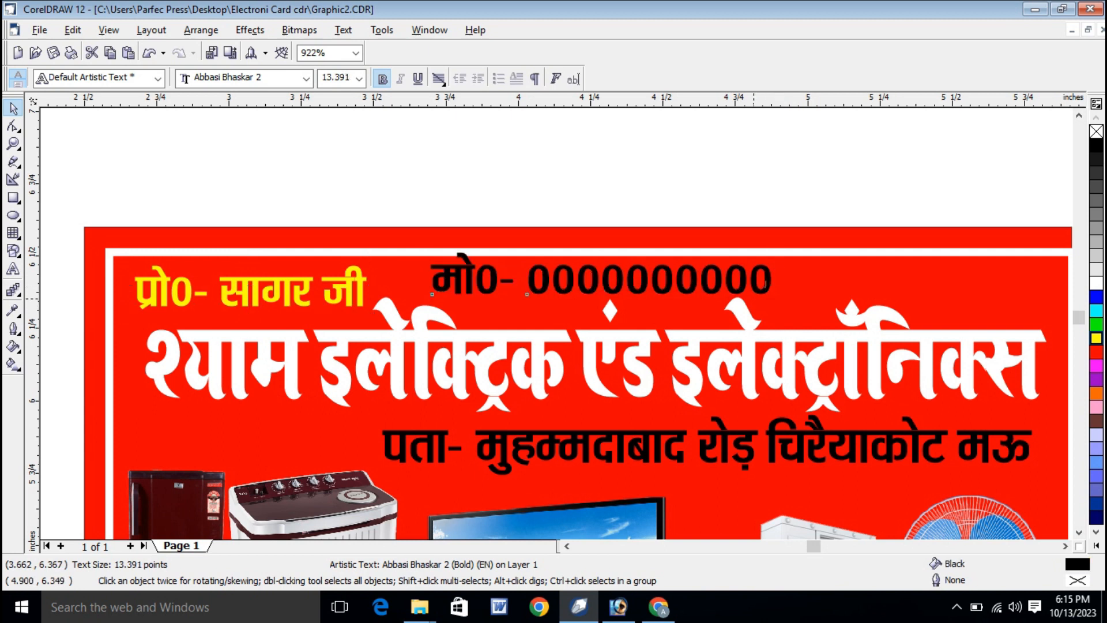
left_click_drag(777, 299, 751, 296)
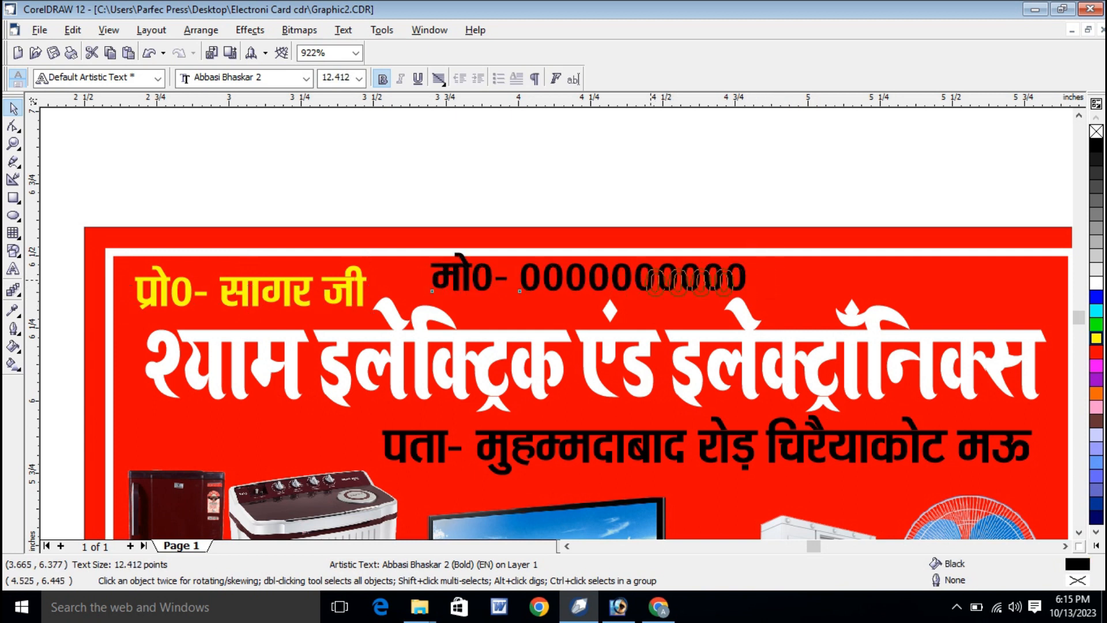
left_click_drag(673, 273, 651, 279)
left_click(648, 279)
key("Escape")
Colour the mobile number line white.
left_click(1096, 338)
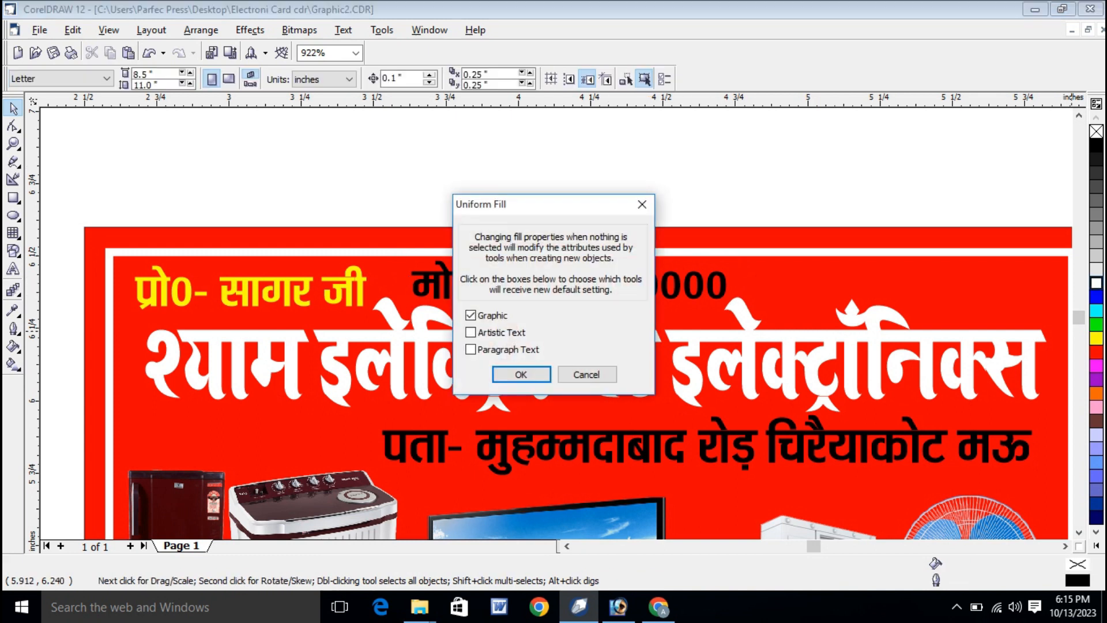
left_click(642, 204)
left_click_drag(351, 214, 788, 355)
left_click(1096, 283)
left_click(785, 159)
scroll(640, 193, "down", 1)
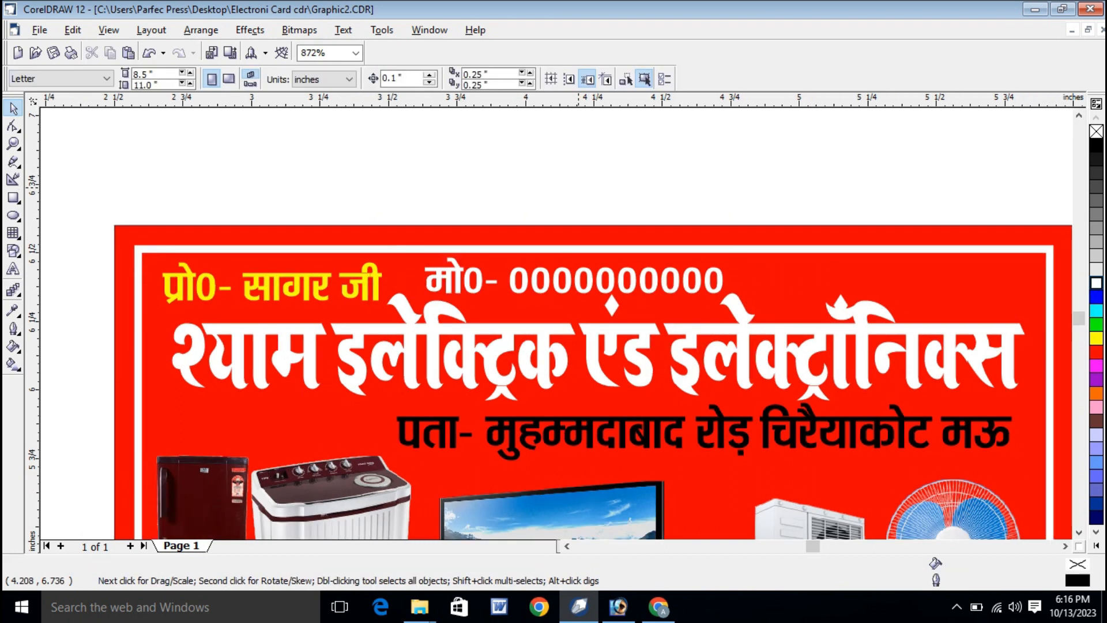
Stretch the shop name slightly wider towards the card's right inner border.
left_click(871, 333)
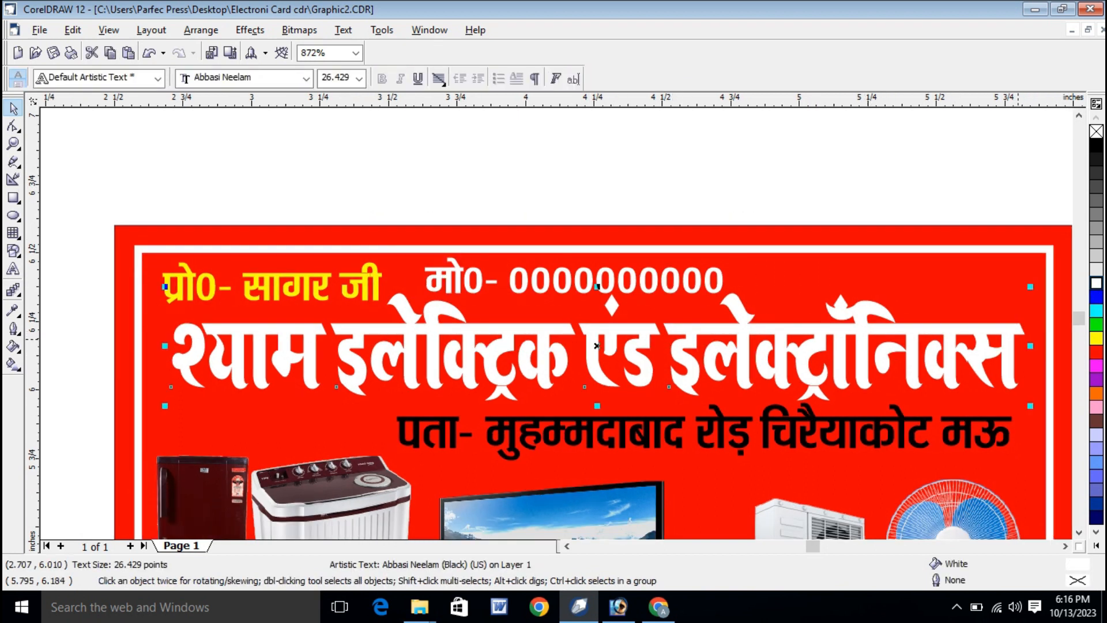
left_click_drag(597, 345, 598, 344)
left_click_drag(1035, 348, 1049, 347)
key("F3")
key("Escape")
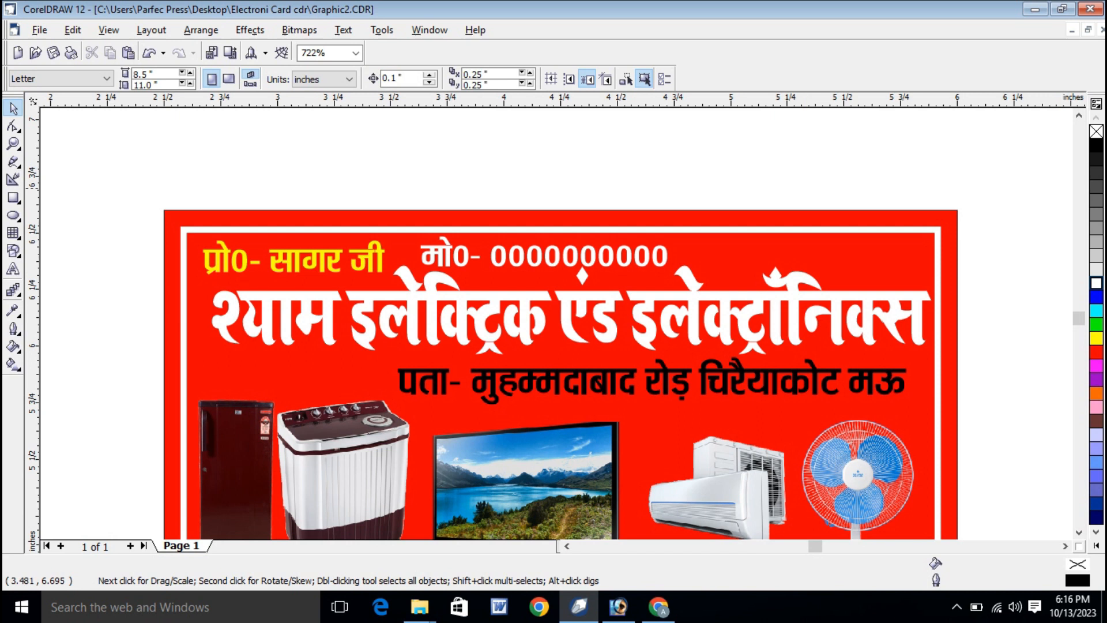
Move the proprietor and mobile number lines off the card to the space above it and colour both black.
left_click_drag(150, 197, 769, 331)
left_click_drag(653, 260, 729, 155)
left_click(1096, 145)
key("Escape")
Move the shop name up slightly on the card and save the file.
left_click(513, 301)
left_click_drag(512, 300, 524, 280)
left_click(1018, 249)
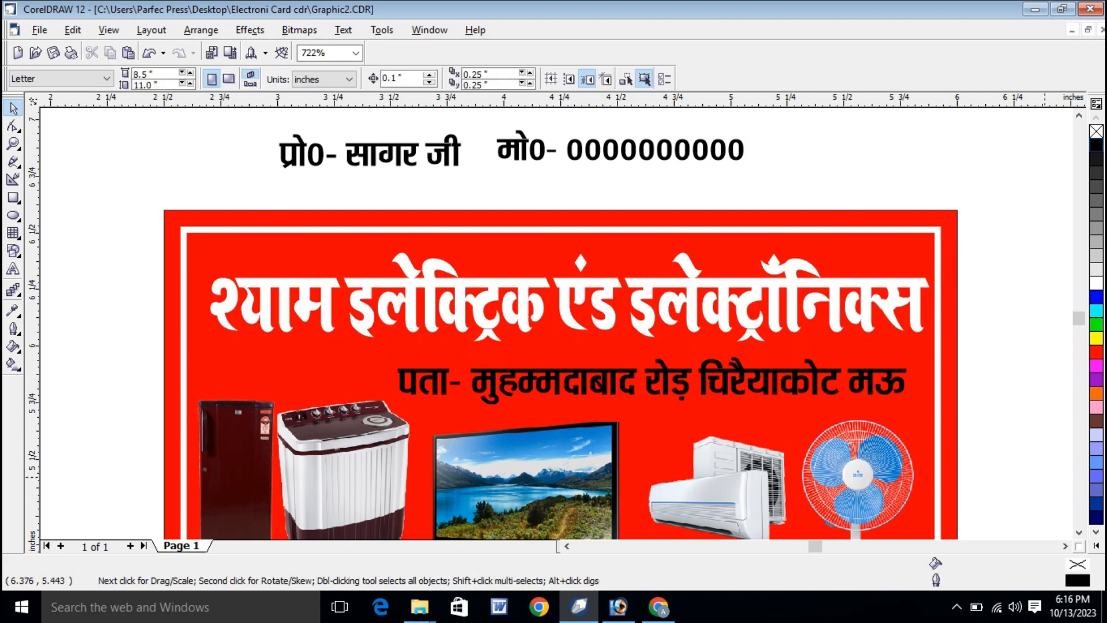
left_click(1079, 532)
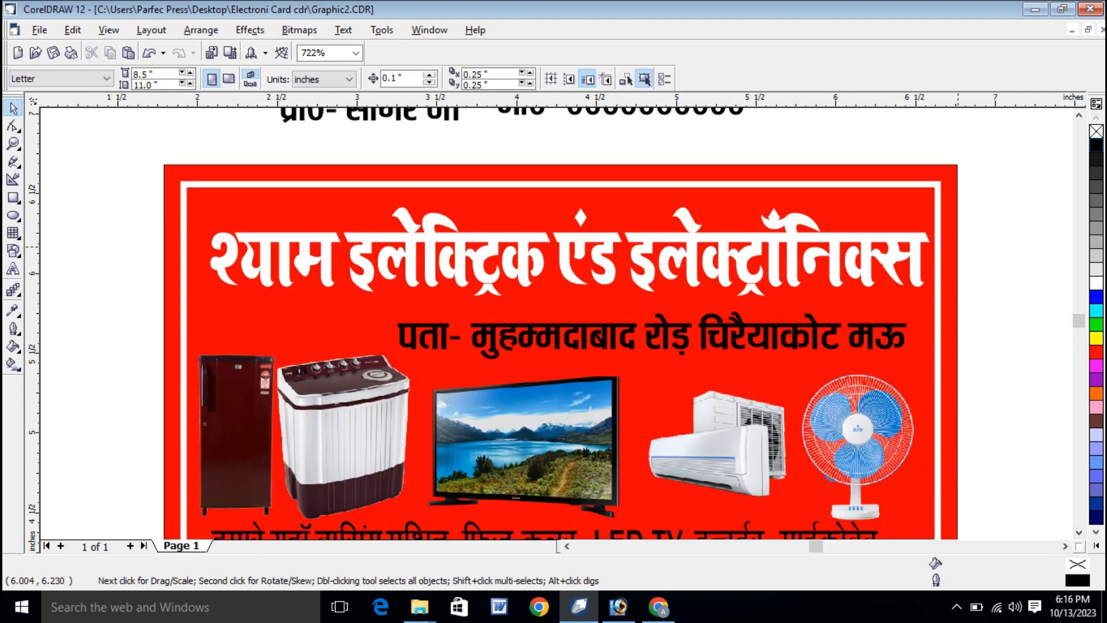
key("F4")
key("ctrl+s")
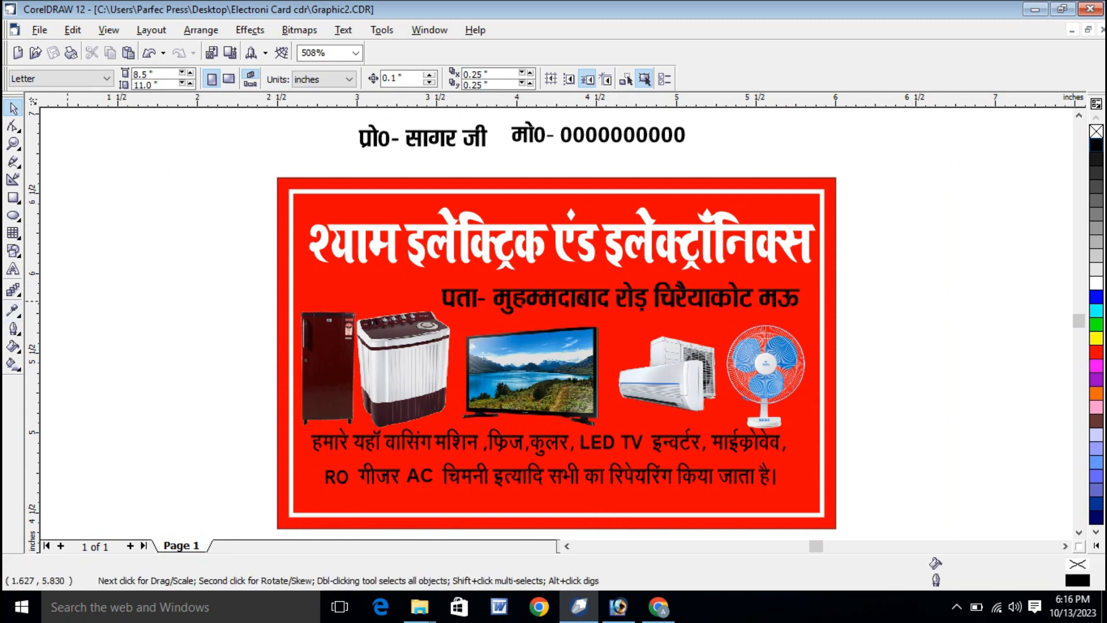
Apply a Moon surface texture fill with a blue shade to the card's inner rectangle.
left_click(287, 268)
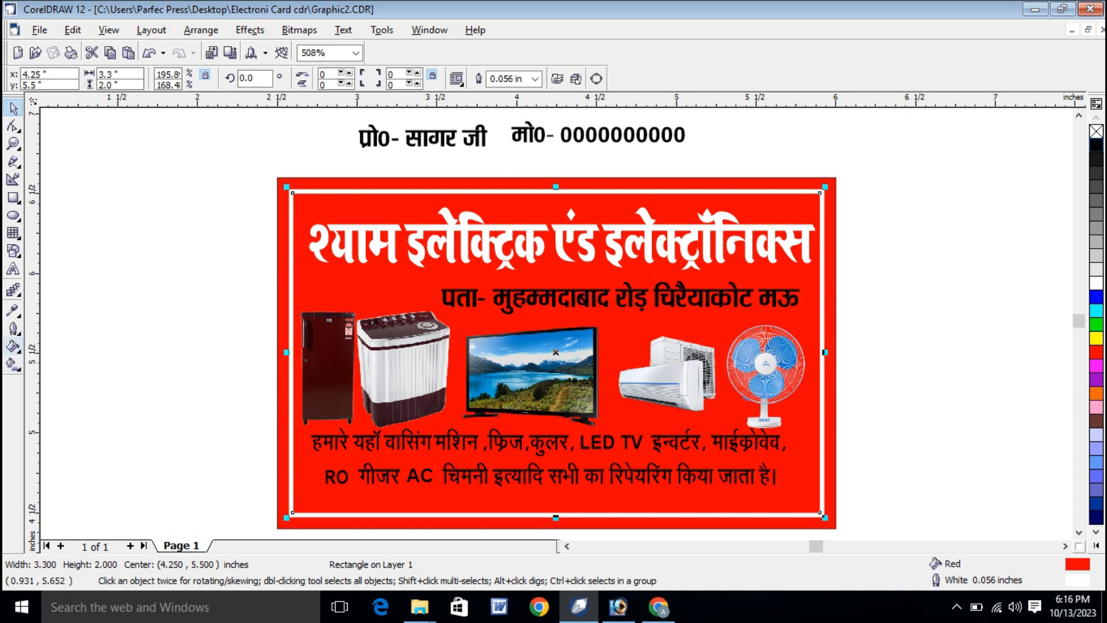
left_click(13, 346)
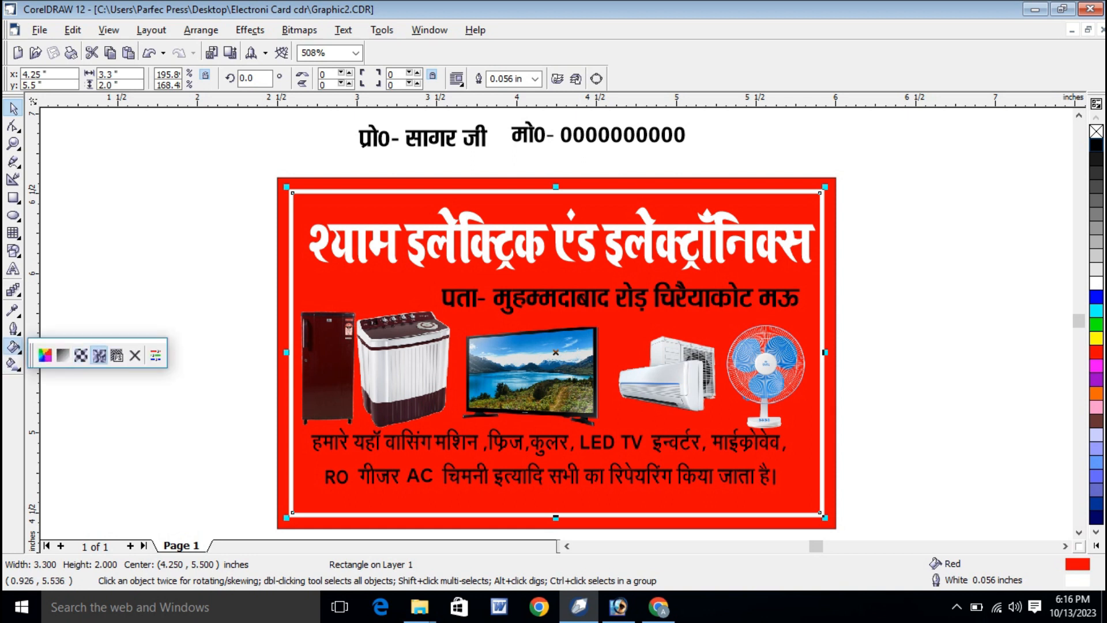
left_click(100, 355)
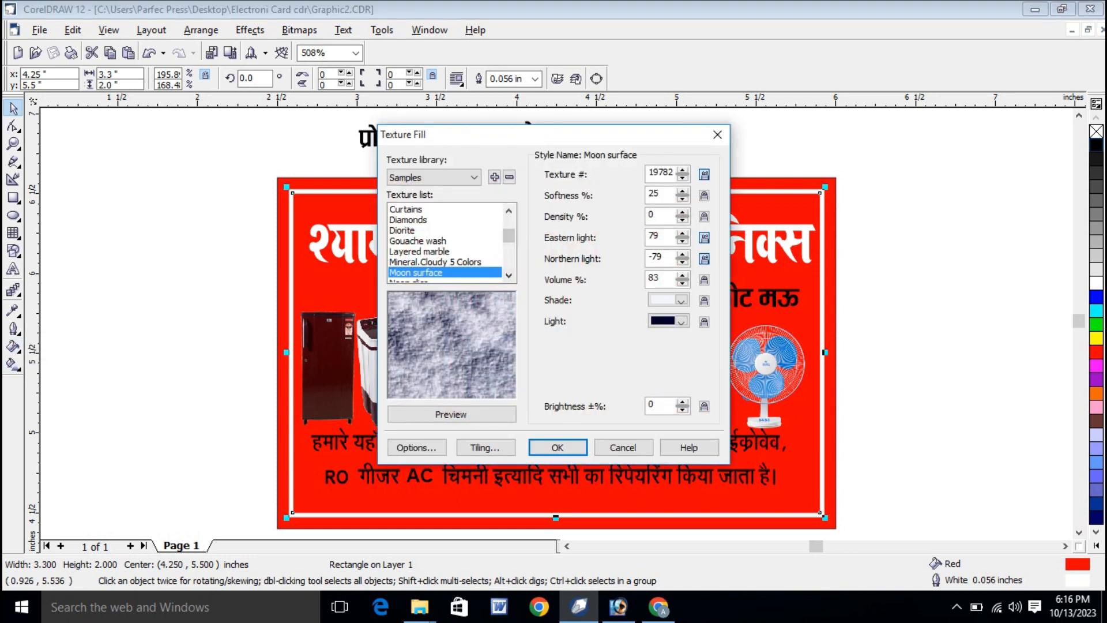
left_click(508, 276)
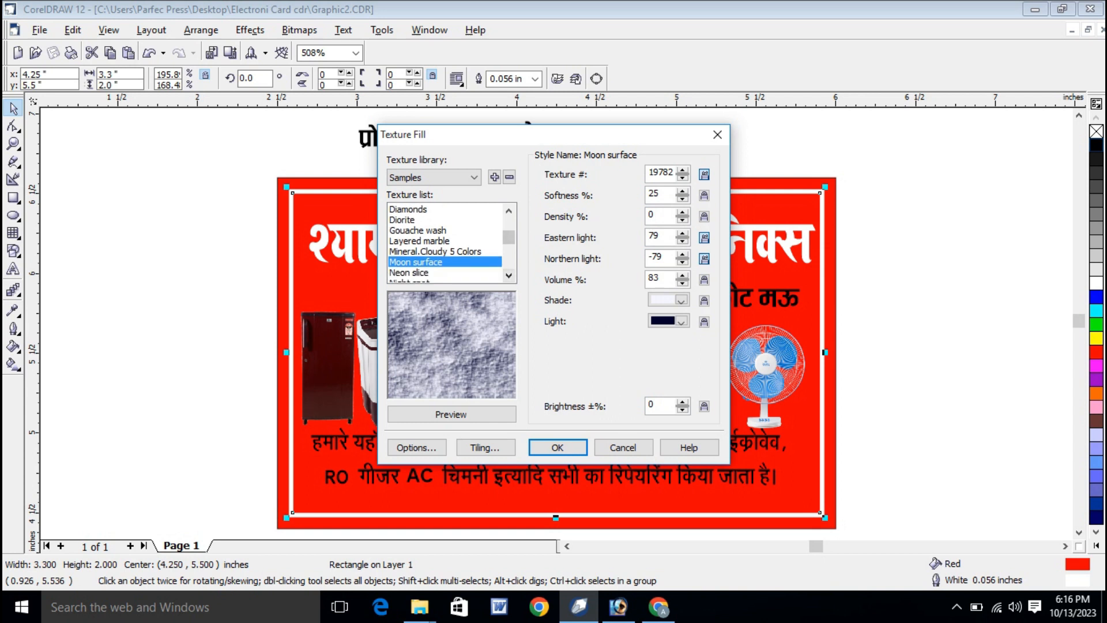
left_click(681, 301)
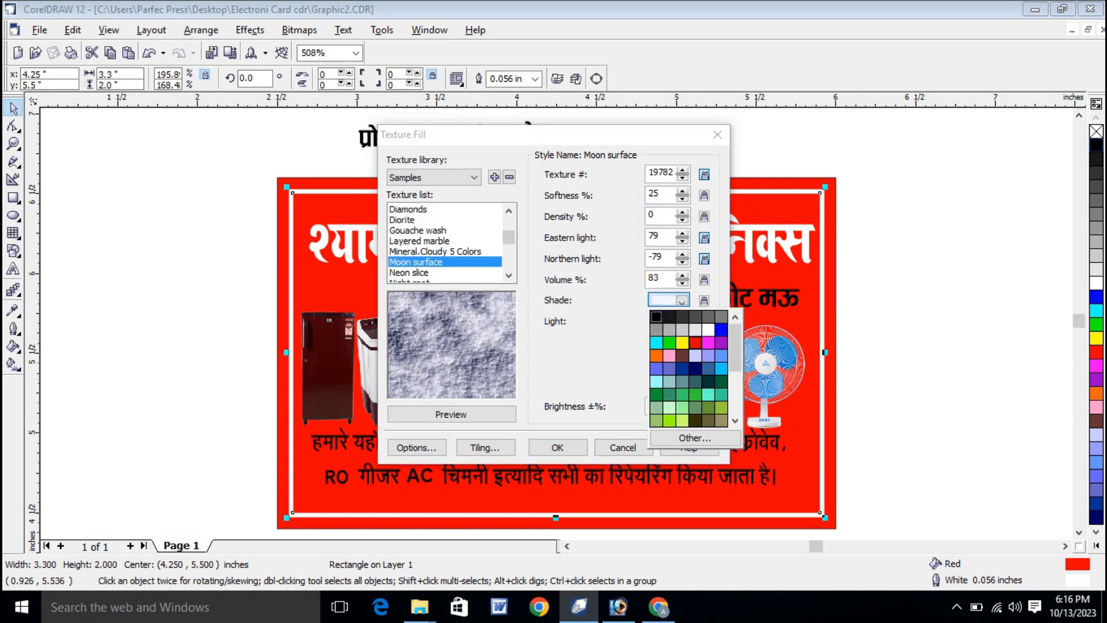
left_click(720, 329)
left_click(451, 414)
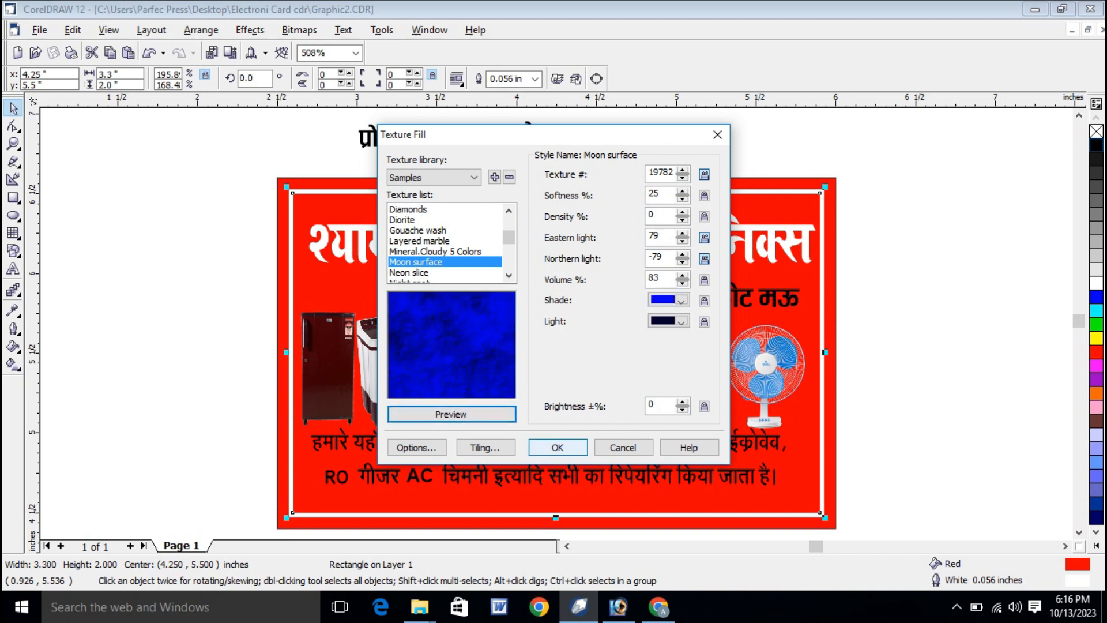
key("Return")
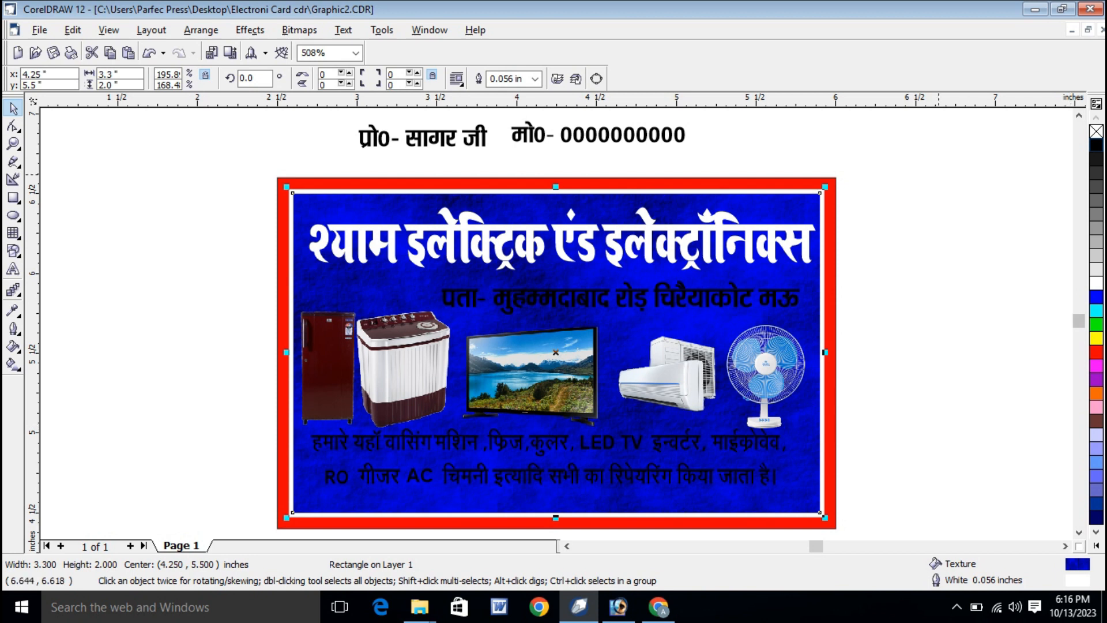
Fill the card's outer rectangle with blue.
left_click(834, 142)
left_click(828, 224)
left_click(1096, 296)
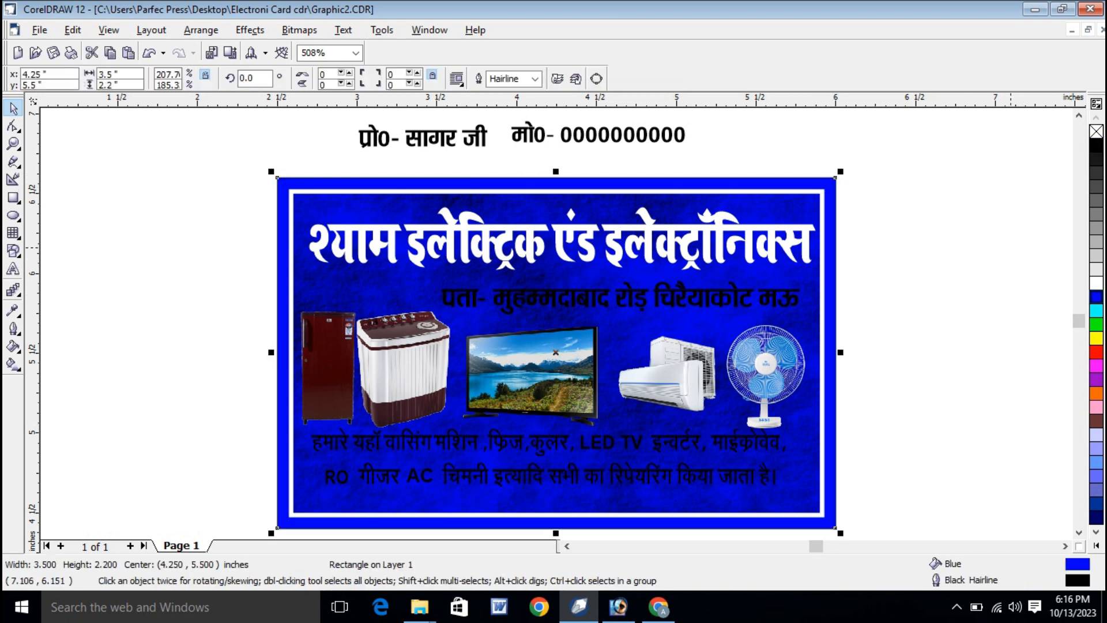
left_click(1002, 233)
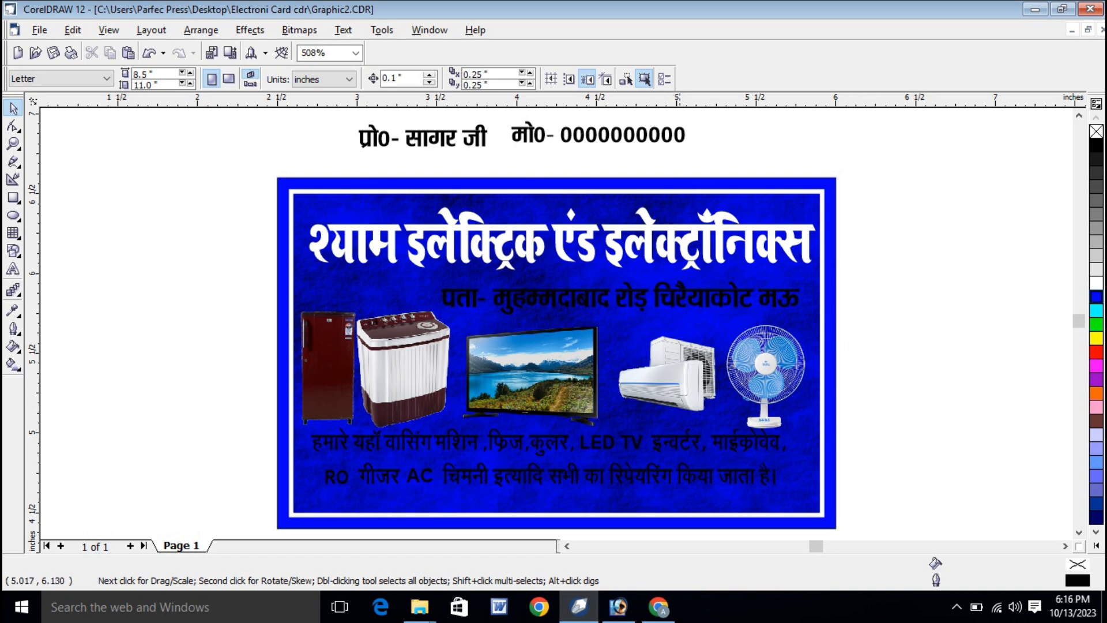
Move the two-line repair services text slightly up on the card.
left_click(683, 248)
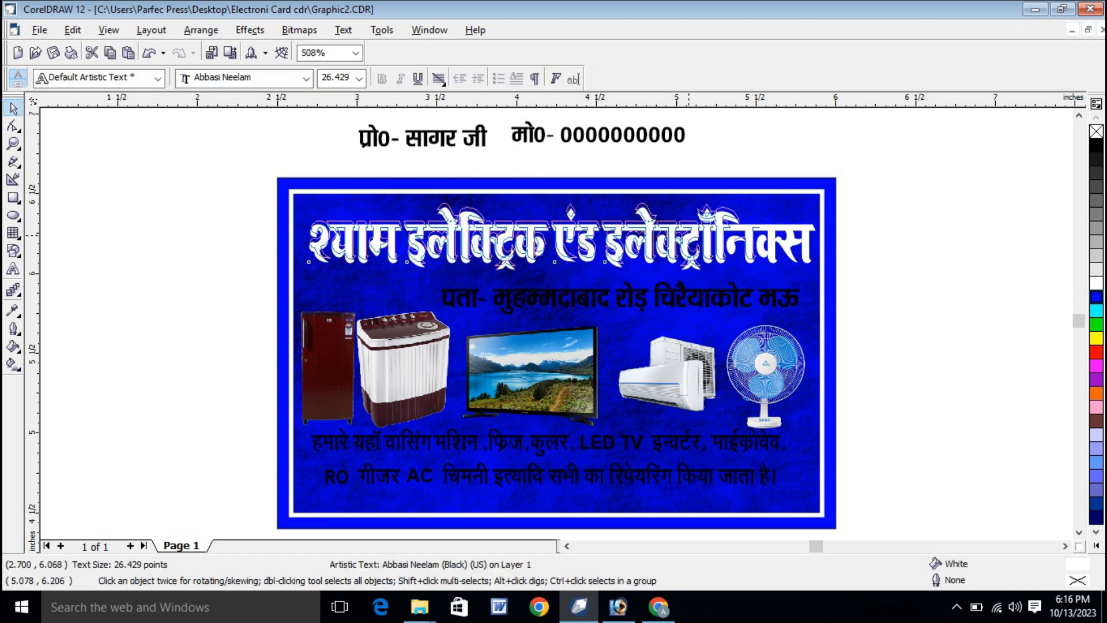
key("Escape")
left_click(688, 441)
left_click_drag(687, 439, 690, 434)
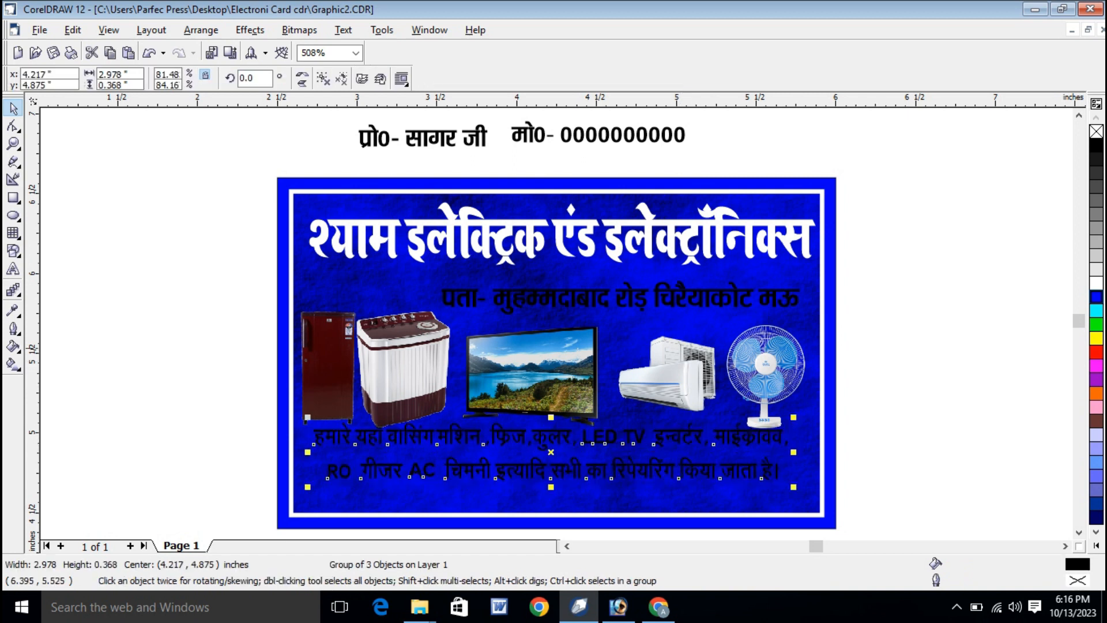
Draw a strip about 3.3 by 0.195 inches along the inner rectangle's lower edge, filled yellow without an outline.
left_click(104, 132)
key("z")
left_click_drag(215, 420, 881, 498)
left_click_drag(104, 274, 1020, 377)
key("F6")
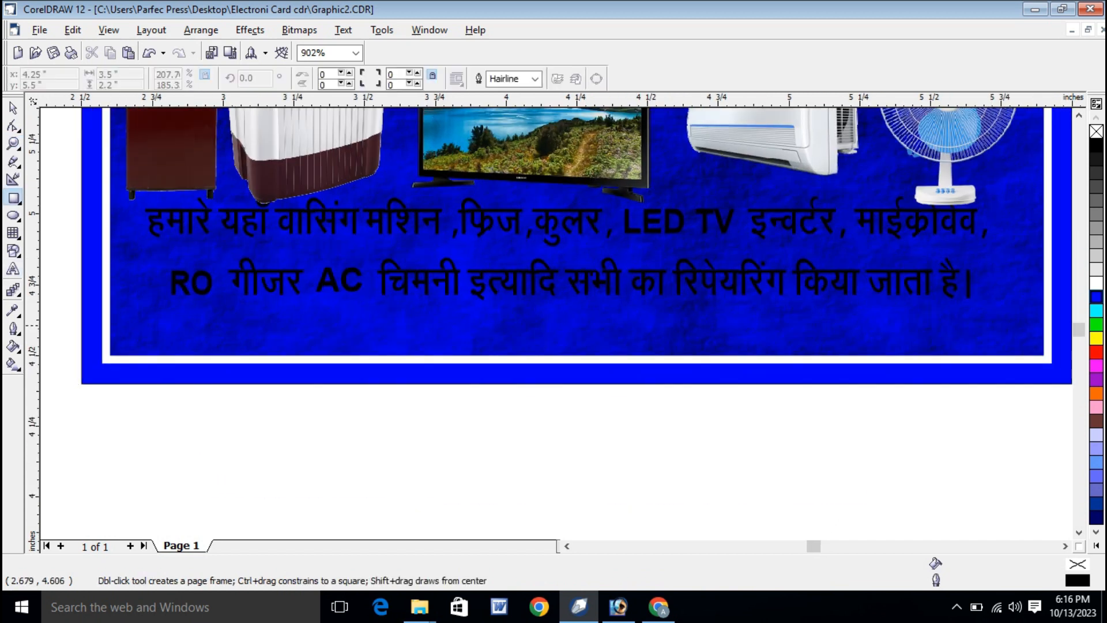
mouse_move(110, 300)
left_mouse_down()
mouse_move(801, 339)
mouse_move(1038, 340)
mouse_move(1044, 355)
left_mouse_up()
key("space")
left_click(1096, 337)
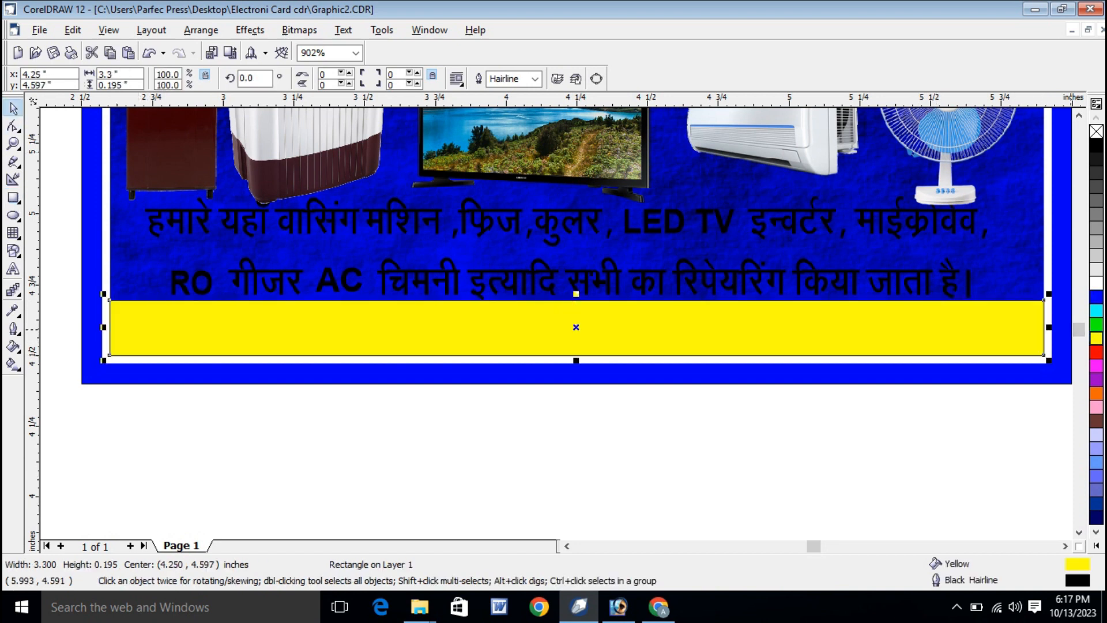
right_click(1096, 131)
key("Escape")
Colour the repair services text white and nudge it slightly upward.
left_click(815, 271)
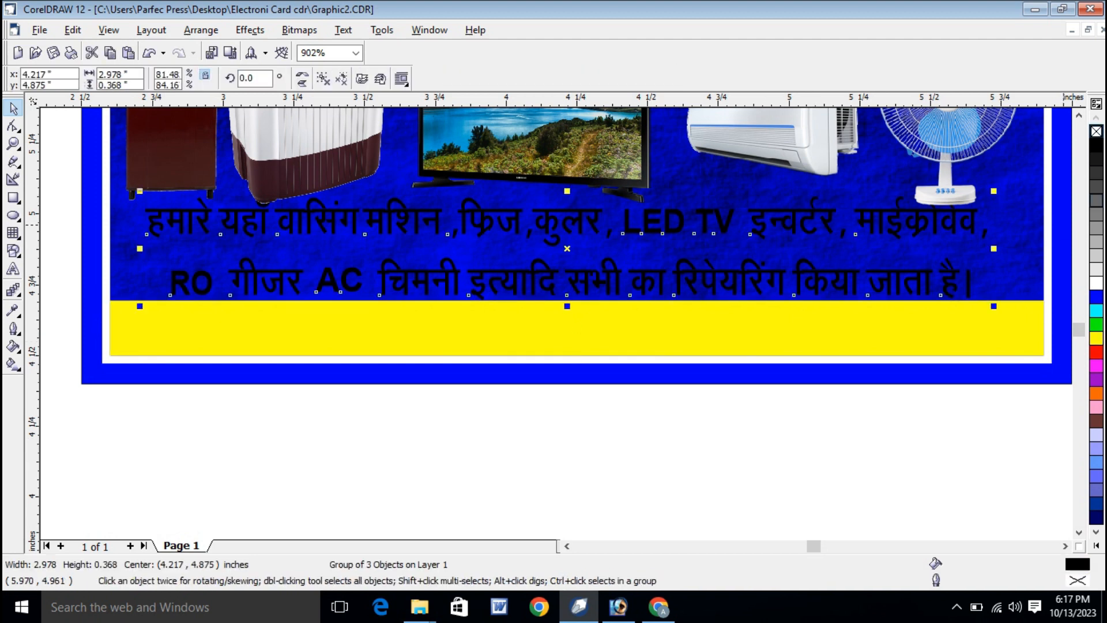
left_click(1096, 282)
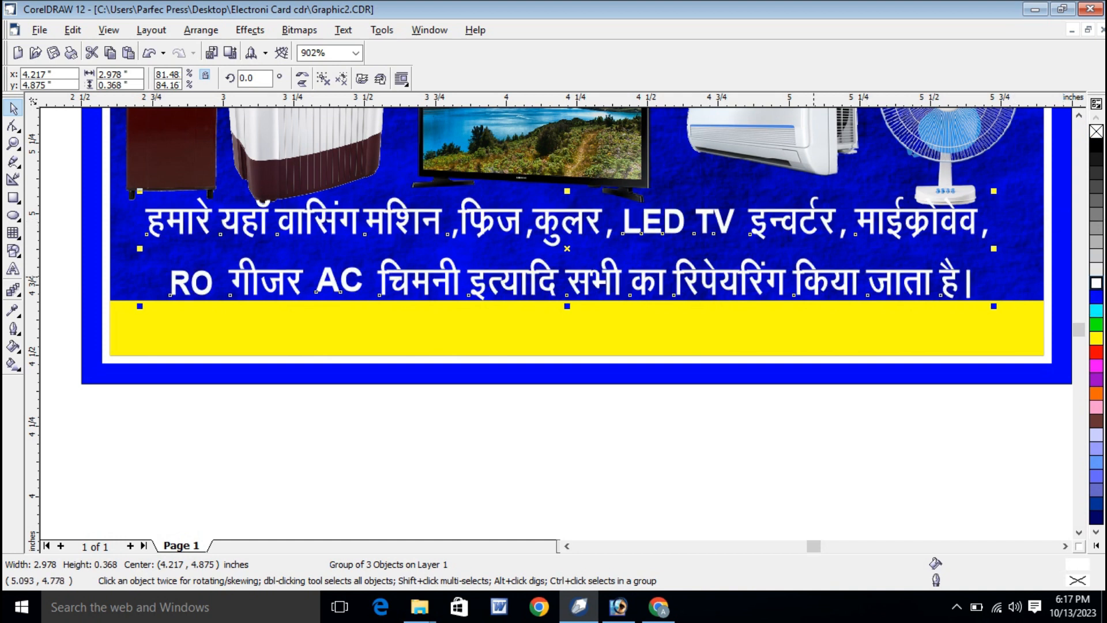
left_click_drag(807, 278, 805, 274)
left_click(802, 405)
scroll(801, 404, "down", 2)
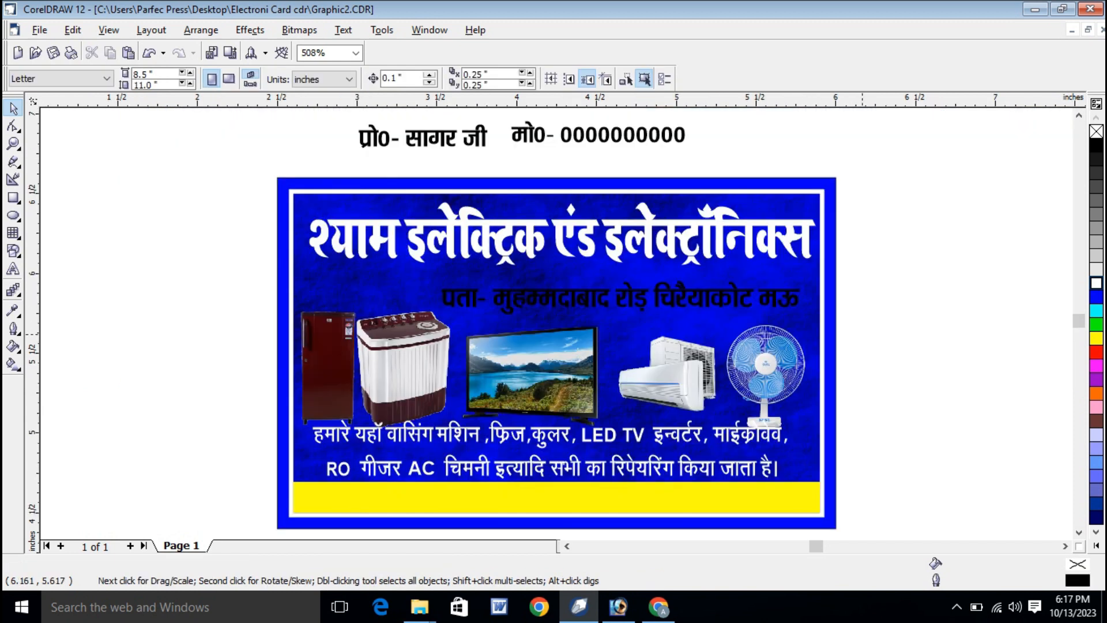
Undo the last move of the repair services text and save the file.
key("ctrl+z")
key("ctrl+s")
left_click(904, 286)
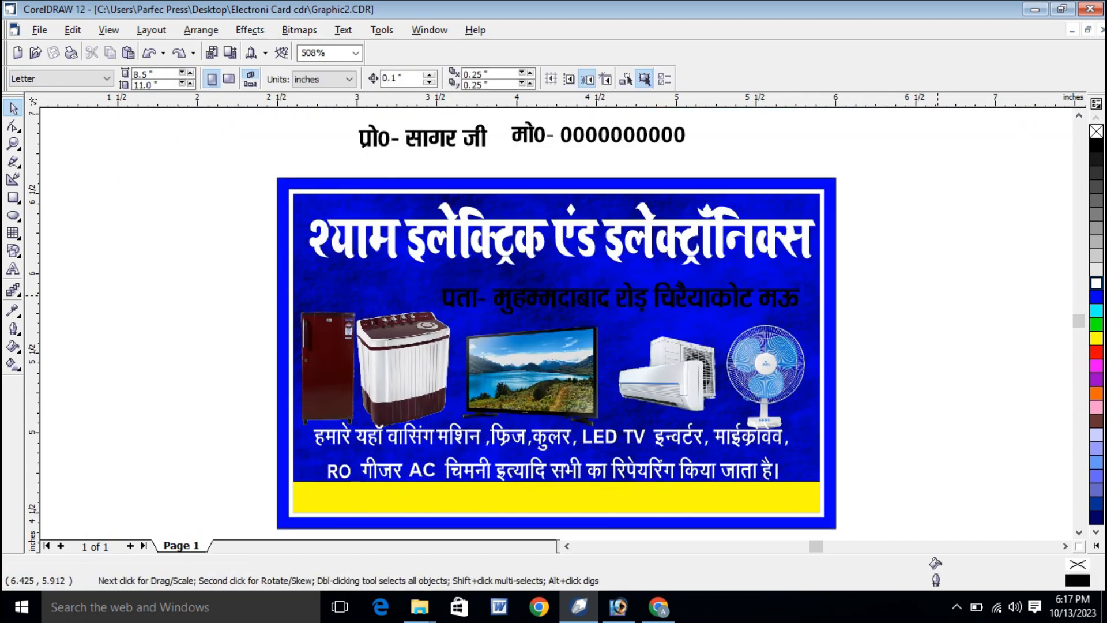
Stretch the inner rectangle's texture tile slightly downward with the Interactive Fill tool.
left_click(702, 275)
left_click(12, 363)
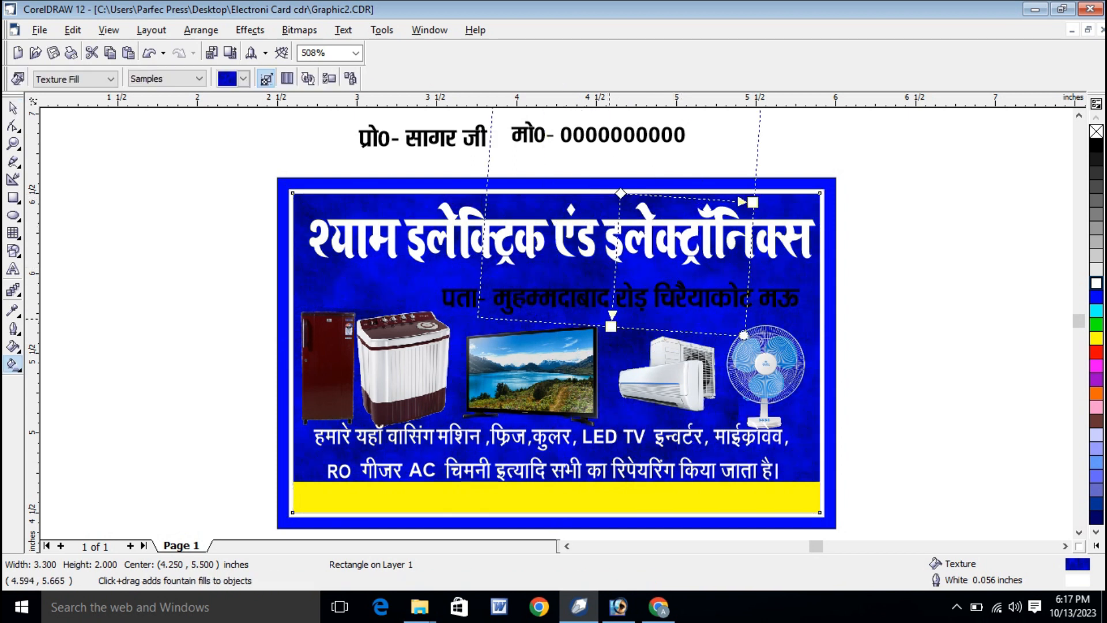
left_click_drag(611, 326, 610, 346)
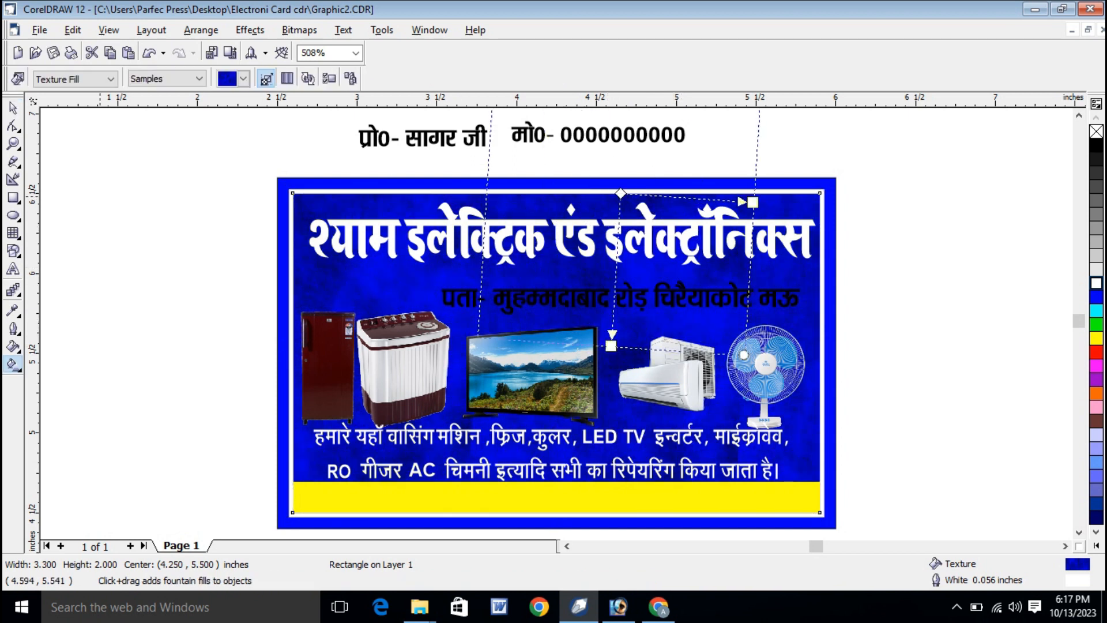
left_click(13, 107)
left_click(151, 187)
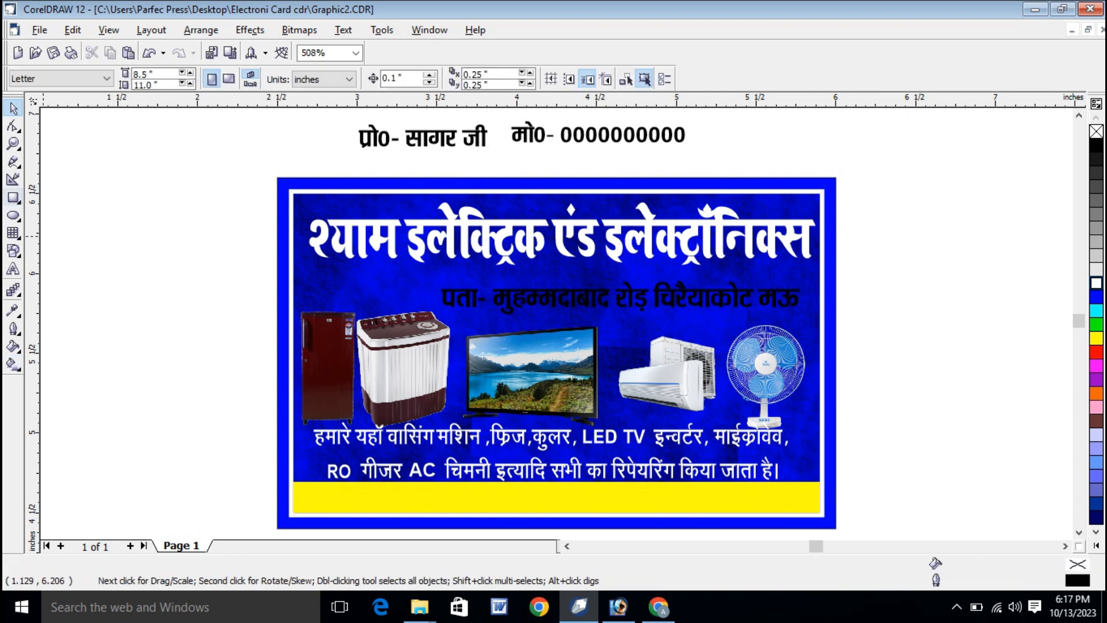
Draw a rectangle about 4.51 by 2.17 inches over the card's lower part and fill it white.
left_click(19, 202)
left_click(18, 202)
left_click(13, 180)
left_click(14, 198)
left_click_drag(167, 295, 886, 590)
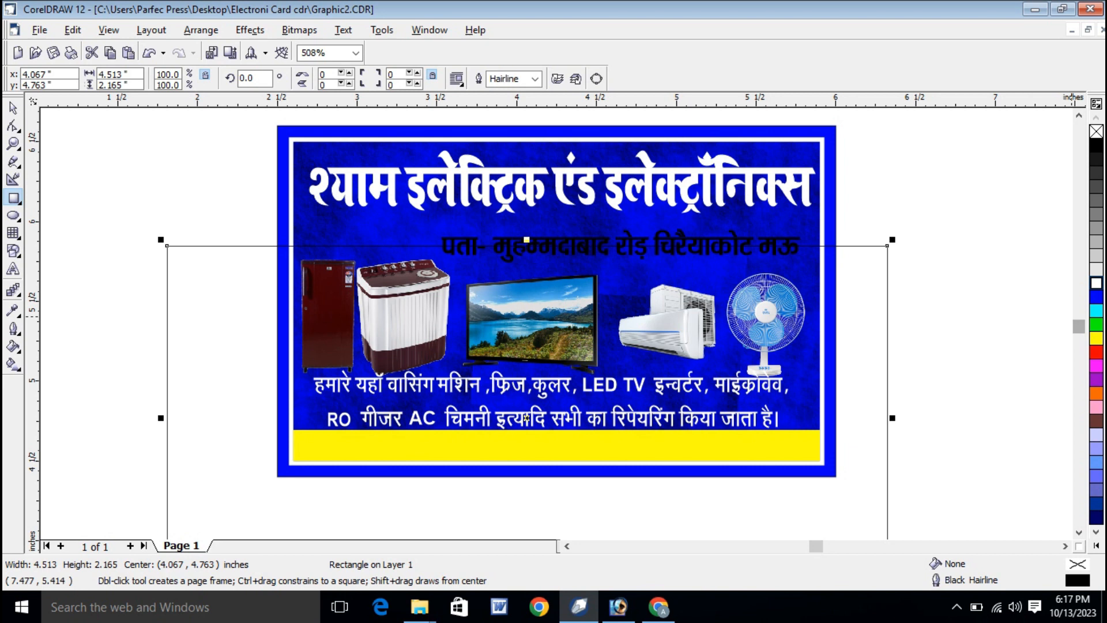
left_click(1096, 283)
PowerClip the white rectangle inside the card's inner rectangle.
left_click(250, 30)
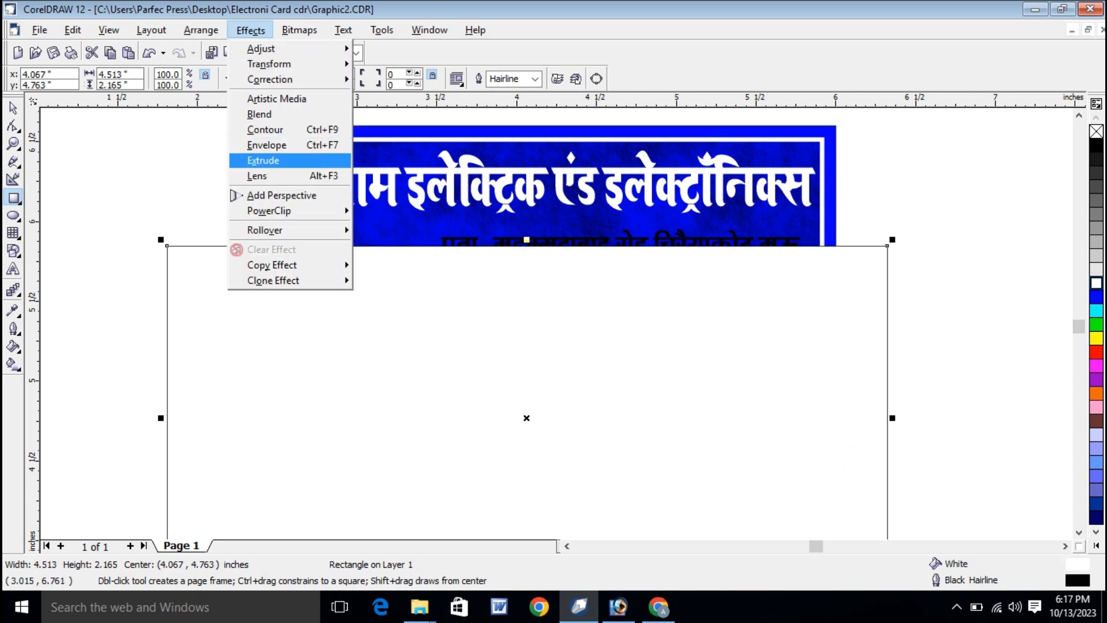
mouse_move(277, 211)
left_click(399, 214)
left_click(399, 215)
Edit the PowerClip contents, reducing the white rectangle's height to about 1.62 inches and positioning it over the frame's lower part.
right_click(399, 215)
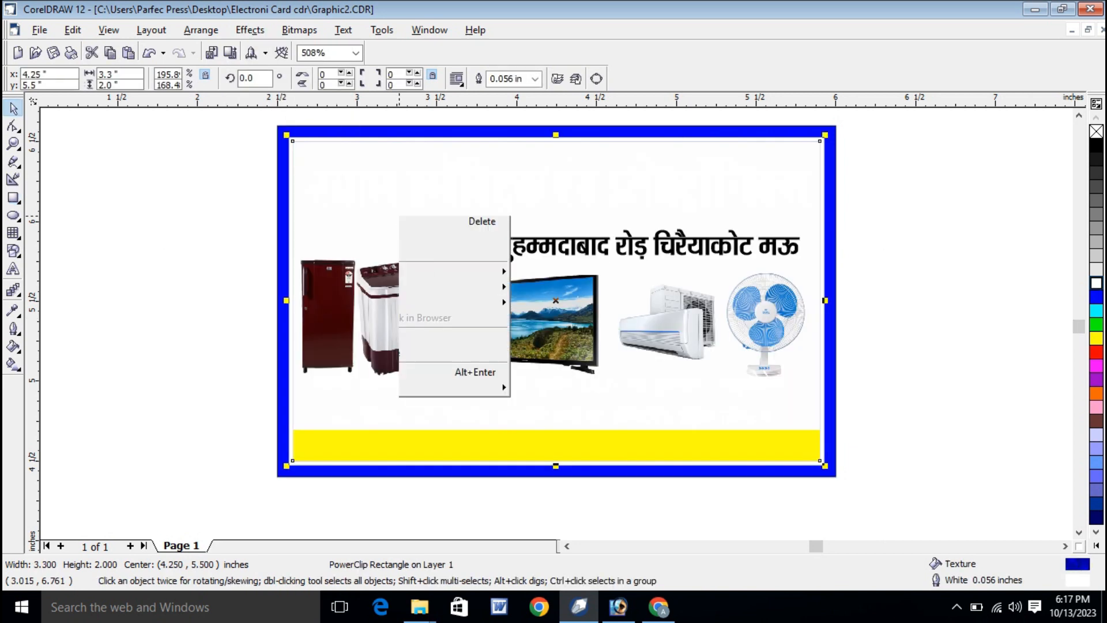
left_click(441, 240)
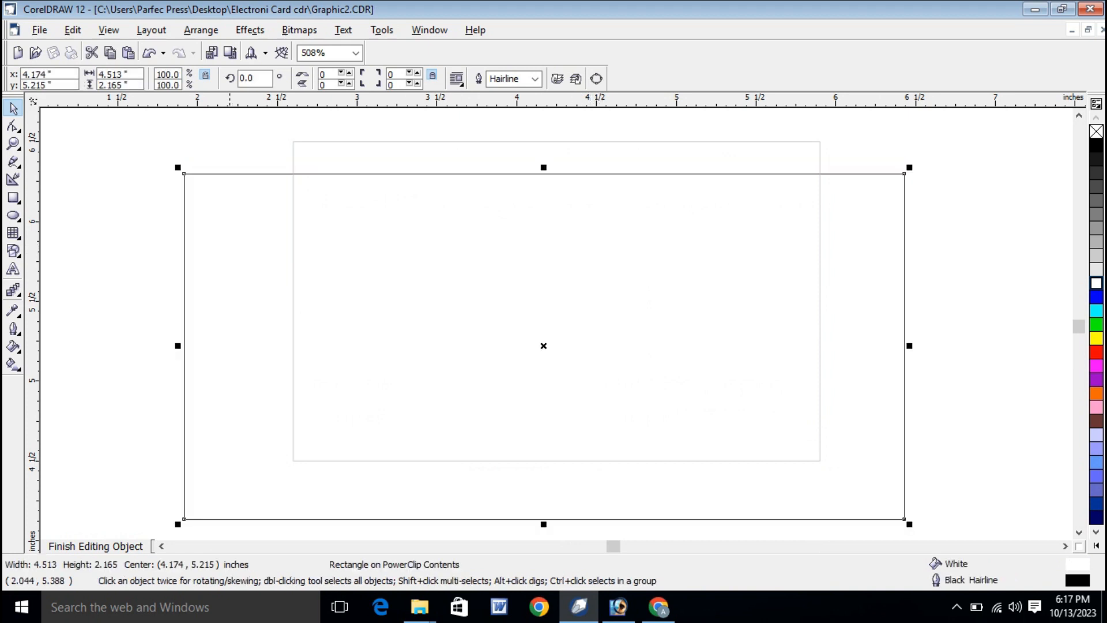
left_click_drag(547, 165, 559, 215)
left_click_drag(563, 295, 565, 284)
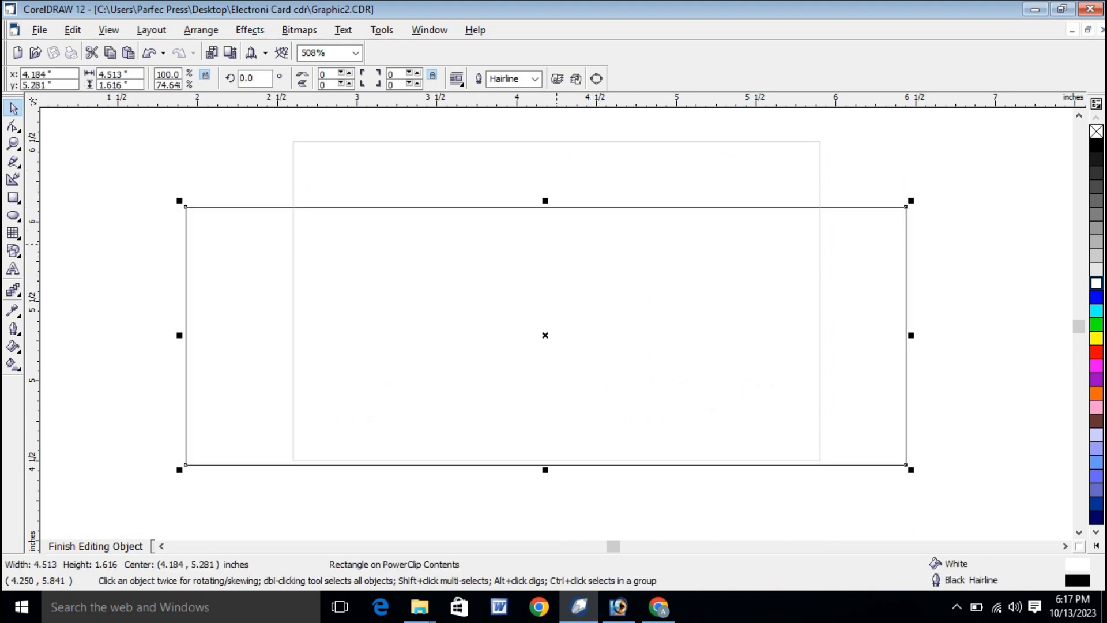
left_click_drag(546, 327, 544, 339)
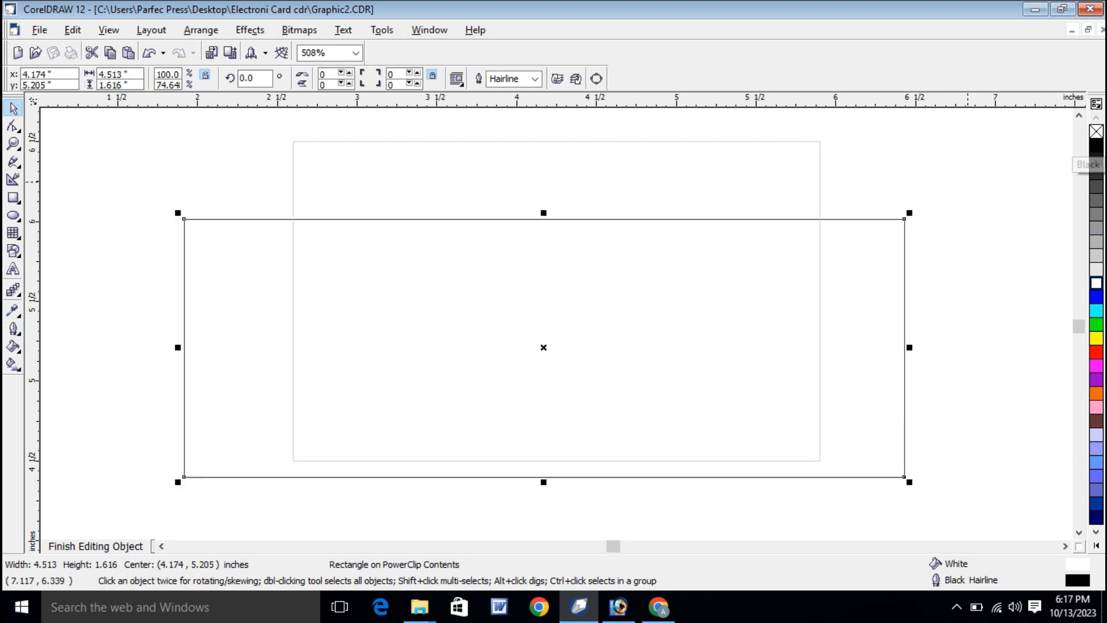
Apply a vertical transparency that fades the white rectangle out towards its upper edge, and finish editing the PowerClip contents.
left_click(13, 290)
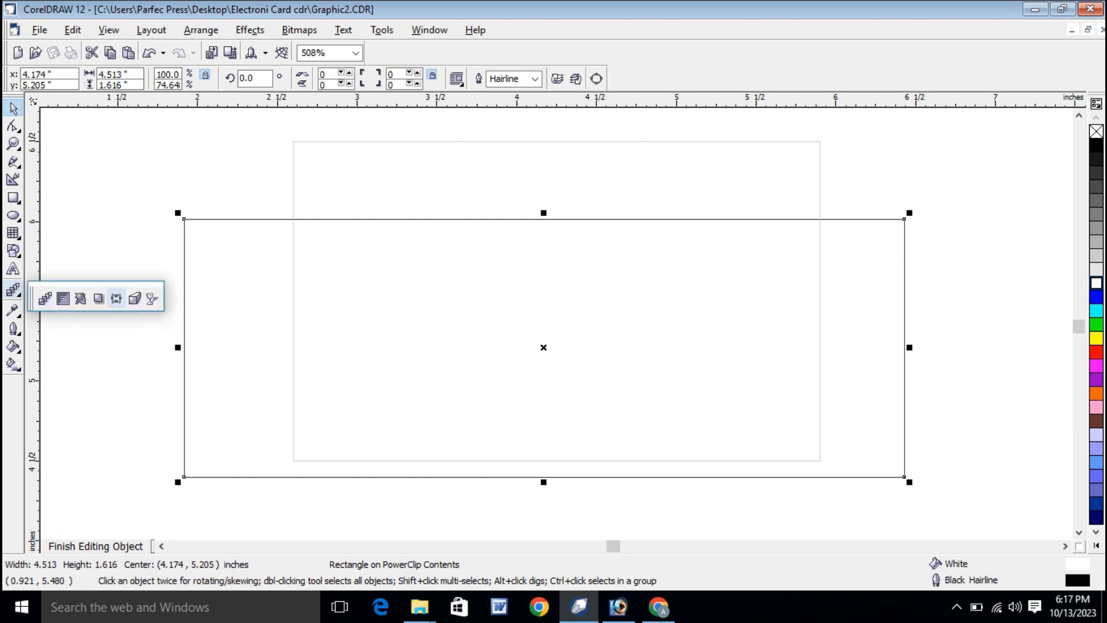
left_click(151, 298)
left_click_drag(551, 389, 555, 233)
left_click_drag(551, 389, 553, 343)
key("space")
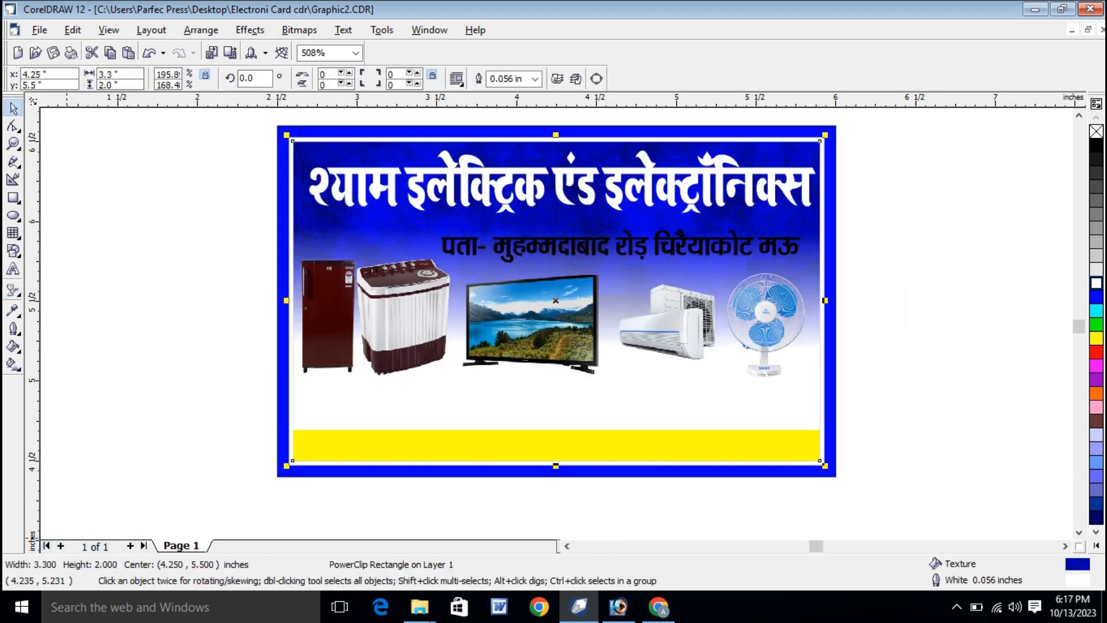
Colour the repair services text red.
left_click(765, 396)
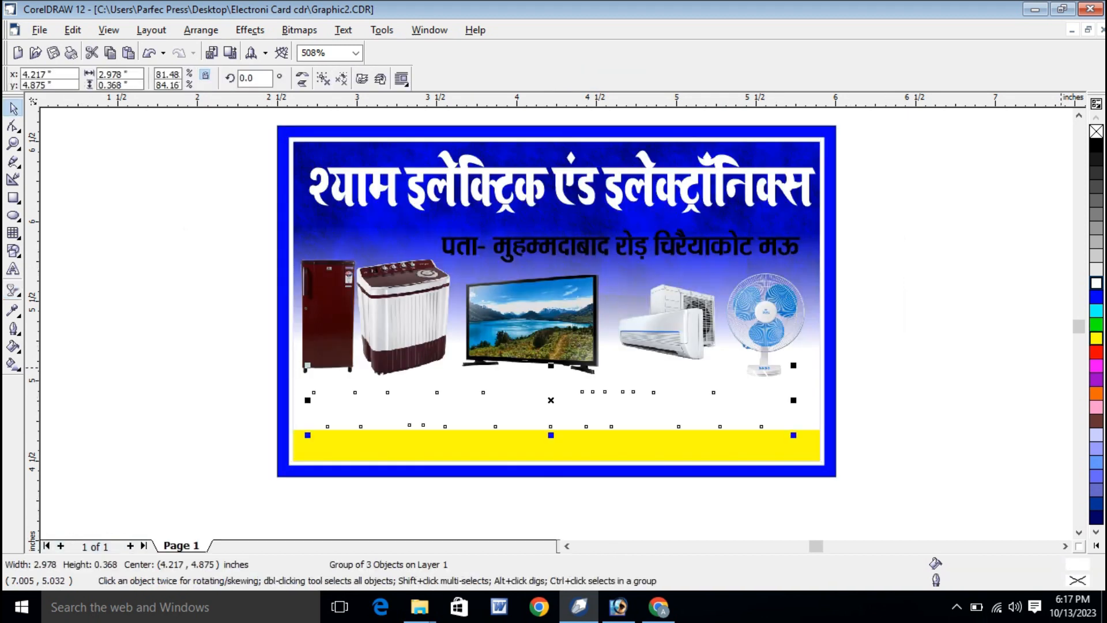
key("Escape")
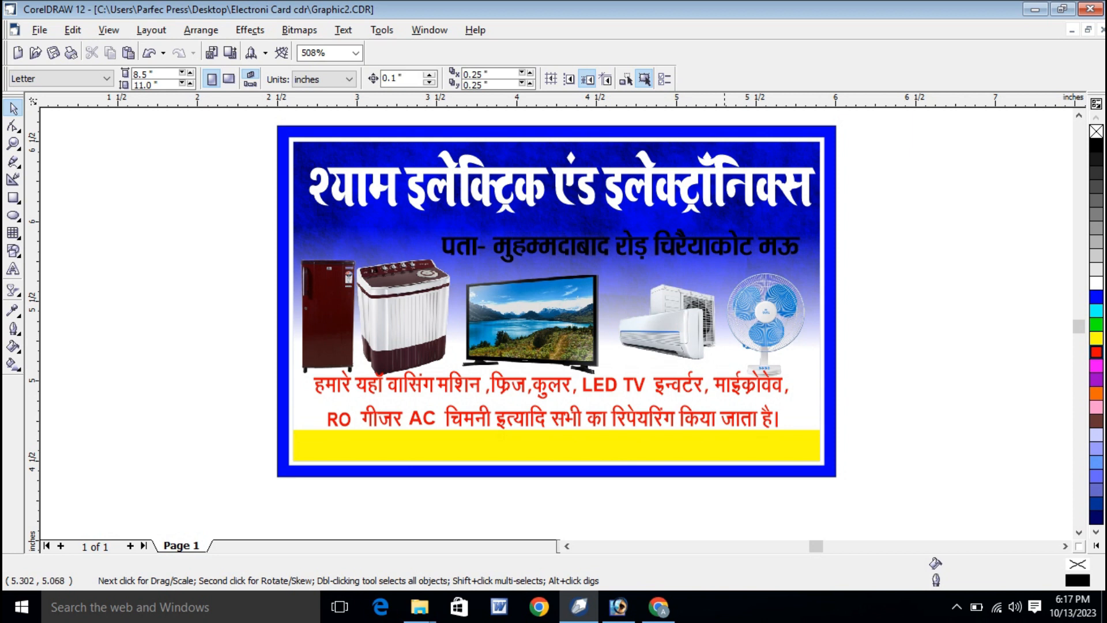
left_click(782, 198)
key("Escape")
Replace the inner rectangle's texture fill with solid red.
left_click(807, 145)
left_click(1096, 352)
left_click(983, 229)
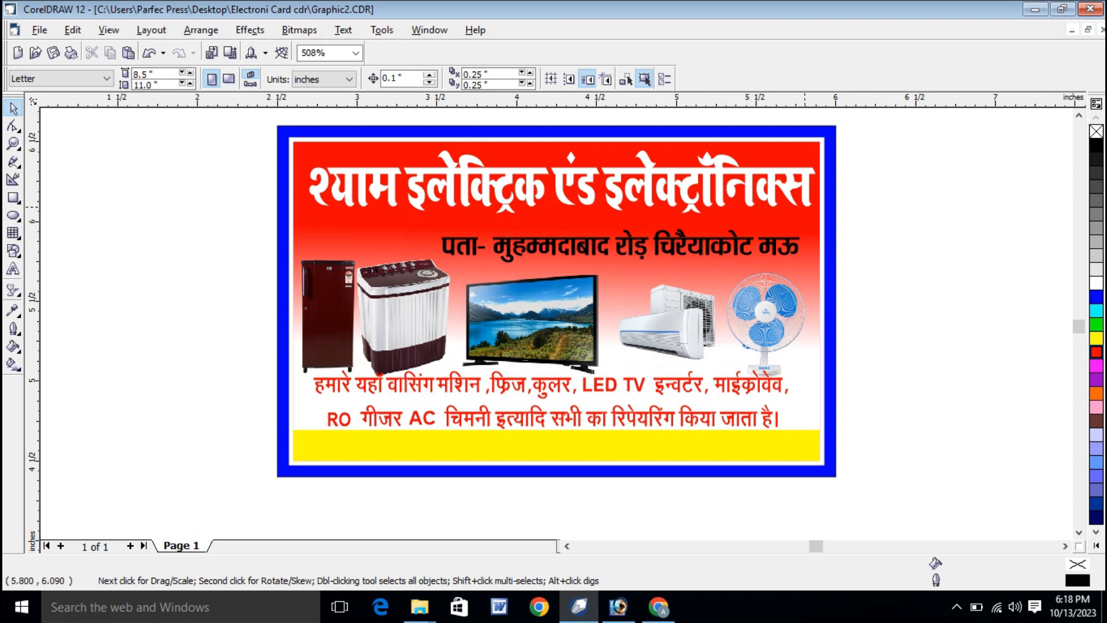
Colour the shop name black.
left_click(798, 184)
left_click(1096, 145)
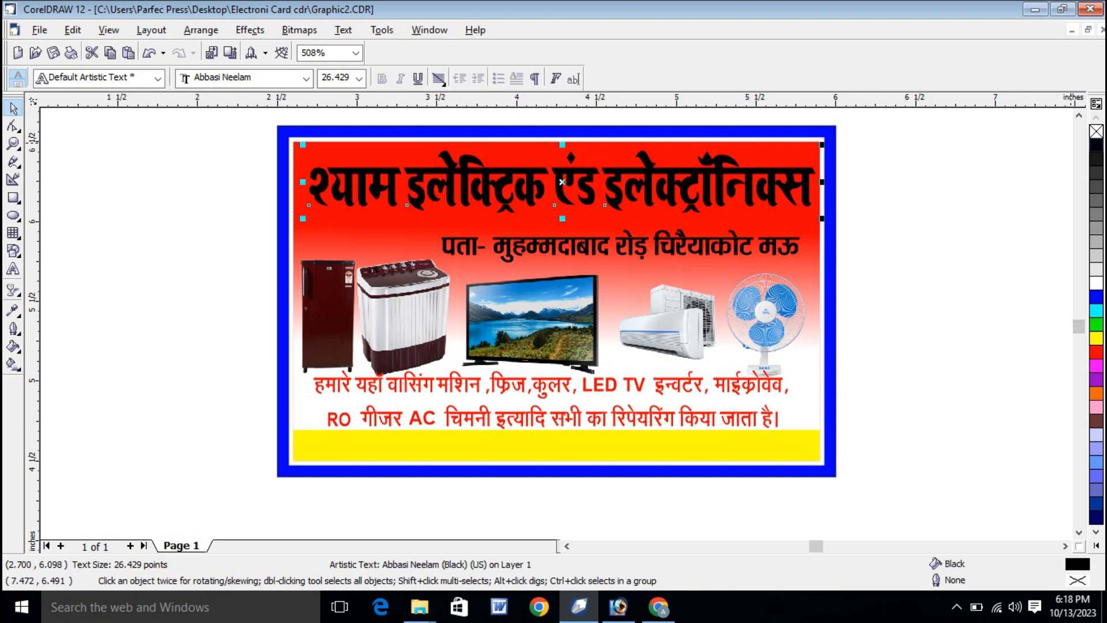
left_click(975, 153)
Fill the card's inner rectangle with white.
left_click(815, 158)
left_click(1096, 131)
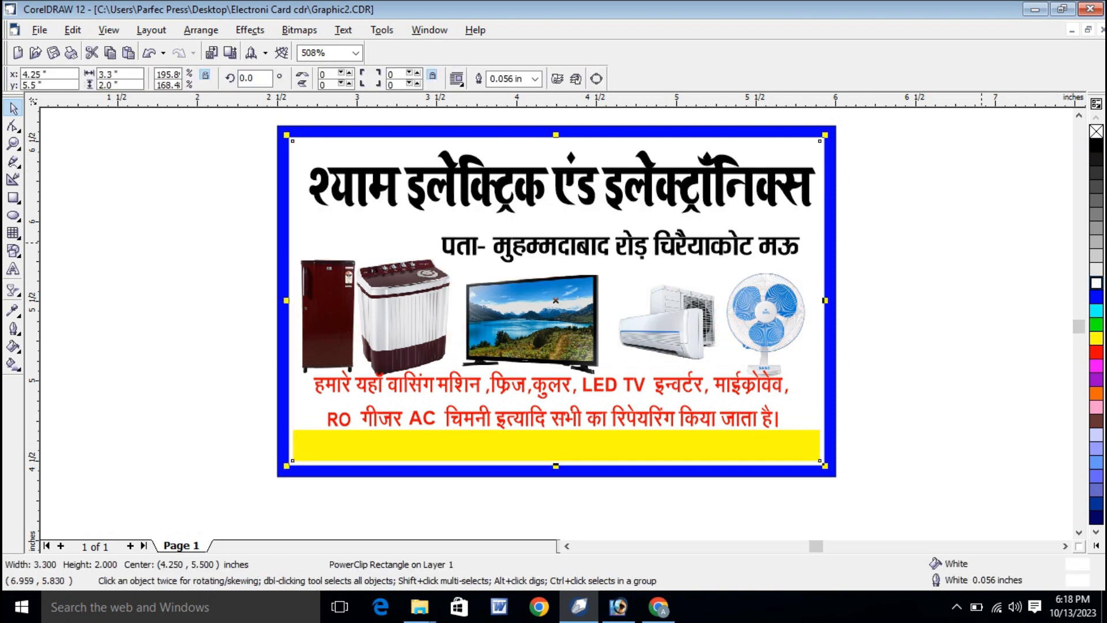
key("Escape")
Move the repair services text slightly to the right on the card.
left_click(743, 388)
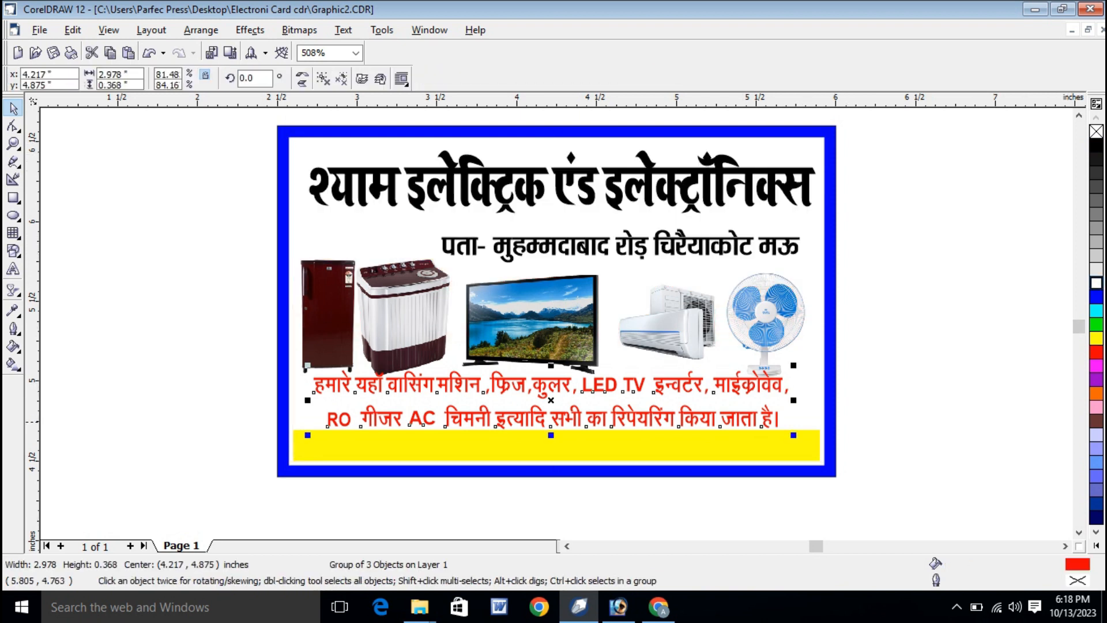
left_click_drag(802, 359, 810, 358)
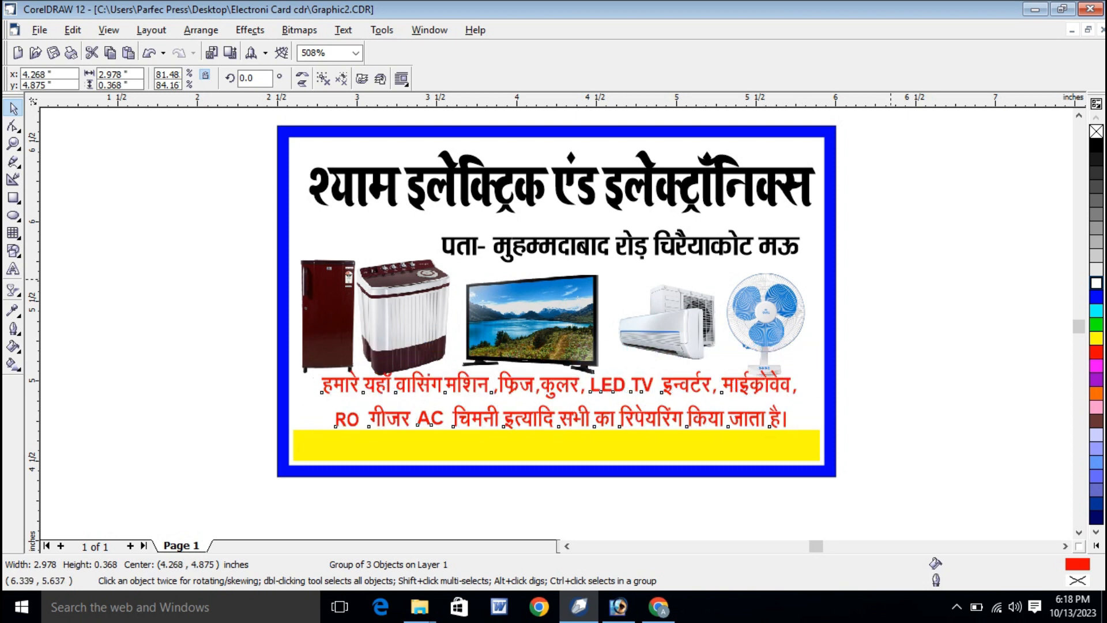
Move the proprietor name and mobile number lines from above the card onto its yellow strip.
key("Escape")
scroll(641, 444, "down", 1)
left_click(604, 123)
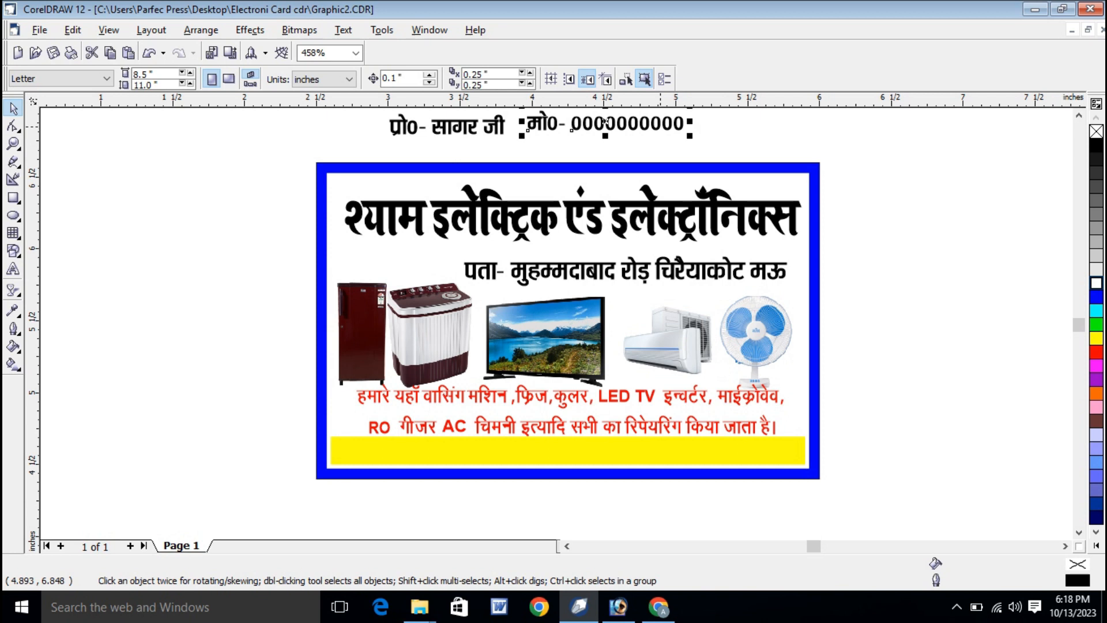
left_click(1078, 114)
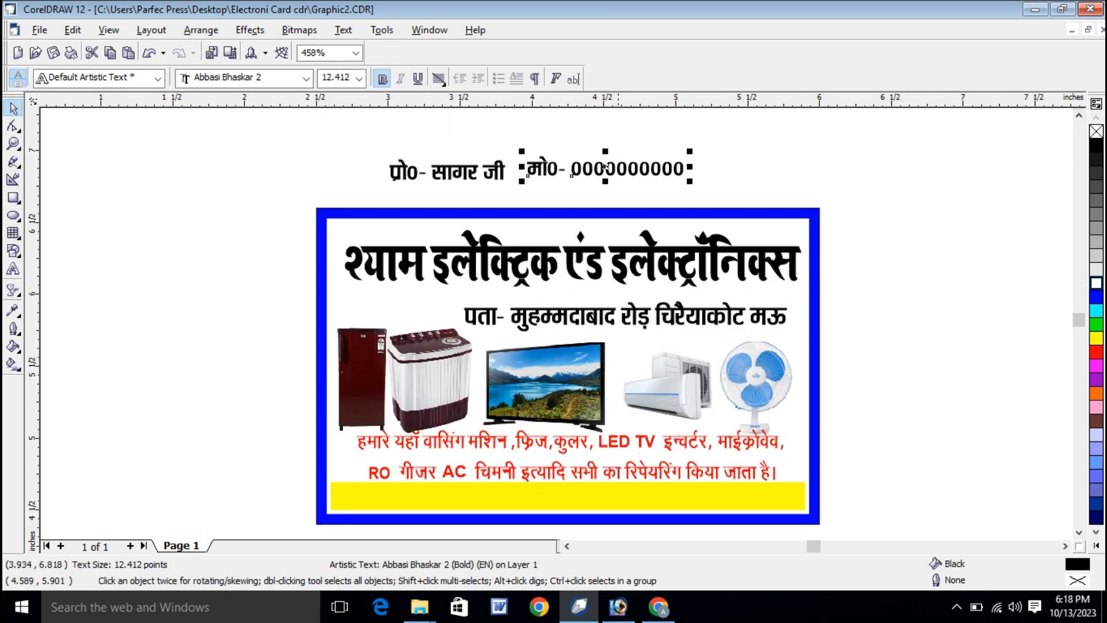
left_click(372, 173, "shift")
left_click_drag(639, 173, 628, 497)
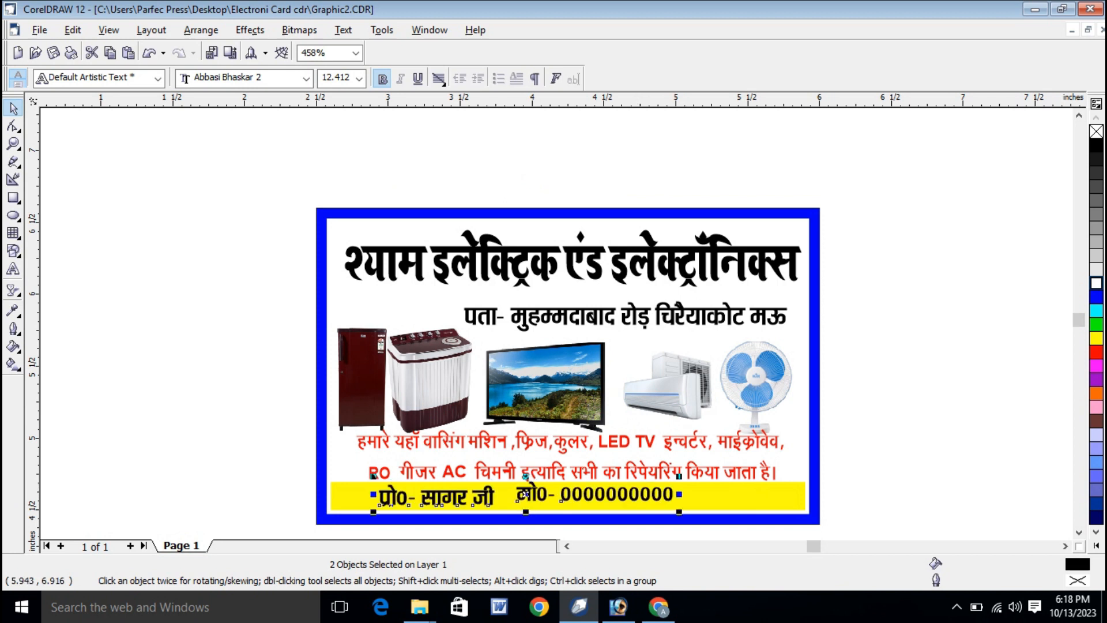
Move the mobile number line along the yellow strip towards its right end, away from the proprietor name.
key("z")
left_click(484, 475)
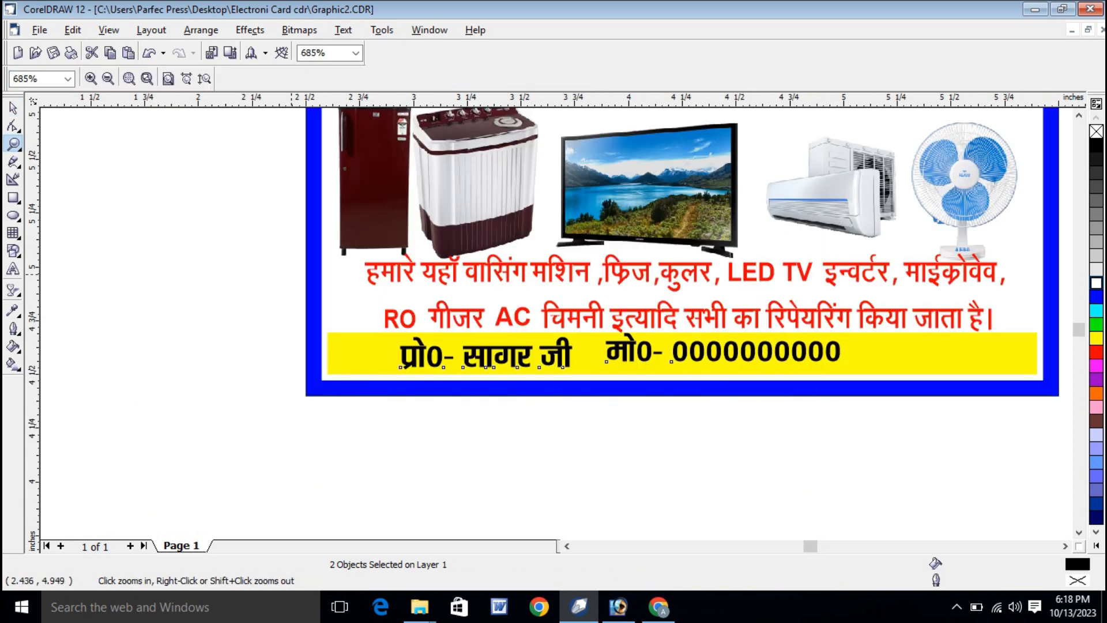
left_click_drag(1029, 419, 1016, 418)
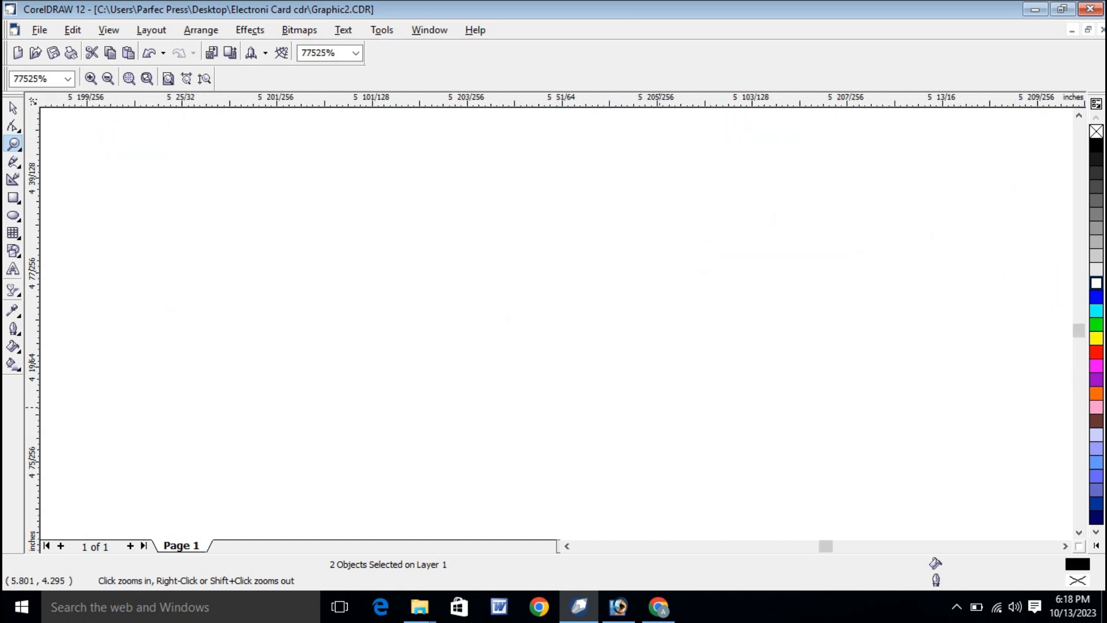
key("F4")
left_click_drag(173, 402, 938, 484)
left_click(13, 108)
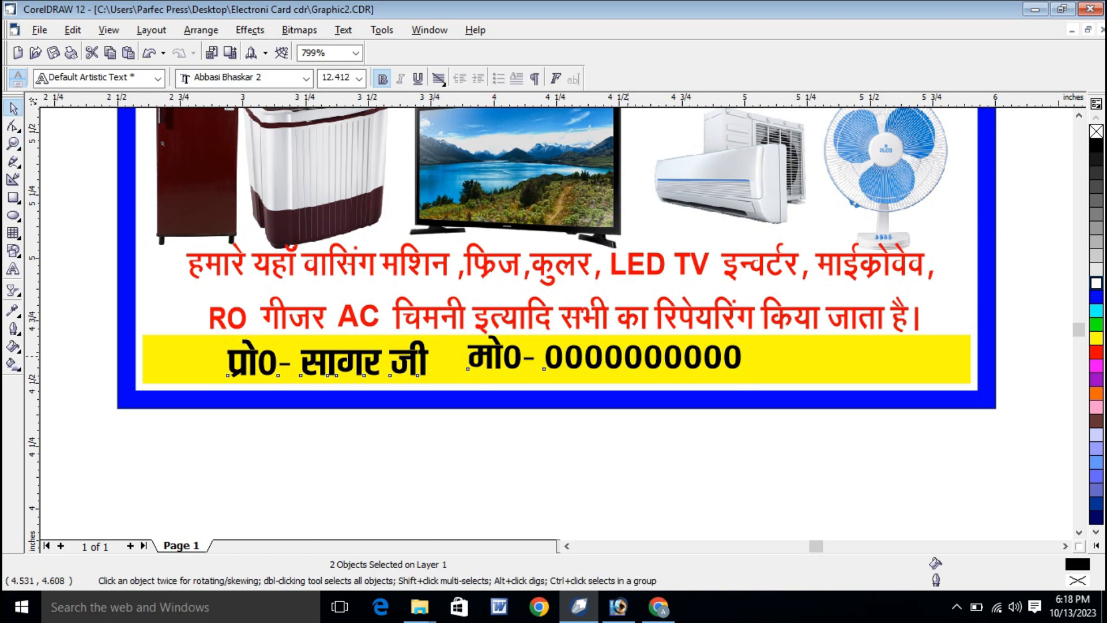
left_click(677, 358)
left_click_drag(459, 365, 609, 365)
Shift the proprietor name and mobile number lines together slightly left and down within the yellow strip.
left_click_drag(934, 494, 146, 278)
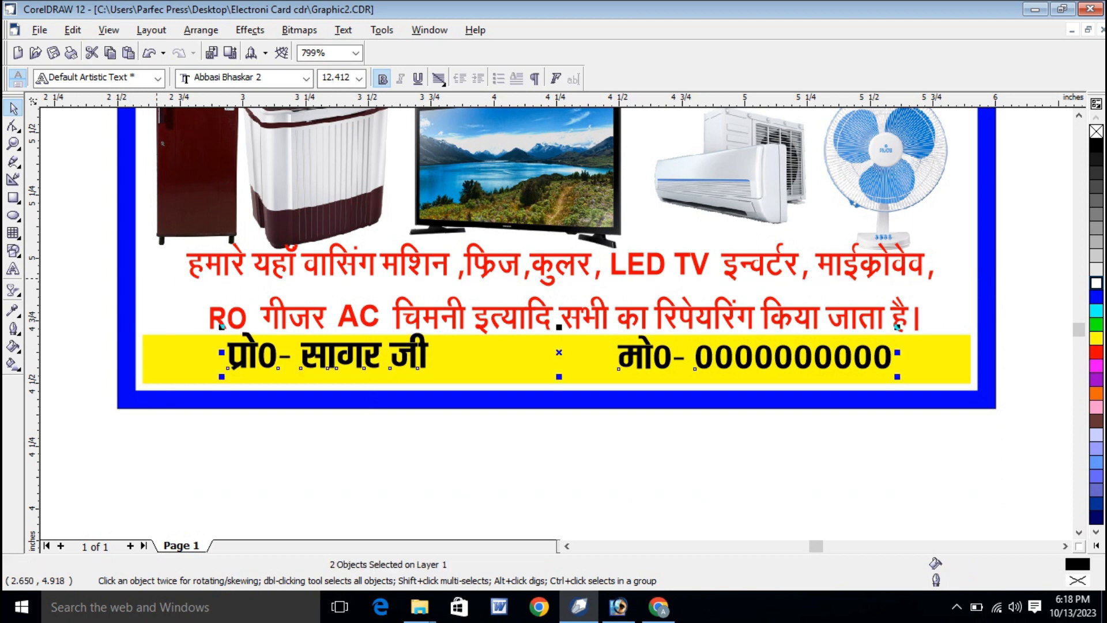
key("Left")
key("ctrl+Down")
key("ctrl+Up")
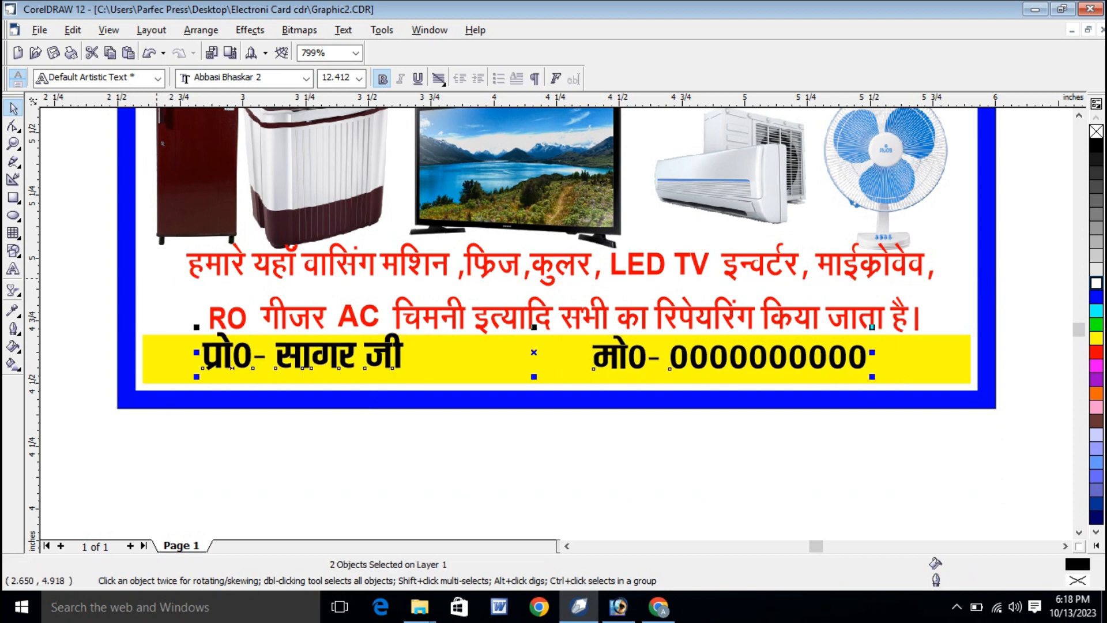
left_click_drag(535, 353, 538, 360)
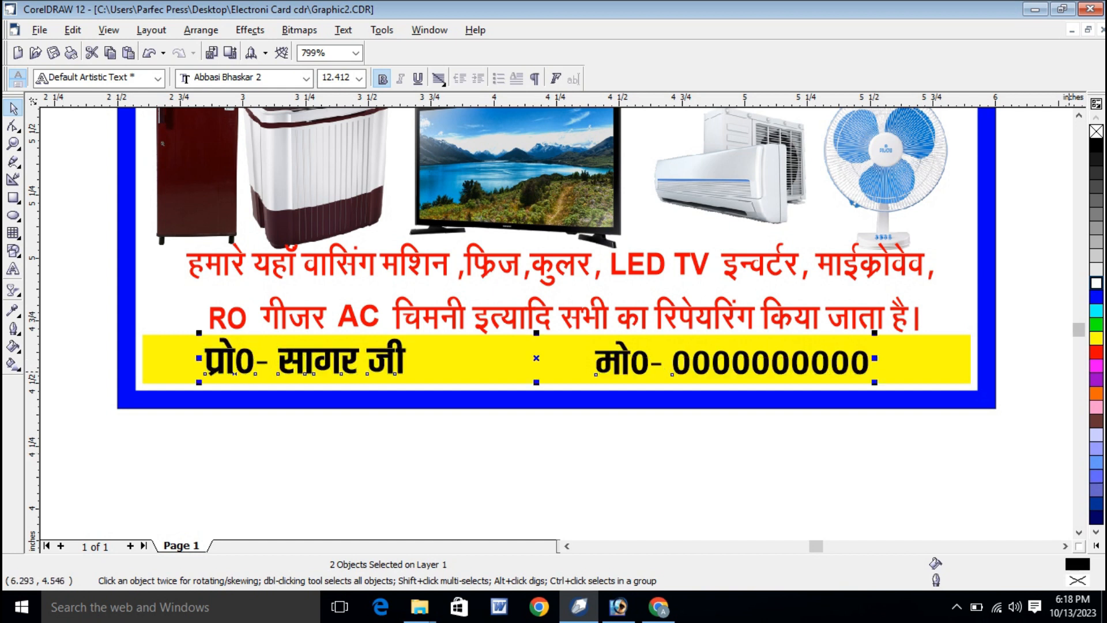
Colour both contact lines red with a white 0.111 in outline behind the fill, rounded corners and caps, scaling with the image.
left_click(1096, 352)
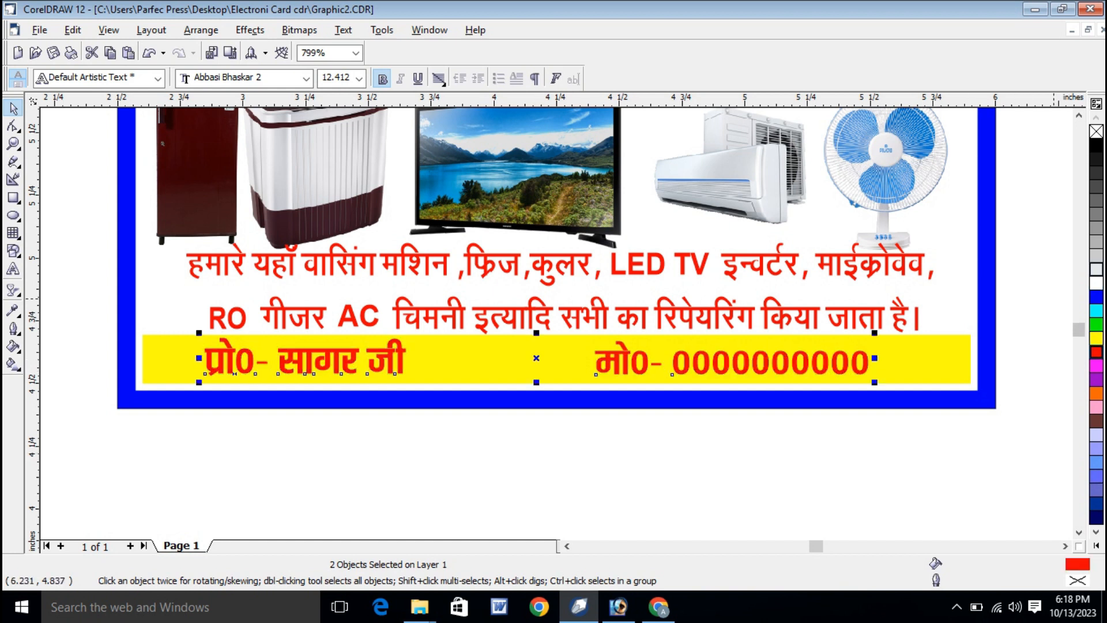
right_click(1096, 282)
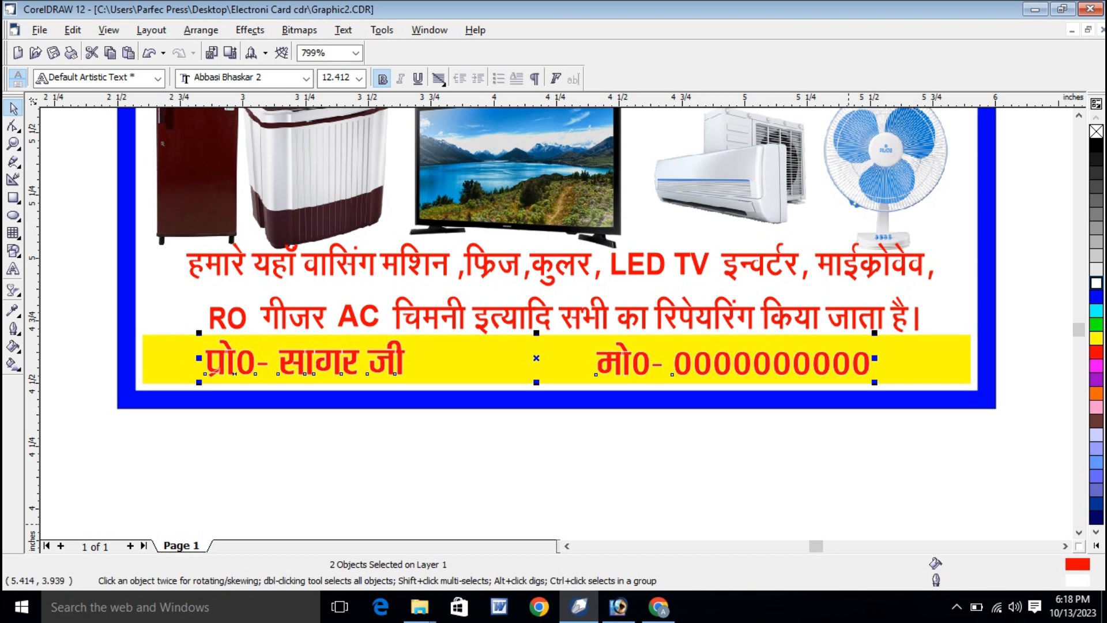
key("F12")
left_click(460, 218)
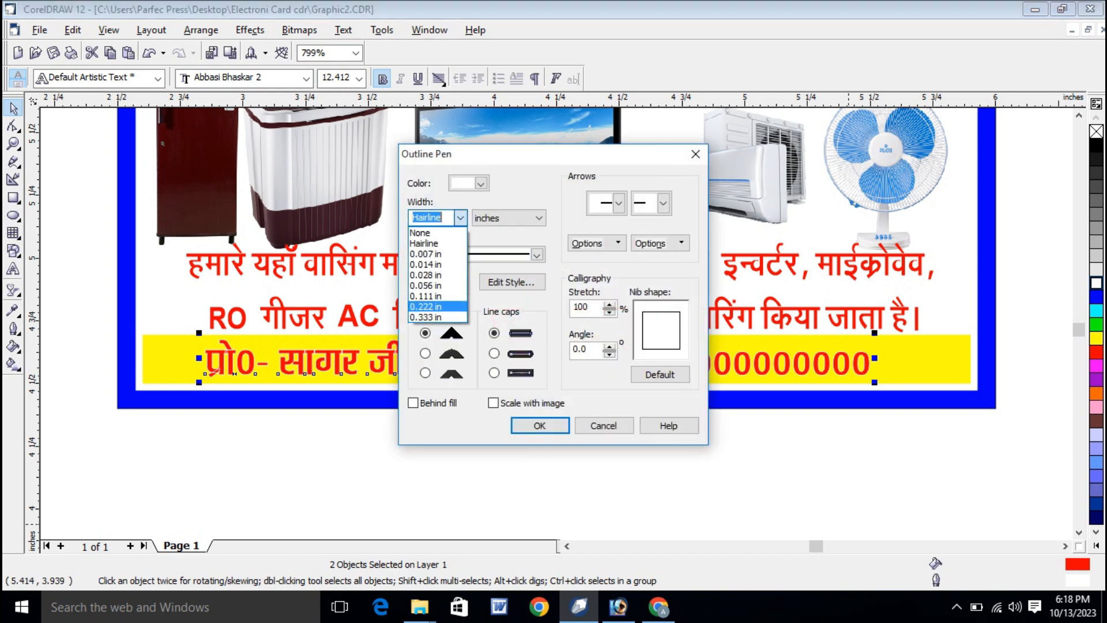
left_click(425, 296)
left_click(494, 353)
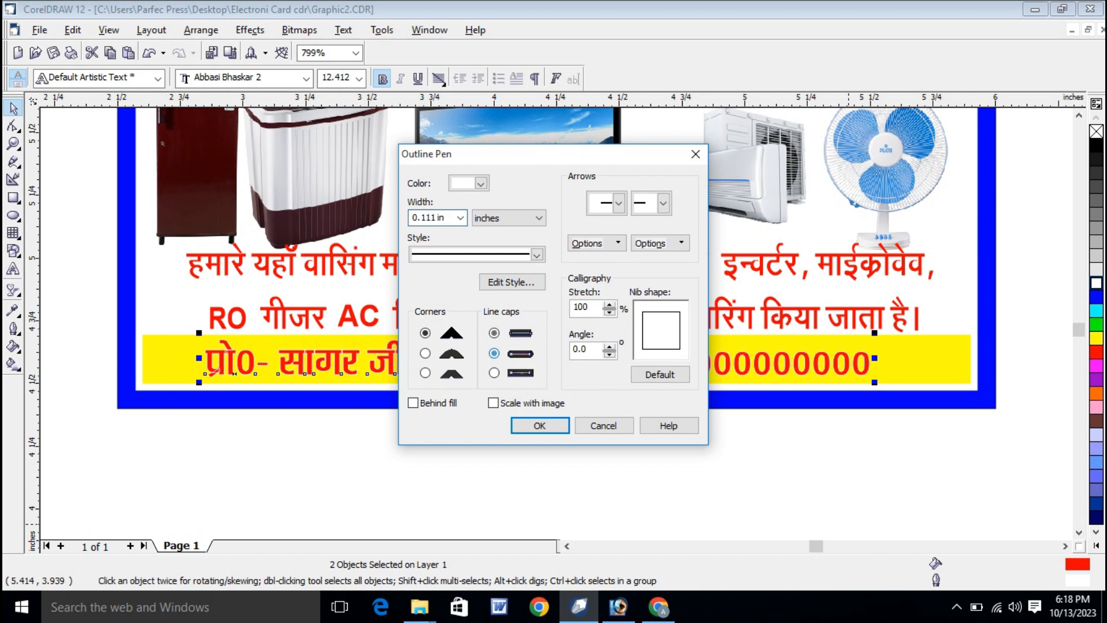
left_click(426, 353)
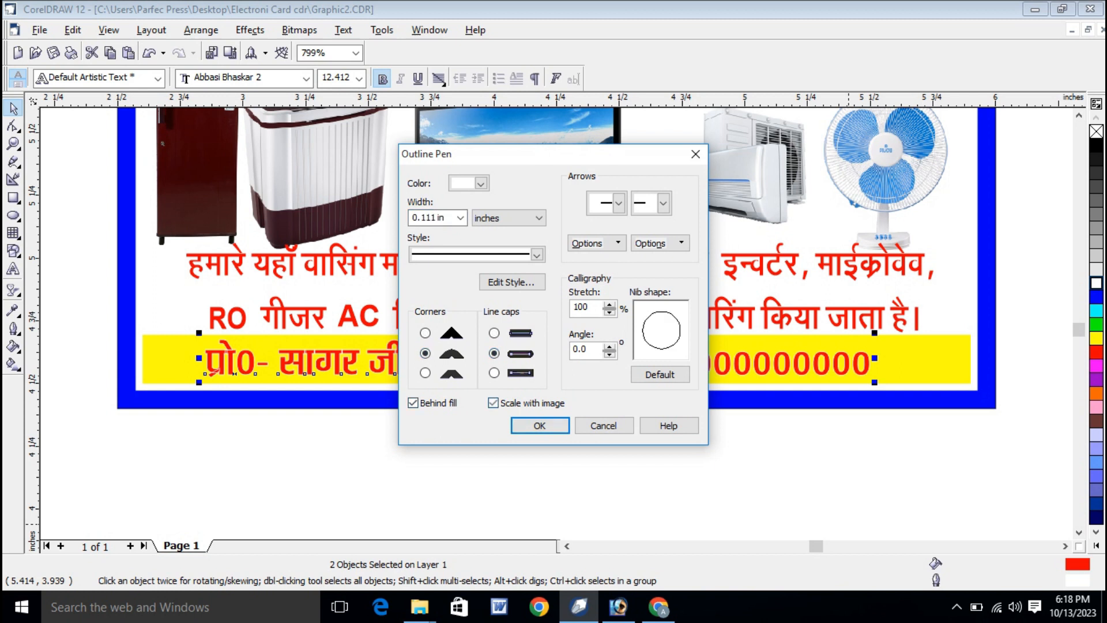
left_click(540, 425)
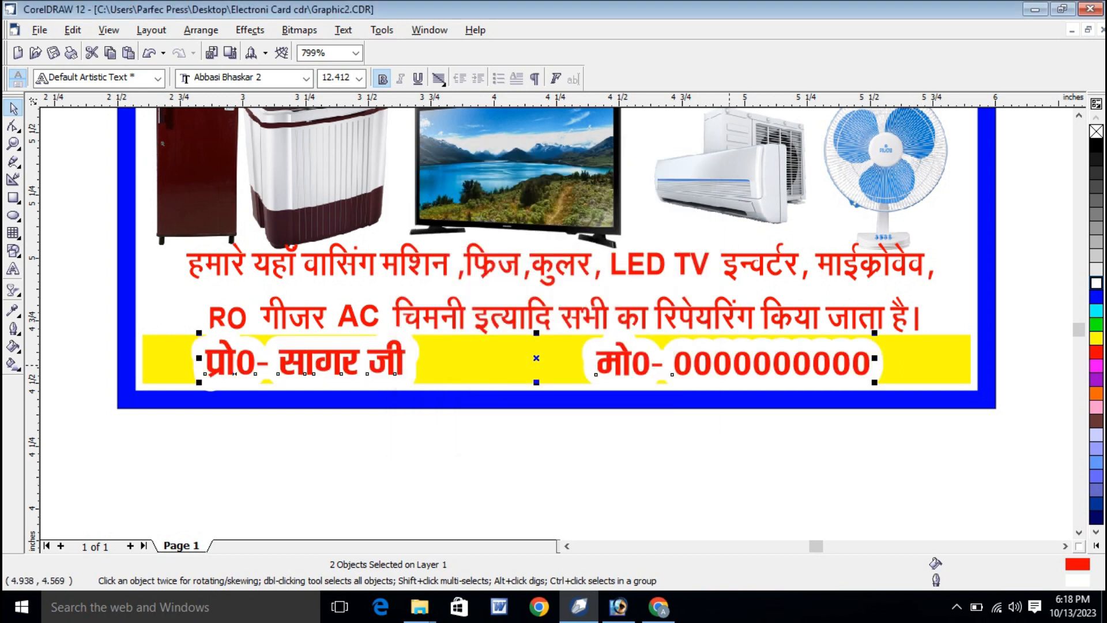
Reduce the white outline width of the proprietor name and mobile number lines to 0.014 in.
key("F12")
left_click(429, 285)
left_click(540, 426)
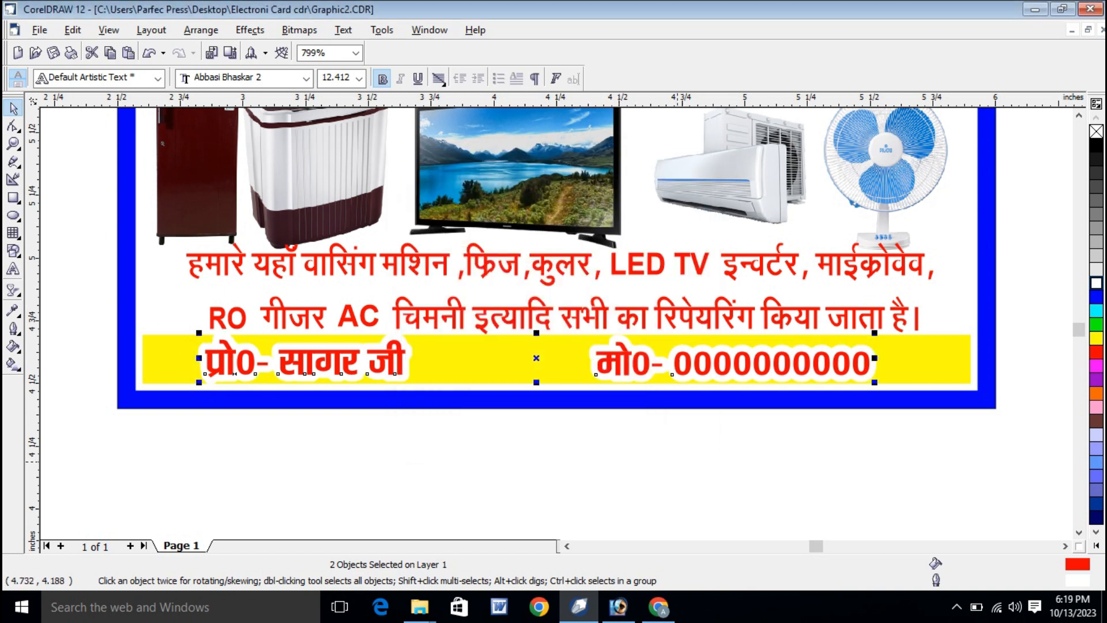
key("F12")
left_click(460, 217)
left_click(429, 263)
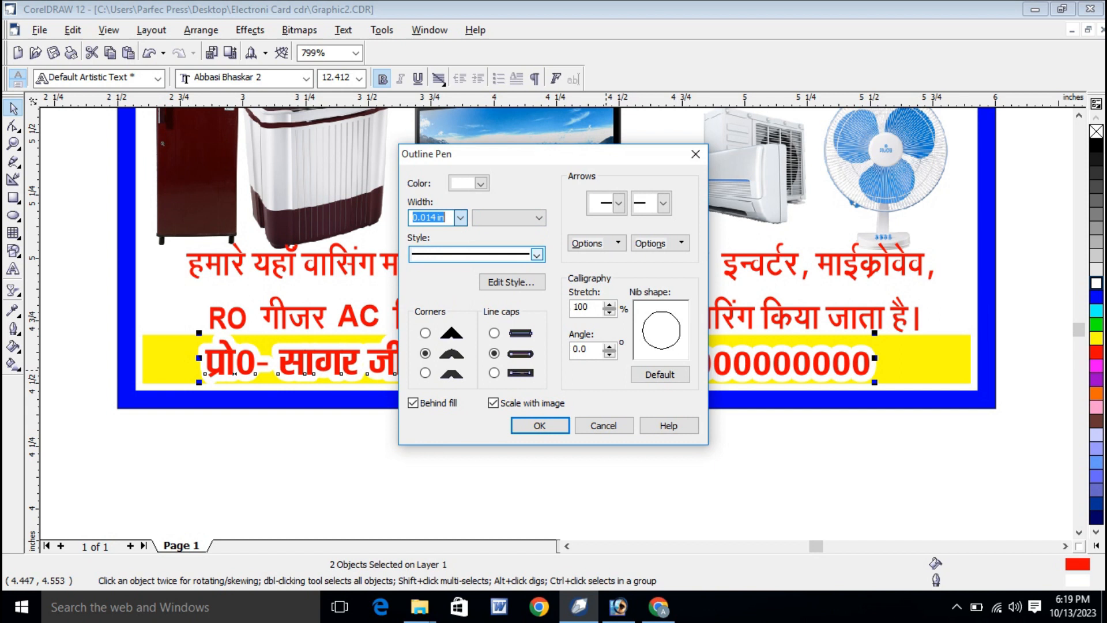
left_click(540, 426)
key("Escape")
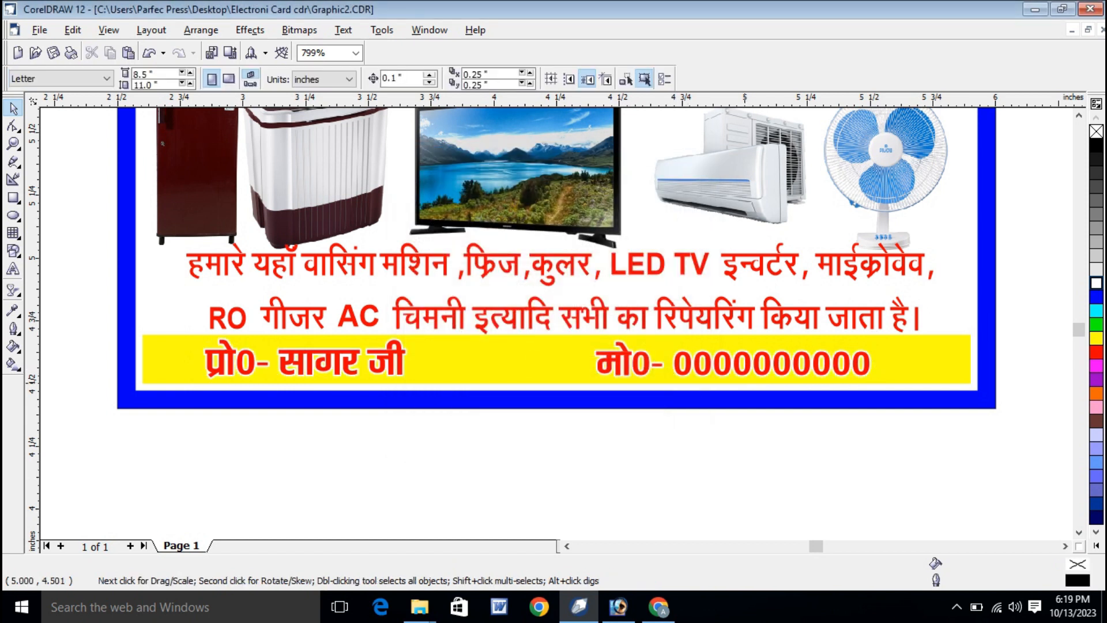
Fill the mobile number line on the yellow strip with blue.
left_click(746, 363)
left_click(1096, 296)
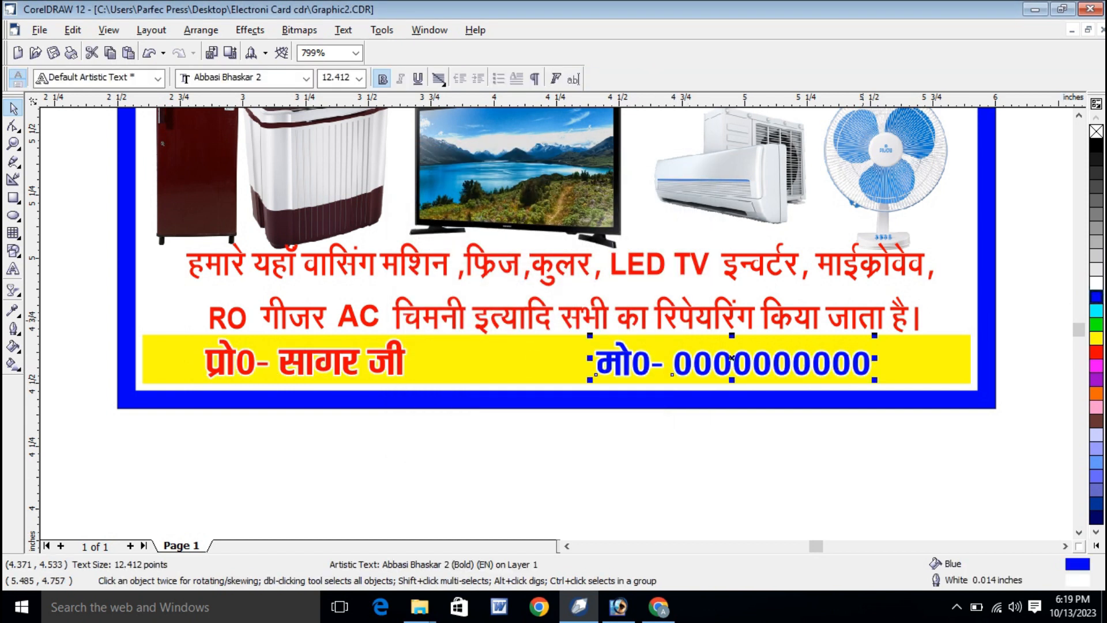
Move the repair services text slightly up and give it a white 0.028 in outline.
left_click(834, 309)
left_click_drag(834, 309, 830, 299)
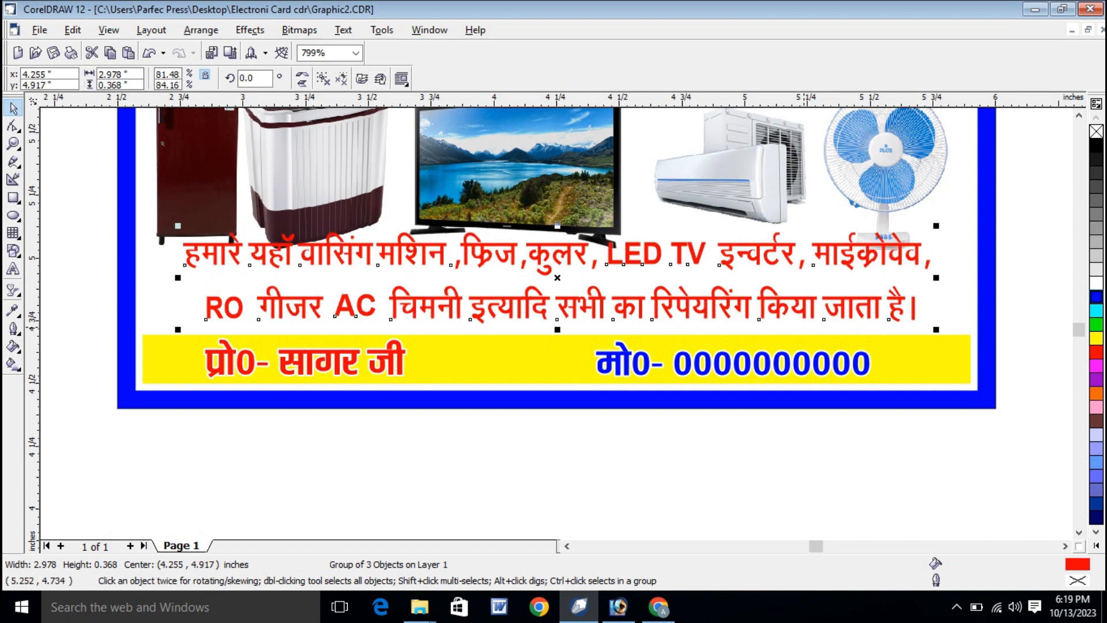
key("F12")
left_click(460, 218)
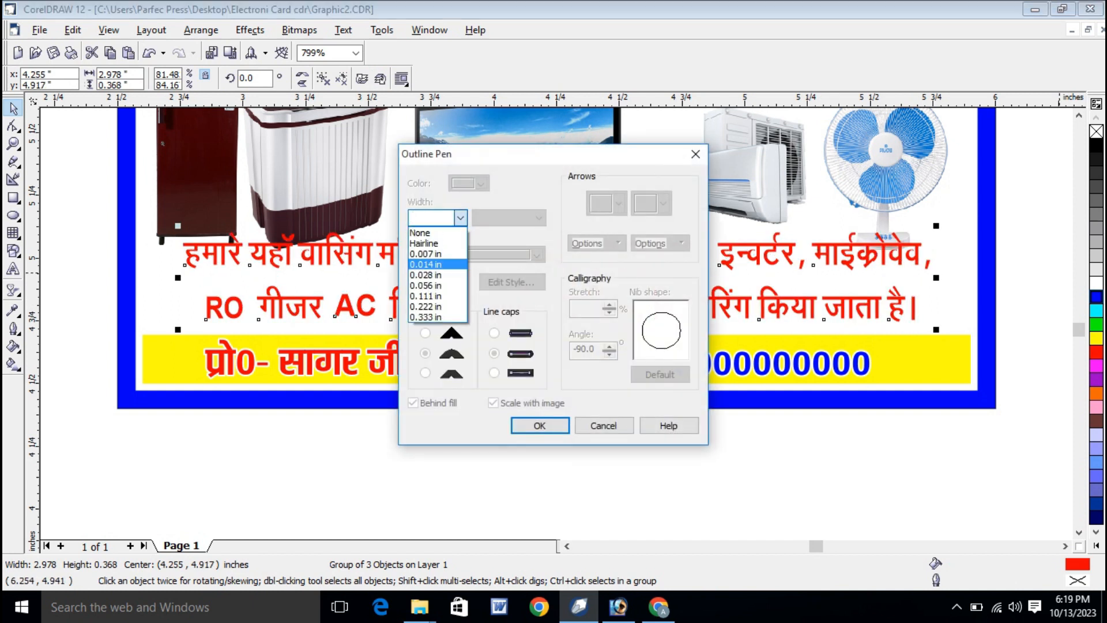
left_click(426, 275)
key("Return")
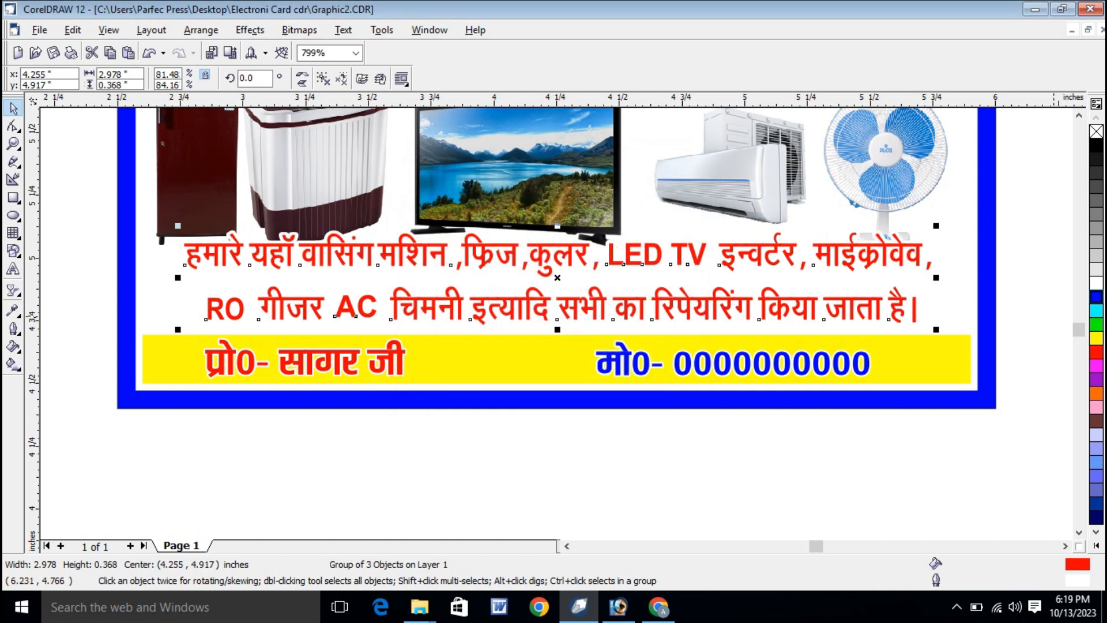
Try pink and red fills on the repair services text, and colour it blue.
left_click(1021, 234)
left_click(813, 308)
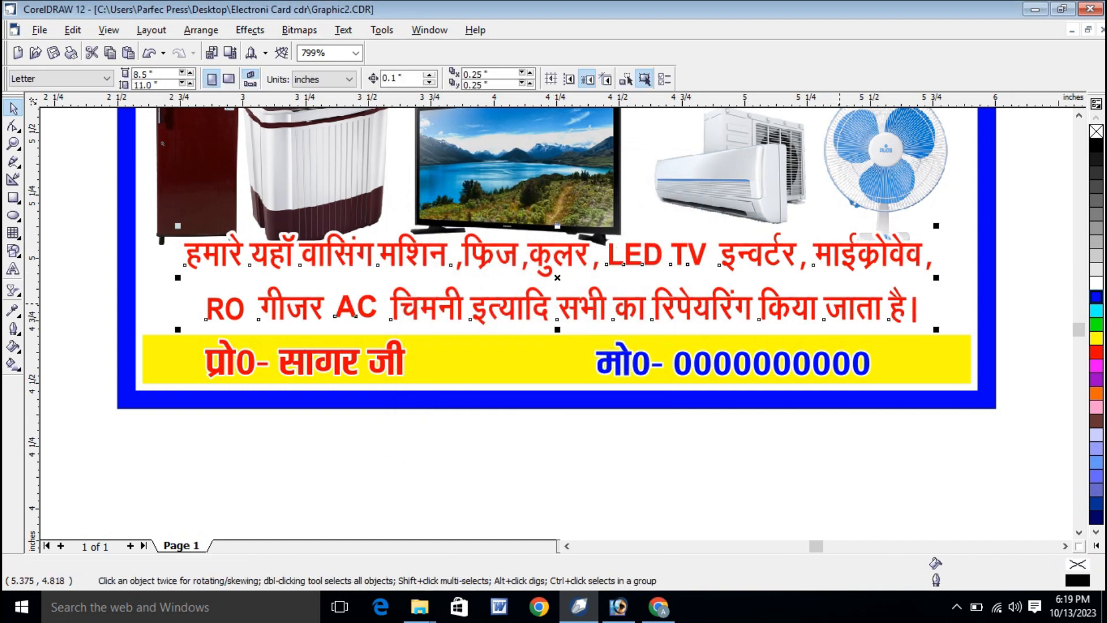
left_click(1095, 545)
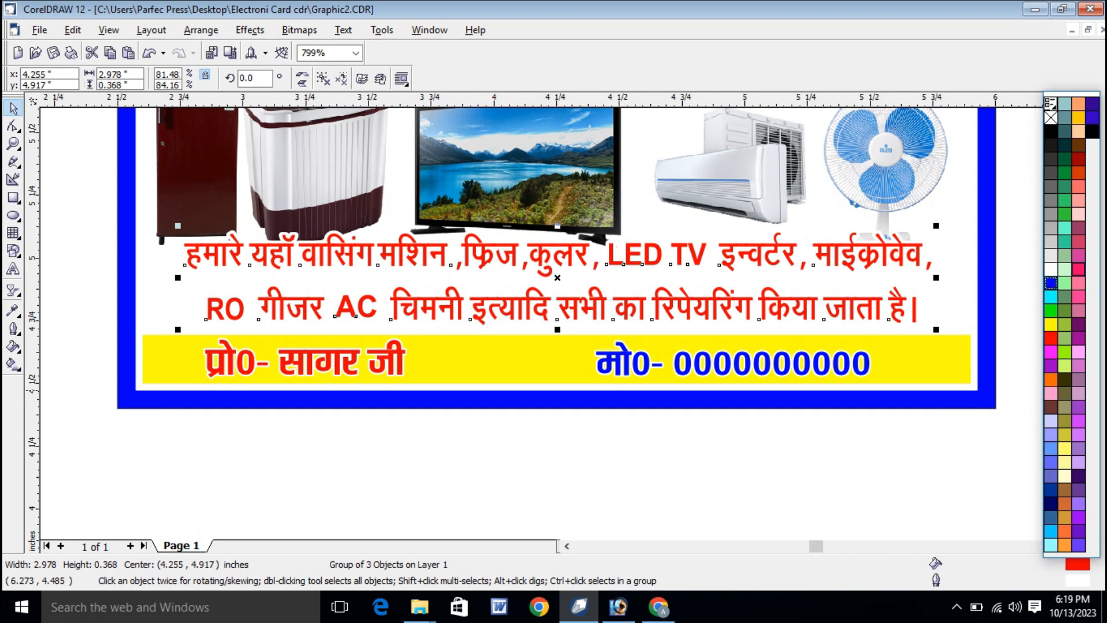
left_click(1078, 269)
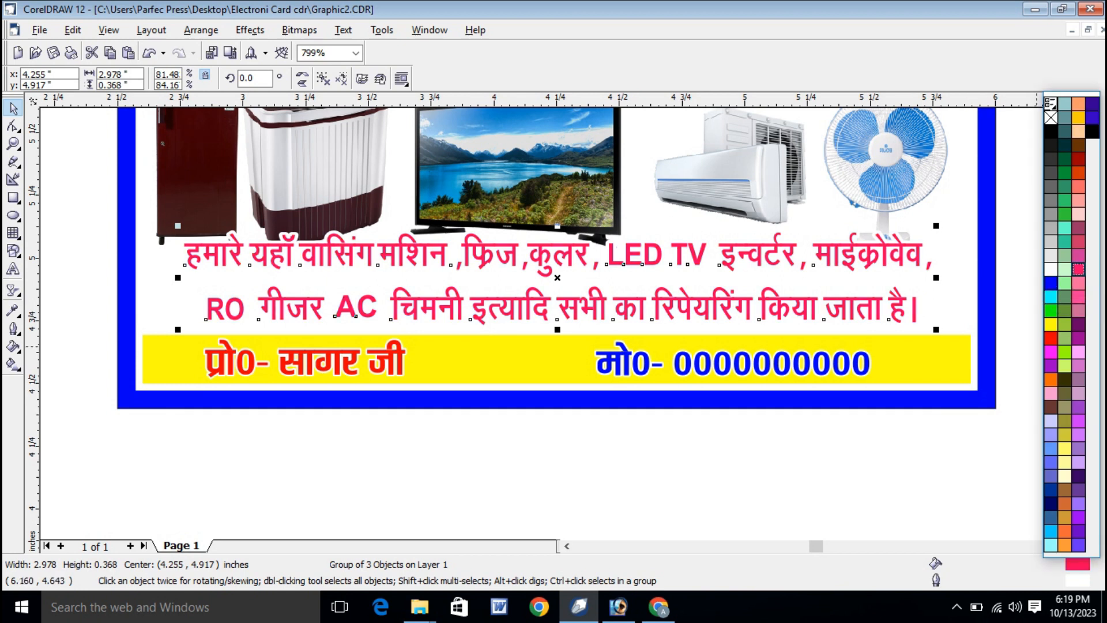
left_click(1051, 339)
left_click(1051, 282)
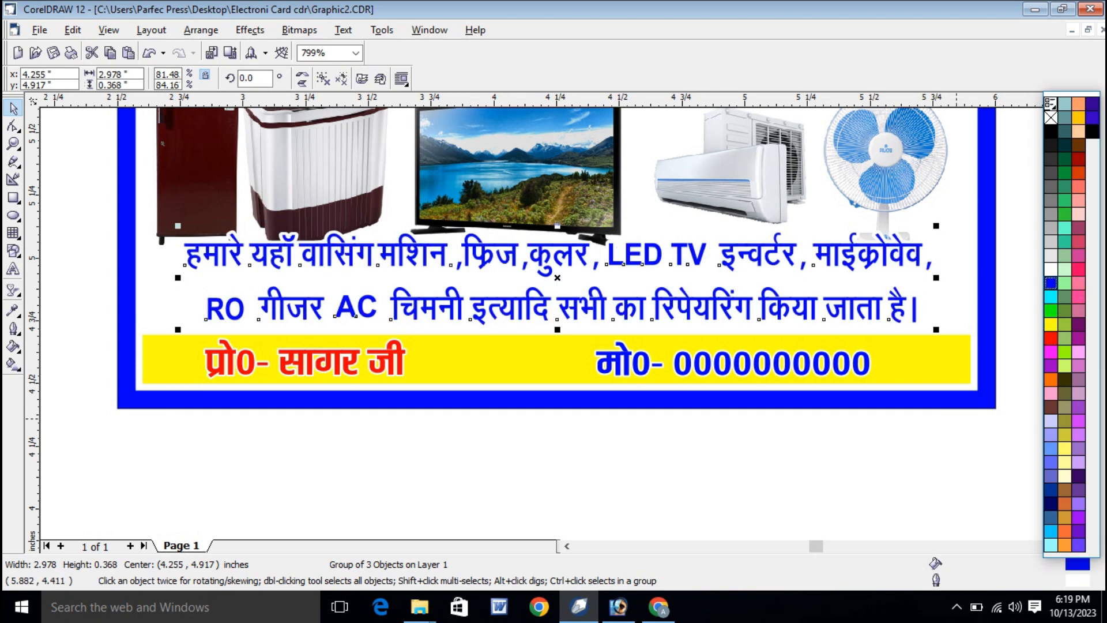
left_click(914, 452)
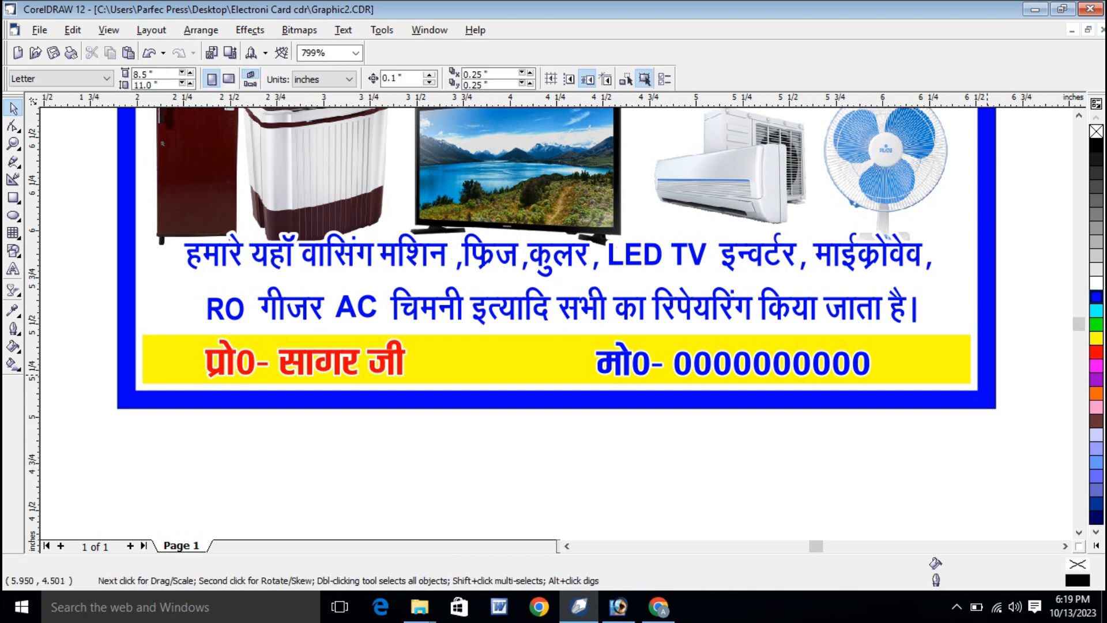
Colour the shop name heading red.
key("F4")
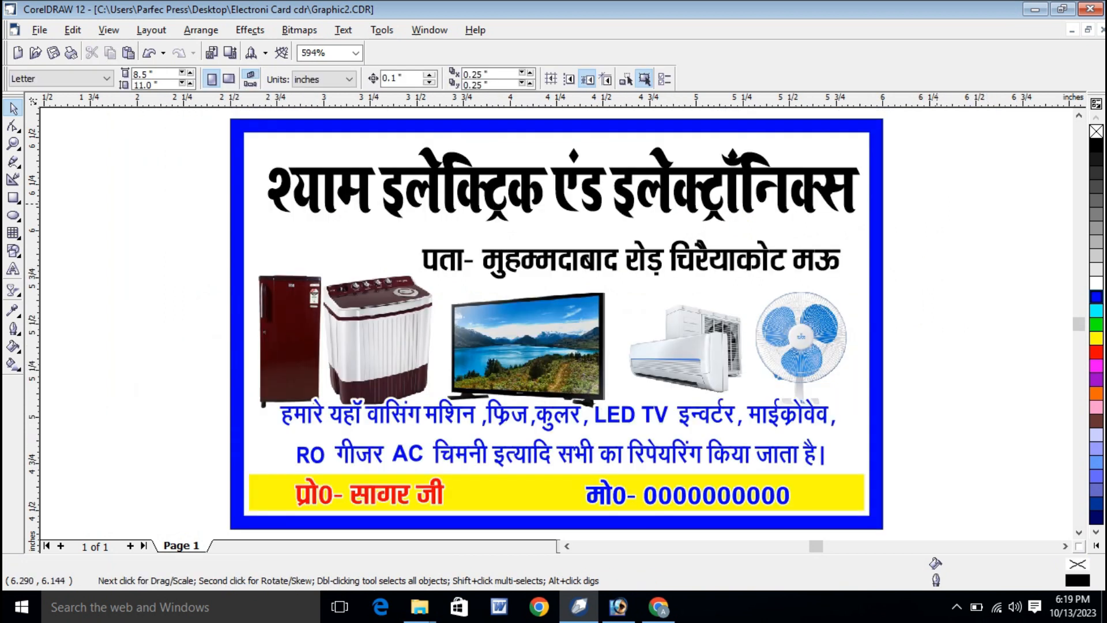
left_click(13, 143)
left_click_drag(188, 118, 764, 230)
key("space")
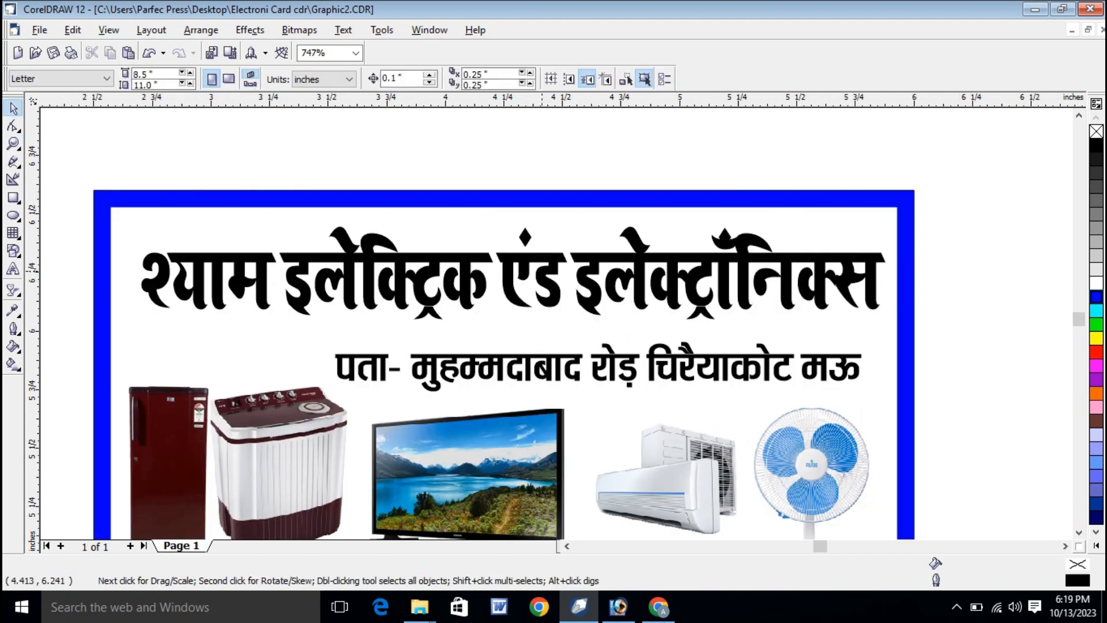
left_click(542, 274)
left_click(1096, 352)
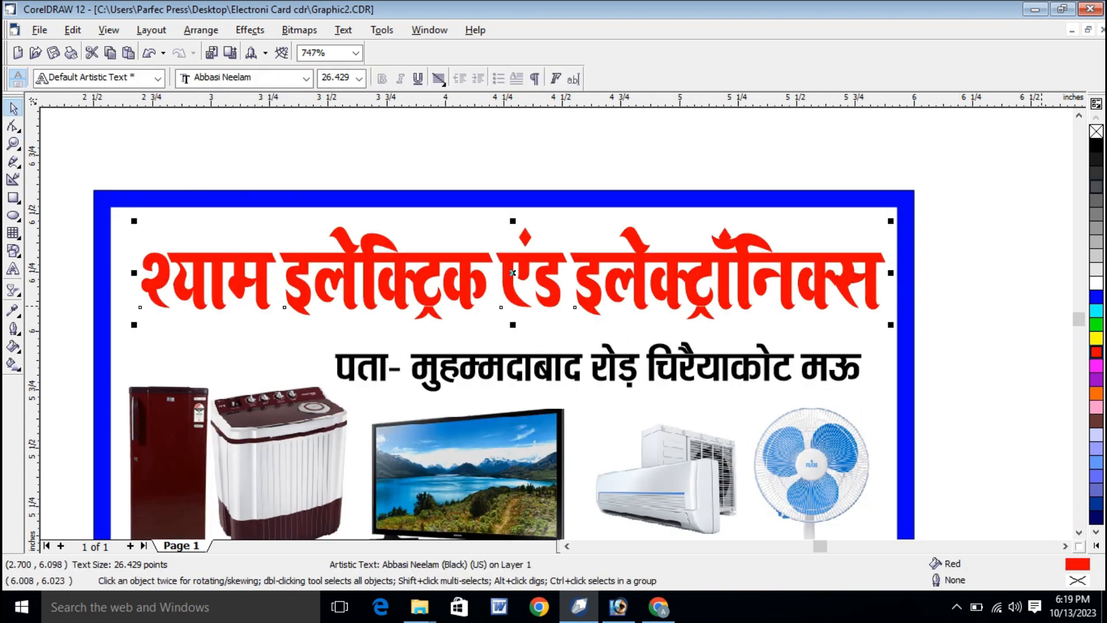
left_click(759, 367)
key("Escape")
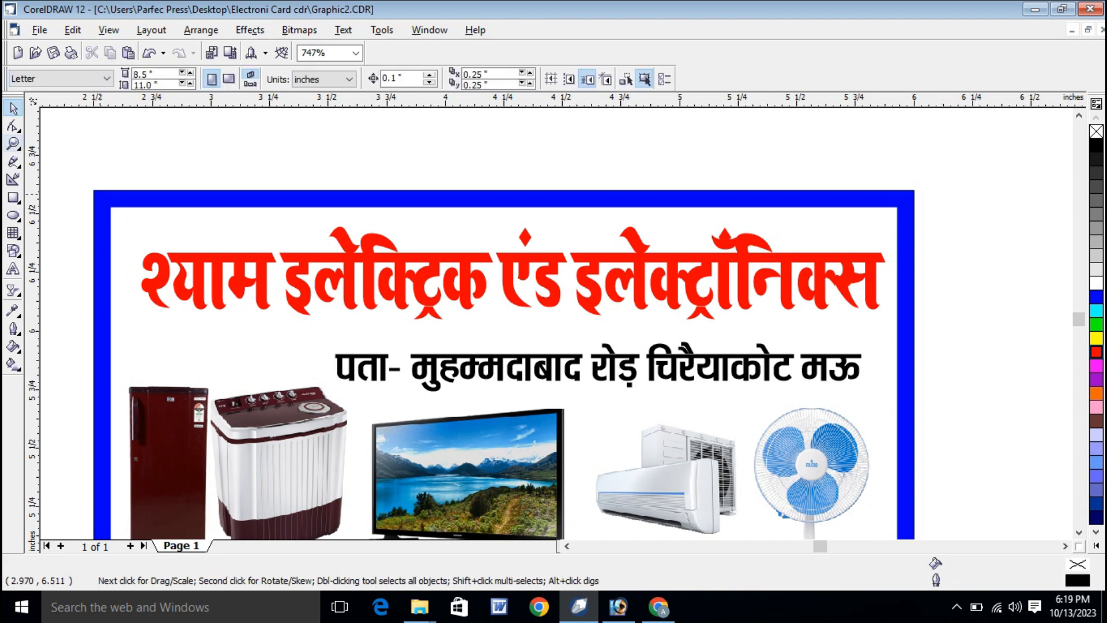
Draw a rectangle about 2.4 by 0.21 inches over the address line.
left_click(13, 144)
left_click_drag(170, 285, 1009, 441)
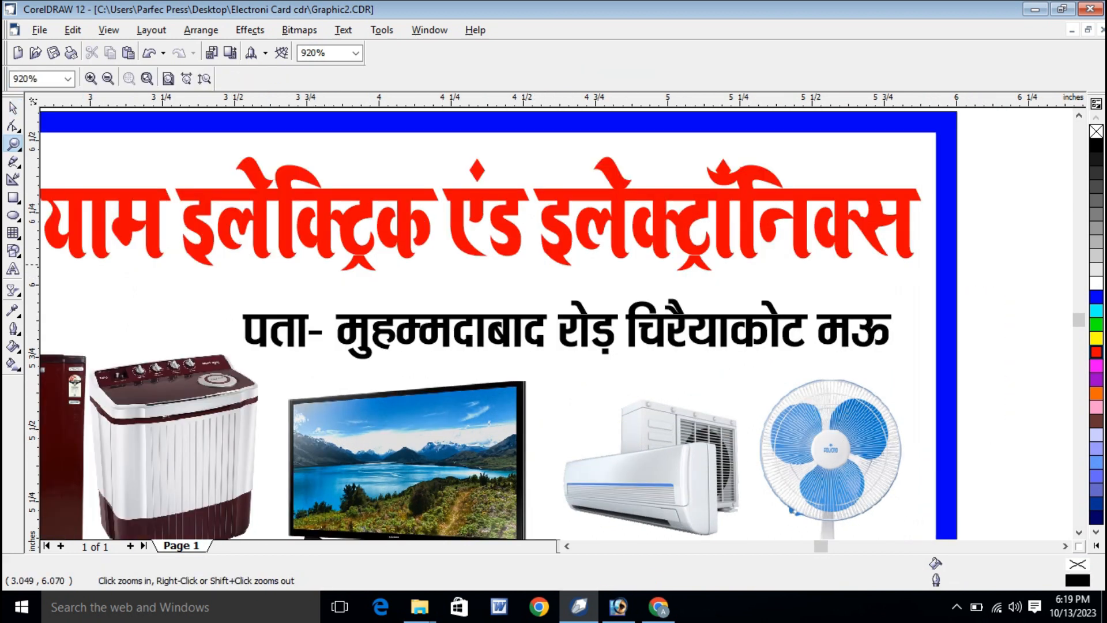
left_click(13, 197)
left_click_drag(196, 285, 890, 347)
key("space")
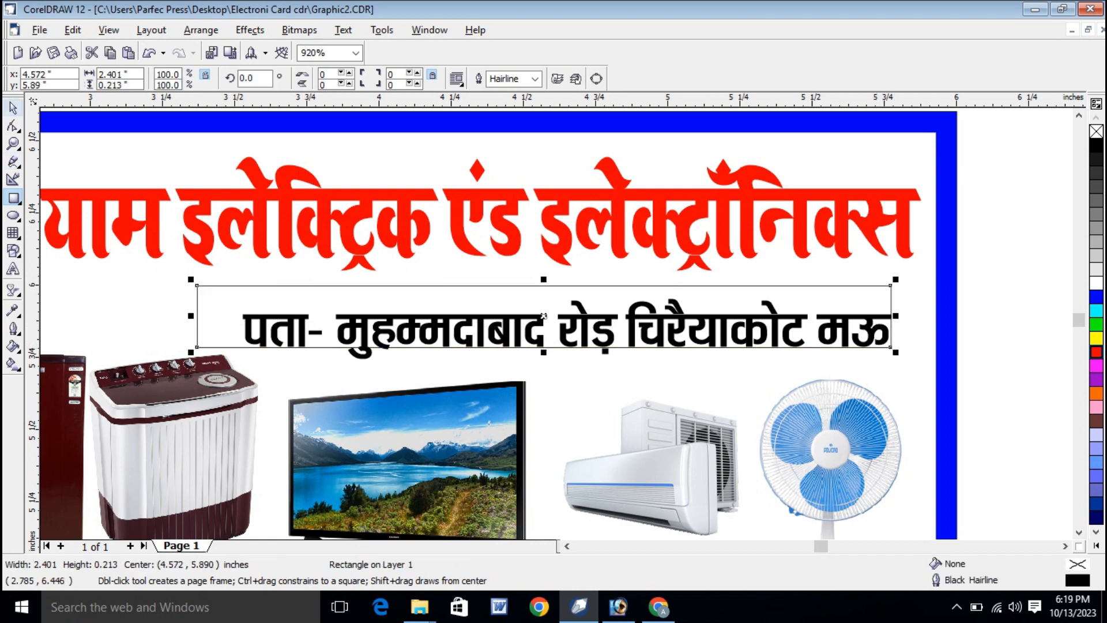
Skew the address rectangle into two overlapping slanted strips and fill the more strongly slanted one with yellow.
left_click(542, 313)
left_click_drag(543, 281, 588, 271)
key("ctrl+z")
left_click(556, 284)
left_click(1008, 271)
left_click(207, 313)
left_click(1096, 338)
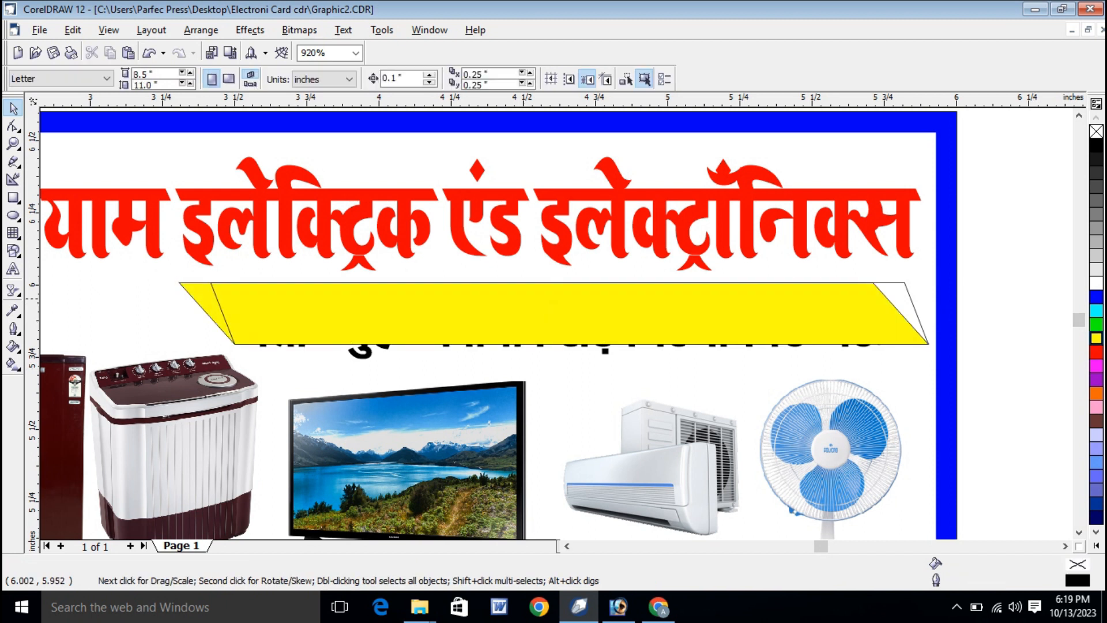
Fill the less slanted address strip with dark green (C60 M0 Y44 K40) and remove the outlines of both strips.
left_click(1096, 324)
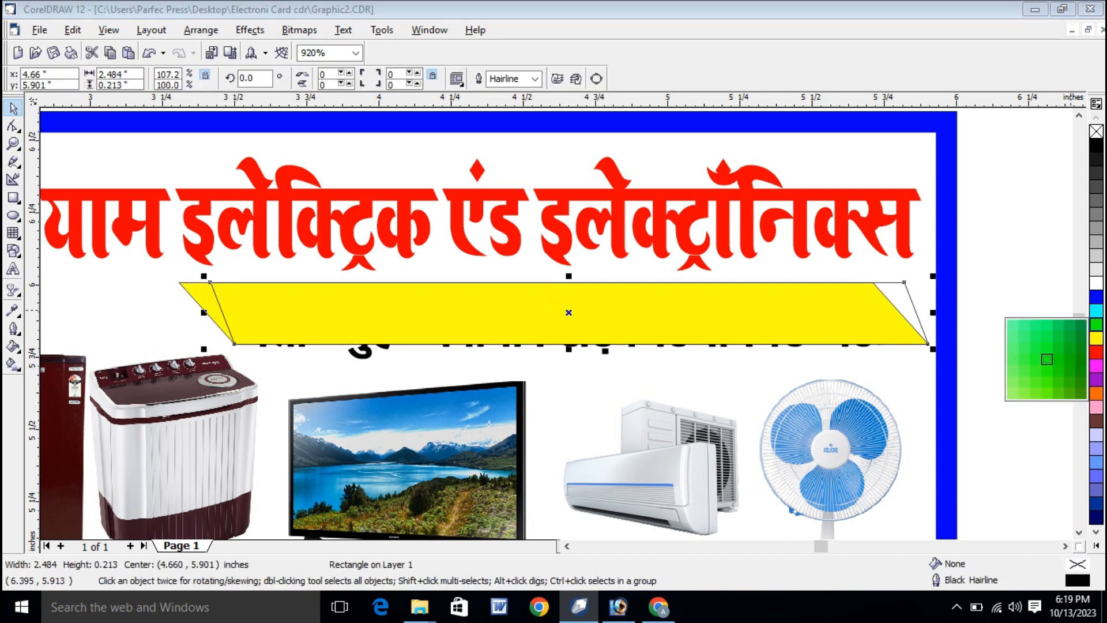
left_click(1080, 336)
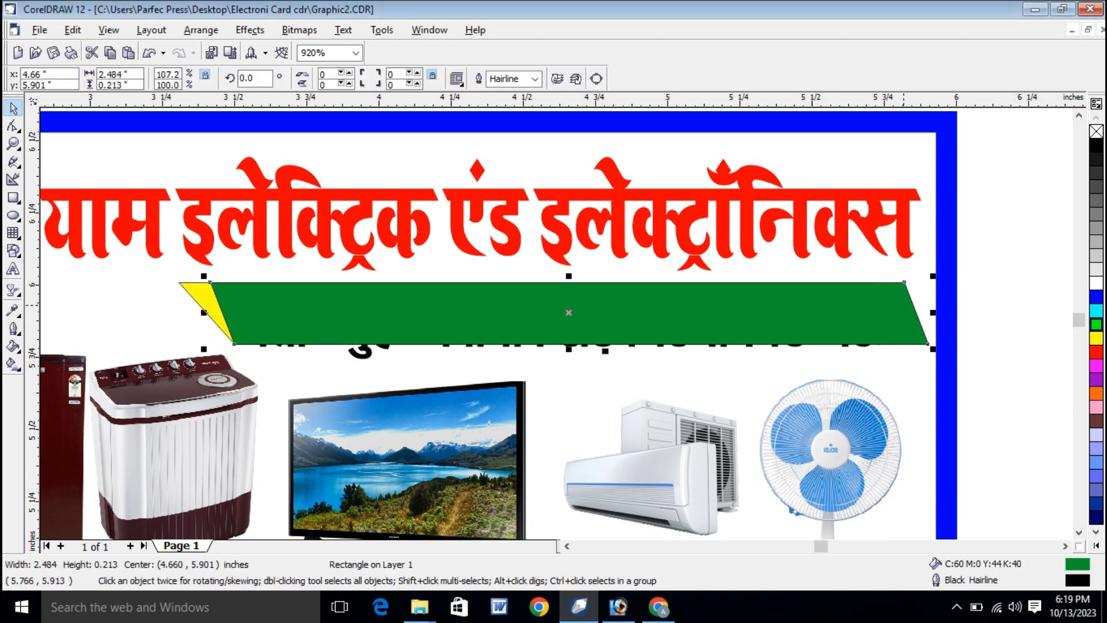
right_click(1096, 131)
left_click(1003, 233)
left_click(190, 286)
right_click(1096, 132)
left_click(980, 224)
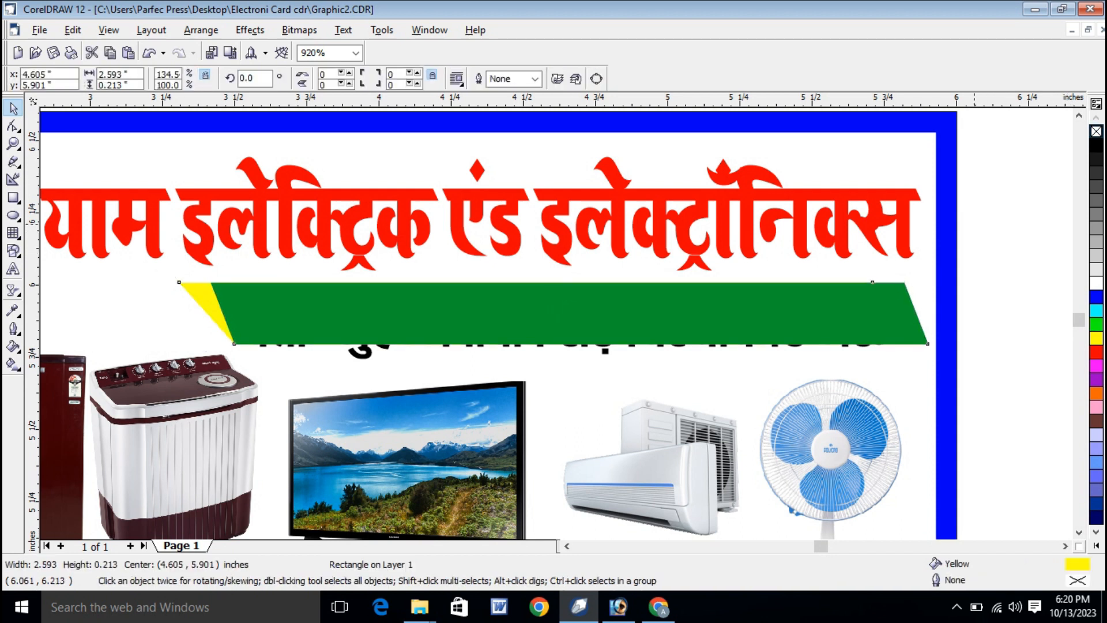
Narrow the green strip to about 2.35 inches so the yellow strip shows at both ends.
left_click(913, 317)
left_click_drag(931, 312, 894, 309)
left_click(894, 353)
left_click(856, 343)
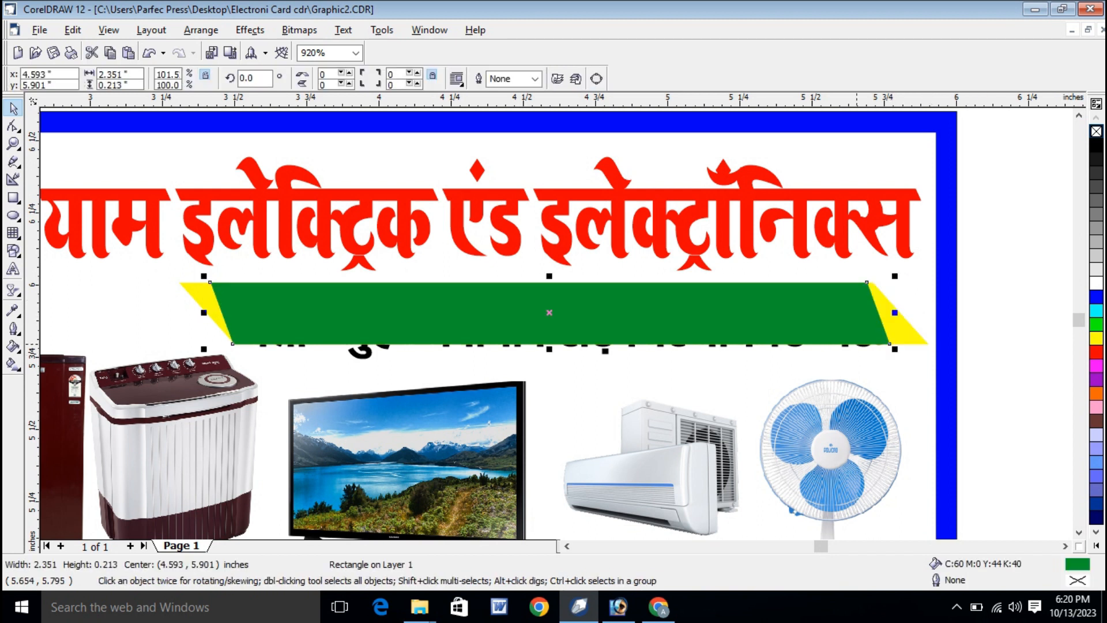
left_click(1000, 259)
Bring the address text to the front of the green strip and nudge it upward.
left_click(844, 347)
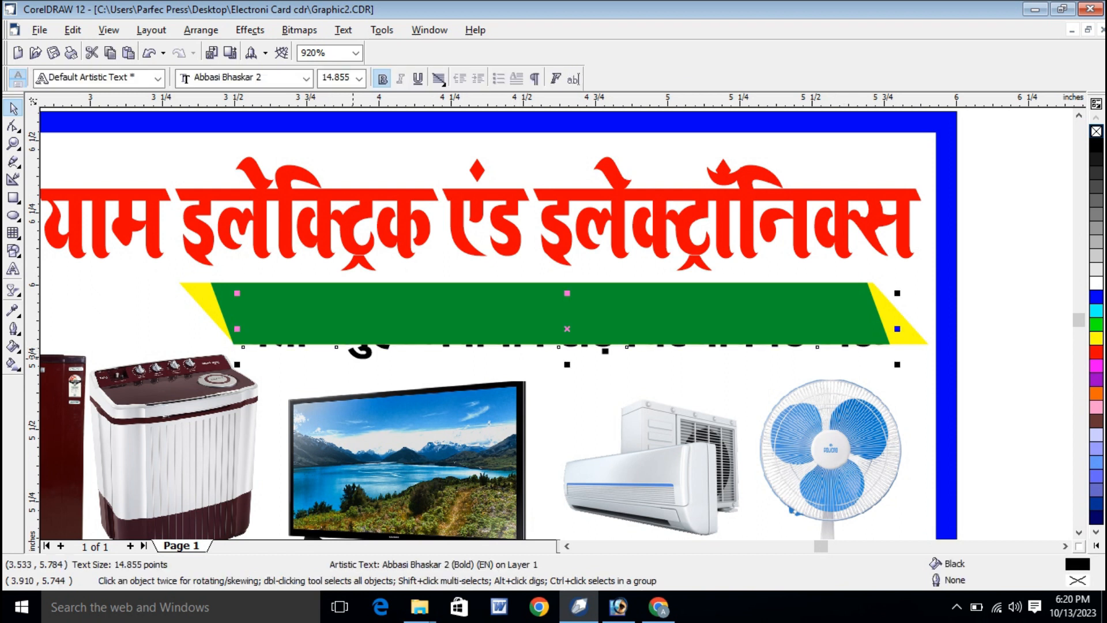
left_click(361, 357)
right_click(362, 357)
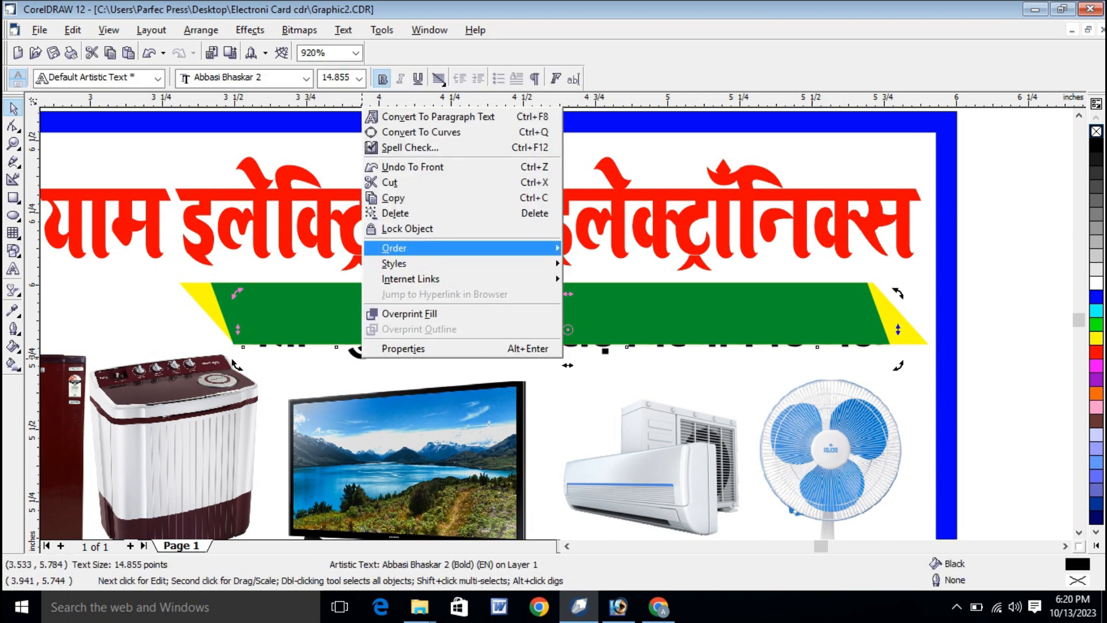
mouse_move(403, 248)
left_click(599, 145)
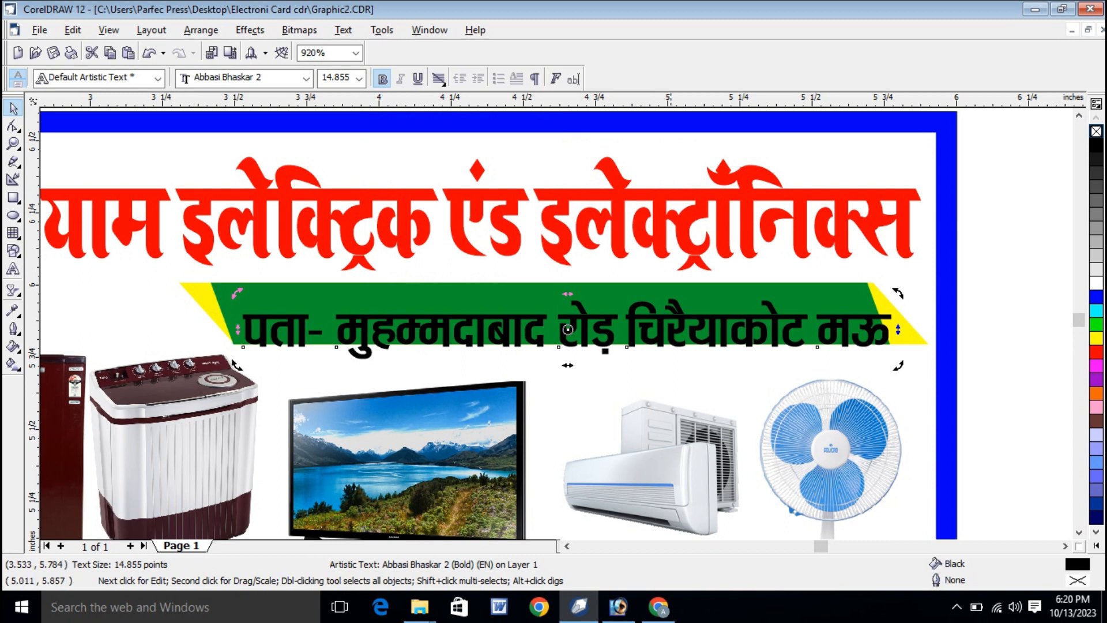
key("Up")
key("Up")
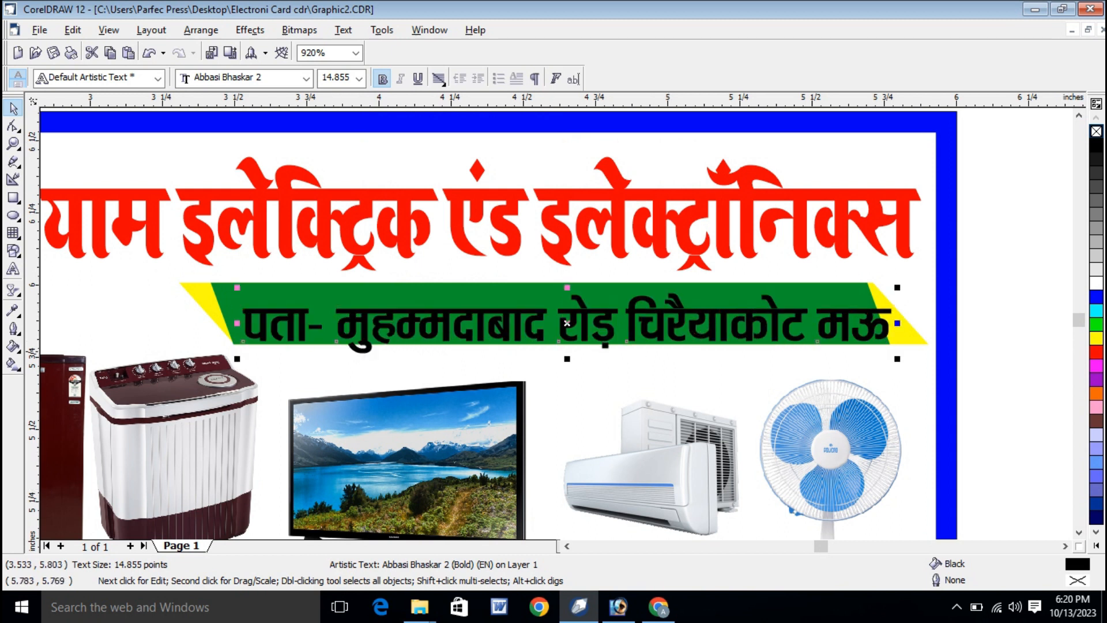
Narrow the address text, colour it white and centre it within the green strip.
left_click_drag(897, 321, 834, 313)
left_click(1095, 282)
left_click(1025, 239)
left_click(832, 305)
left_click_drag(832, 305, 833, 306)
key("Right")
key("Right")
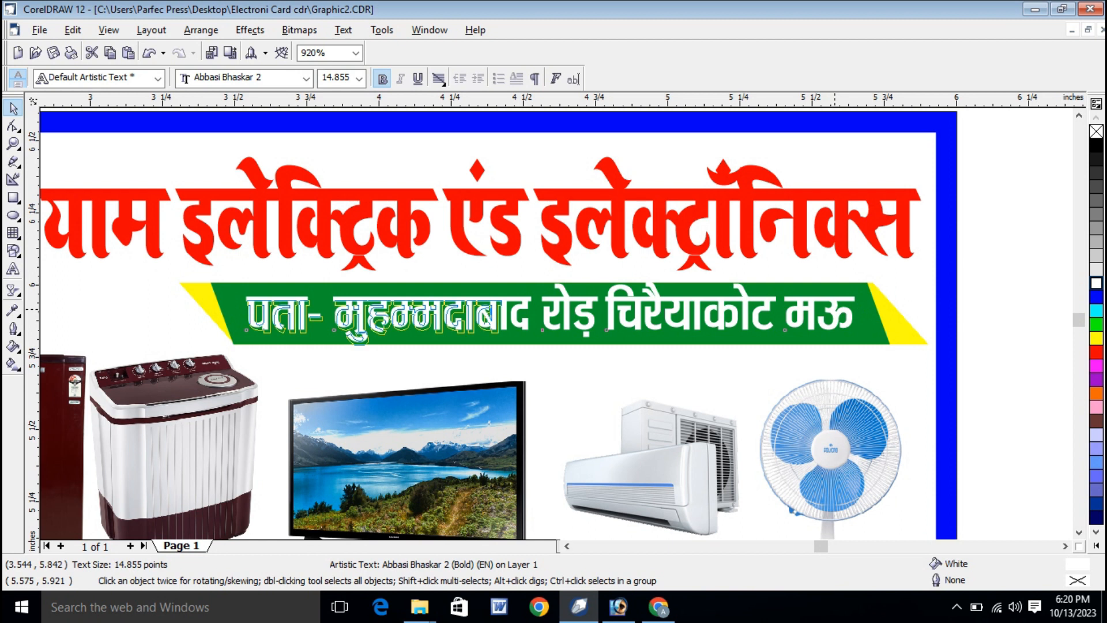
left_click(991, 235)
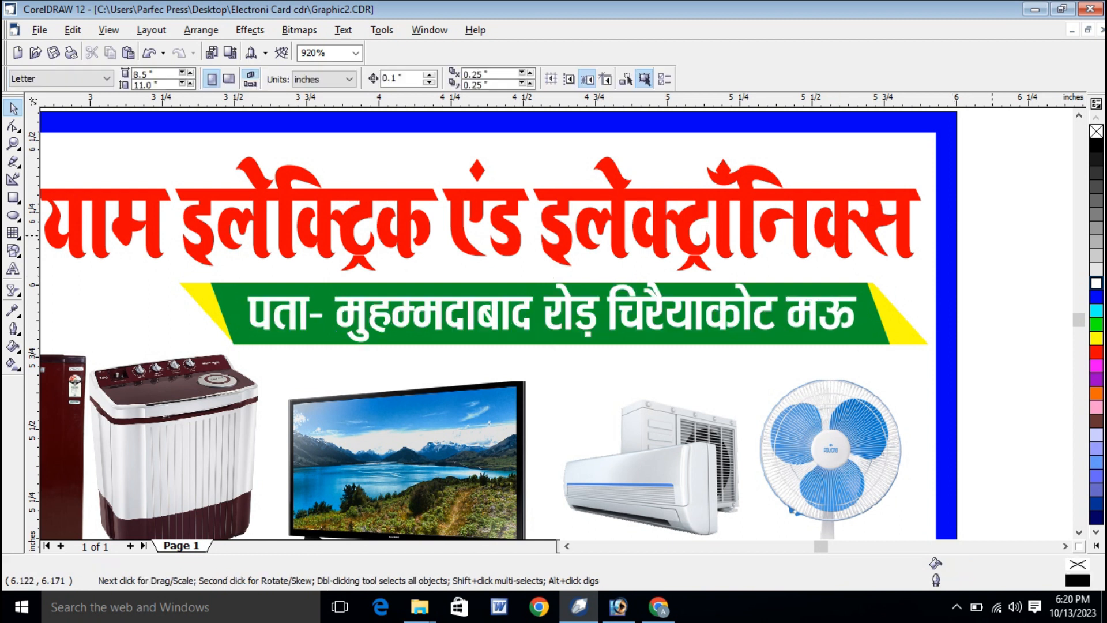
Give the shop name heading a black 0.028 in outline with rounded corners that scales with the image.
key("F4")
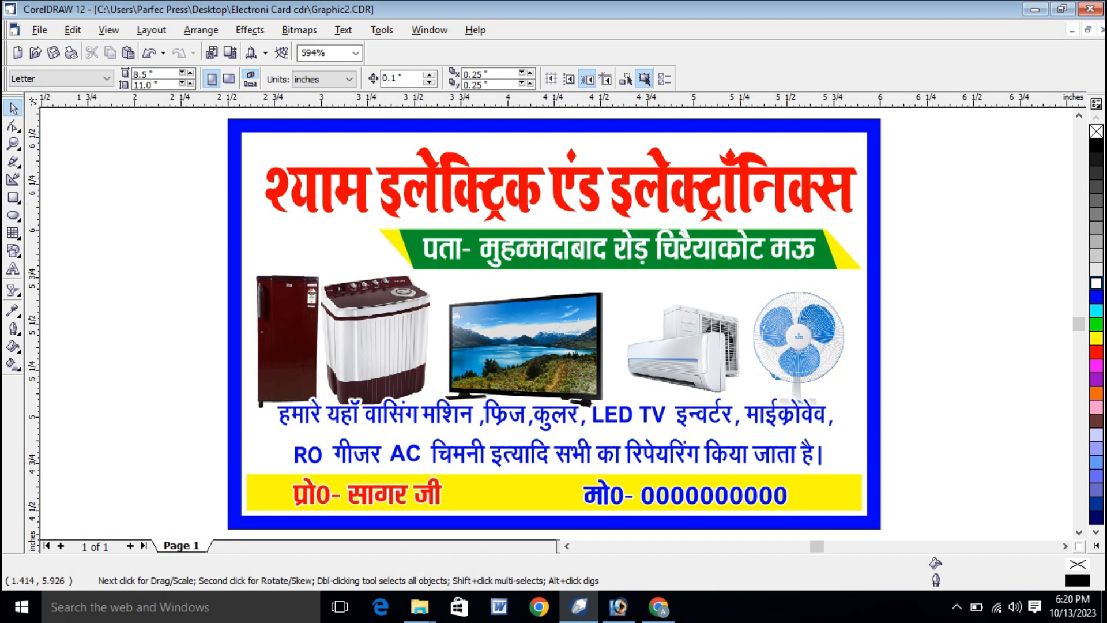
key("z")
left_click_drag(195, 126, 930, 299)
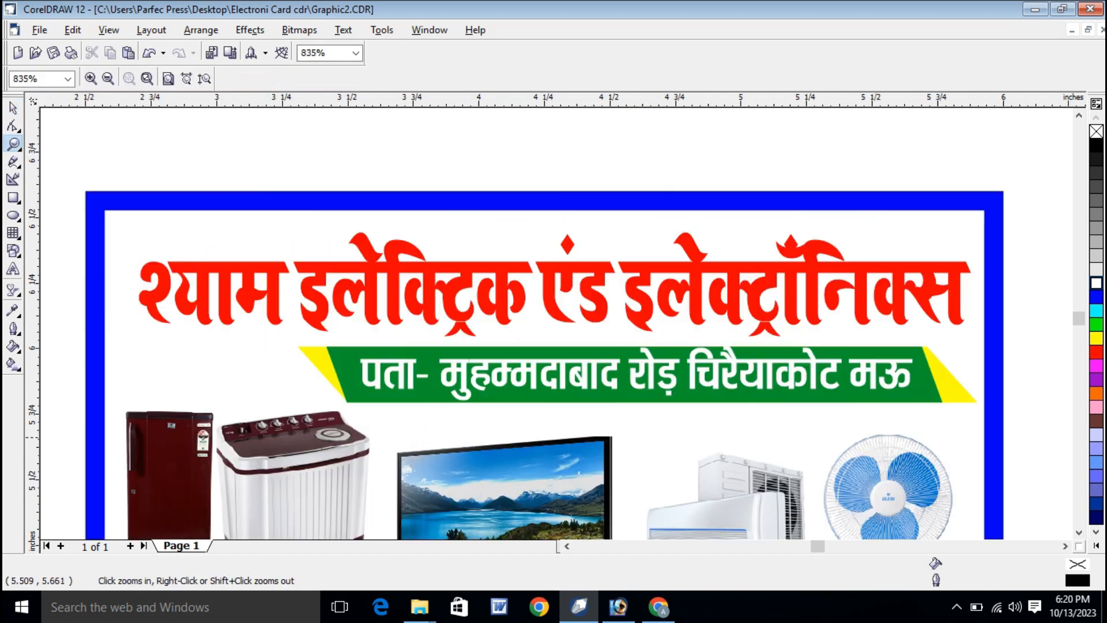
key("space")
left_click(139, 320)
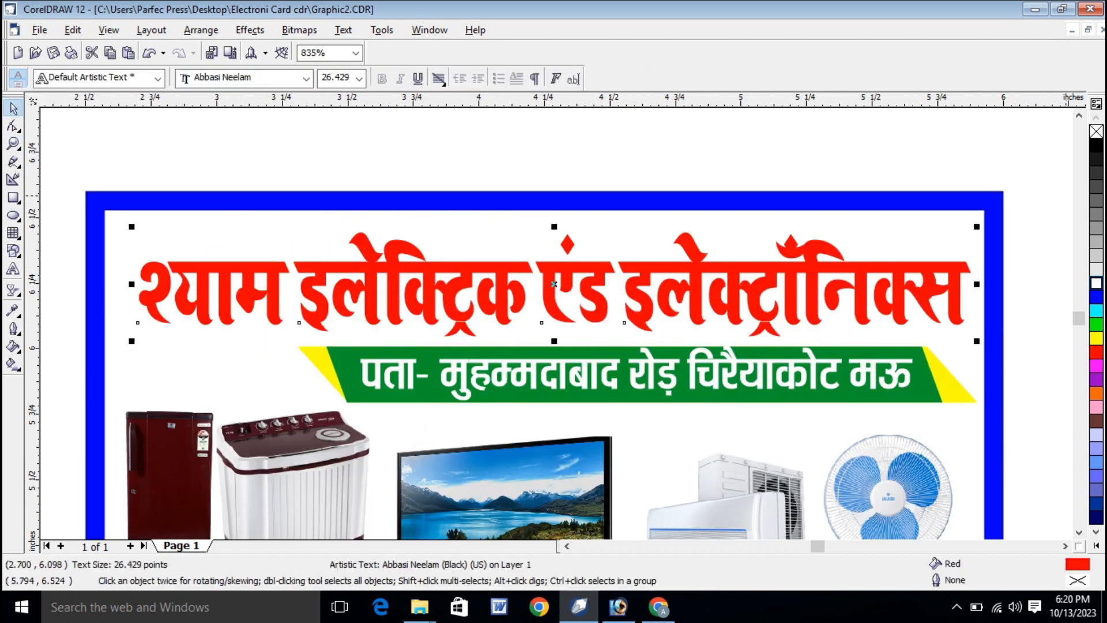
right_click(1096, 145)
key("F12")
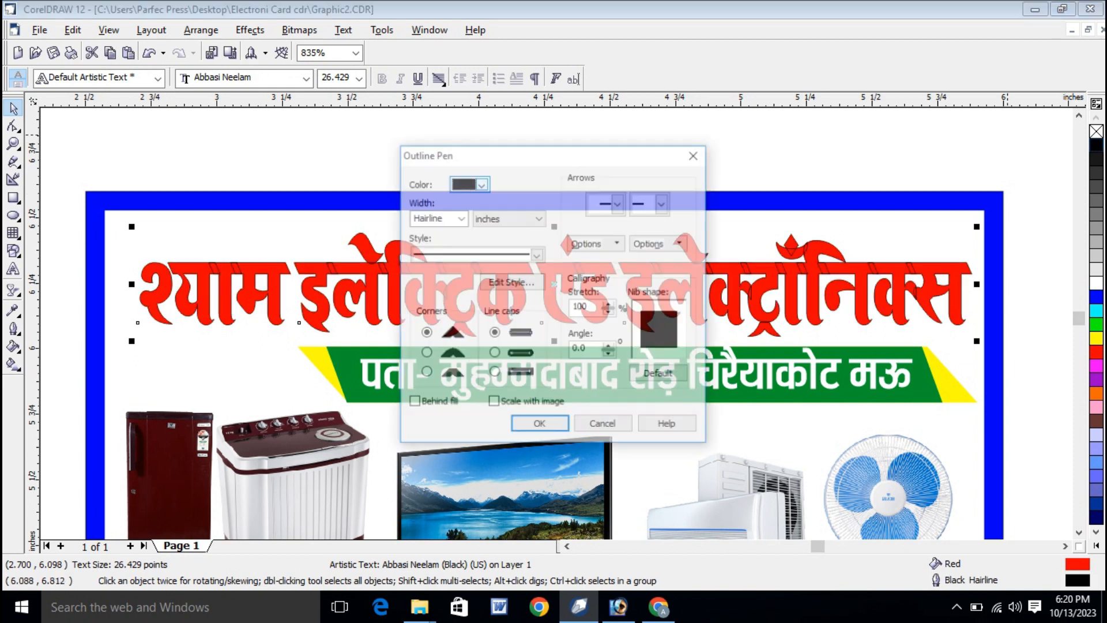
left_click(460, 218)
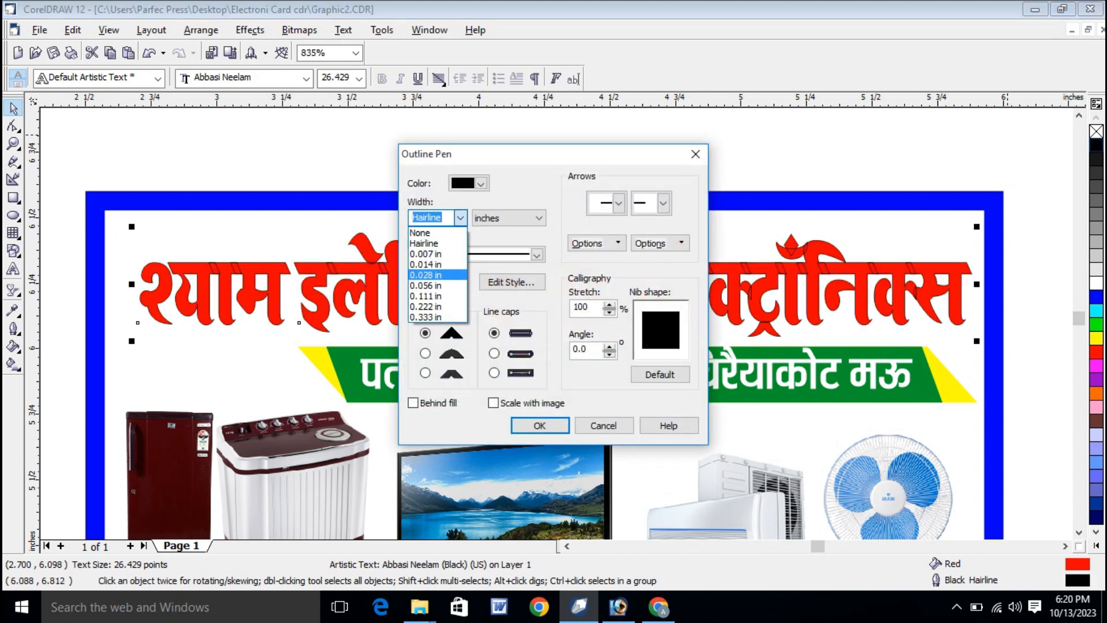
left_click(426, 275)
left_click(493, 403)
left_click(425, 353)
left_click(539, 426)
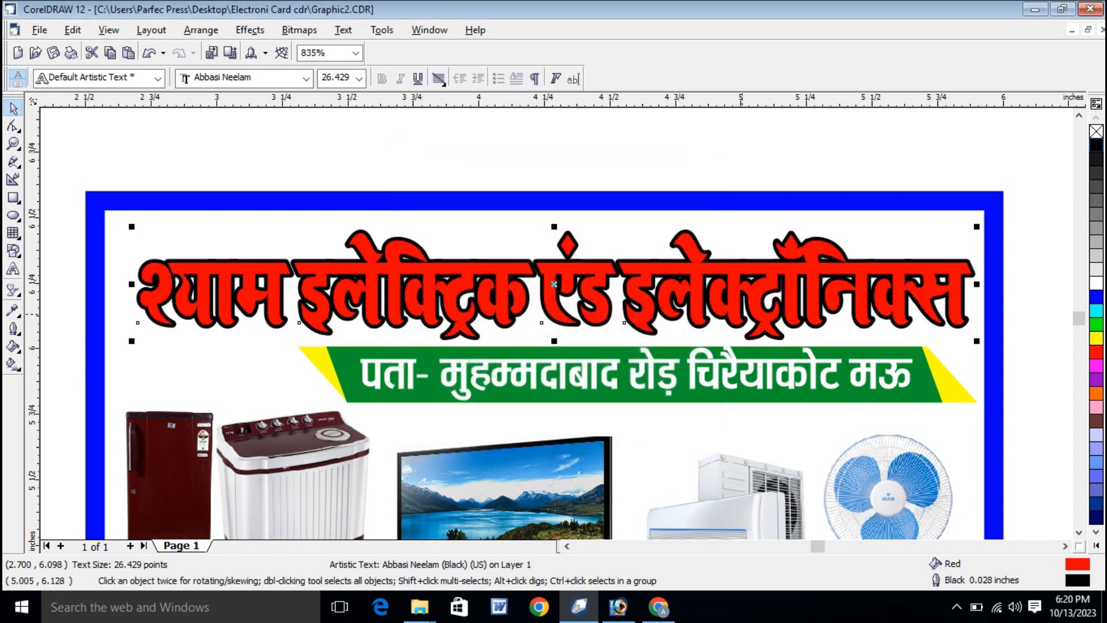
Move the outlined shop name heading slightly up and to the left inside the blue border.
left_click_drag(748, 308, 752, 287)
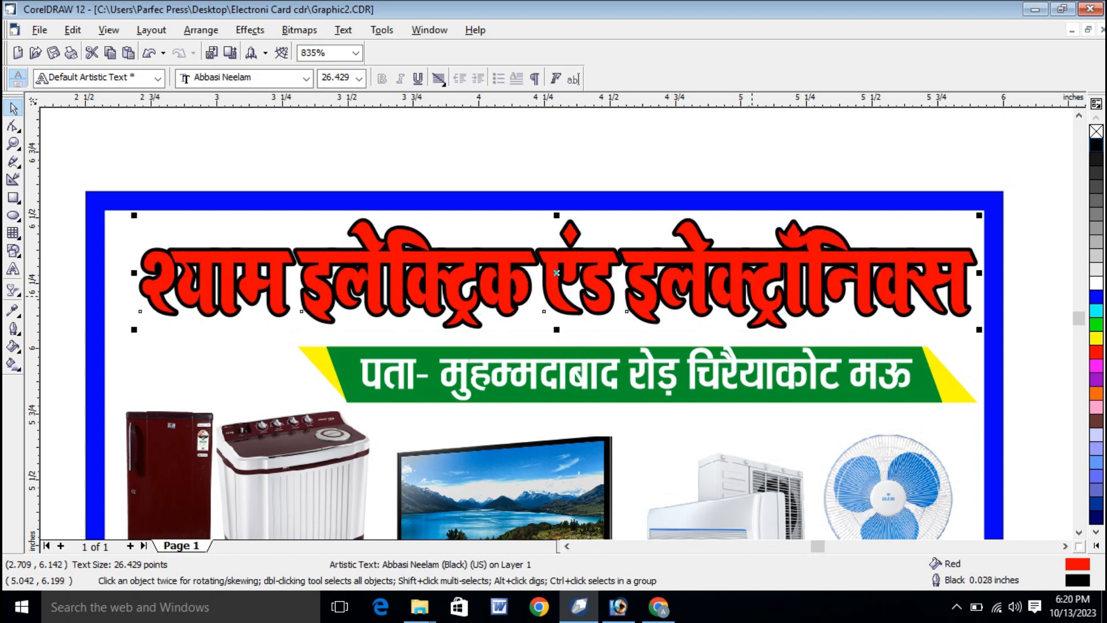
key("Down")
key("Down")
key("Up")
key("Up")
left_click_drag(752, 296, 742, 297)
Duplicate the shop name heading, place the copy slightly above the original, and lower the original a little.
key("KP_Add")
key("Up")
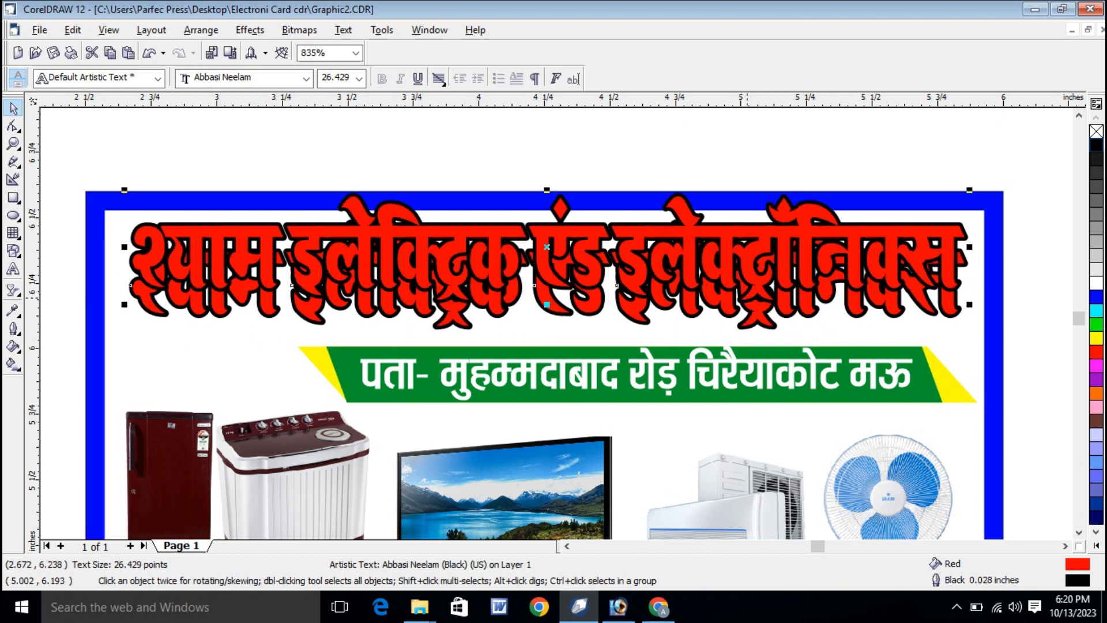
left_click_drag(762, 242, 763, 257)
left_click(447, 326)
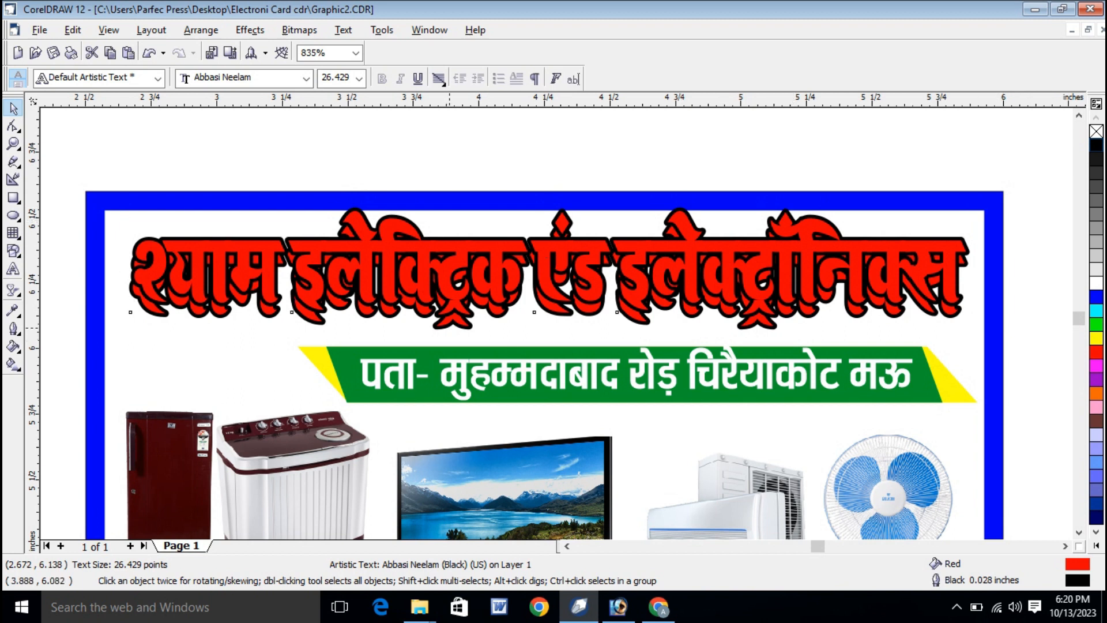
left_click_drag(449, 328, 447, 335)
left_click(897, 163)
Fine-tune the position of the front heading copy over the back one and remove its outline.
left_click(804, 245)
left_click(804, 245)
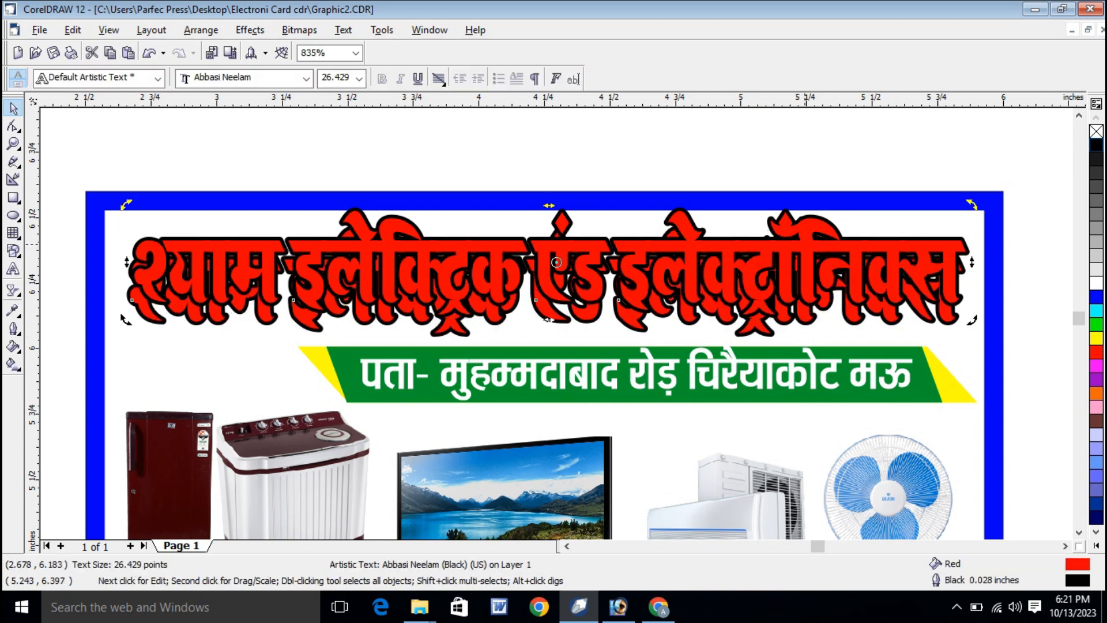
left_click_drag(804, 244, 802, 248)
left_click(933, 131)
left_click(947, 316)
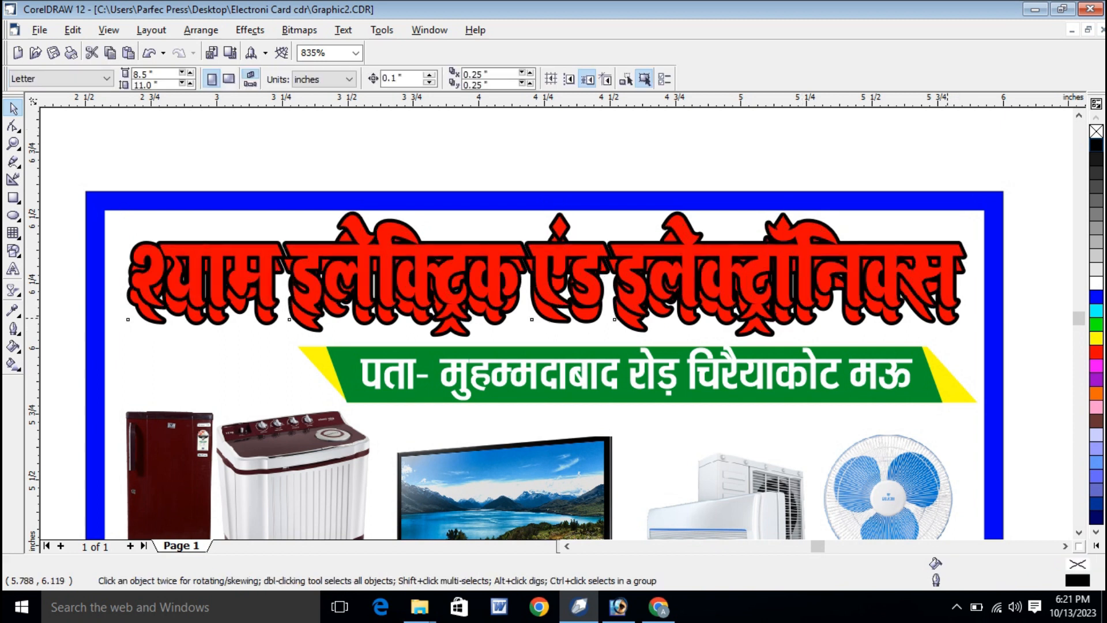
left_click(933, 263)
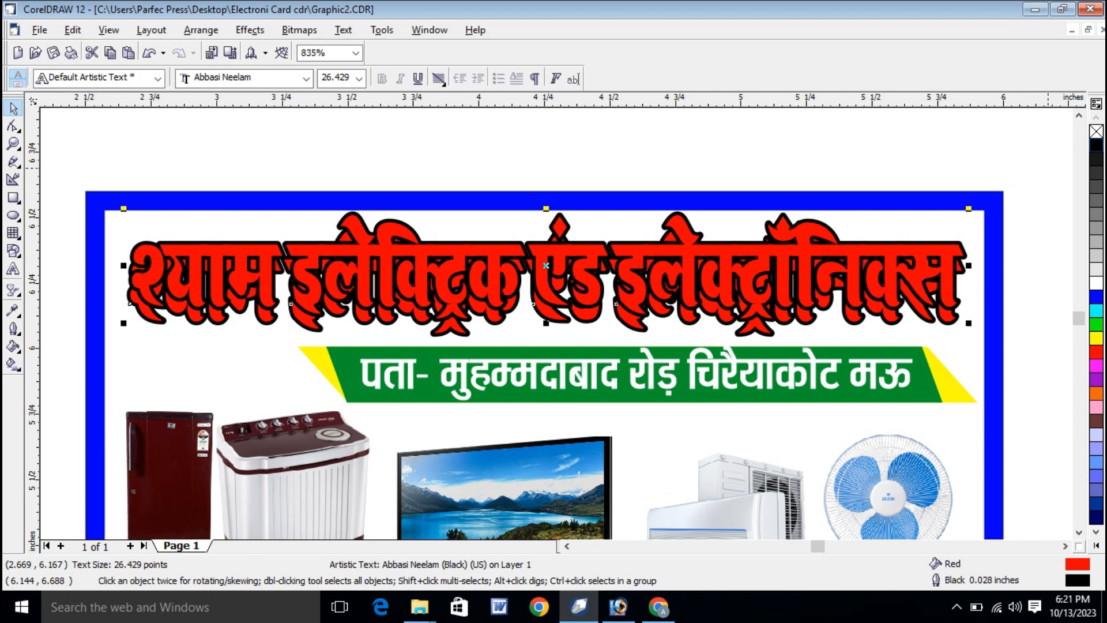
key("Delete")
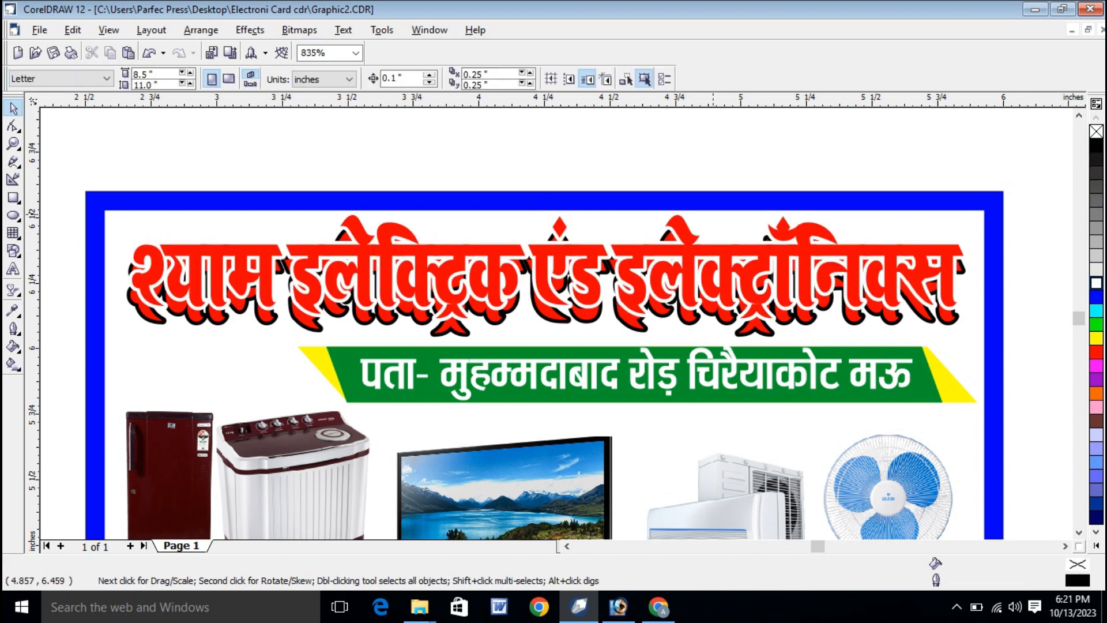
Try to blend the front shop name heading with the outlined copy behind it using 20 steps.
scroll(733, 149, "down", 2)
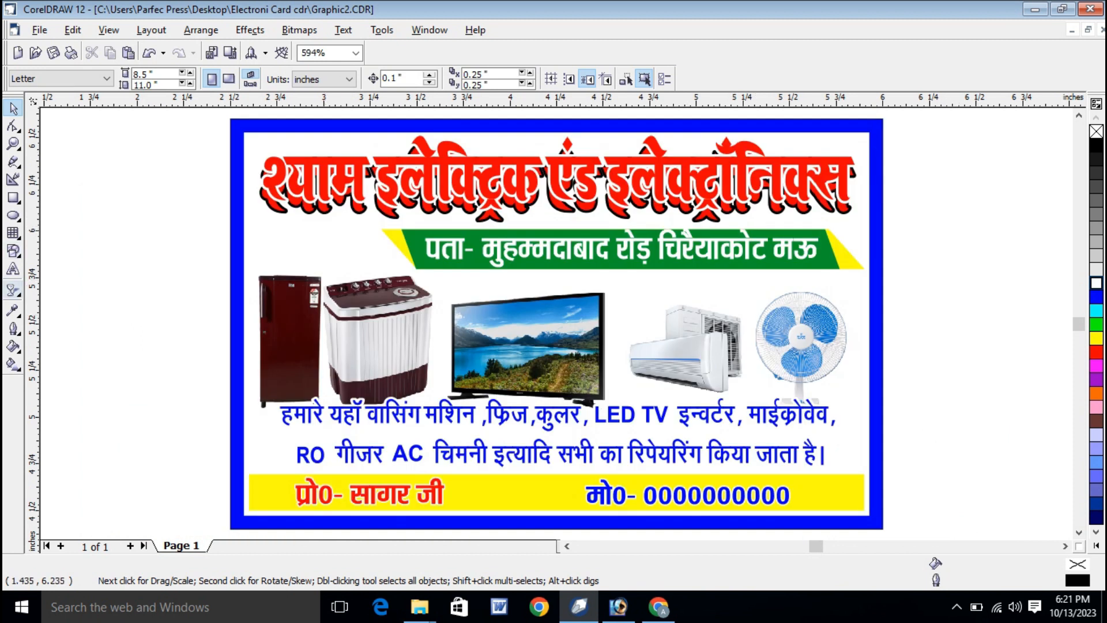
left_click(12, 290)
left_click(45, 298)
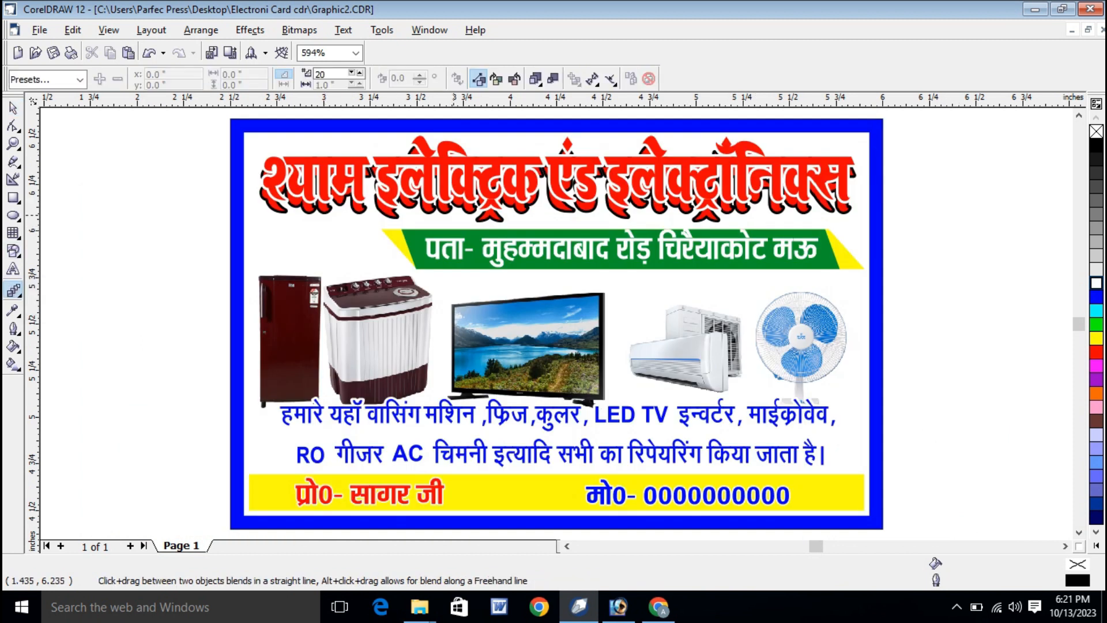
left_click(276, 173)
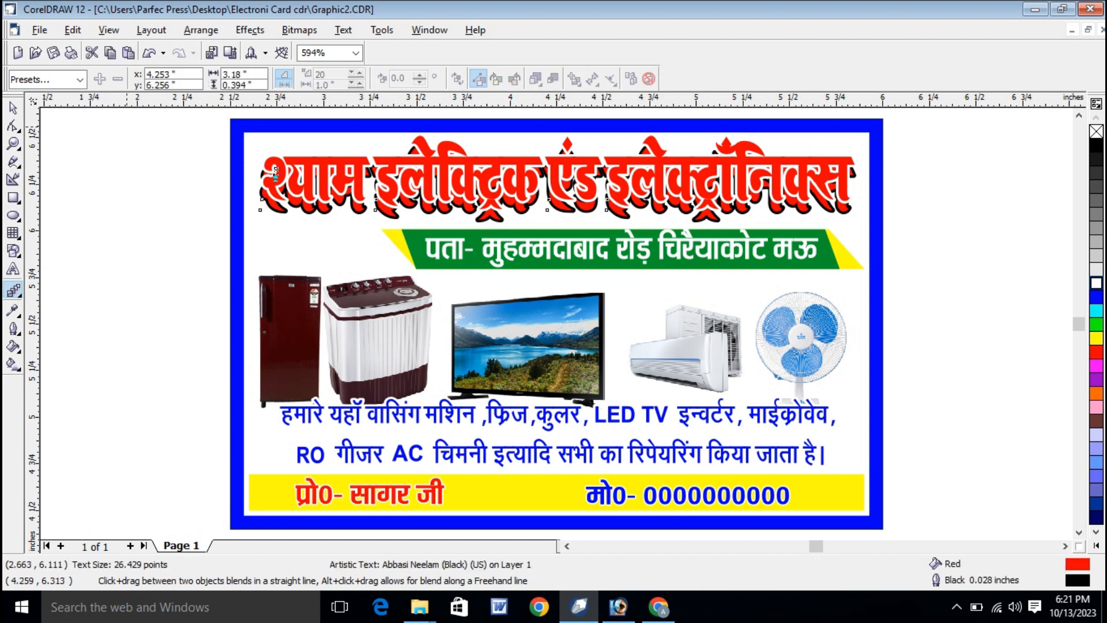
left_click_drag(275, 173, 557, 176)
key("space")
key("Escape")
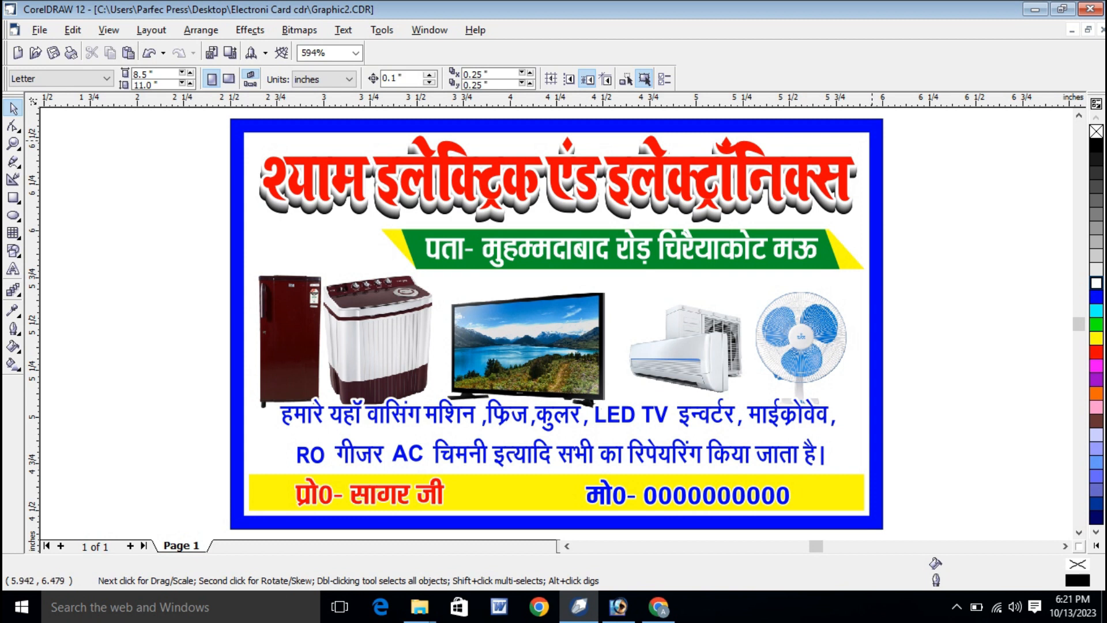
Try a black outline on the 3.3 by 2 inch inner frame of the card.
left_click(873, 138)
left_click(922, 153)
left_click(864, 163)
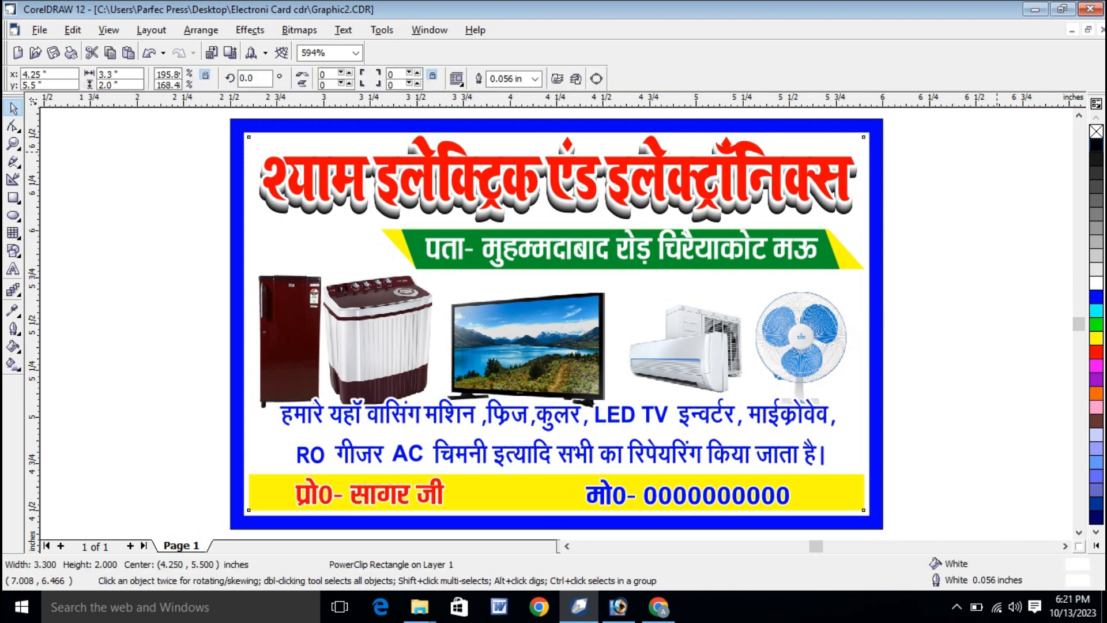
right_click(1096, 145)
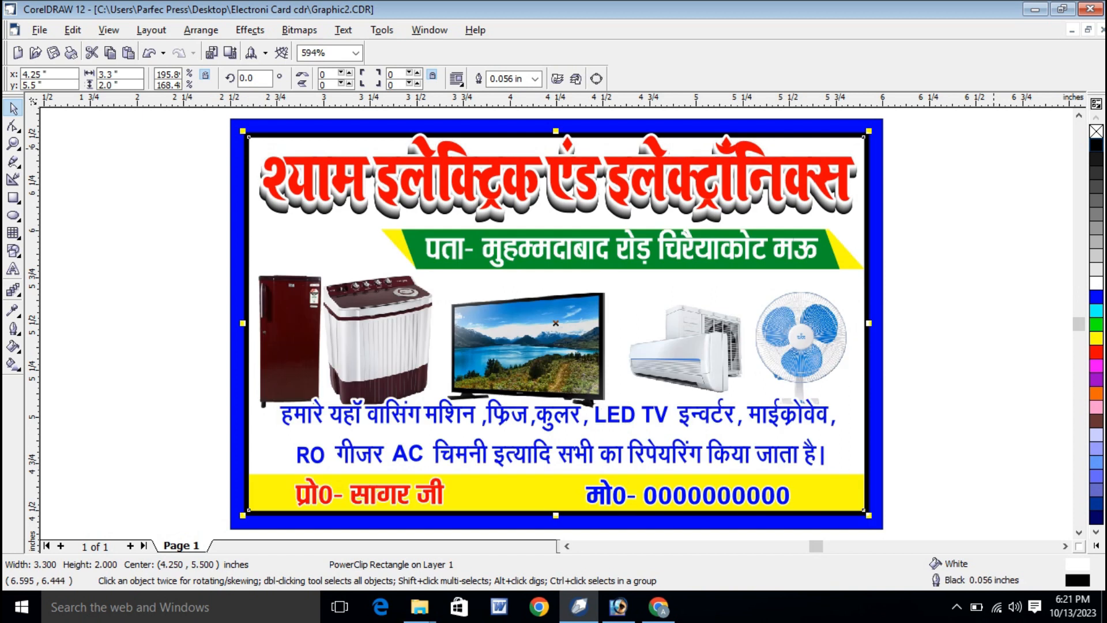
left_click(992, 147)
Try removing the blue fill from the 3.5 by 2.2 inch outer card rectangle.
left_click(874, 172)
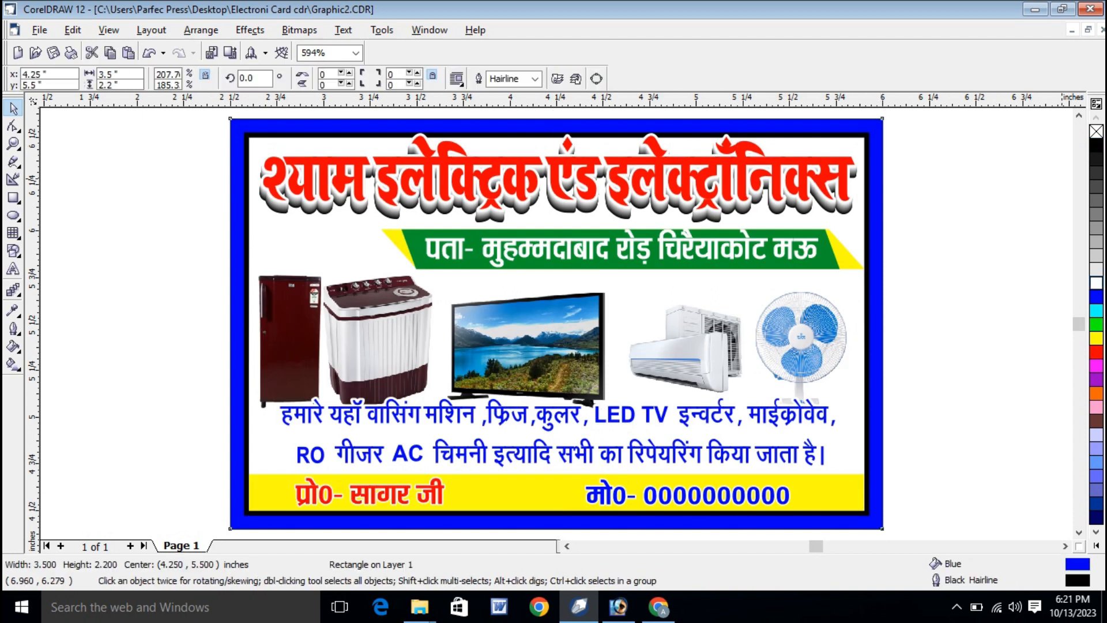
left_click(1096, 132)
left_click(1009, 171)
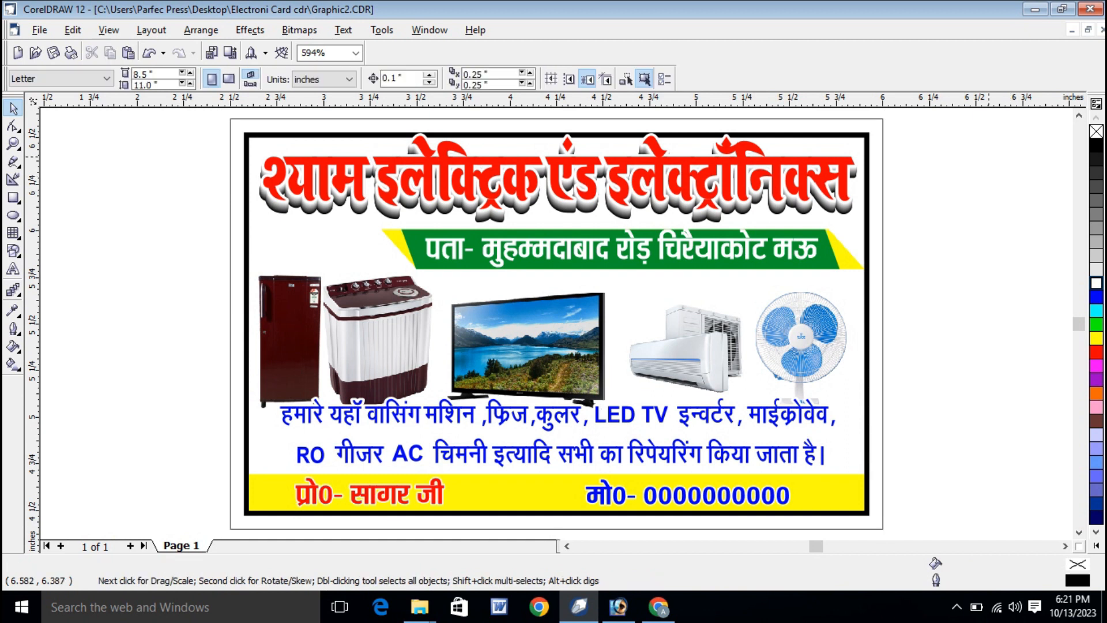
Undo the outer rectangle's fill removal, the inner frame's black outline and the heading blend.
key("ctrl+z")
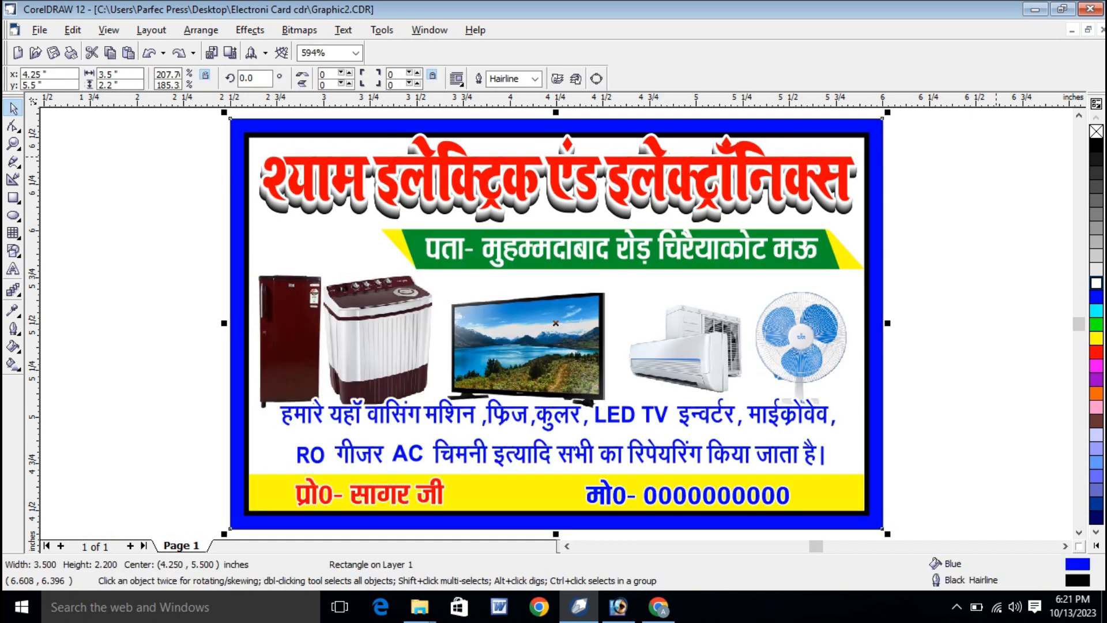
key("Tab")
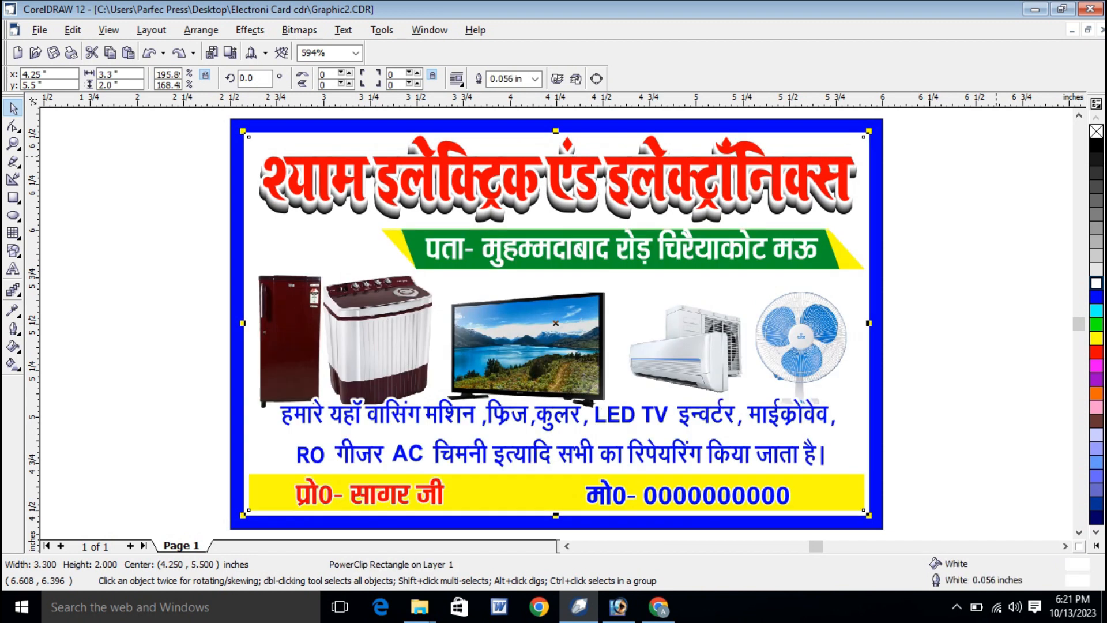
key("ctrl+z")
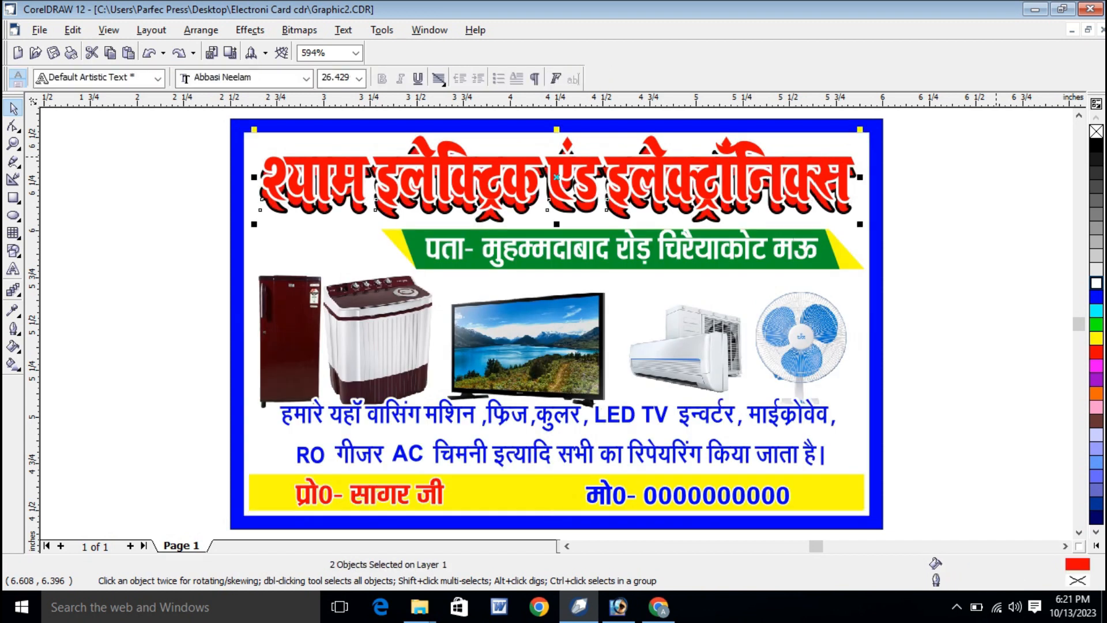
key("Escape")
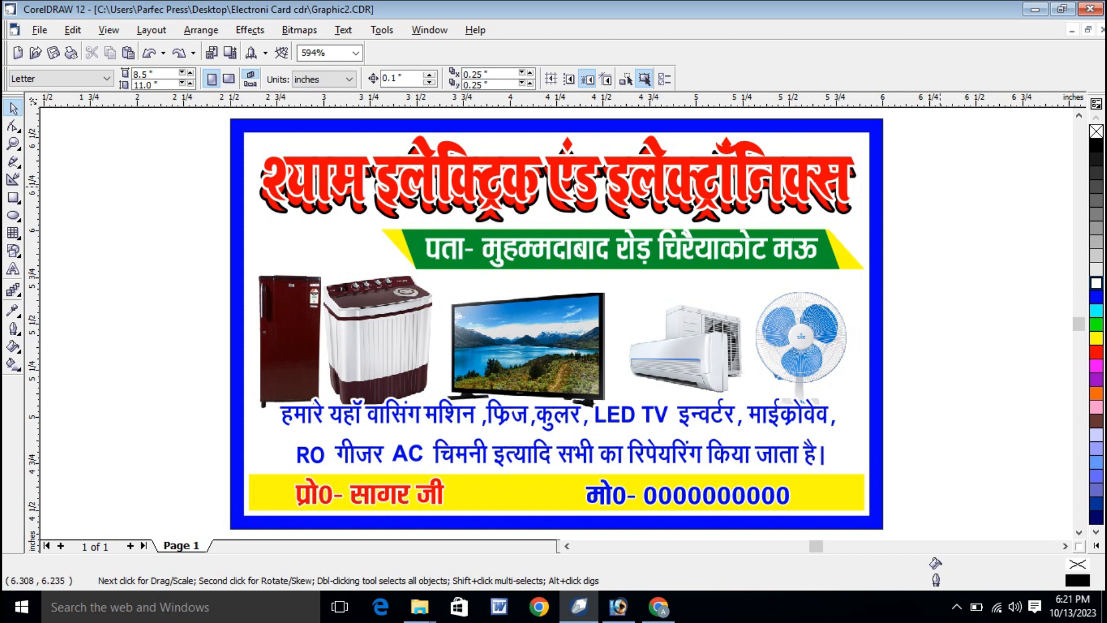
Switch to Google Chrome, search Google for "background" and show the image results.
left_click(658, 606)
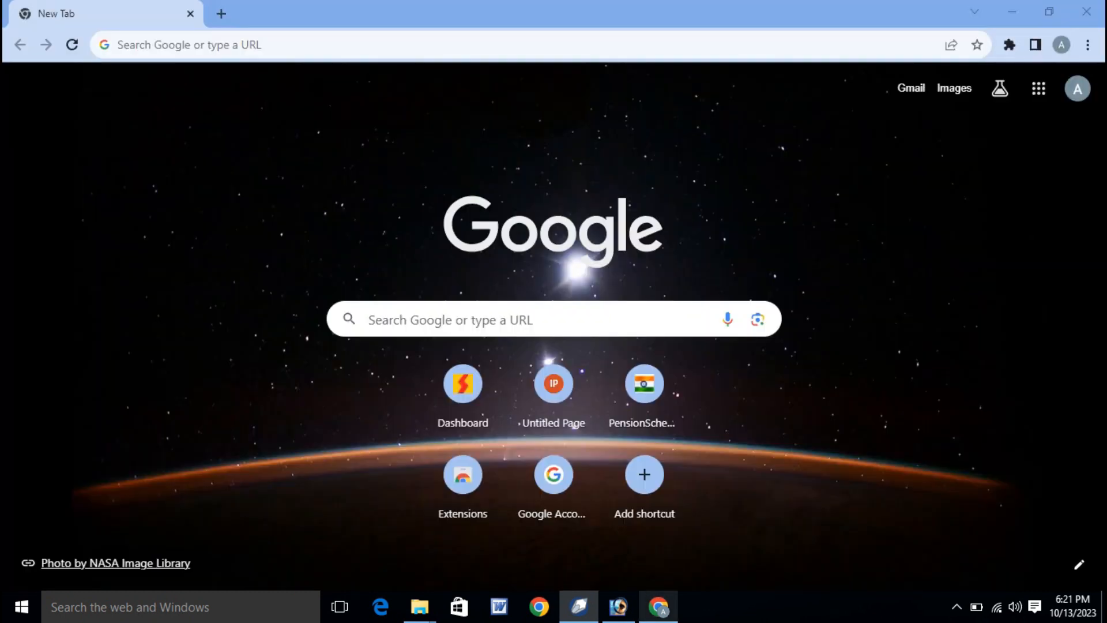
left_click(368, 318)
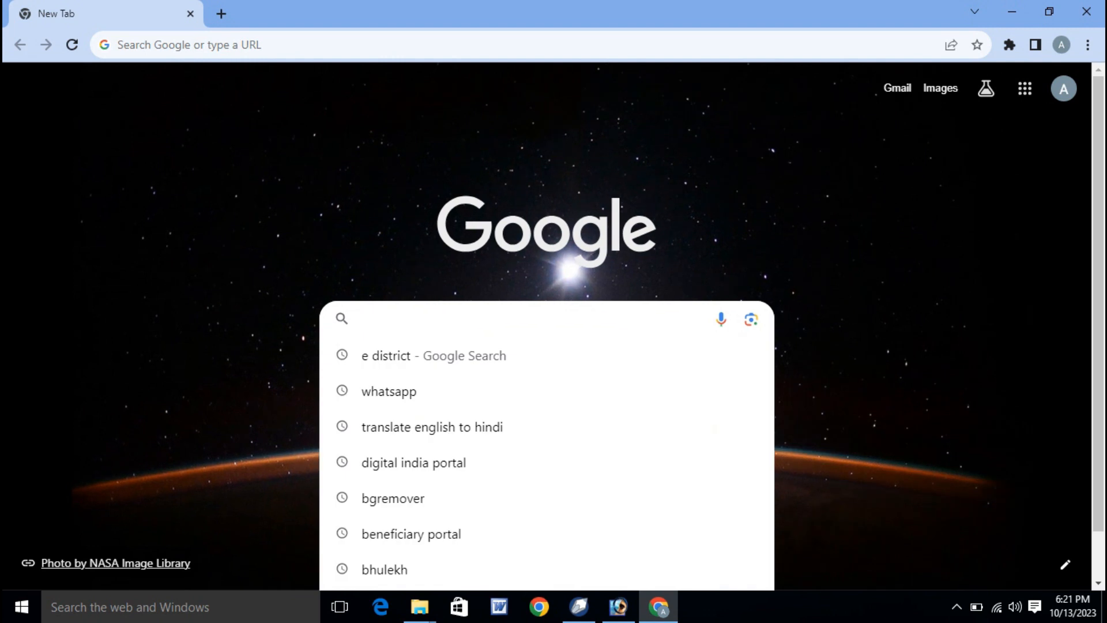
type("bc")
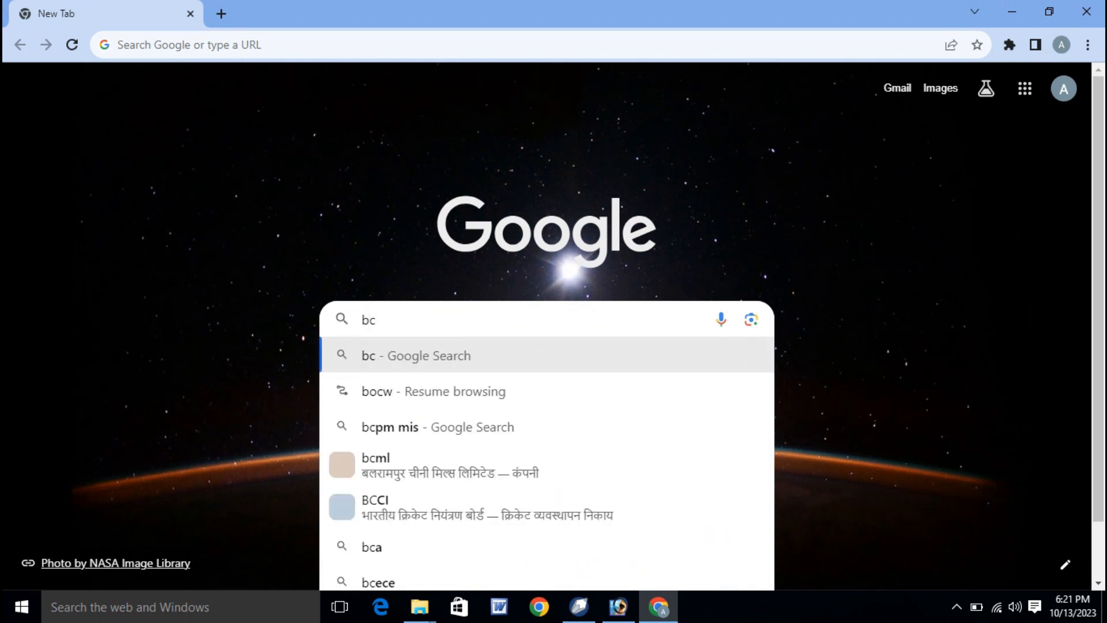
key("BackSpace")
key("BackSpace")
type("bac")
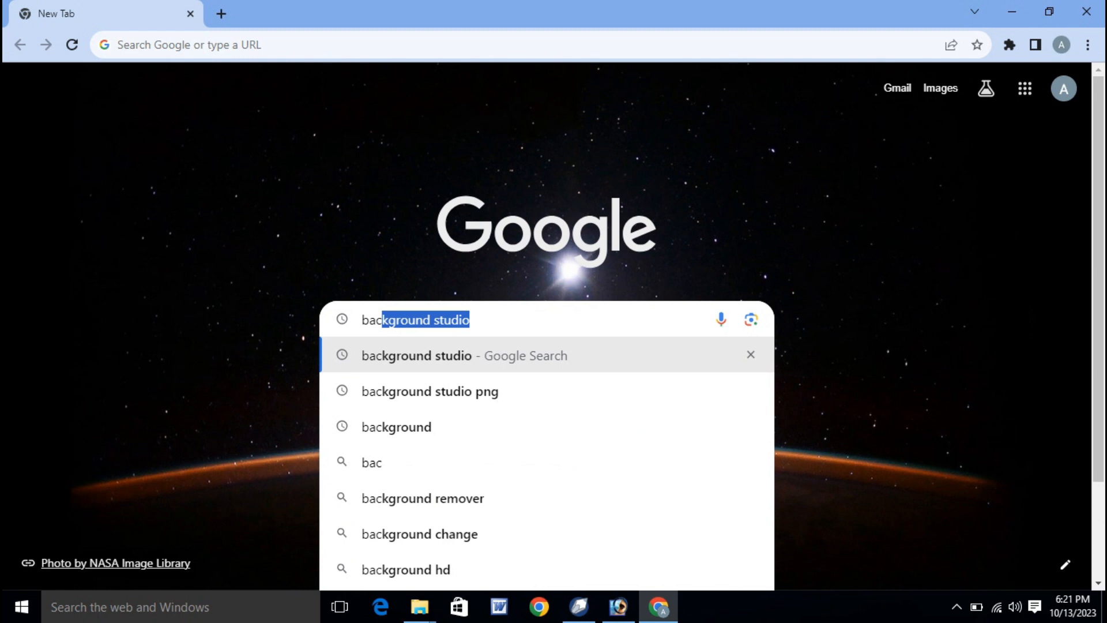
key("Right")
key("BackSpace")
key("BackSpace")
key("BackSpace")
key("BackSpace")
key("BackSpace")
key("BackSpace")
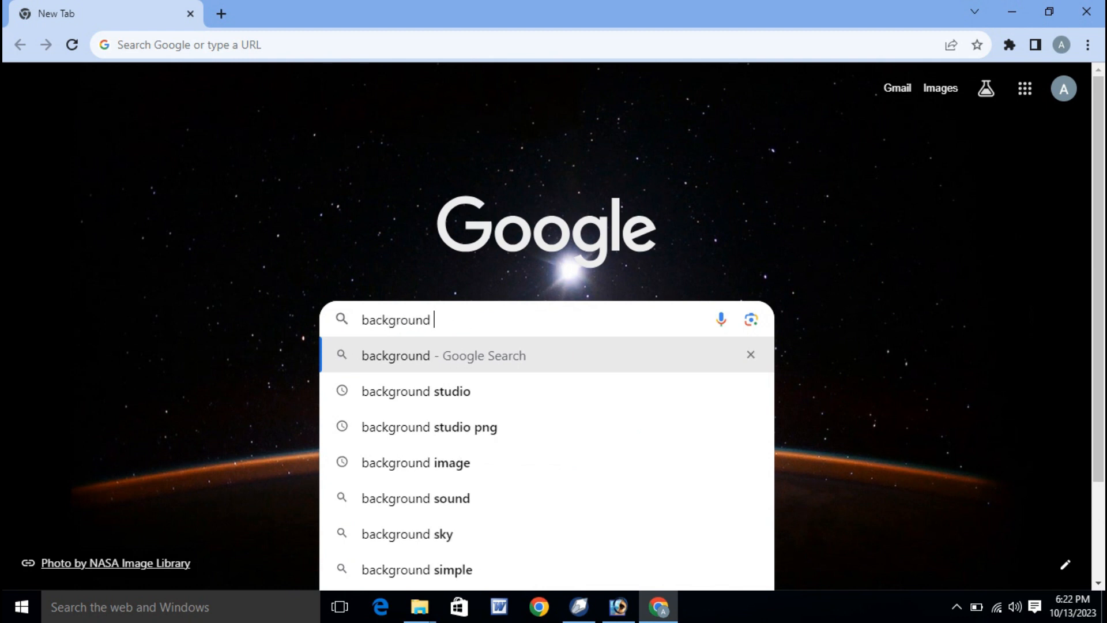
key("Return")
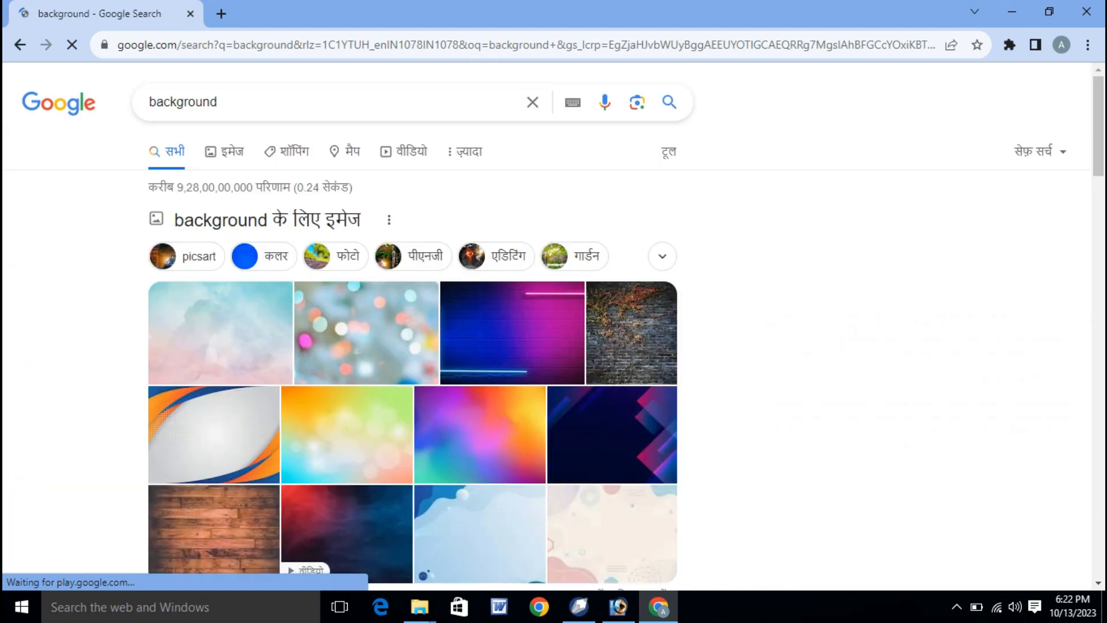
left_click(225, 151)
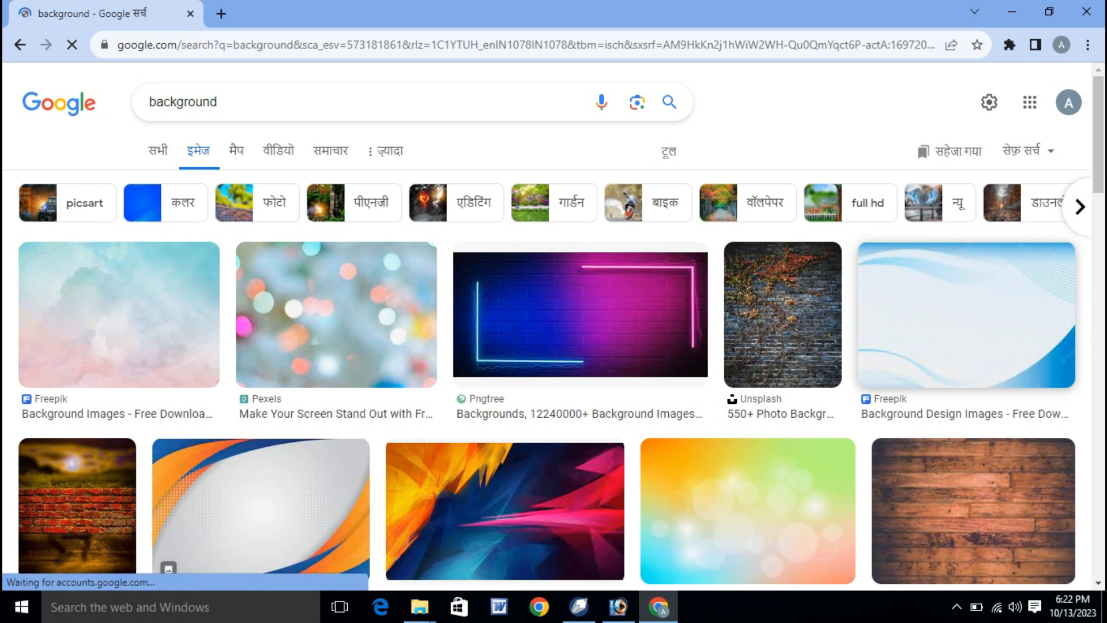
Open the white and blue wave background image from Freepik and browse its related images in a full results page.
left_click(966, 315)
scroll(819, 346, "down", 10)
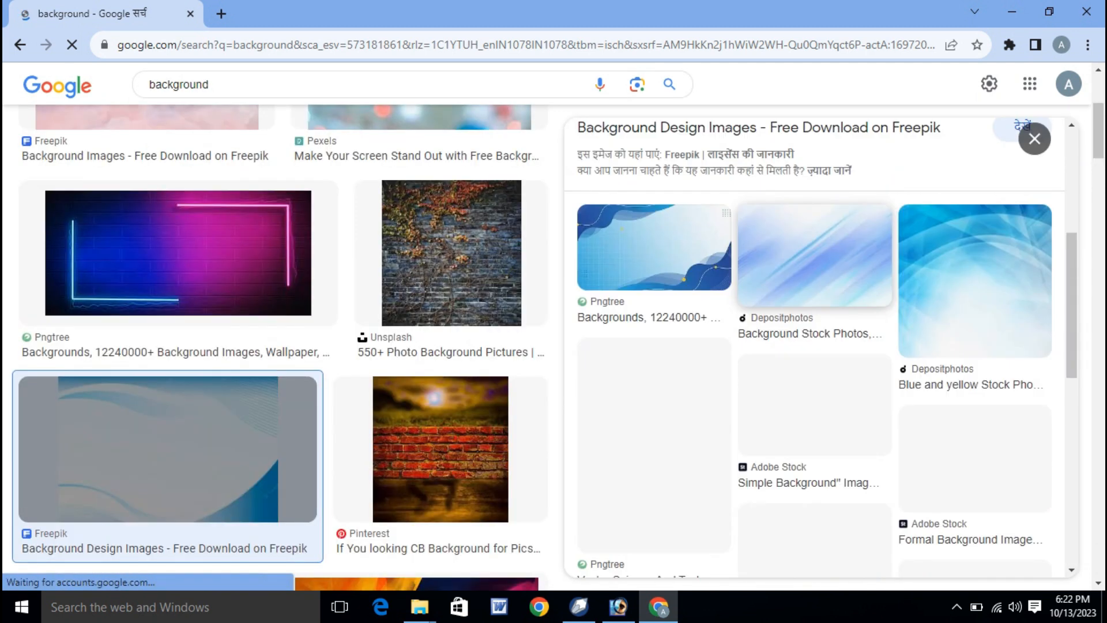
scroll(819, 346, "up", 10)
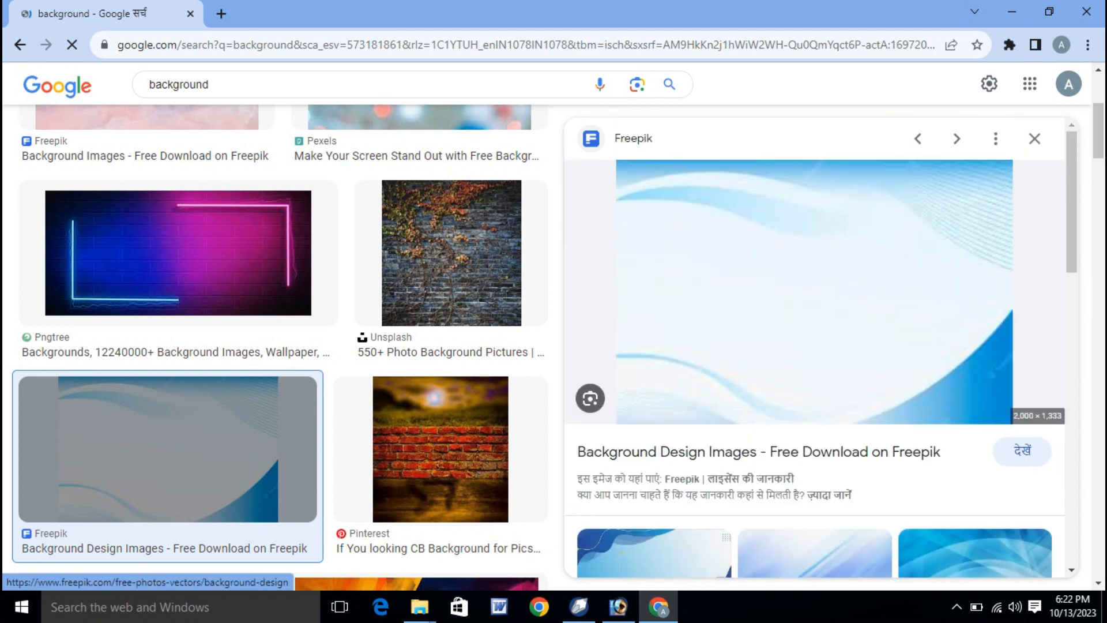
scroll(818, 346, "down", 8)
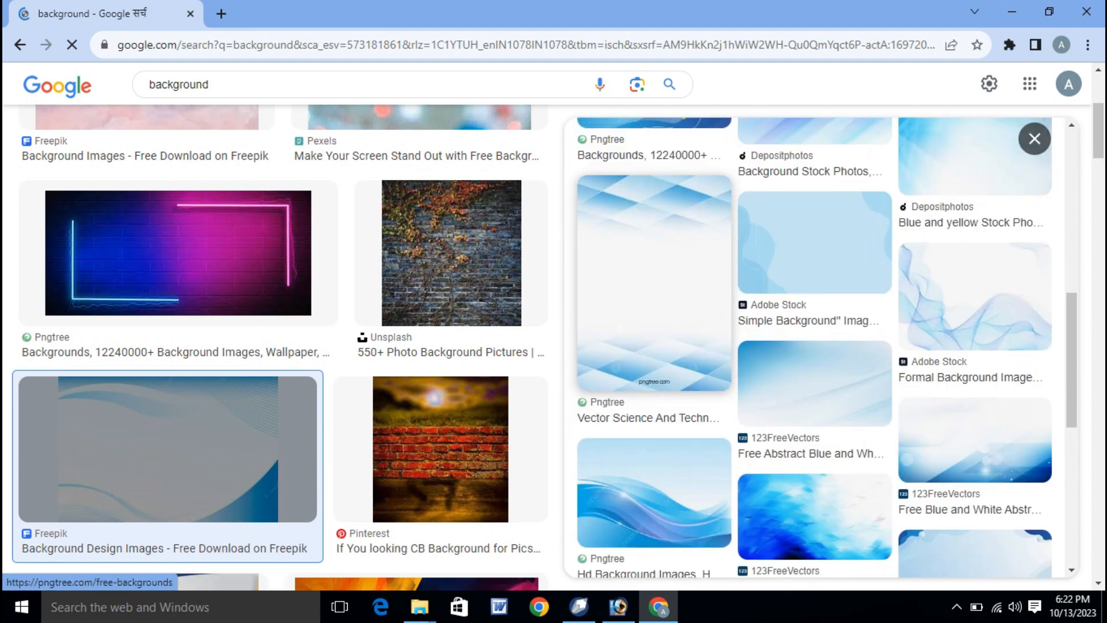
scroll(897, 181, "down", 6)
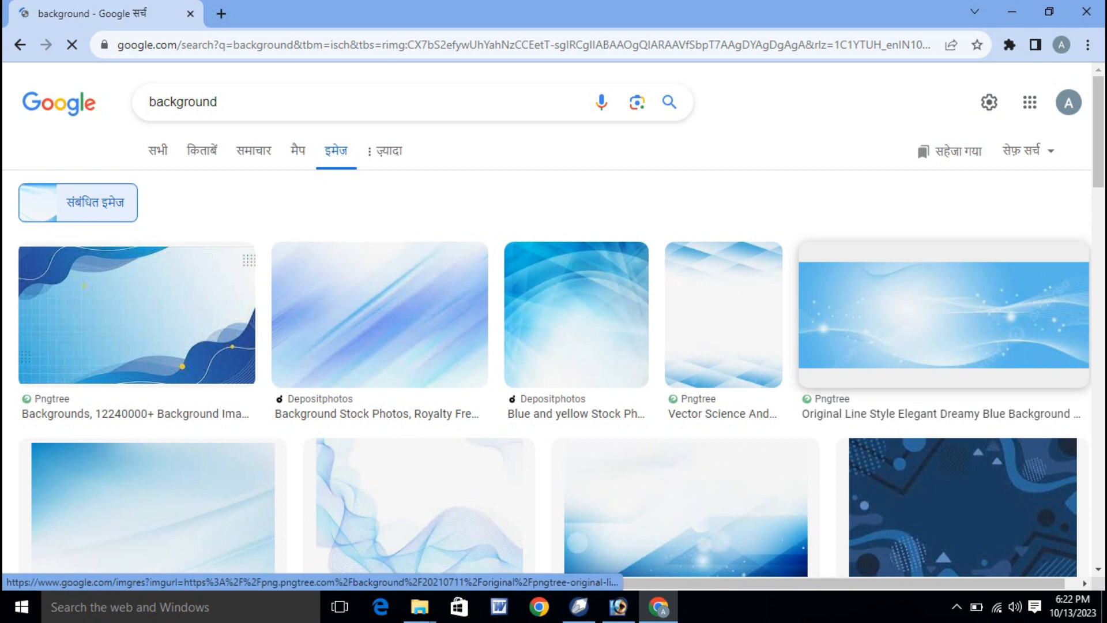
Open the Pngtree "Original Line Style Elegant Dreamy Blue Background" image and save it to the Desktop as a JPEG.
left_click(943, 315)
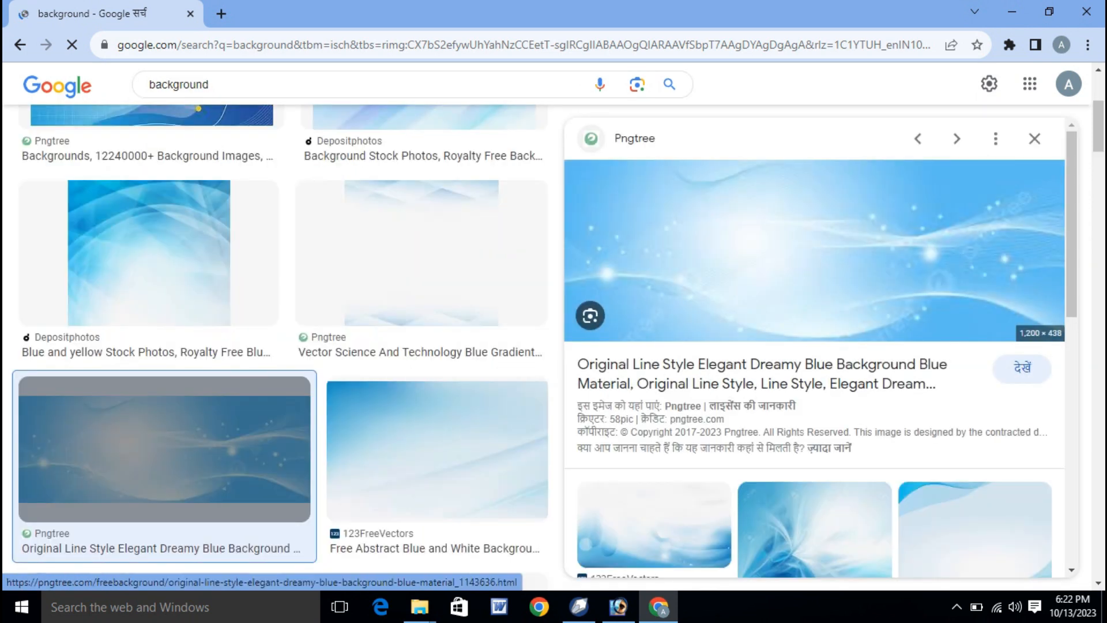
scroll(814, 247, "down", 4)
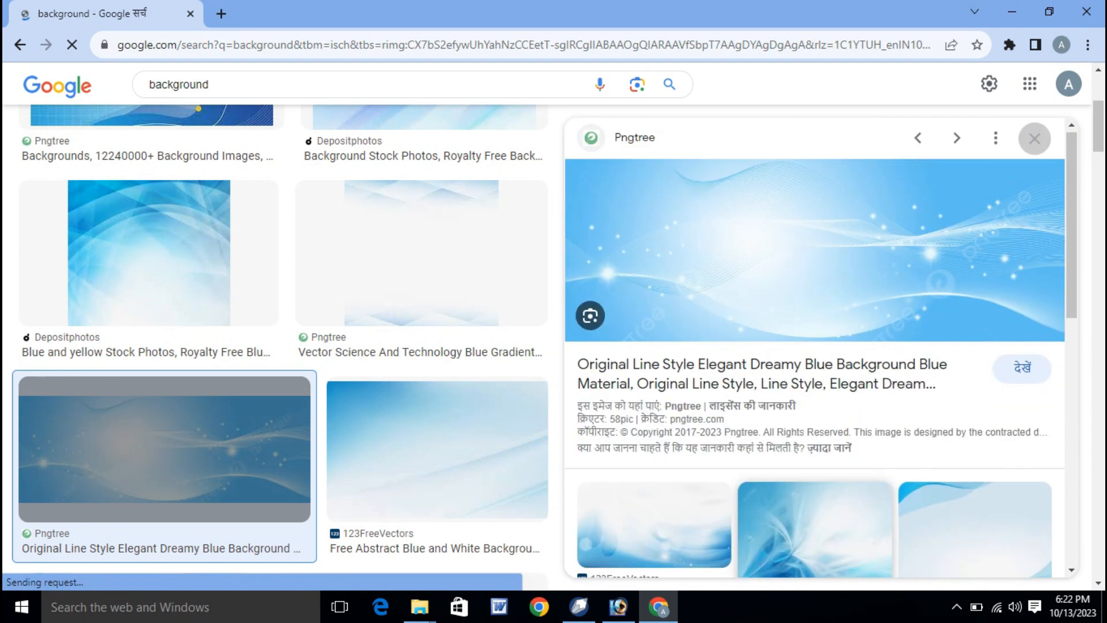
right_click(844, 226)
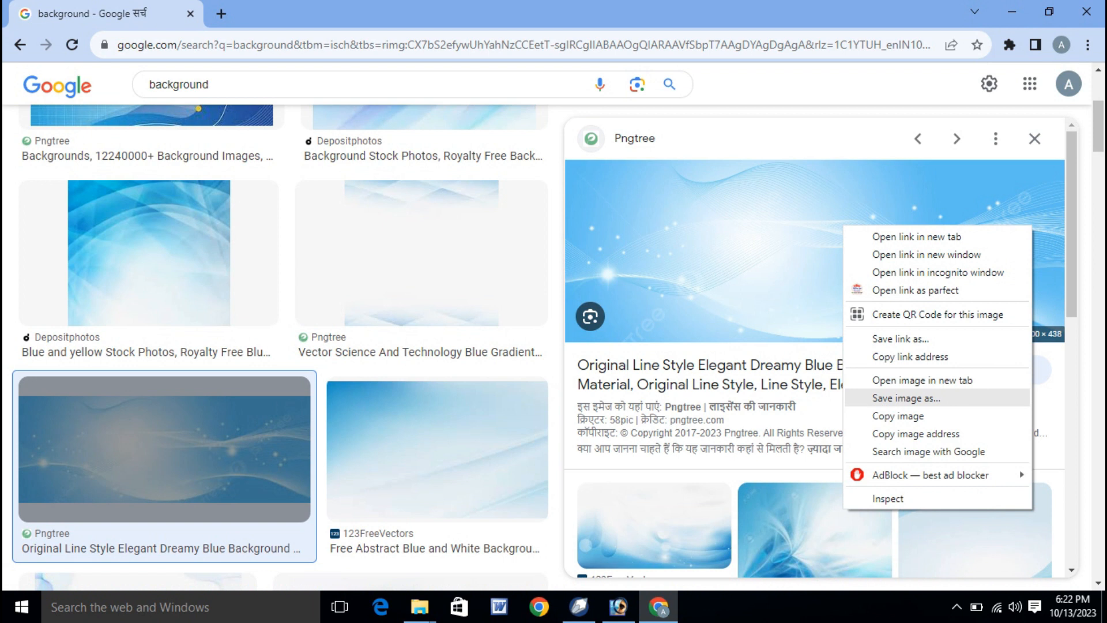
left_click(906, 397)
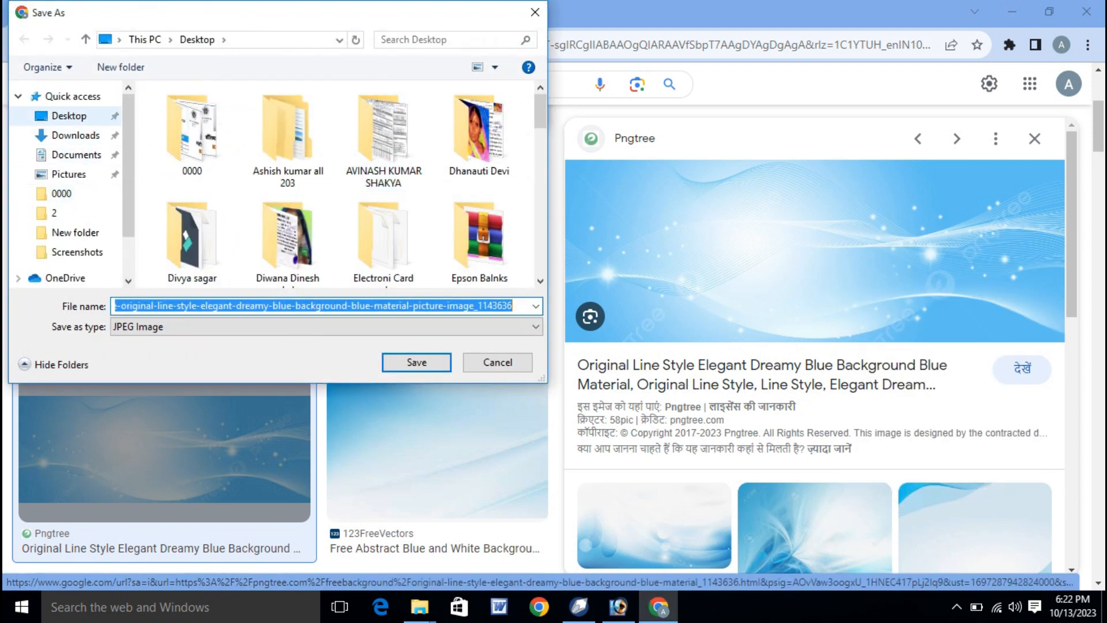
left_click(416, 362)
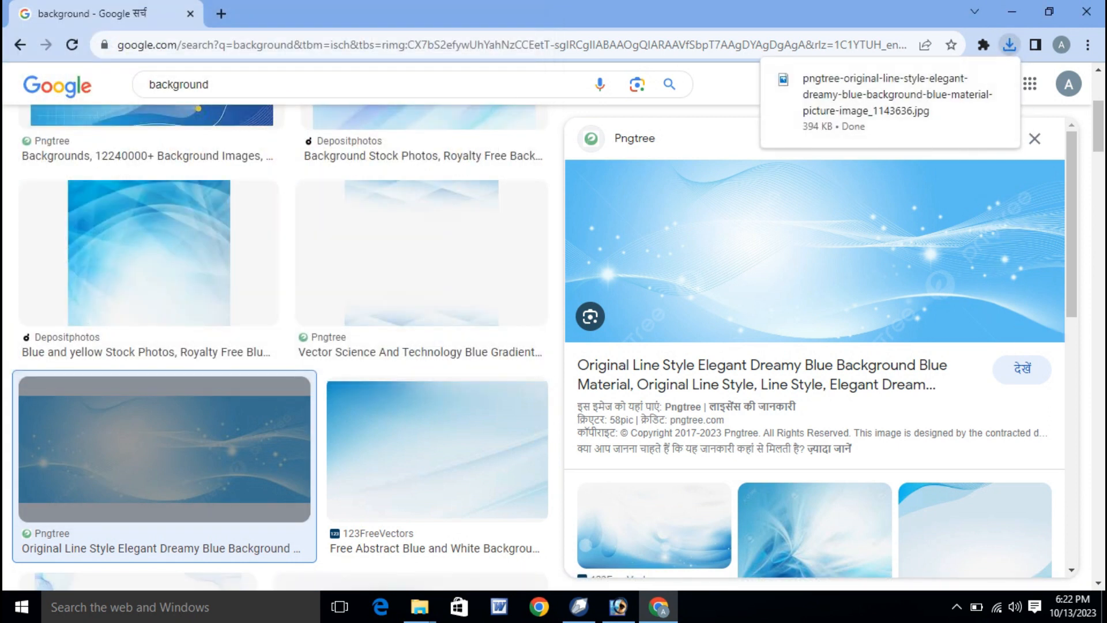
Return to CorelDRAW and place the downloaded pngtree background picture from the desktop onto the card page.
key("alt+Tab")
left_click(1036, 9)
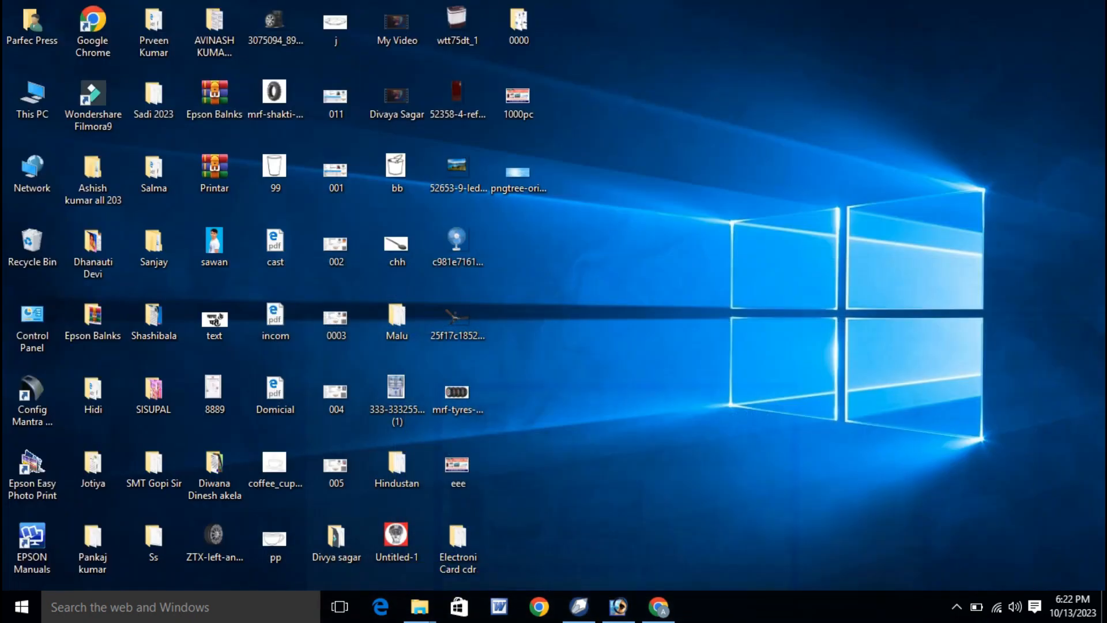
left_click_drag(517, 173, 360, 153)
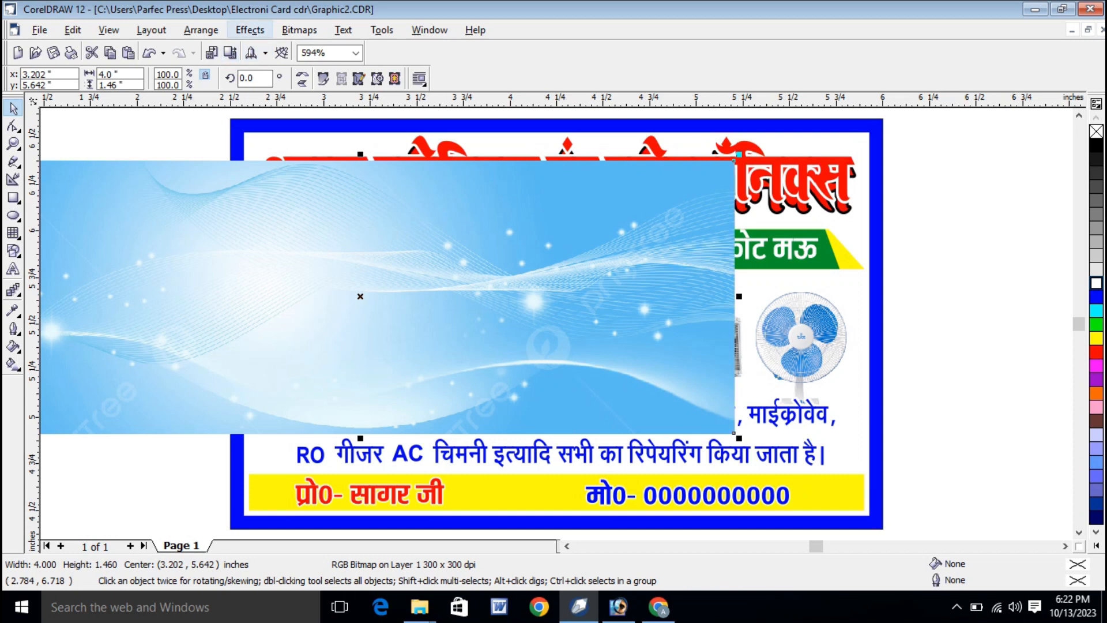
PowerClip the blue wave background picture inside the card's 3.3 by 2 inch inner frame.
left_click(250, 30)
mouse_move(269, 211)
left_click(415, 213)
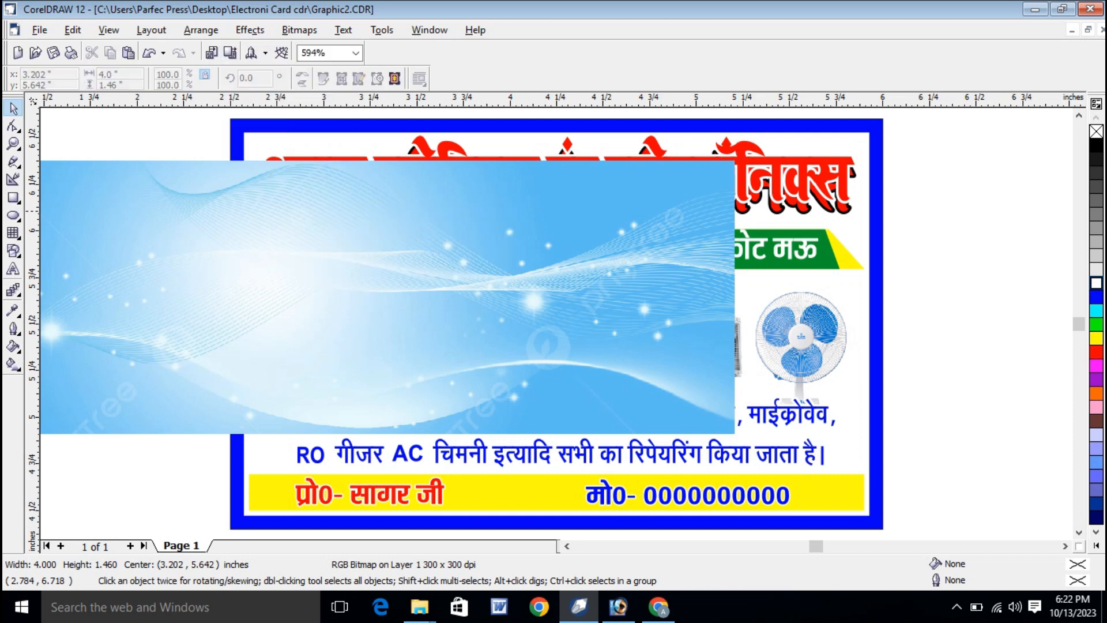
left_click(834, 139)
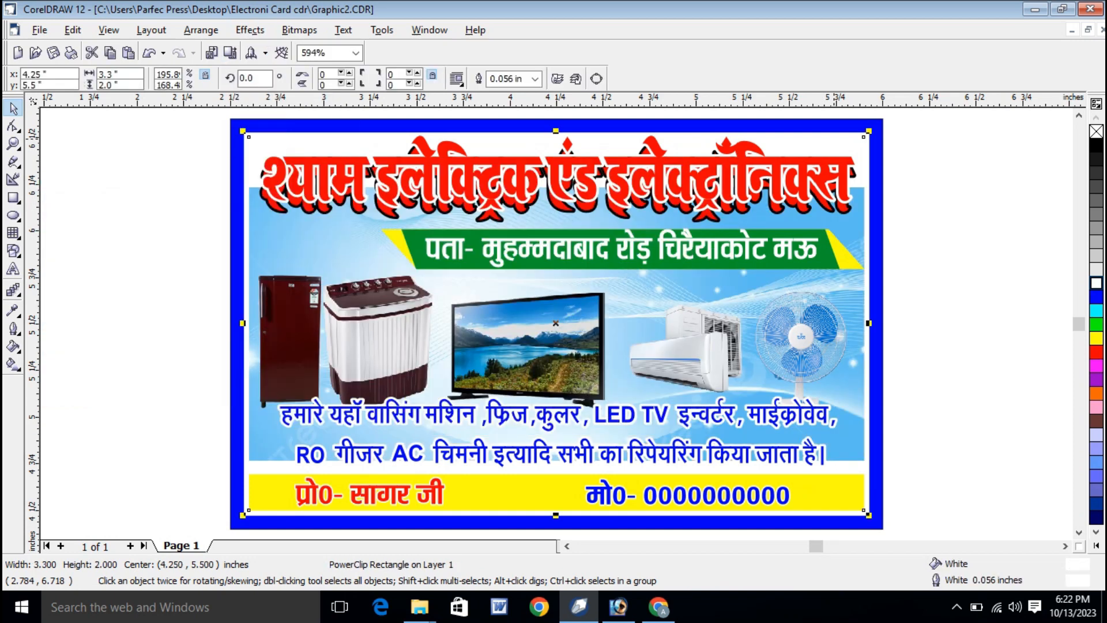
right_click(832, 138)
left_click(865, 149)
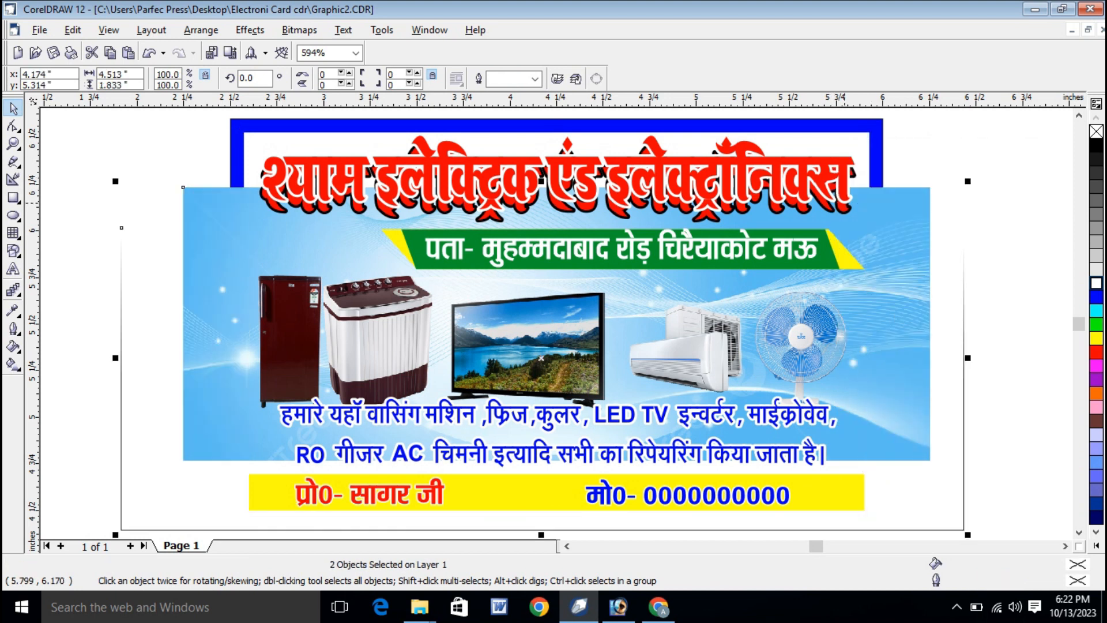
key("ctrl+z")
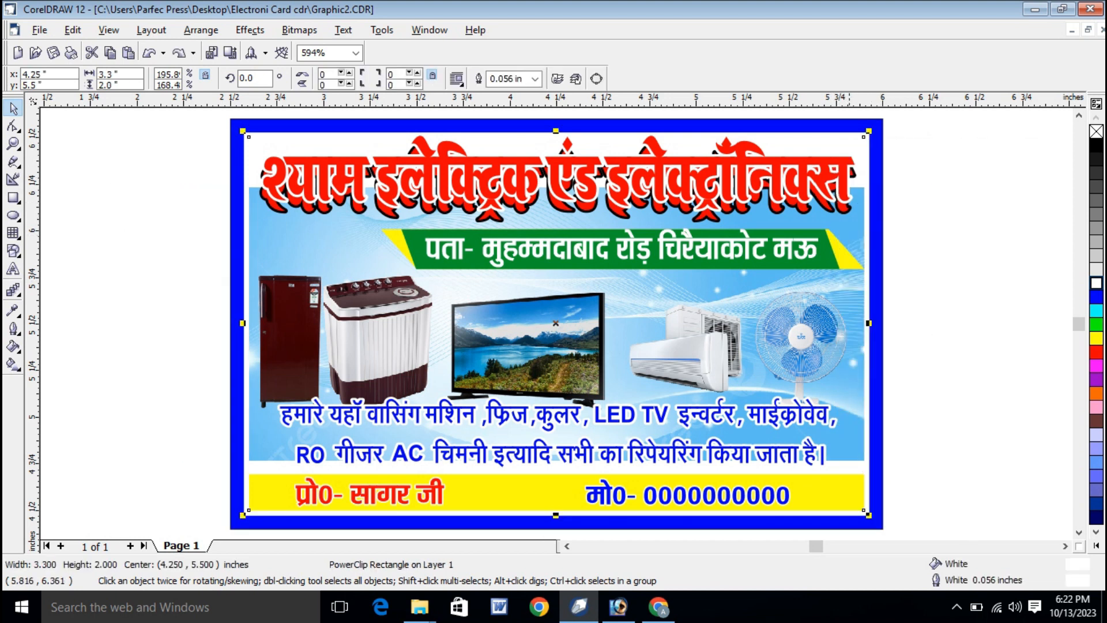
Edit the inner frame's PowerClip contents and delete the leftover larger object behind the blue background picture.
right_click(857, 141)
left_click(865, 166)
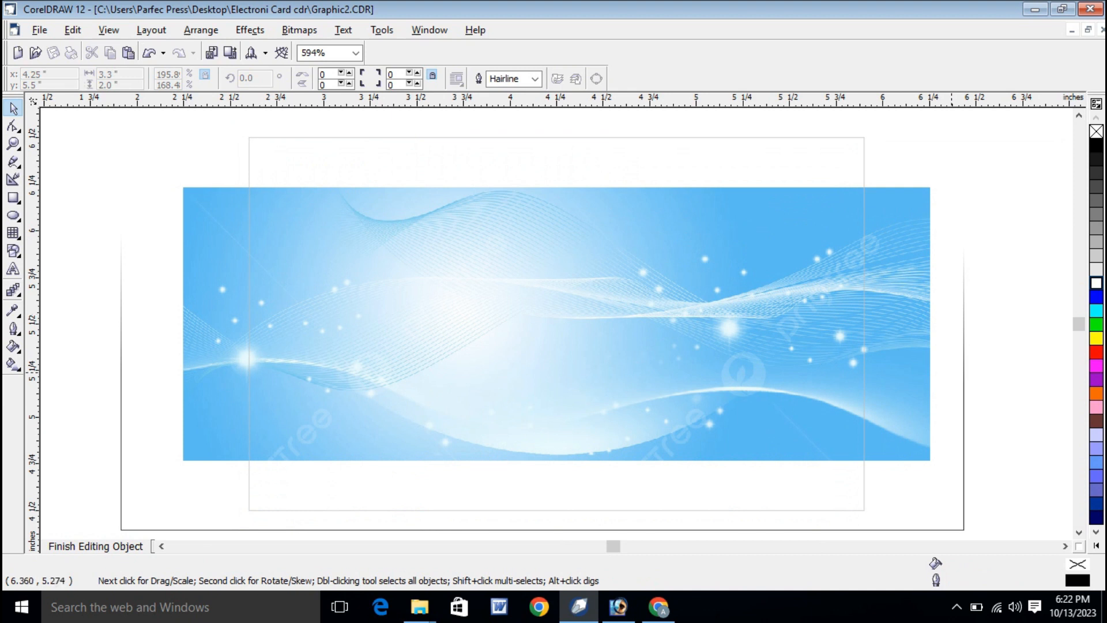
left_click(961, 483)
key("Delete")
Move the background picture up, stretch it downward to a height of about 2.165 inches, and finish editing the PowerClip.
left_click_drag(904, 380, 910, 299)
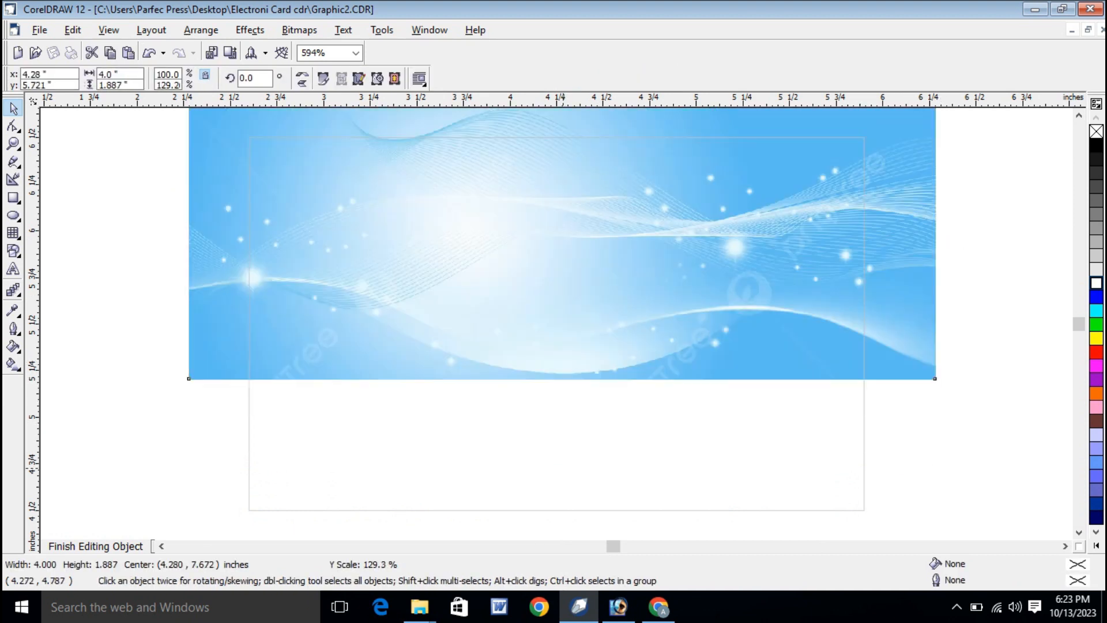
left_click_drag(561, 383, 558, 511)
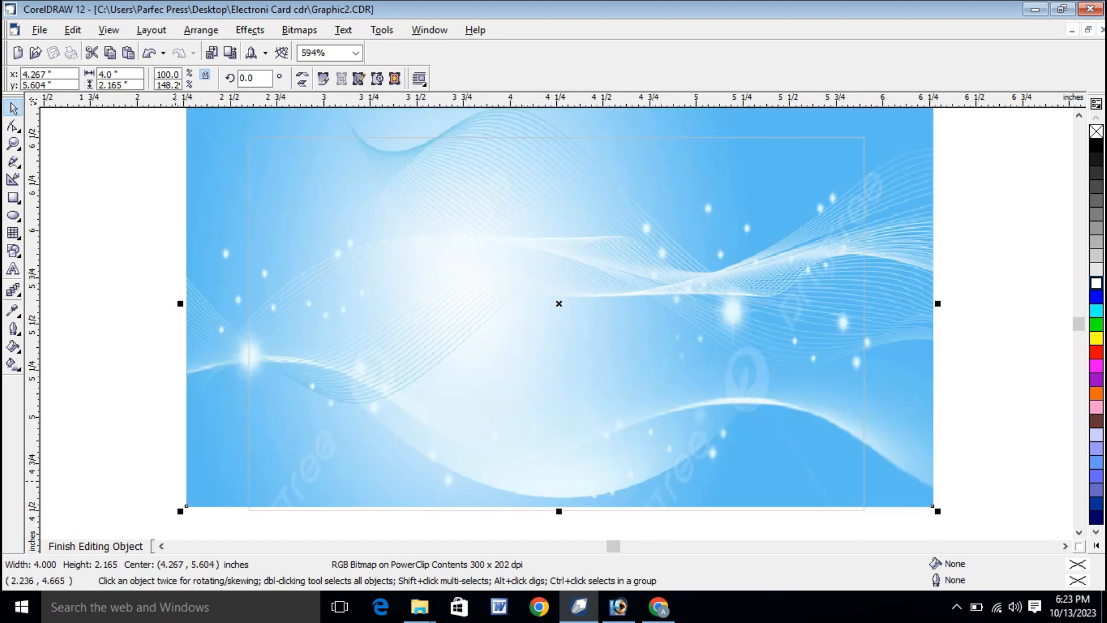
left_click(85, 545)
left_click(931, 200)
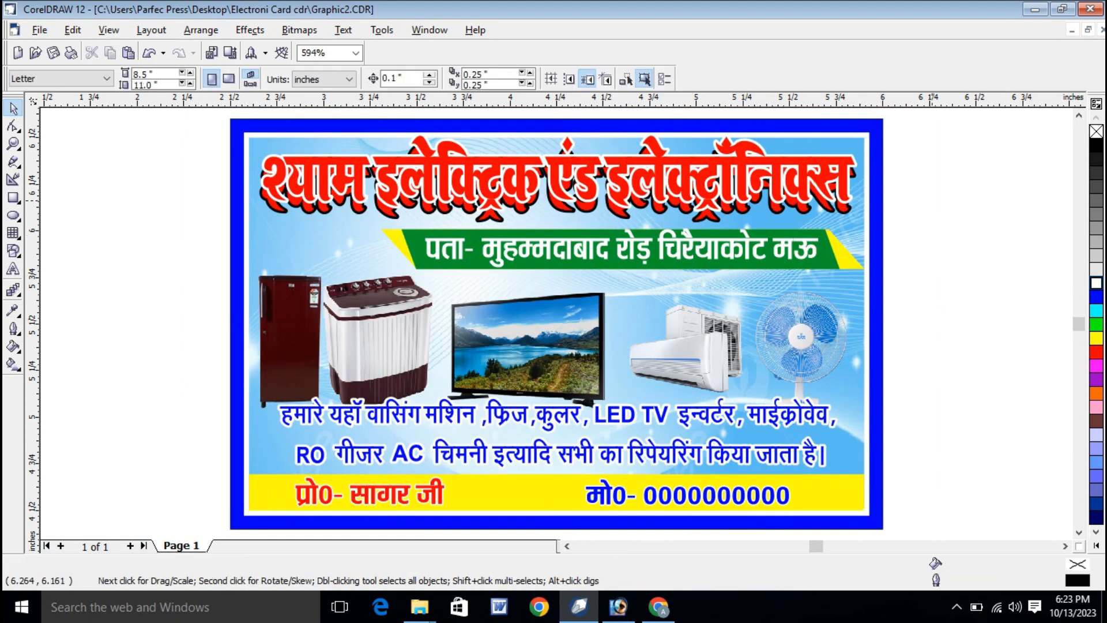
Fill the 3.5 by 2.2 inch outer card rectangle with red.
left_click(876, 128)
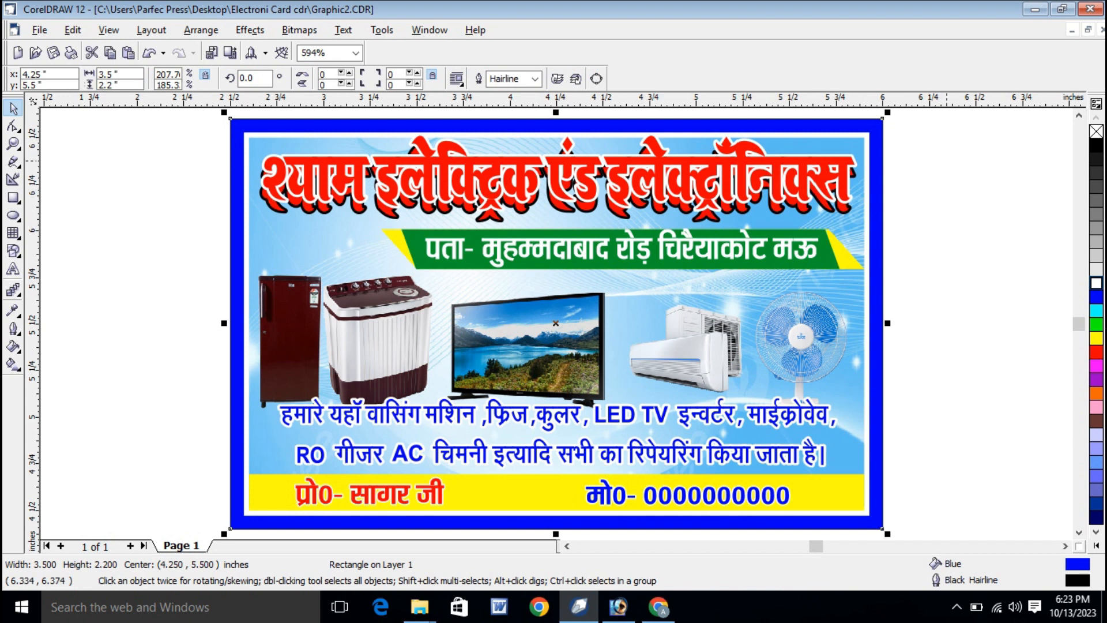
left_click(1096, 351)
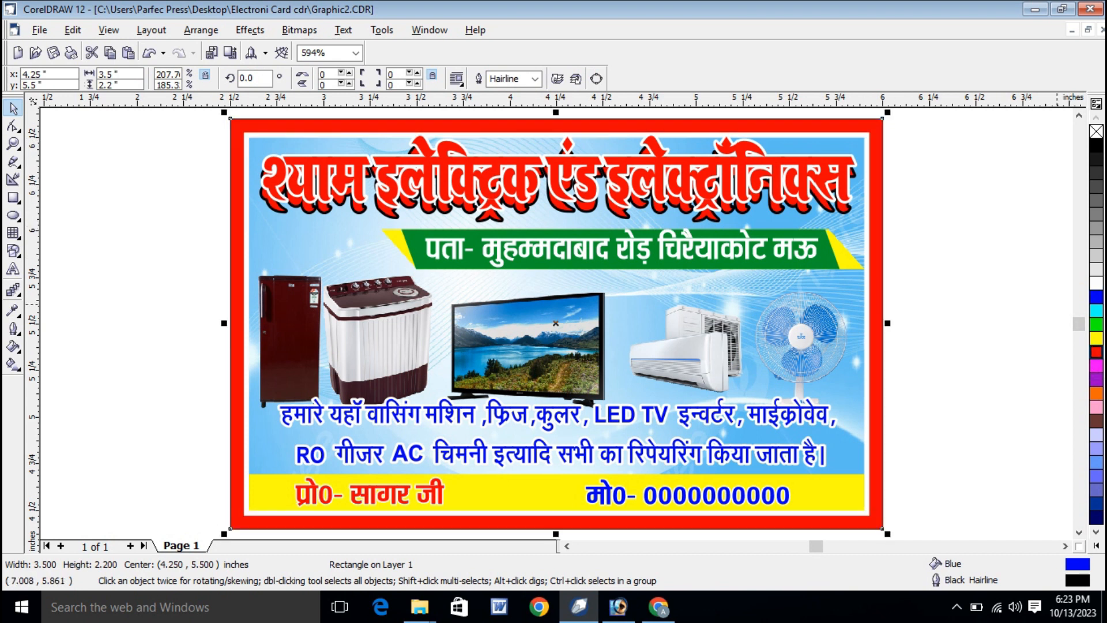
left_click(970, 157)
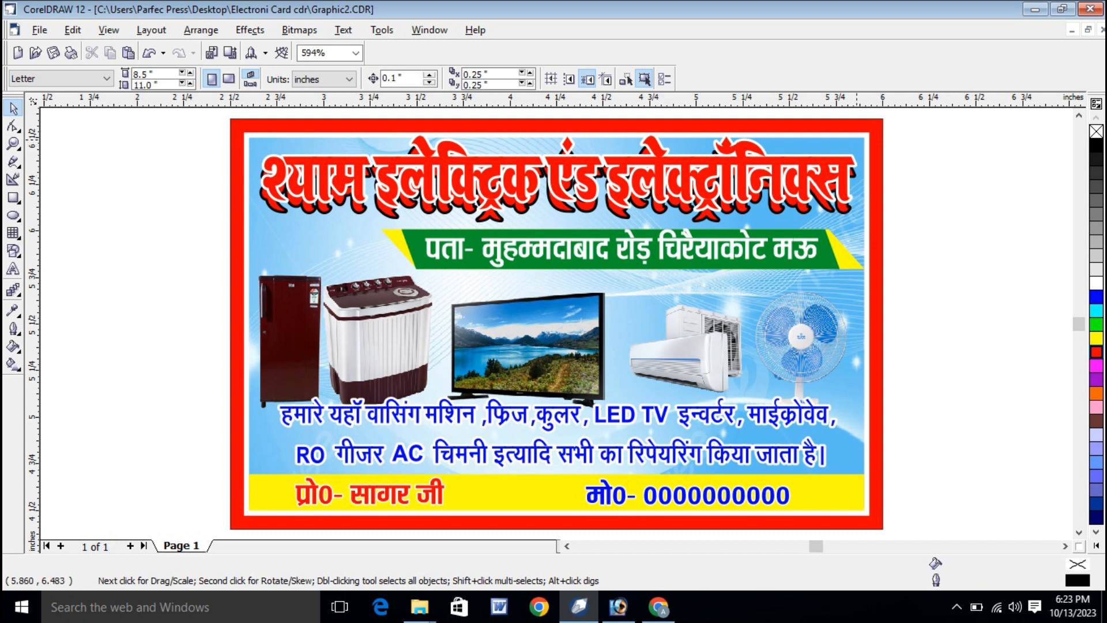
Edit the inner frame's PowerClip contents and apply a fountain transparency running downward across the middle of the background picture.
right_click(856, 141)
left_click(888, 160)
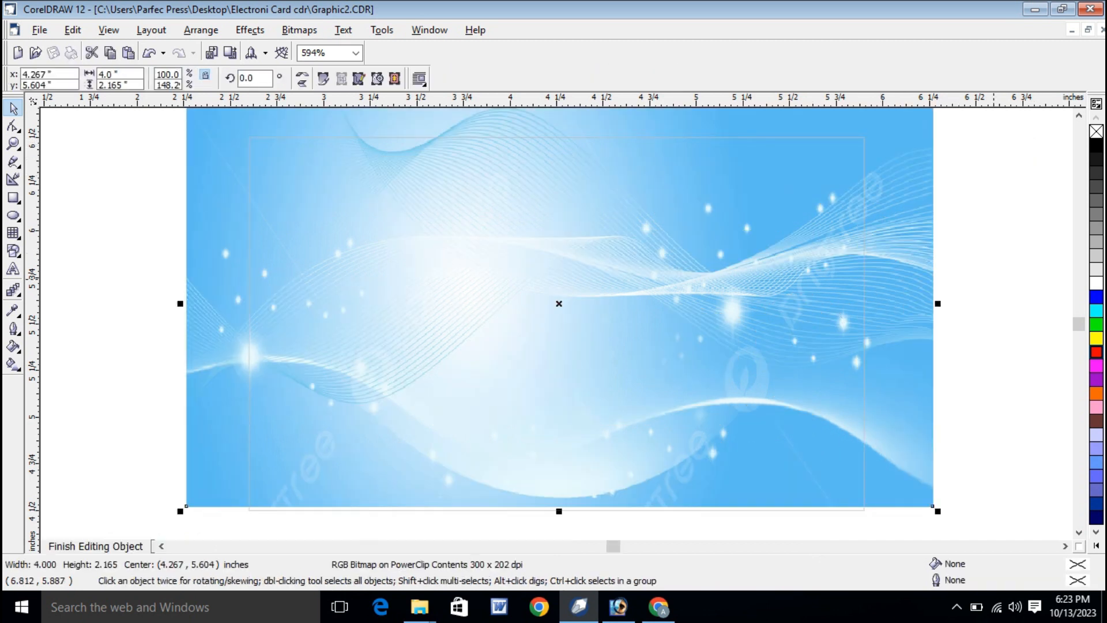
left_click(12, 289)
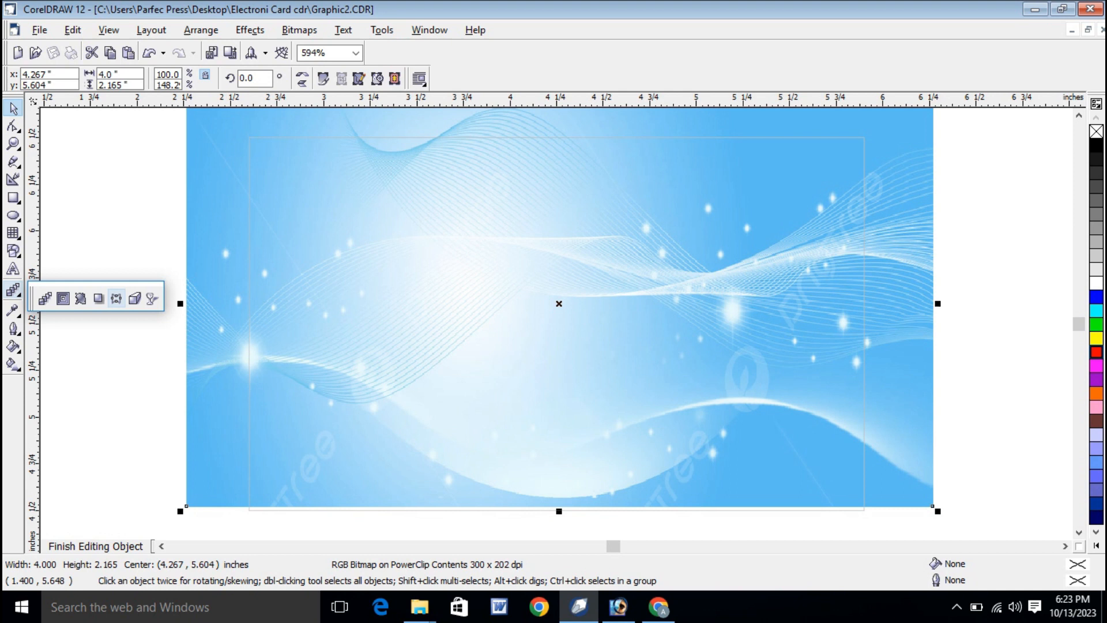
left_click(152, 298)
left_click_drag(573, 204, 587, 325)
Change the background picture's transparency to Radial, adjust its circle around the picture's middle, and finish editing the PowerClip.
left_click(108, 79)
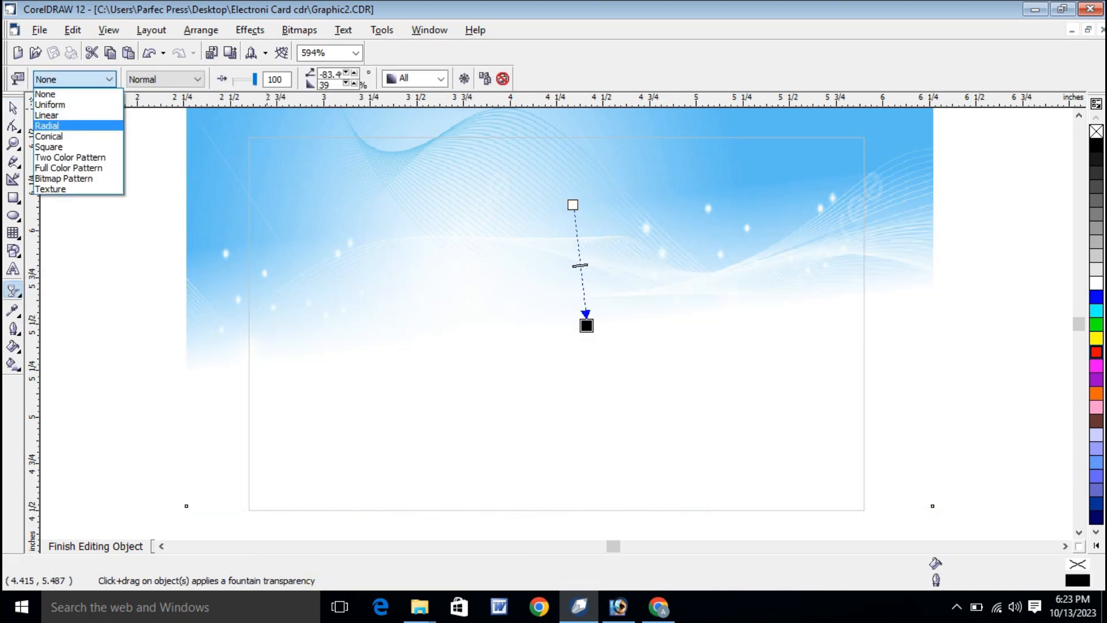
left_click(52, 114)
left_click_drag(559, 304, 841, 192)
left_click_drag(628, 290, 582, 205)
left_click_drag(588, 264, 551, 222)
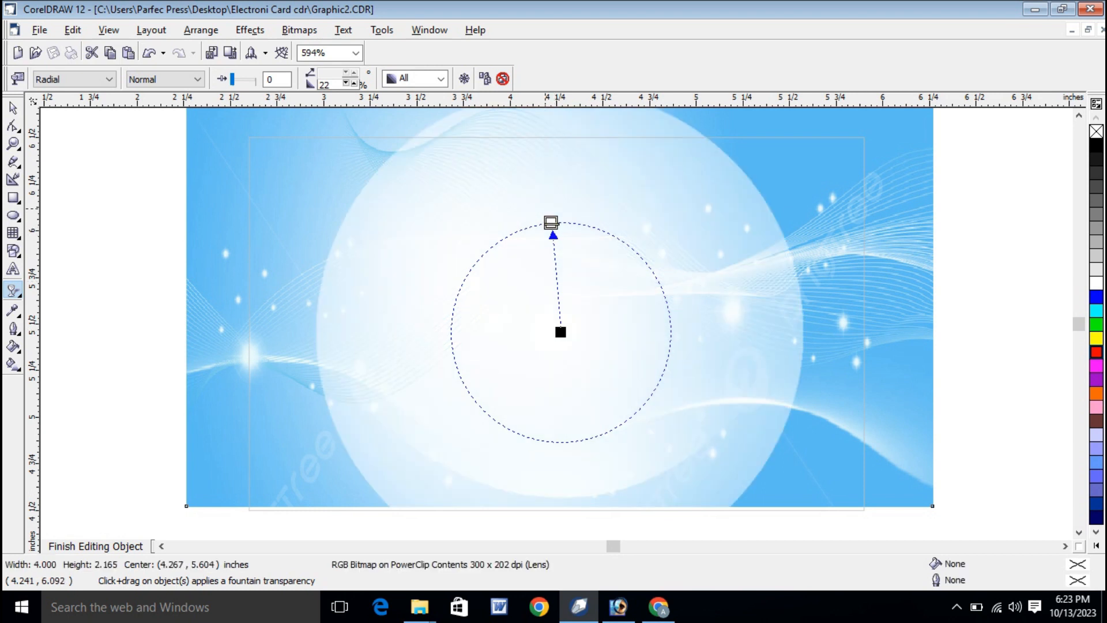
mouse_move(551, 223)
left_mouse_down()
mouse_move(554, 246)
mouse_move(557, 219)
left_mouse_up()
left_click(95, 545)
key("Escape")
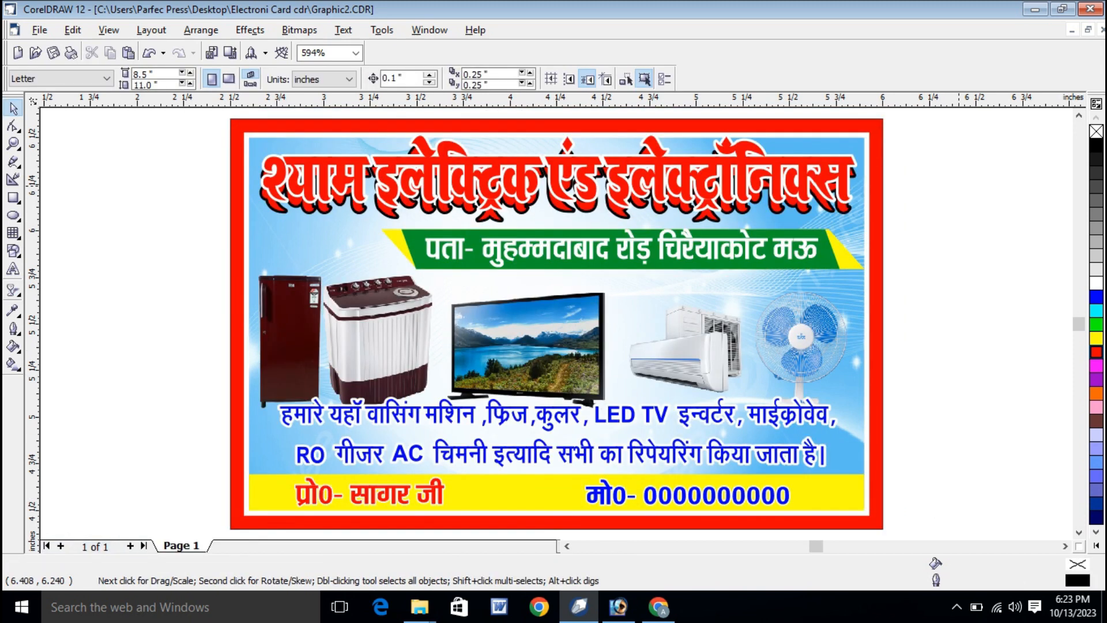
Recolour the two-line Hindi services text above the yellow strip in pink.
left_click(804, 407)
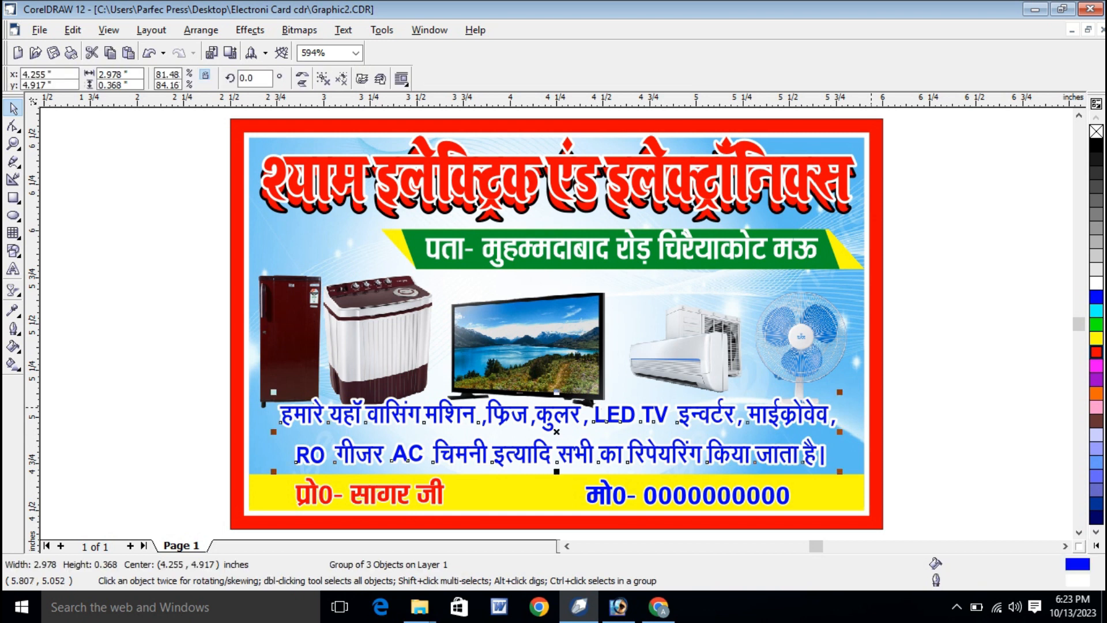
left_click(1096, 545)
left_click(1078, 296)
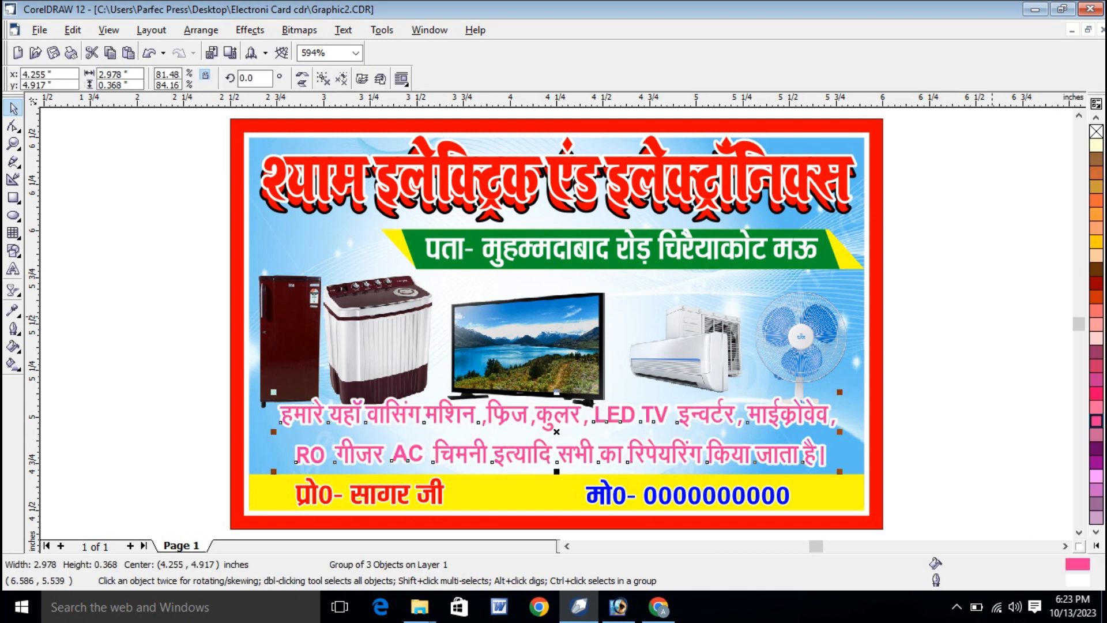
left_click(954, 382)
left_click(815, 415)
left_click(1096, 545)
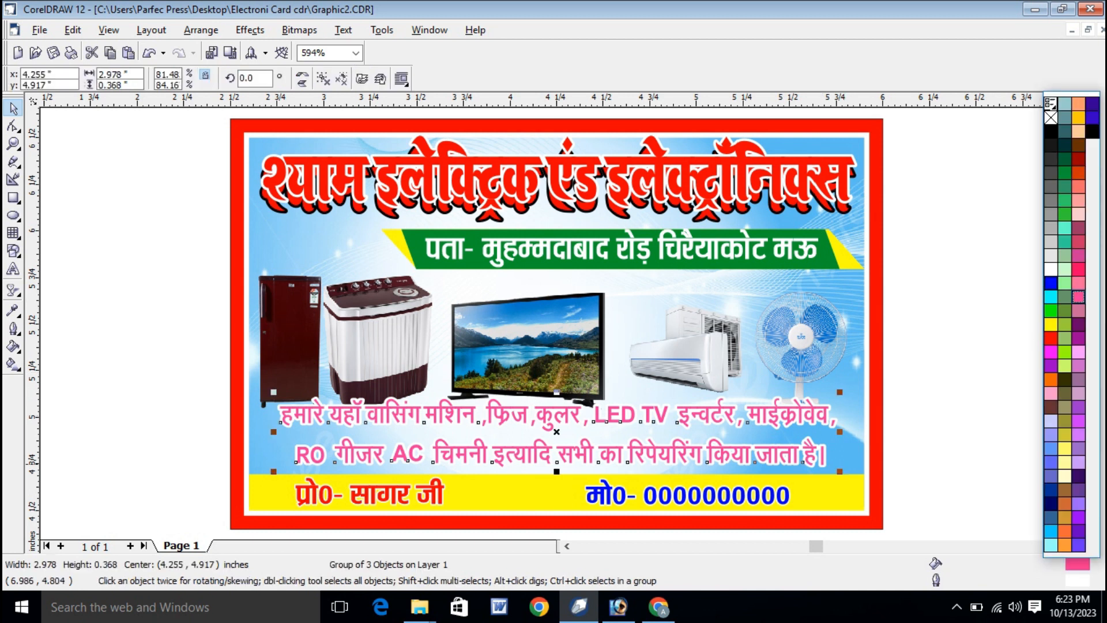
left_click(944, 296)
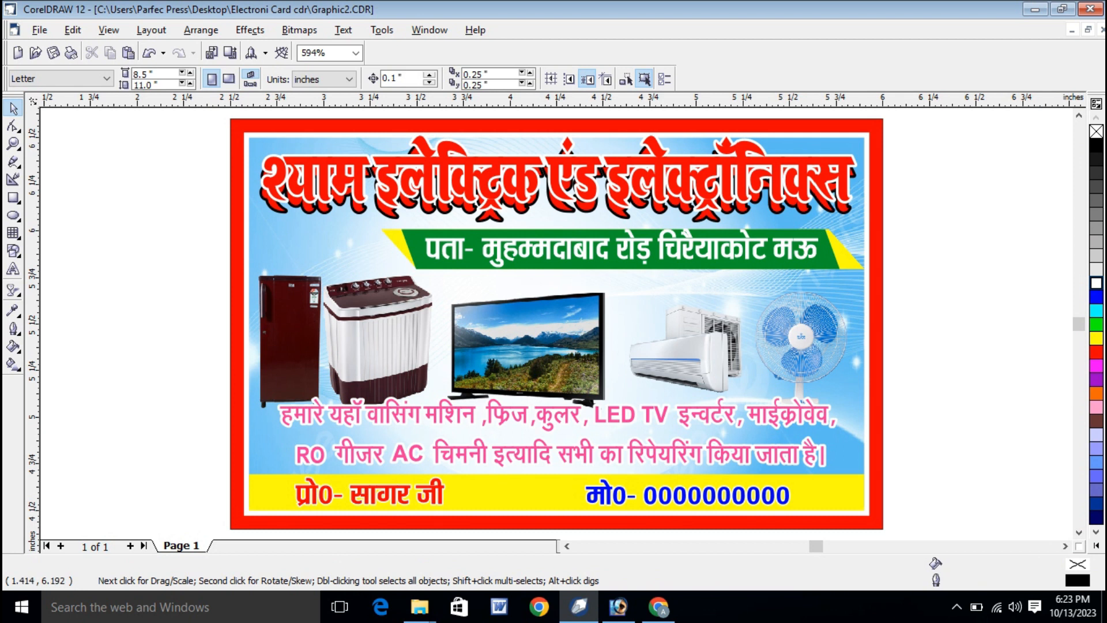
Draw a rectangle about 1.393 by 0.195 inches around the proprietor name on the yellow strip and skew its upper edge to the left.
left_click(13, 144)
left_click_drag(222, 456, 966, 482)
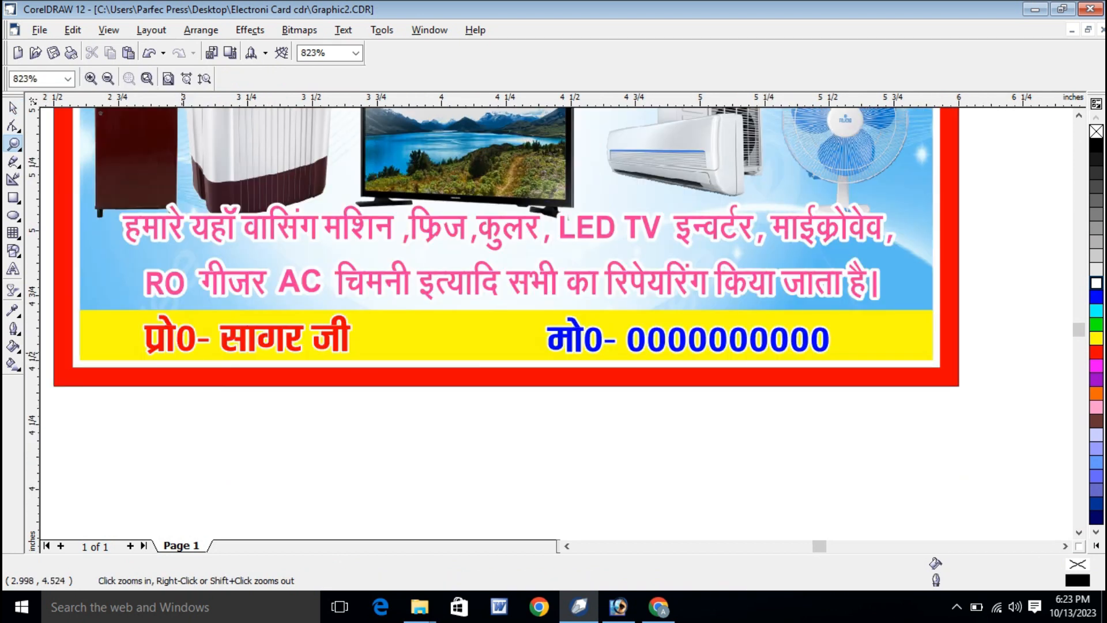
left_click_drag(546, 420, 804, 407)
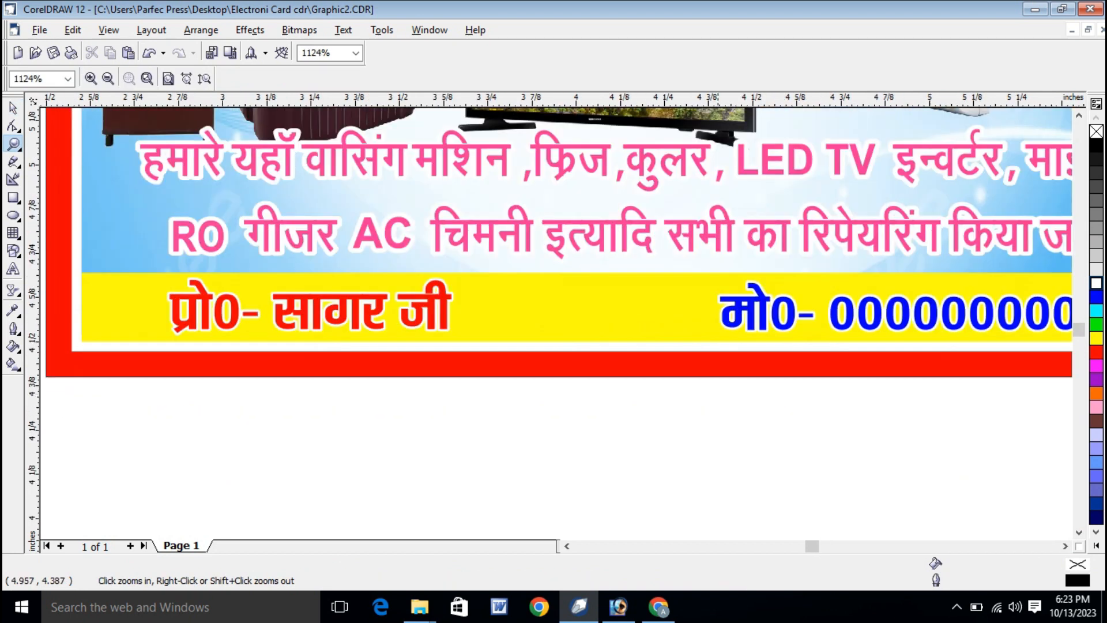
key("space")
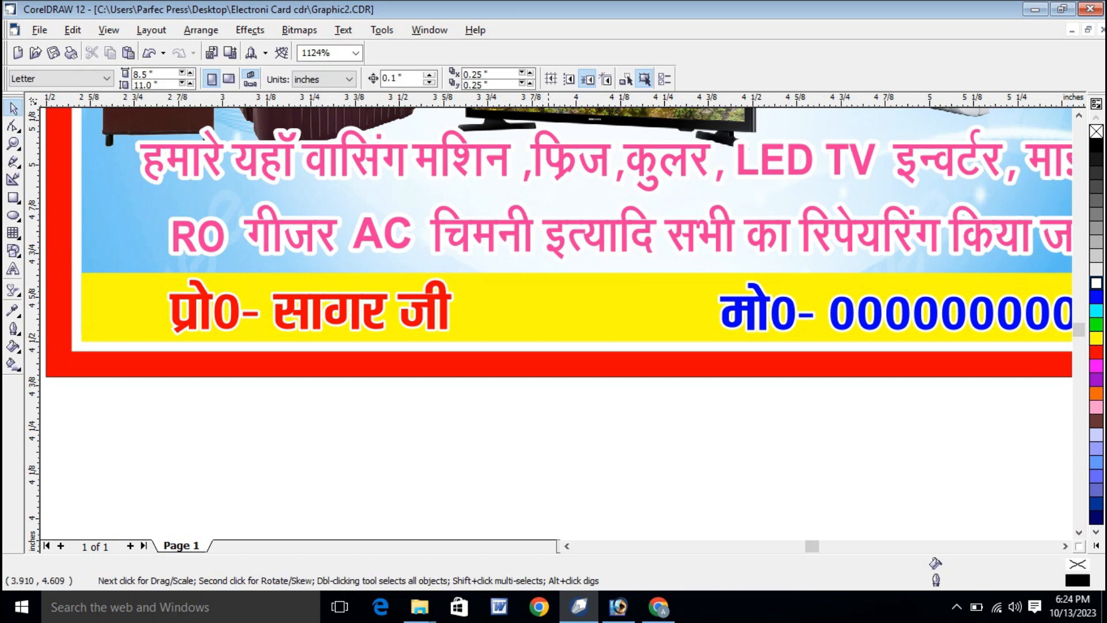
left_click(387, 322)
key("F6")
left_click_drag(81, 342, 573, 273)
key("space")
left_click(327, 305)
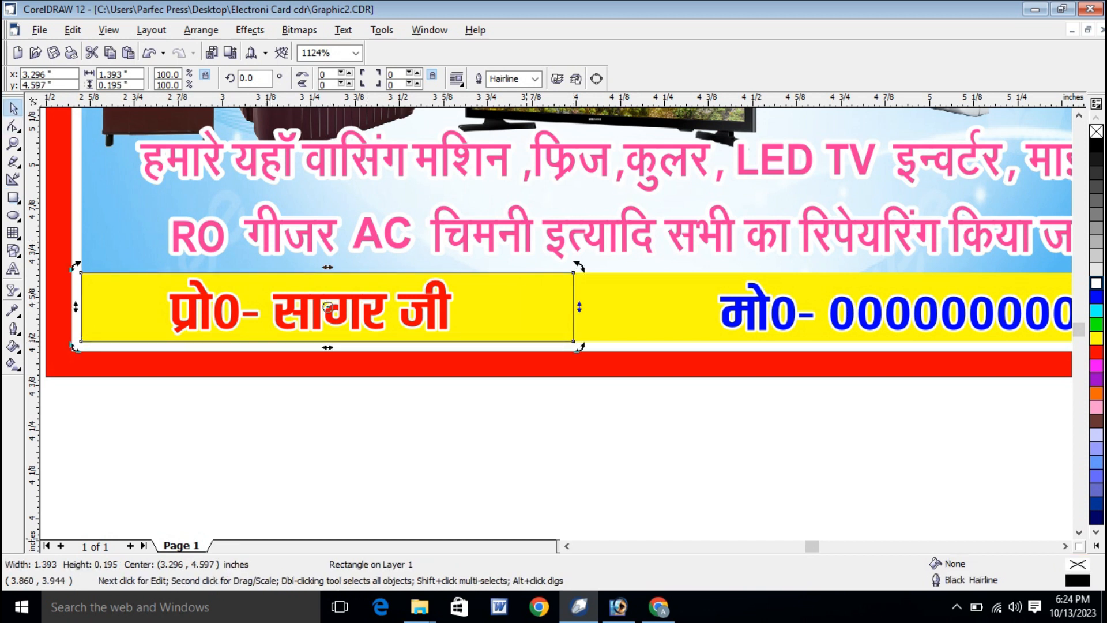
scroll(558, 236, "left", 2)
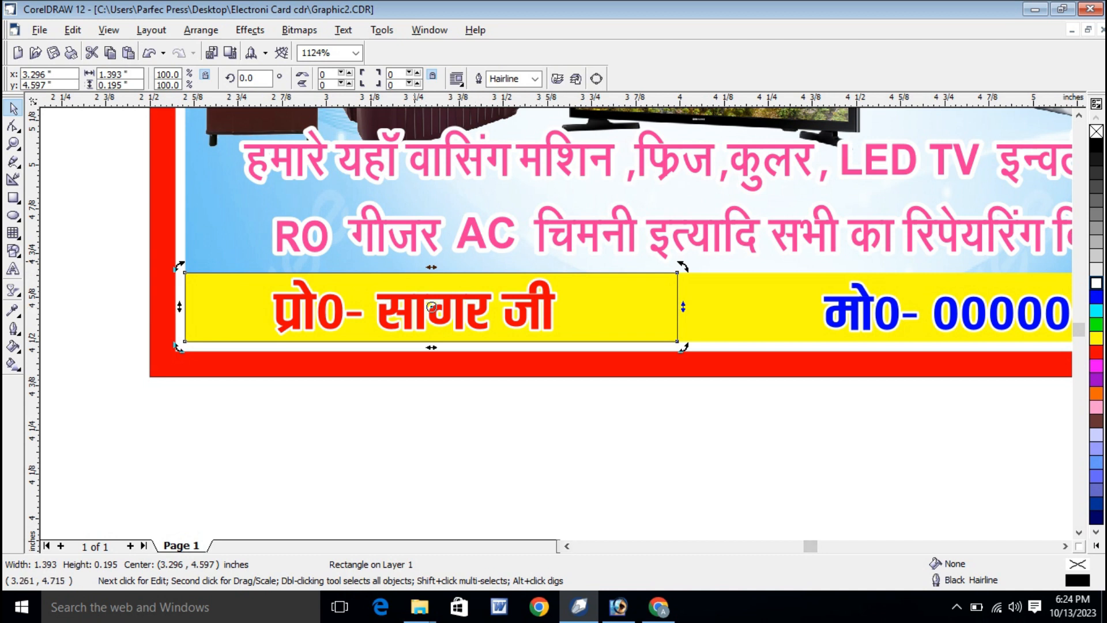
left_click_drag(431, 267, 380, 266)
Trim the skewed shape flush with the yellow strip's left edge using a helper rectangle about 0.227 by 0.367 inches, and delete the helper.
left_click(12, 198)
mouse_move(106, 238)
left_mouse_down()
mouse_move(185, 341)
mouse_move(186, 366)
left_mouse_up()
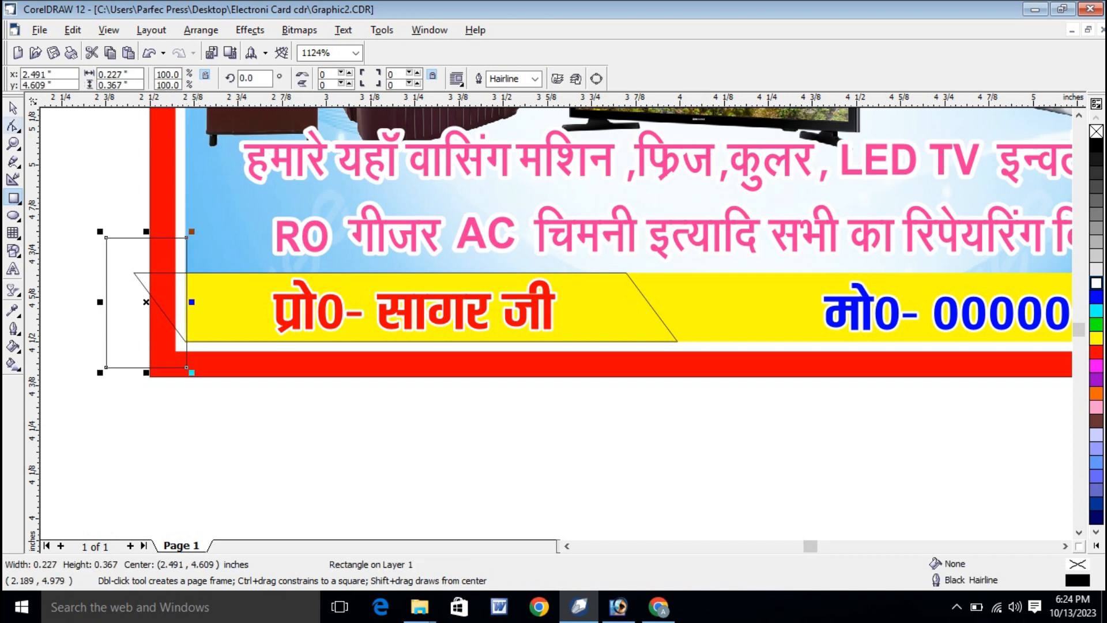
left_click(14, 109)
left_click(652, 342, "shift")
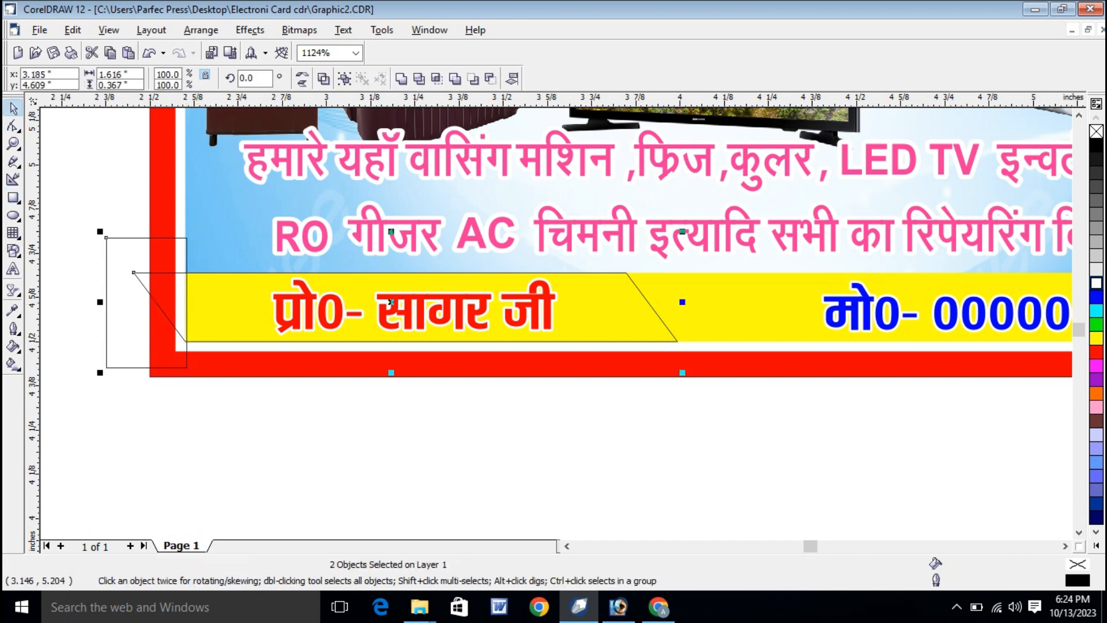
left_click(419, 78)
left_click(194, 401)
left_click(126, 279)
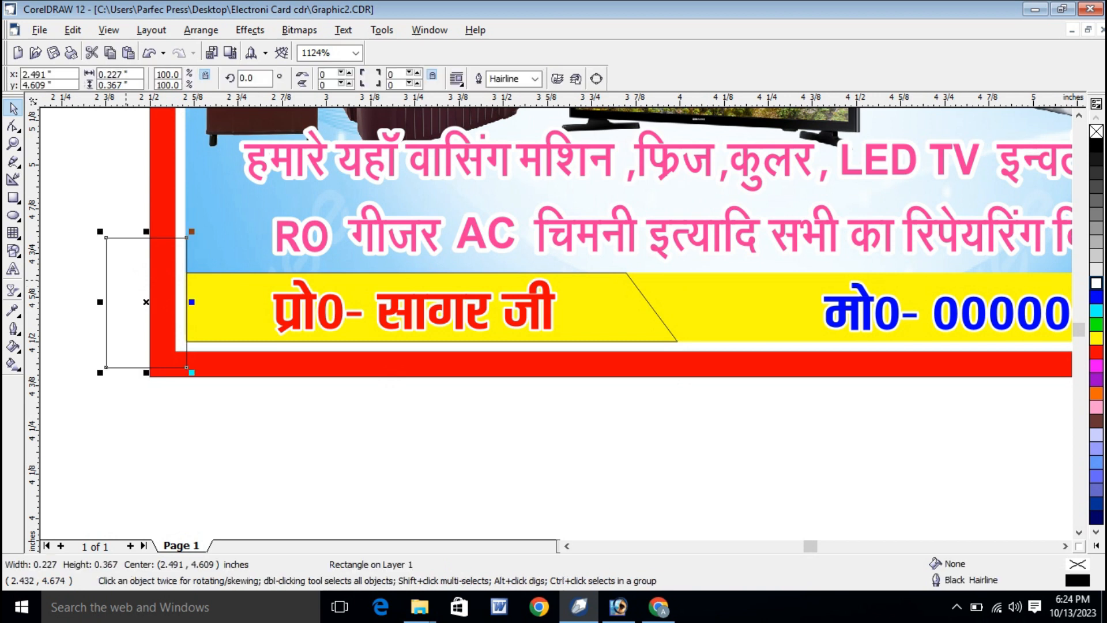
key("Delete")
Fill the trimmed slanted shape behind the proprietor name with Deep Navy Blue.
left_click(548, 299)
left_click(643, 421)
left_click_drag(643, 420, 248, 220)
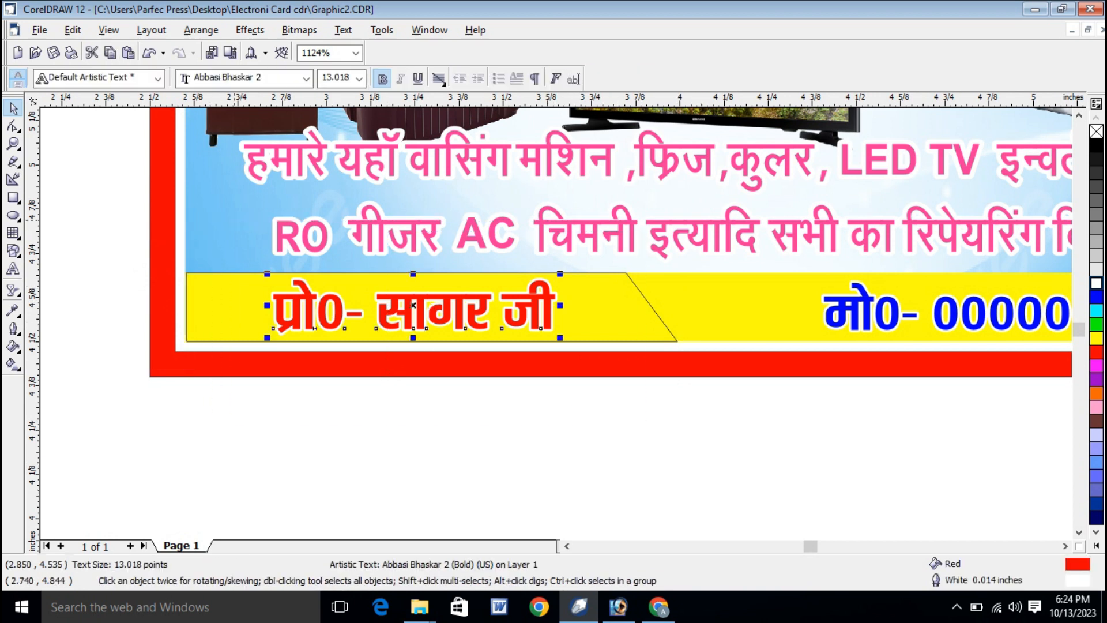
left_click(645, 435)
left_click(646, 300)
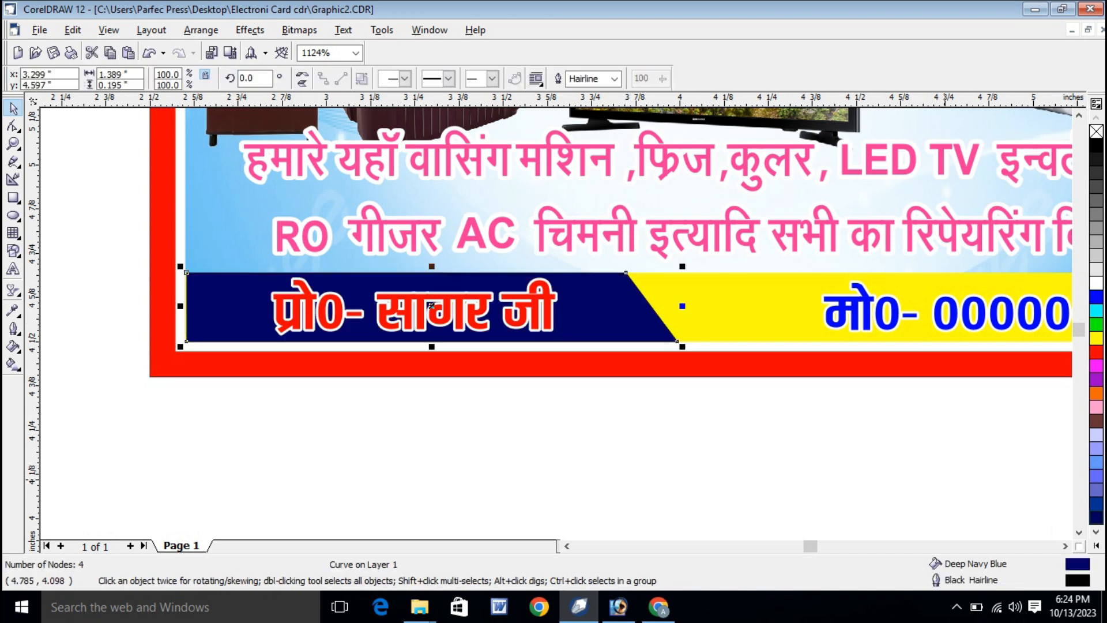
left_click(1096, 517)
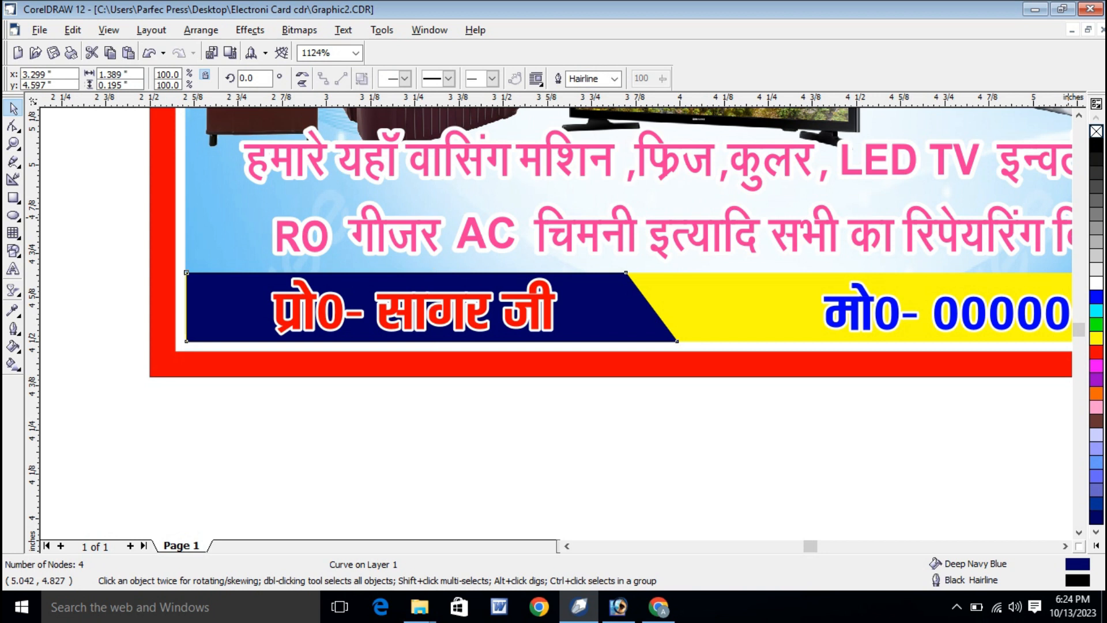
key("Escape")
Remove the outline from the proprietor name text and fill it with white.
left_click(521, 303)
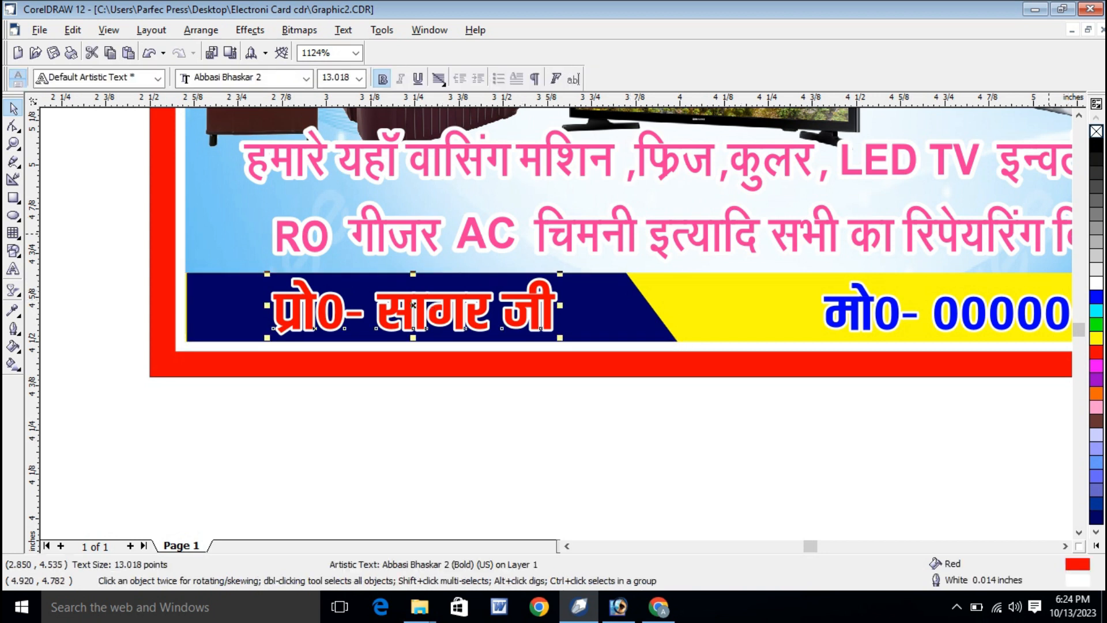
right_click(1096, 132)
left_click(1096, 282)
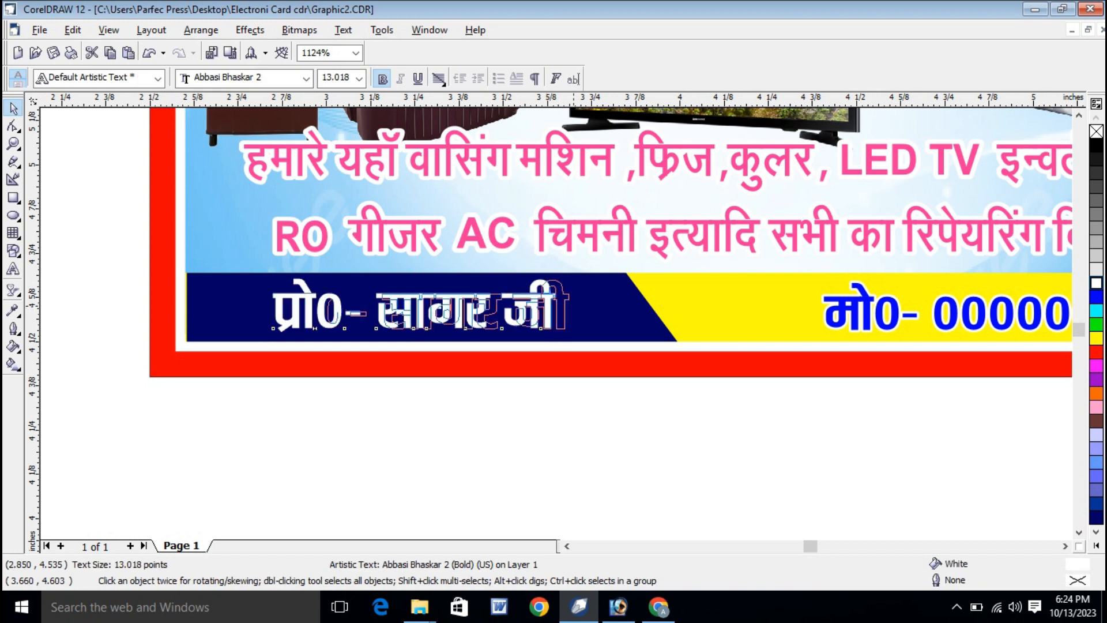
key("Escape")
Append a comma and a second mobile number to the mobile number line on the yellow strip.
scroll(604, 421, "down", 1)
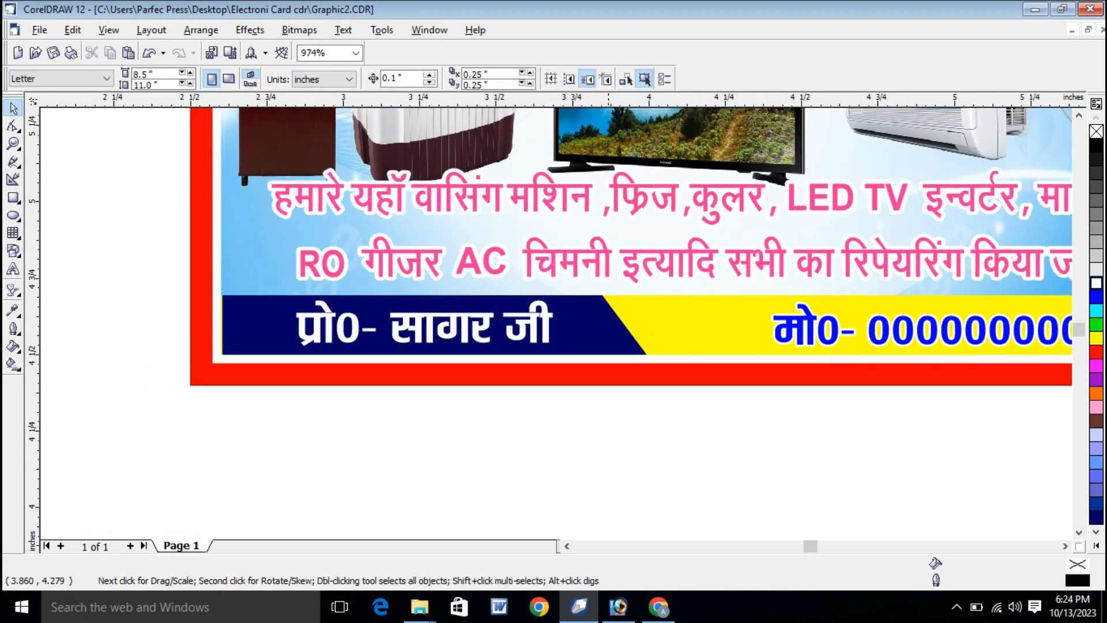
key("F5")
key("space")
scroll(1019, 531, "right", 2)
left_click(894, 325)
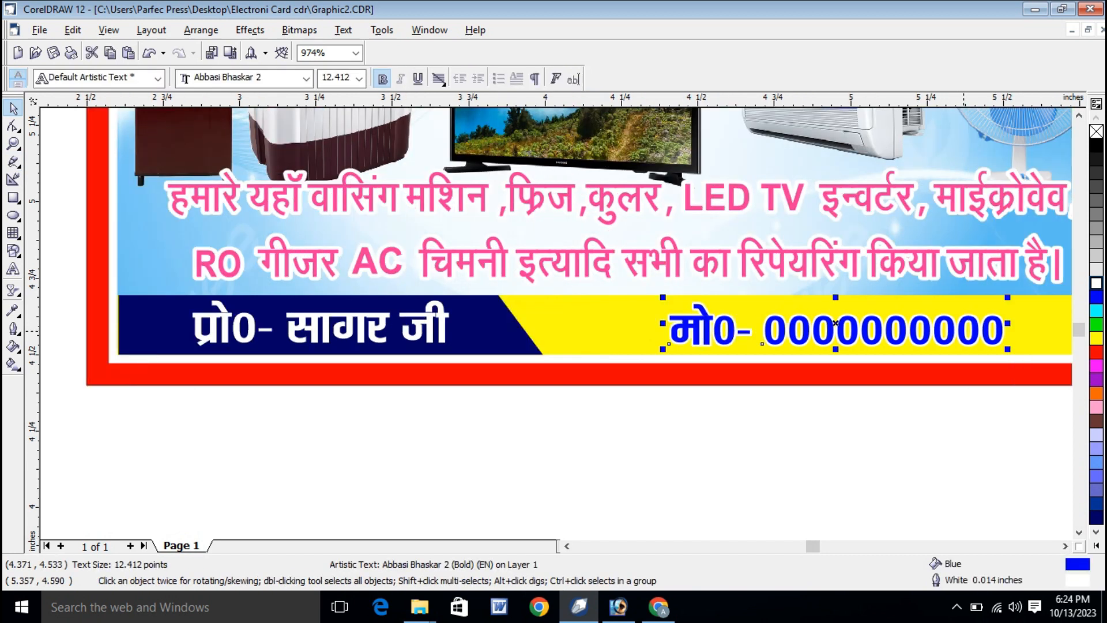
scroll(602, 415, "down", 1)
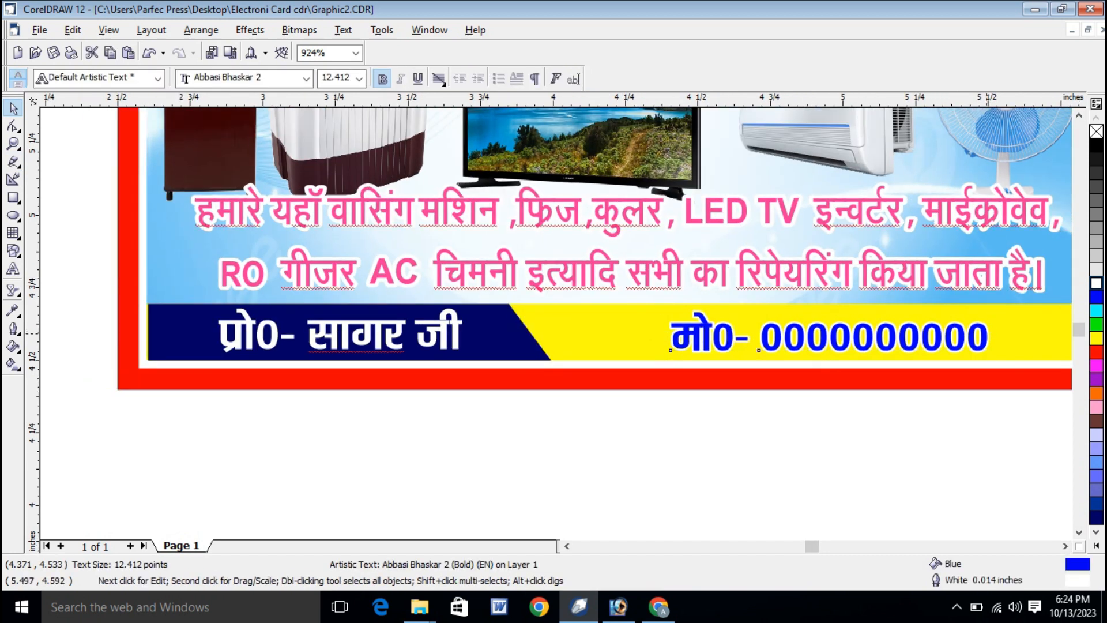
key("F8")
type(",")
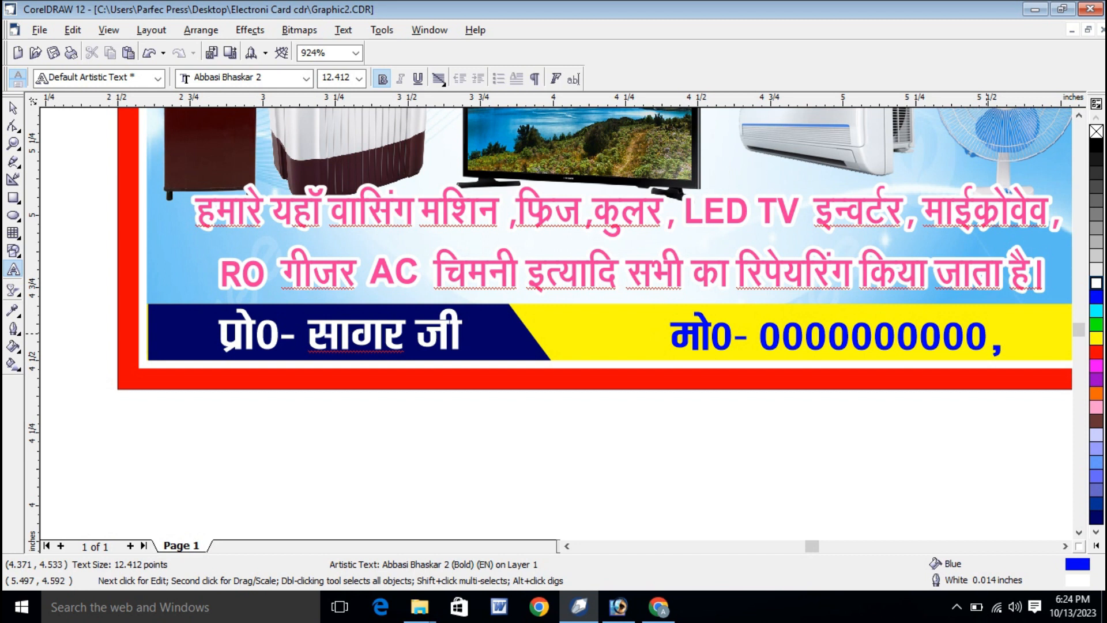
type("000000")
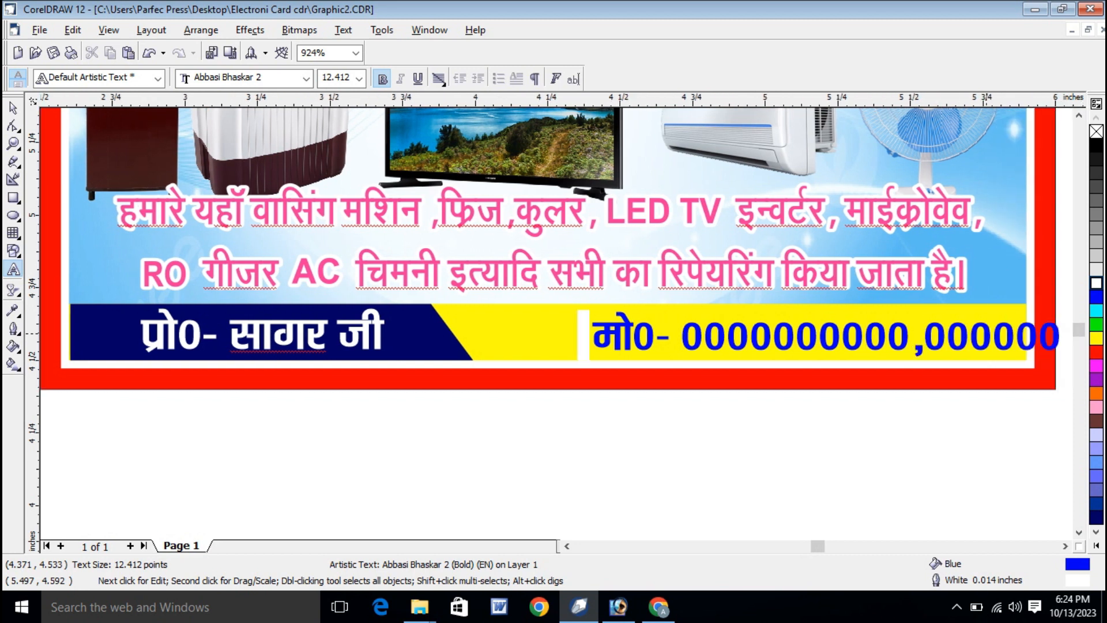
type("0000")
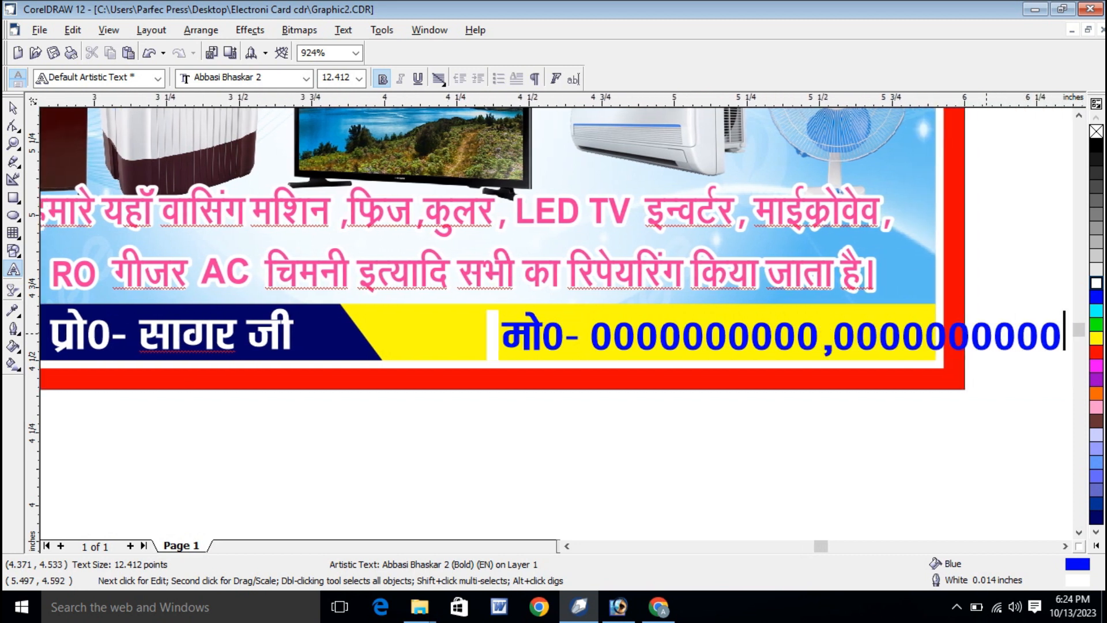
Move the mobile number line beside the navy shape and narrow it to fit within the yellow strip.
left_click(13, 108)
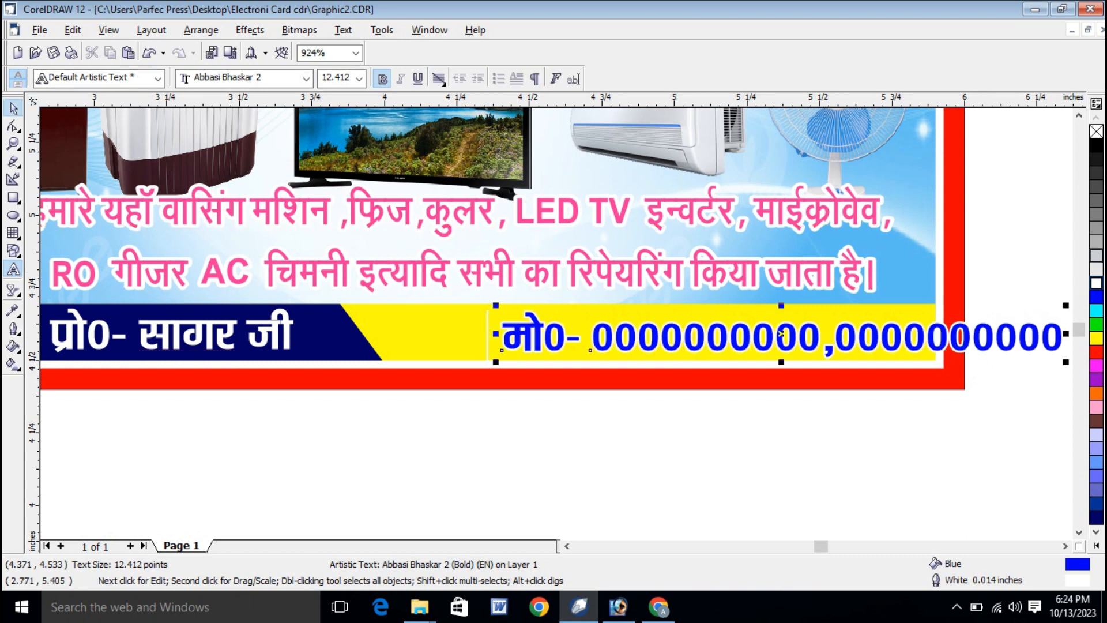
left_click_drag(991, 329, 879, 330)
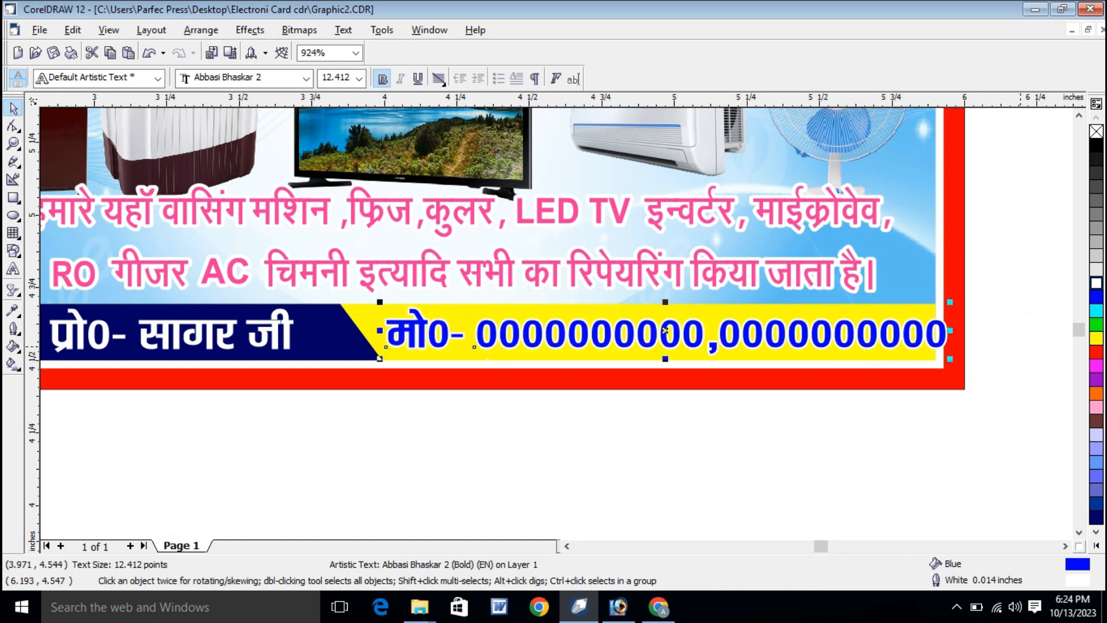
left_click_drag(955, 332, 917, 328)
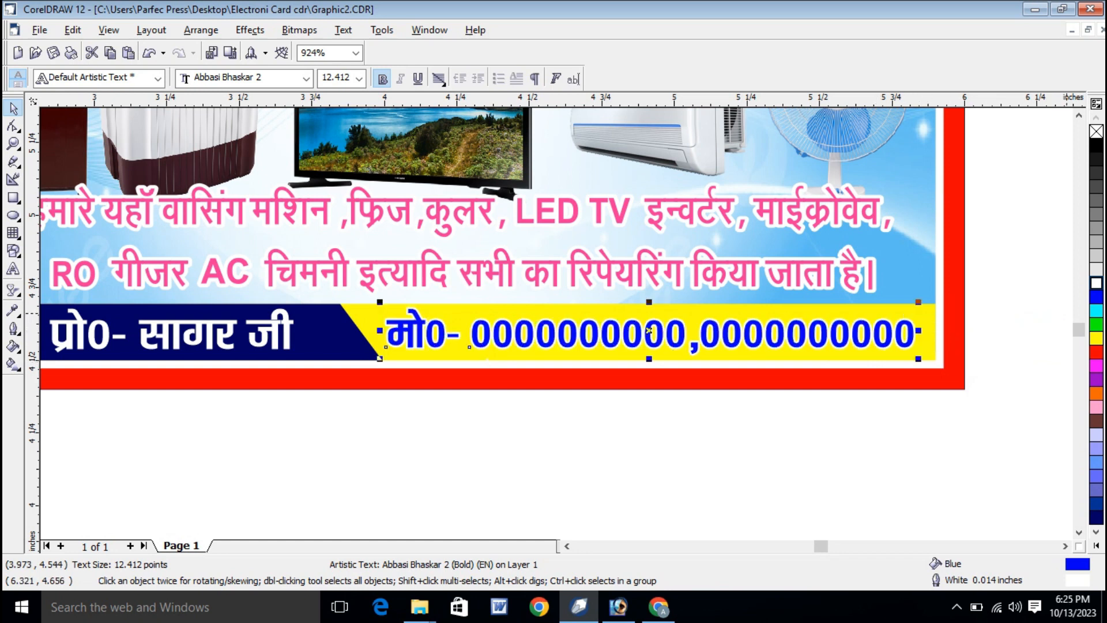
Fill the mobile number line with red and save the card.
left_click(1095, 351)
left_click(1025, 313)
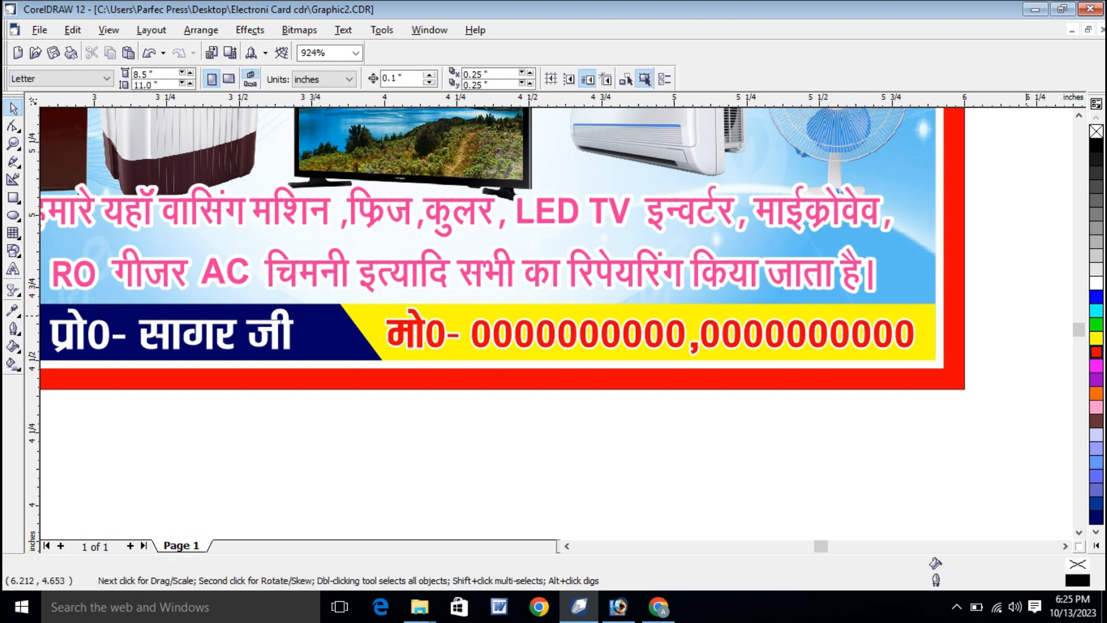
key("F4")
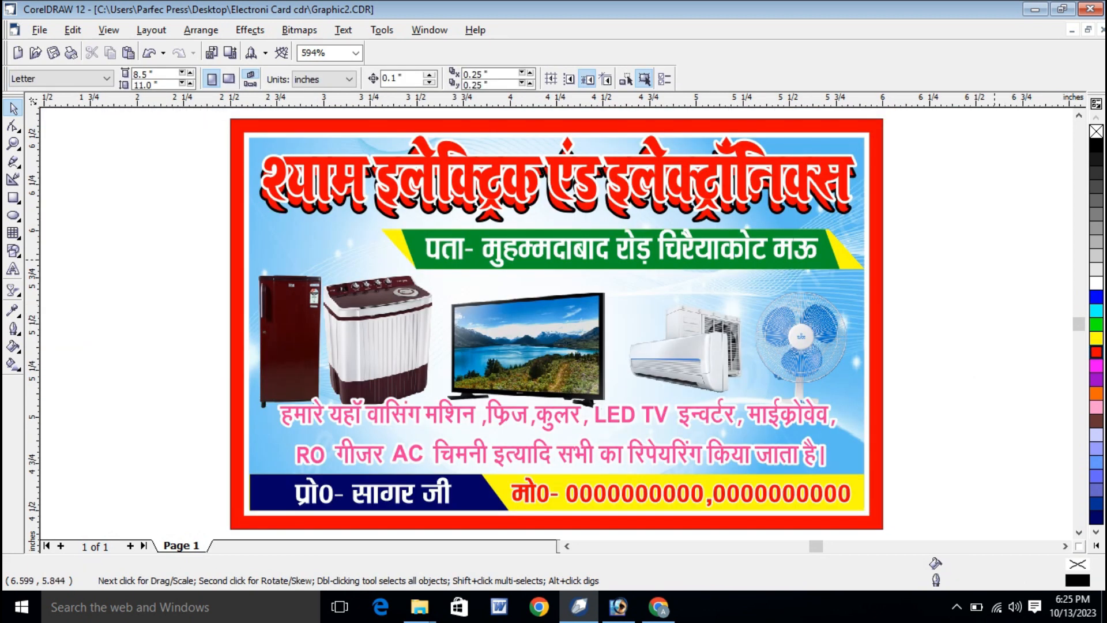
key("ctrl+s")
Try several palette colours on the 3.5 by 2.2 inch outer card rectangle and settle on an orange fill.
left_click(873, 140)
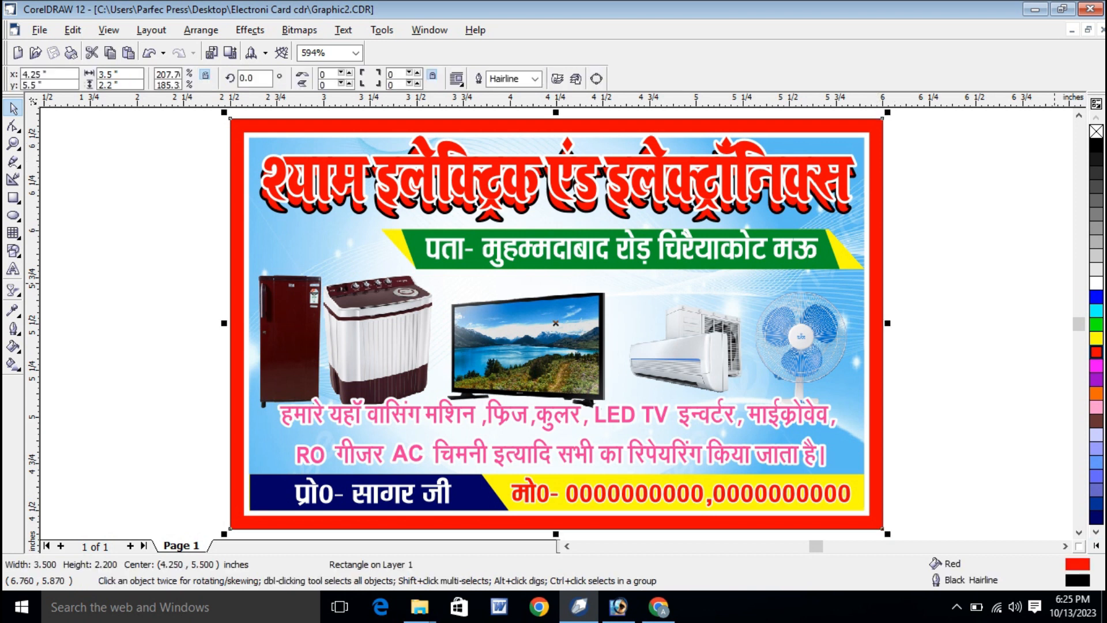
left_click(1096, 504)
left_click(1097, 490)
left_click(1096, 476)
left_click(1097, 448)
left_click(1097, 378)
left_click(1097, 365)
left_click(1096, 392)
left_click(1097, 365)
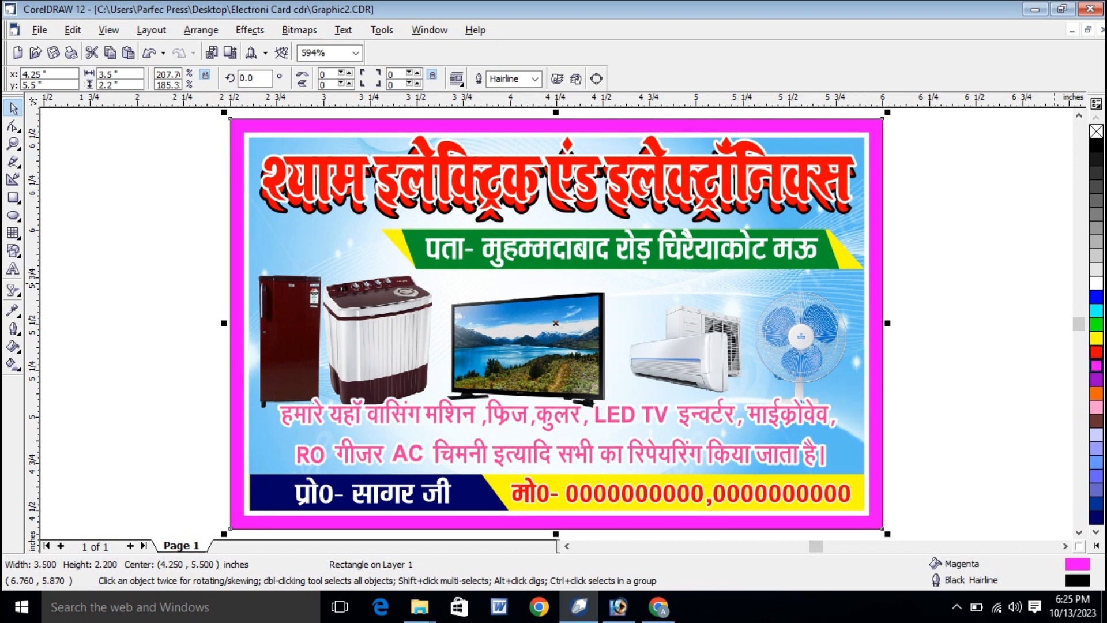
left_click(1096, 352)
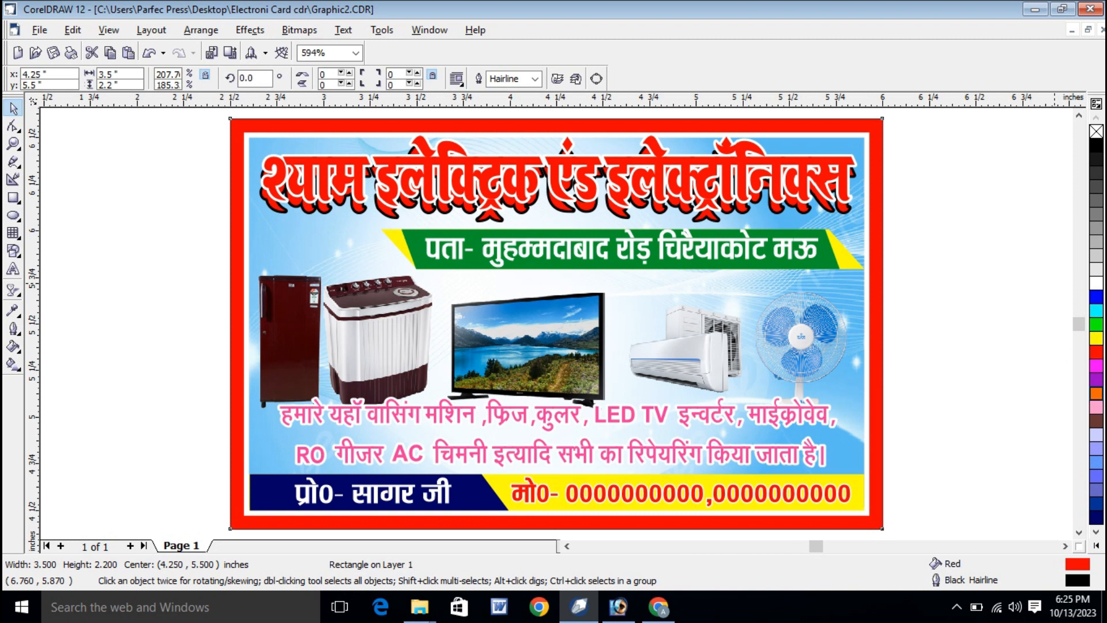
left_click(1097, 392)
left_click(1000, 274)
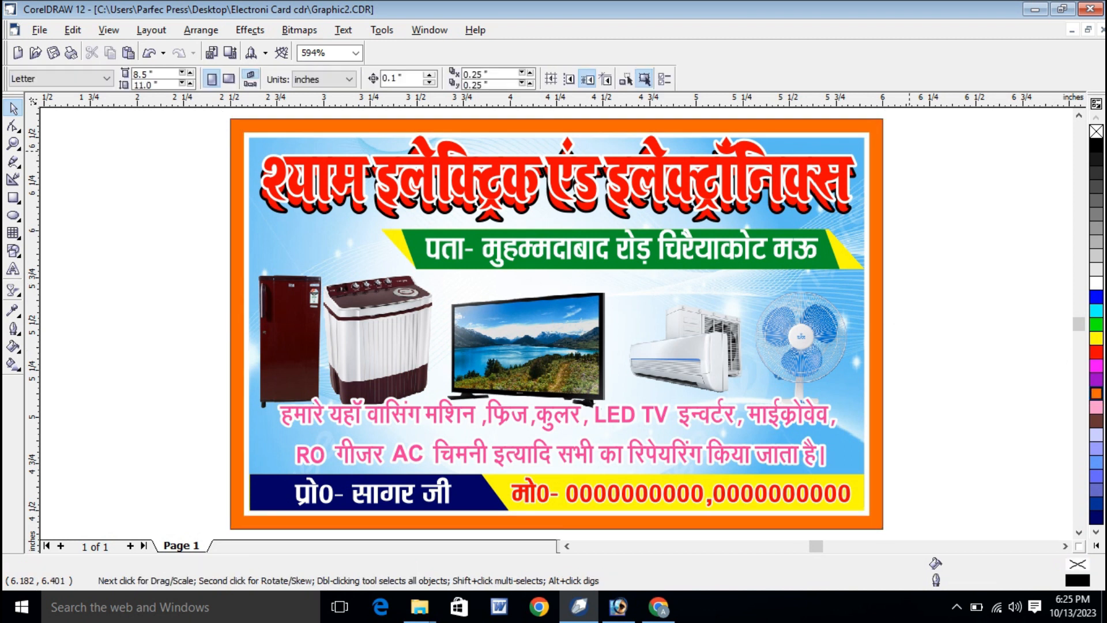
Place a copy of the blue wave bitmap inside the outer orange card rectangle as a PowerClip.
key("Tab")
key("Escape")
left_click(1035, 9)
left_click_drag(518, 173, 293, 359)
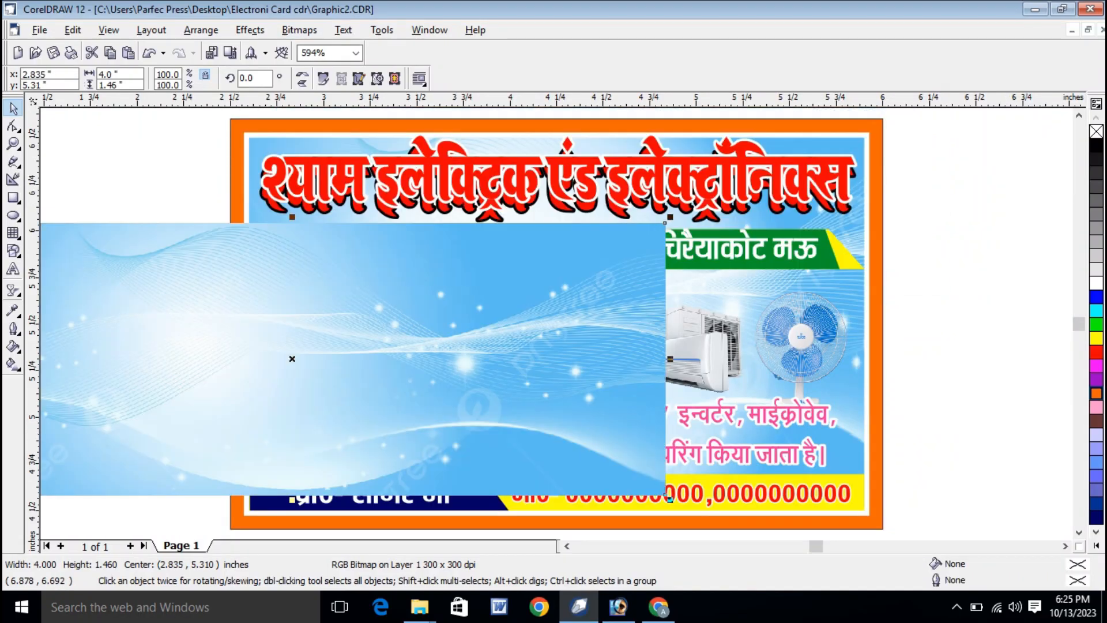
left_click(250, 30)
mouse_move(312, 211)
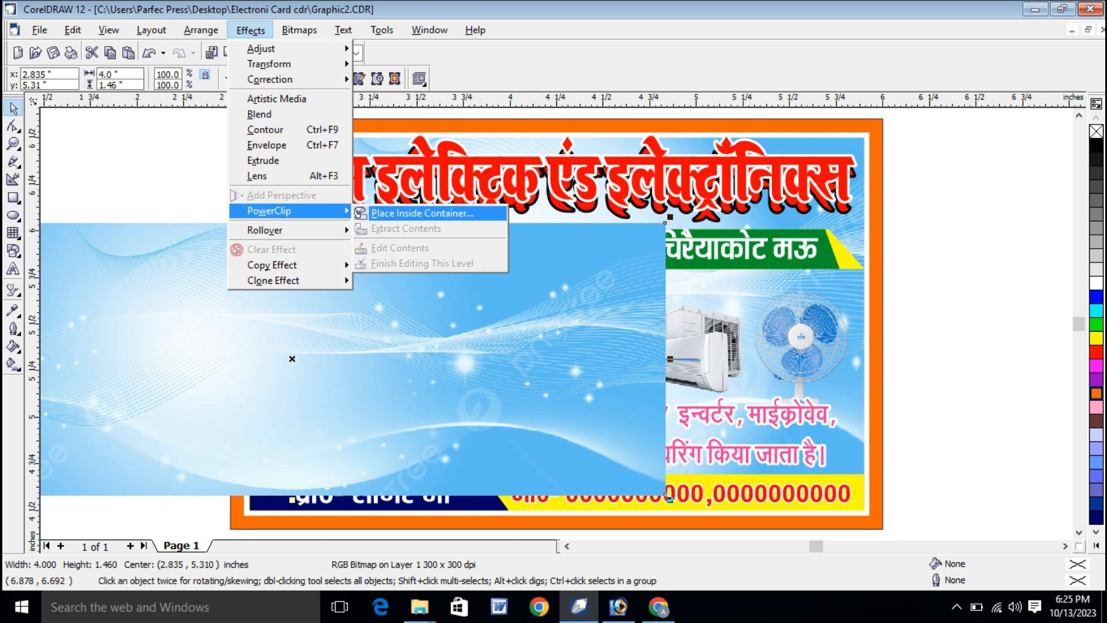
left_click(421, 213)
left_click(686, 120)
Edit the outer rectangle's PowerClip contents, stretching the wave bitmap to about 2.49 inches high and positioning it over the whole card.
right_click(687, 117)
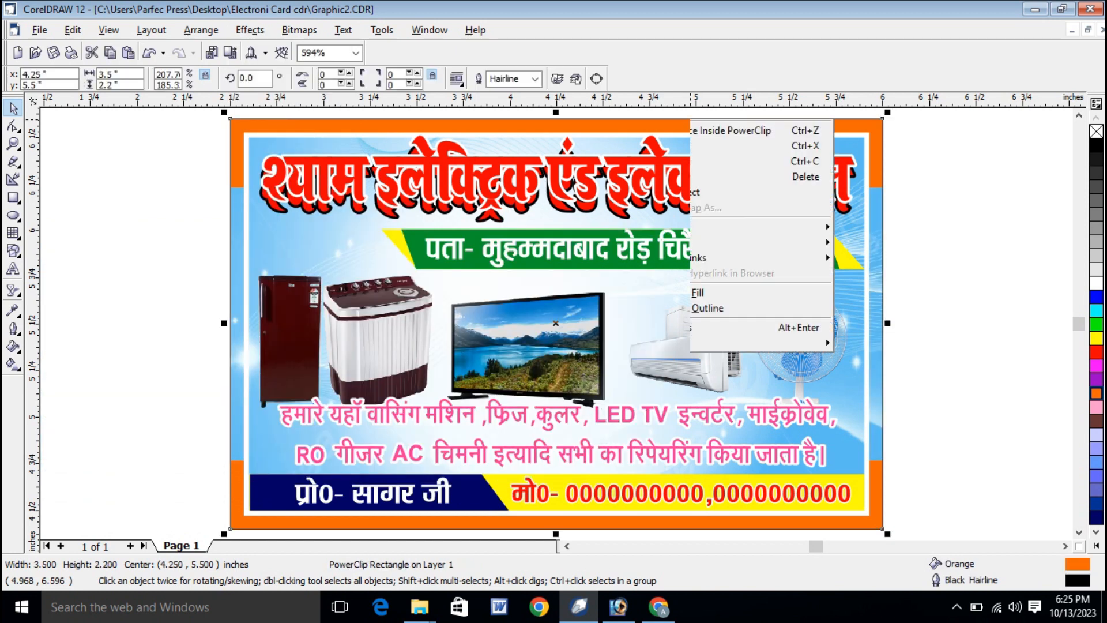
left_click(727, 141)
left_click_drag(747, 436, 753, 330)
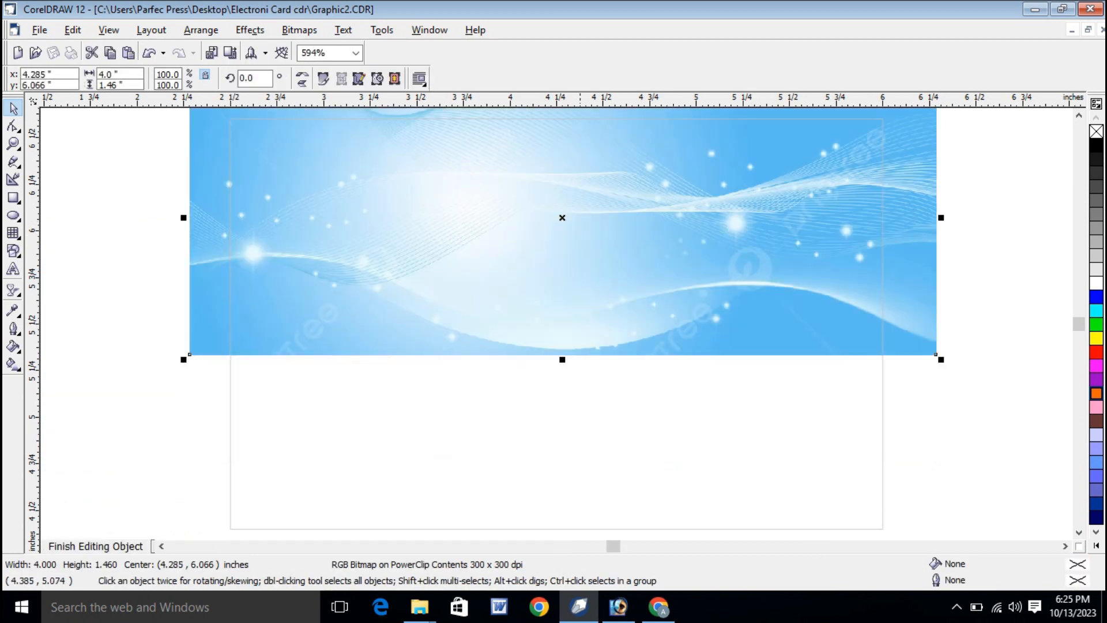
left_click_drag(562, 360, 559, 500)
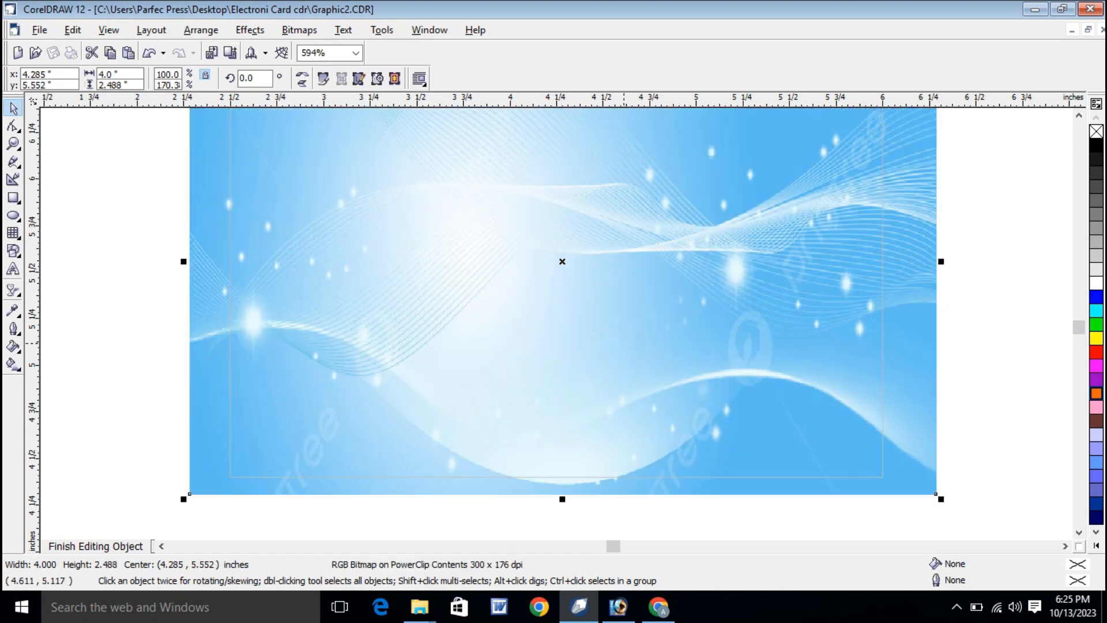
scroll(625, 342, "up", 2)
scroll(624, 342, "down", 9)
left_click_drag(630, 333, 642, 333)
left_click(88, 546)
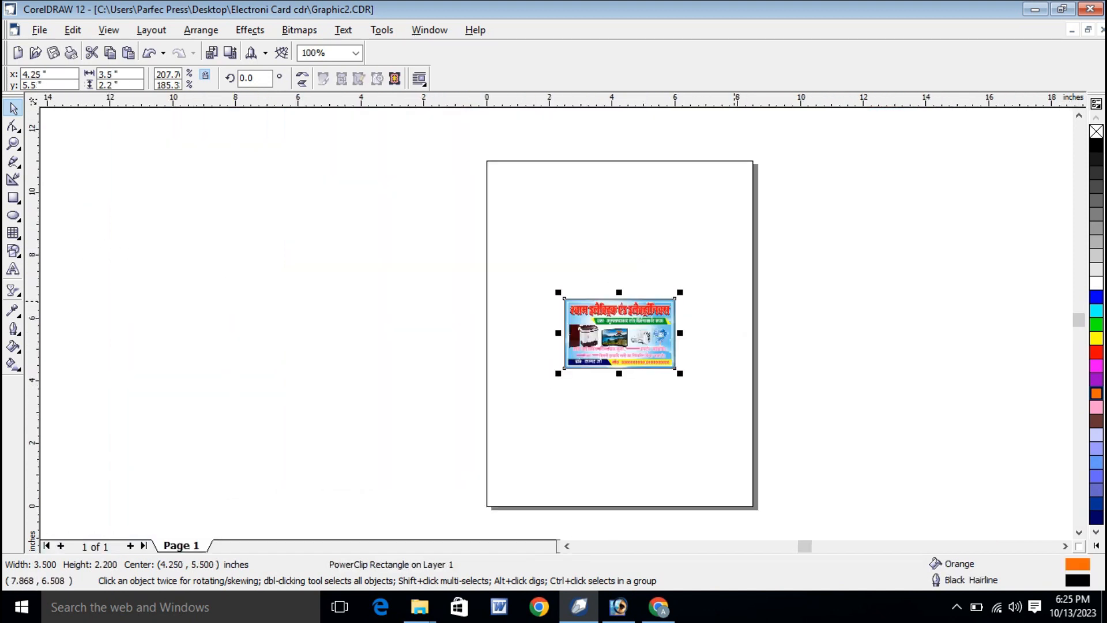
left_click(230, 259)
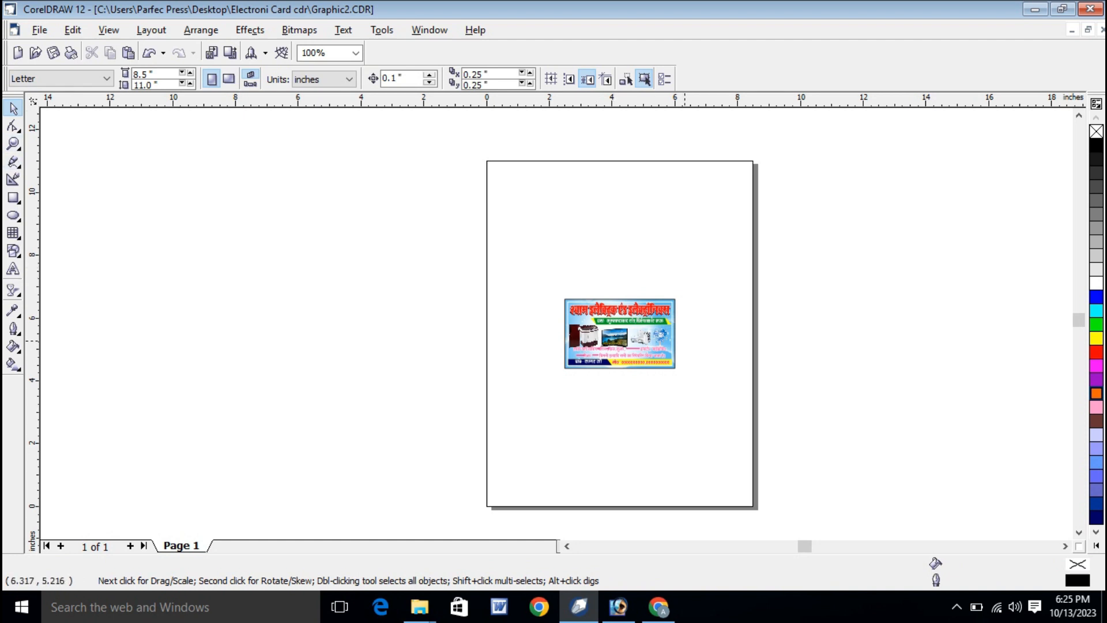
key("F4")
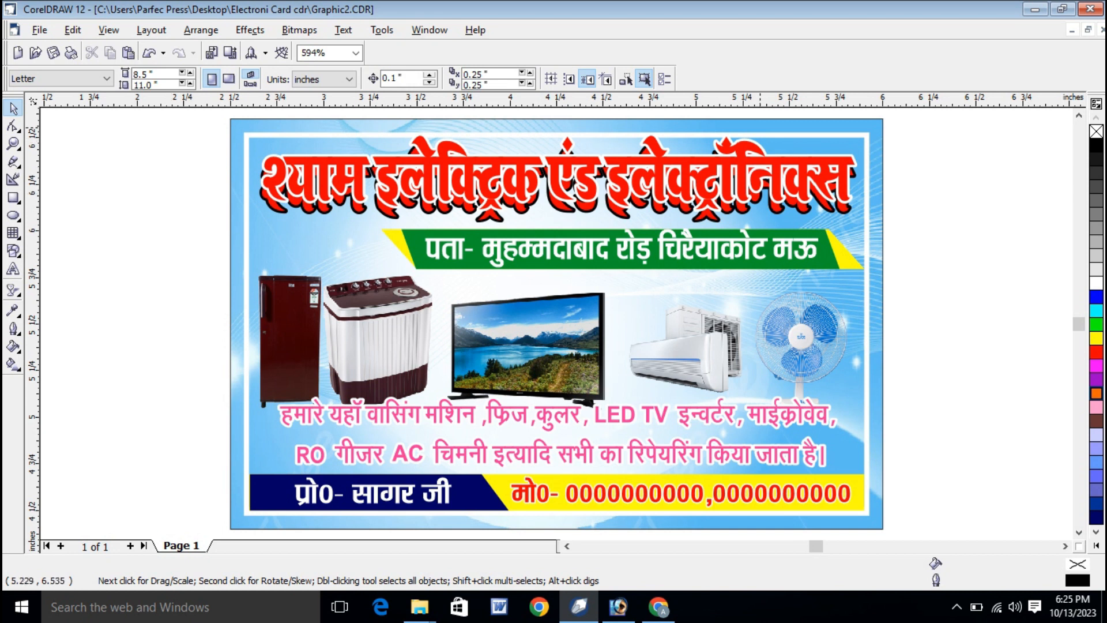
Apply a Gaussian Blur with a 6.0 pixel radius to the wave bitmap inside the outer rectangle's PowerClip.
right_click(837, 120)
left_click(845, 145)
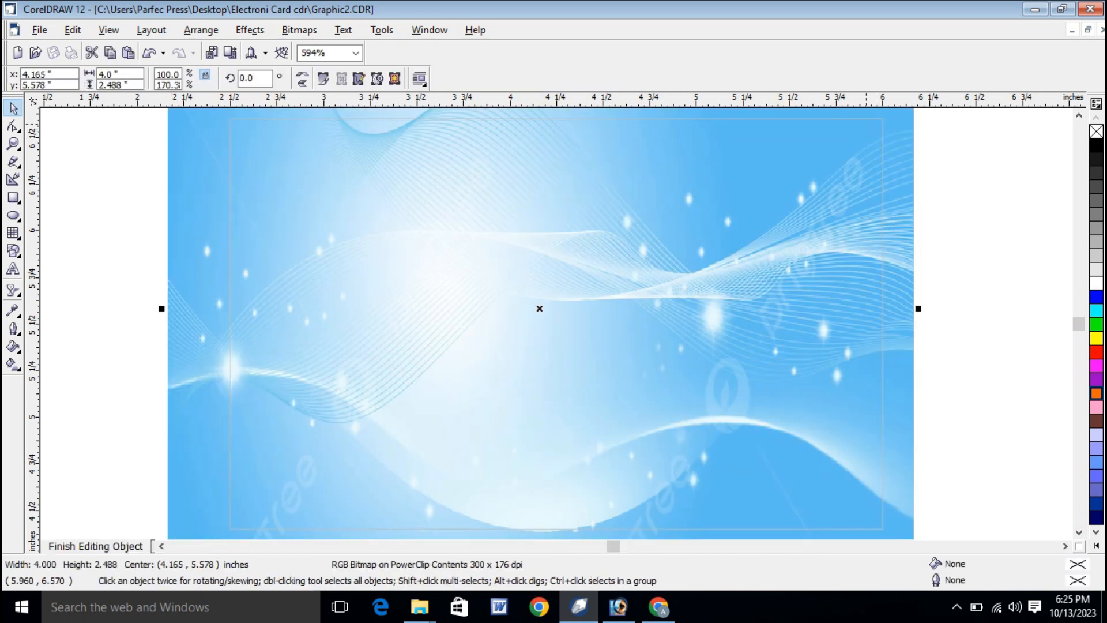
left_click(250, 30)
left_click(250, 30)
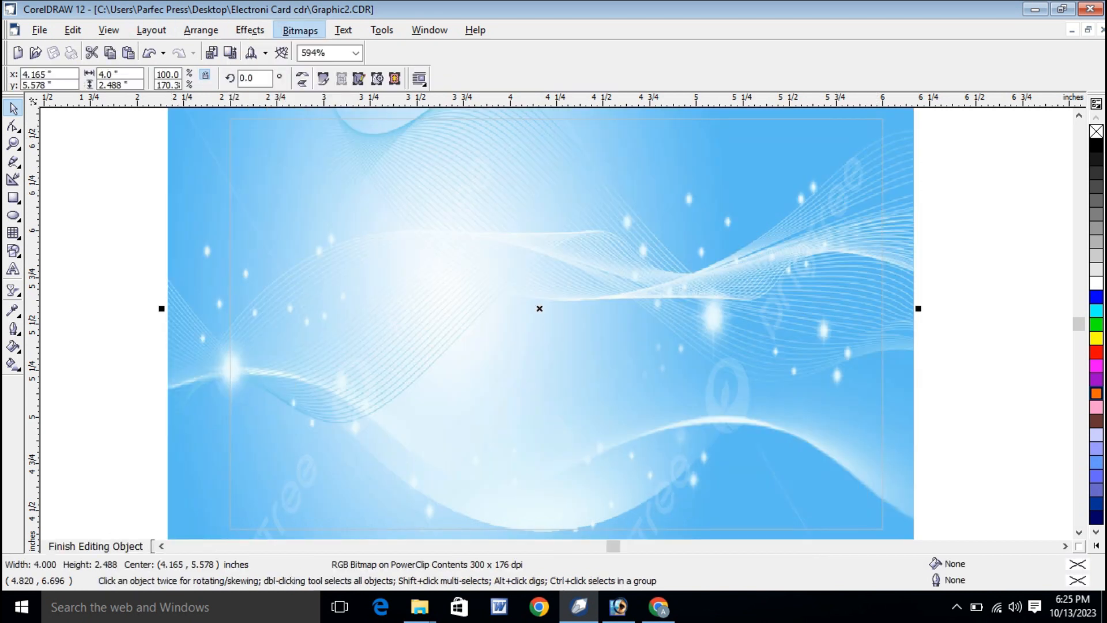
left_click(299, 30)
mouse_move(323, 250)
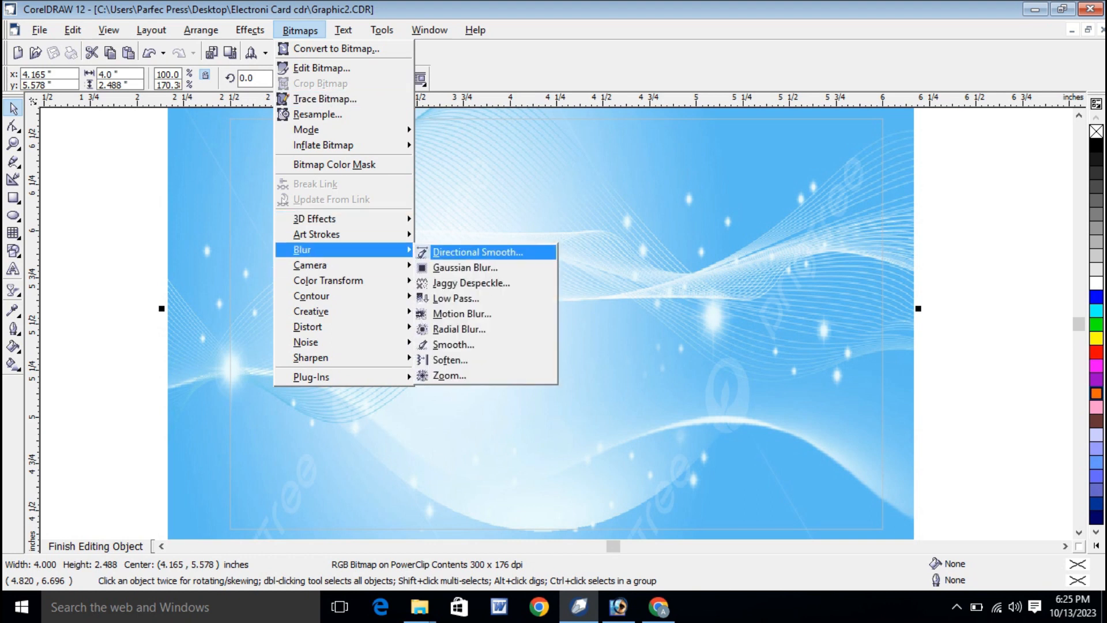
left_click(461, 265)
left_click(466, 288)
left_click(453, 288)
left_click(395, 339)
left_click(595, 339)
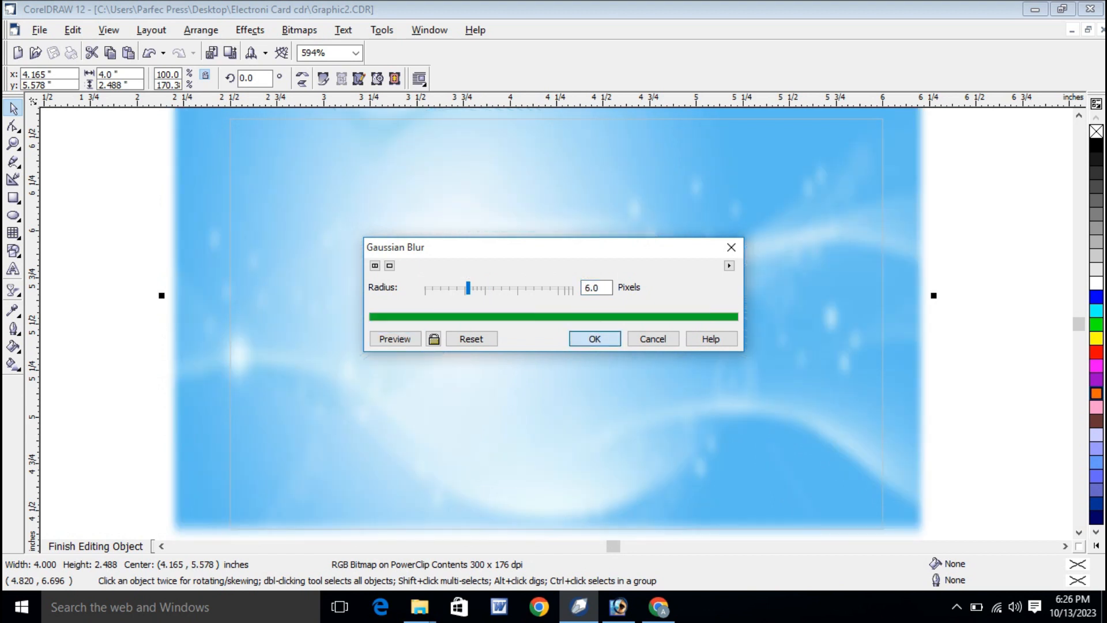
left_click(109, 546)
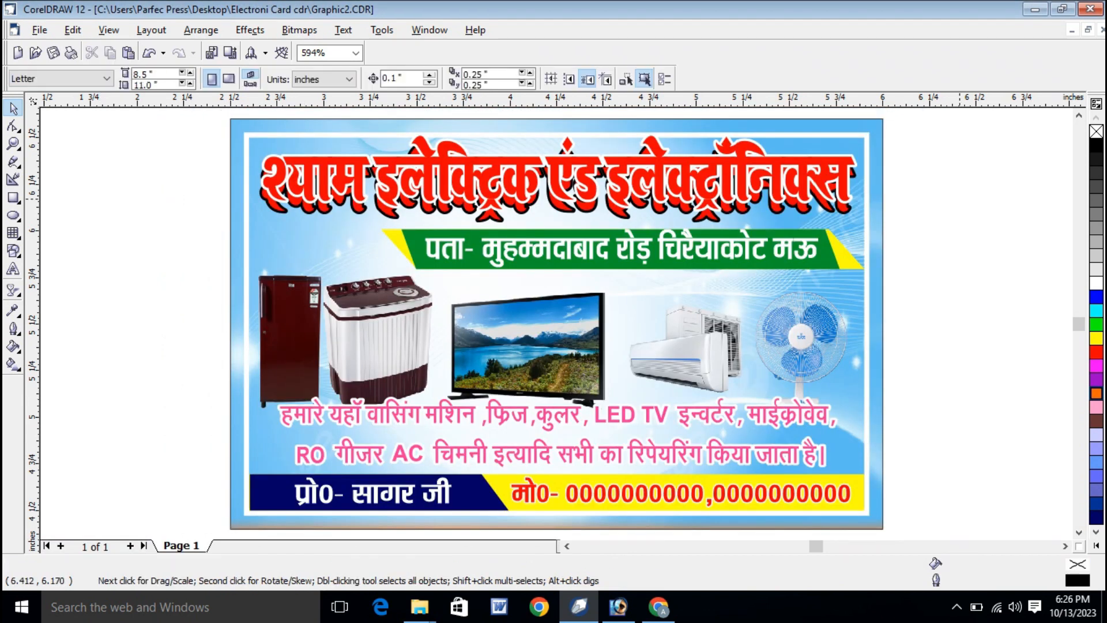
Fill the green address strip with blue.
scroll(934, 173, "down", 1)
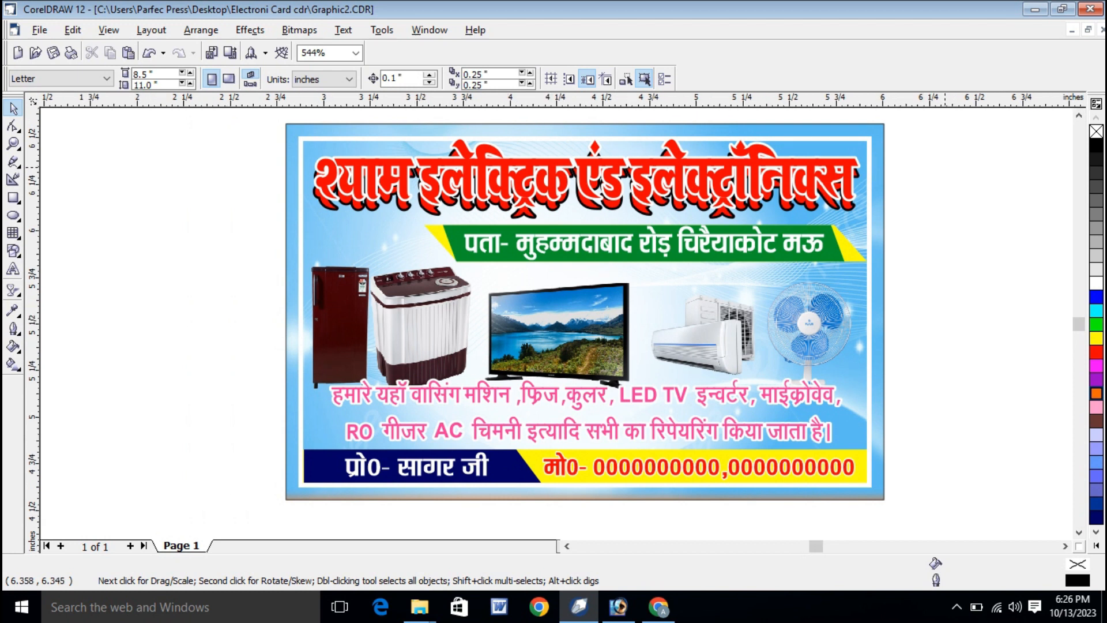
scroll(888, 173, "up", 1)
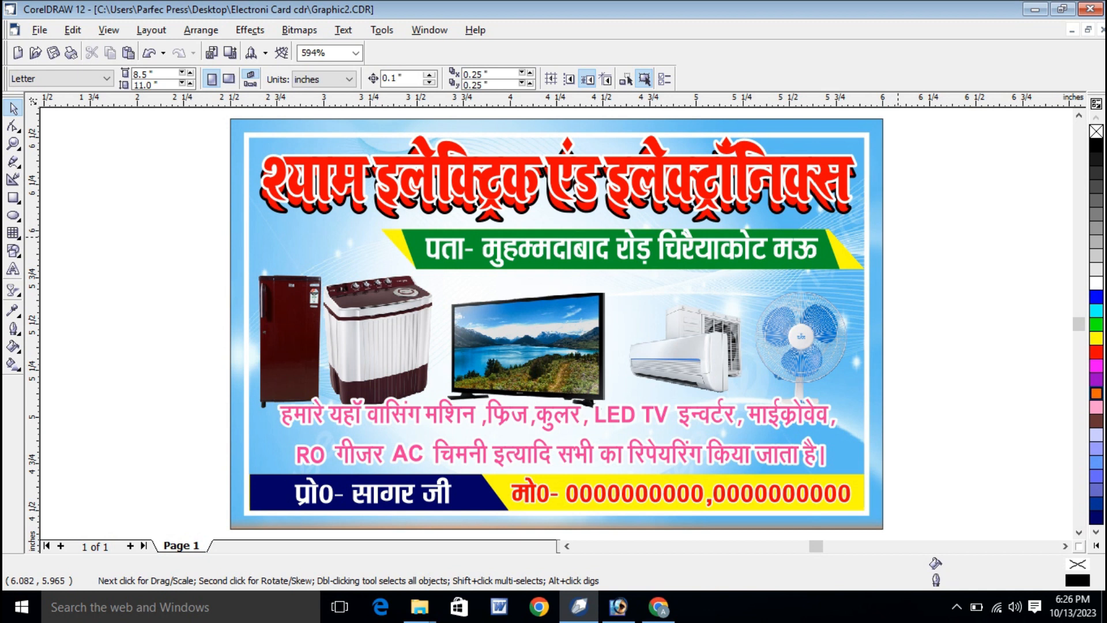
left_click(826, 259)
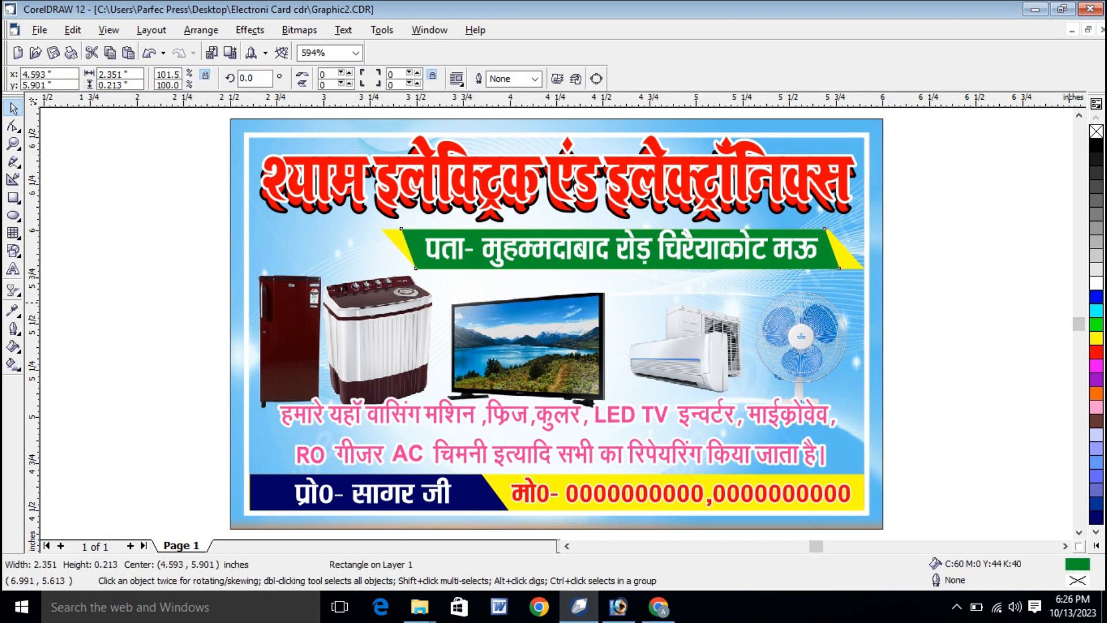
left_click(1096, 297)
left_click(995, 206)
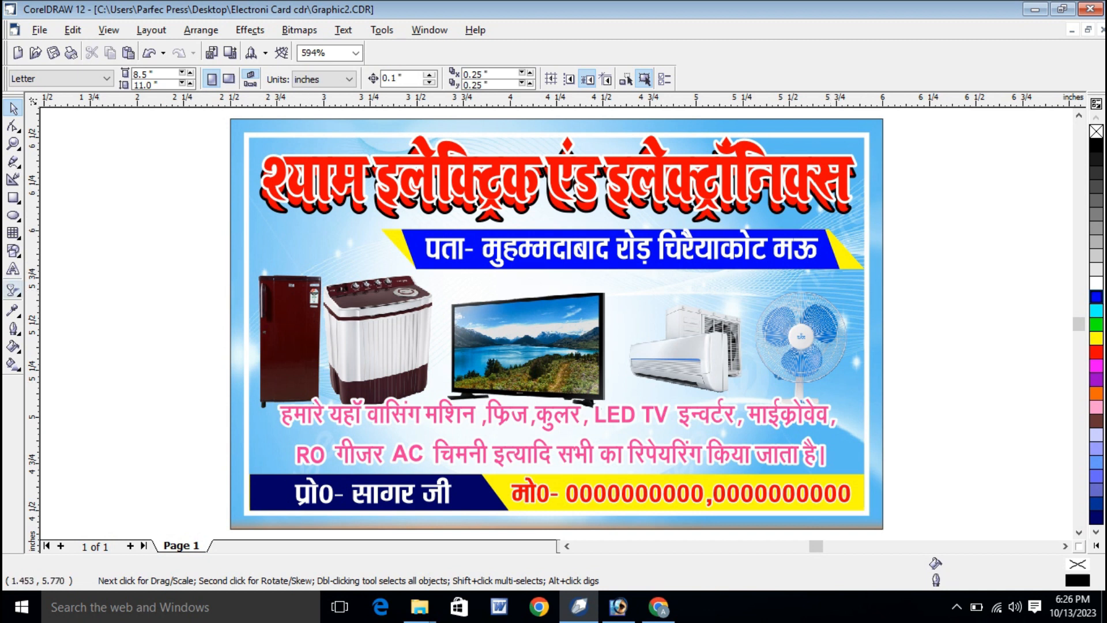
Blend the front copy of the shop name into the copy behind it.
left_click(13, 290)
left_click(47, 291)
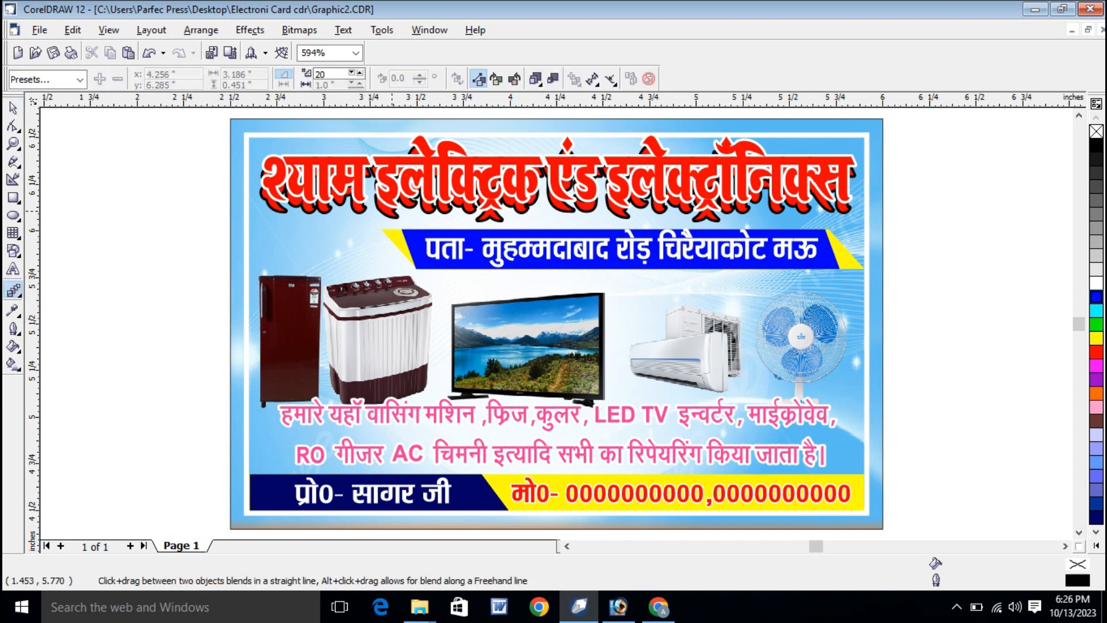
left_click(557, 173)
left_click_drag(276, 173, 276, 171)
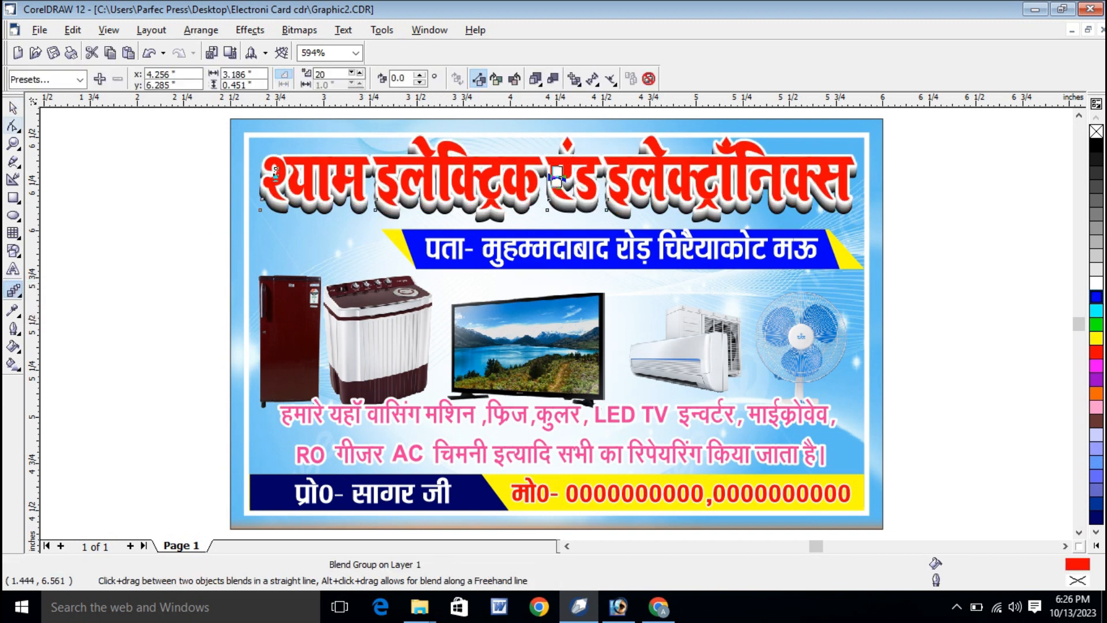
left_click(14, 108)
left_click(925, 228)
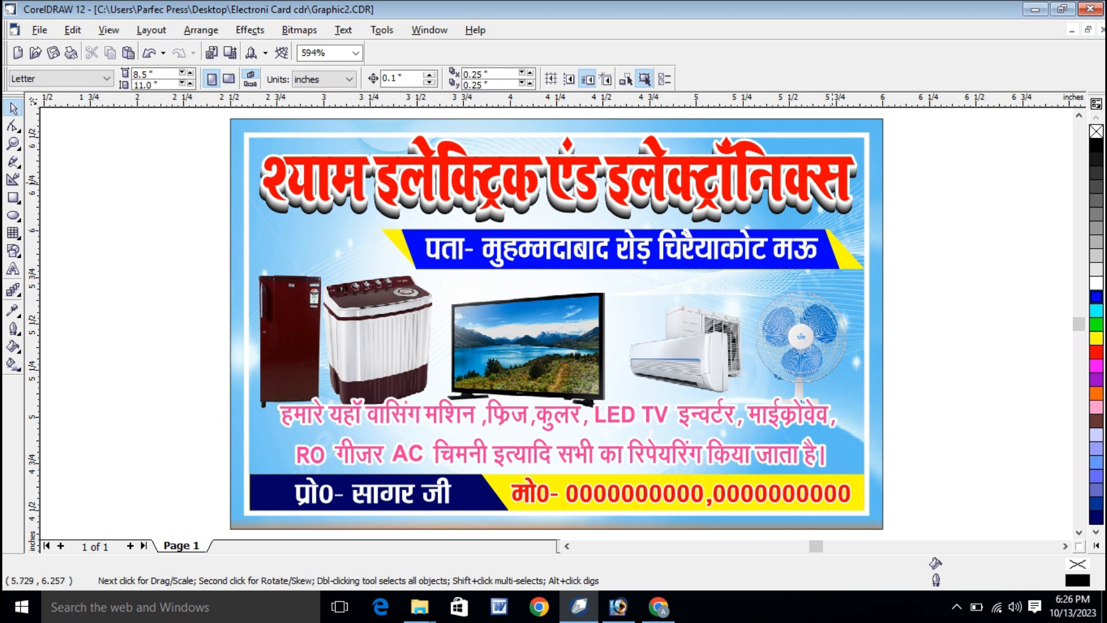
Try a yellow fill with a black outline on the front copy of the blended shop name.
left_click(827, 174)
left_click(1096, 338)
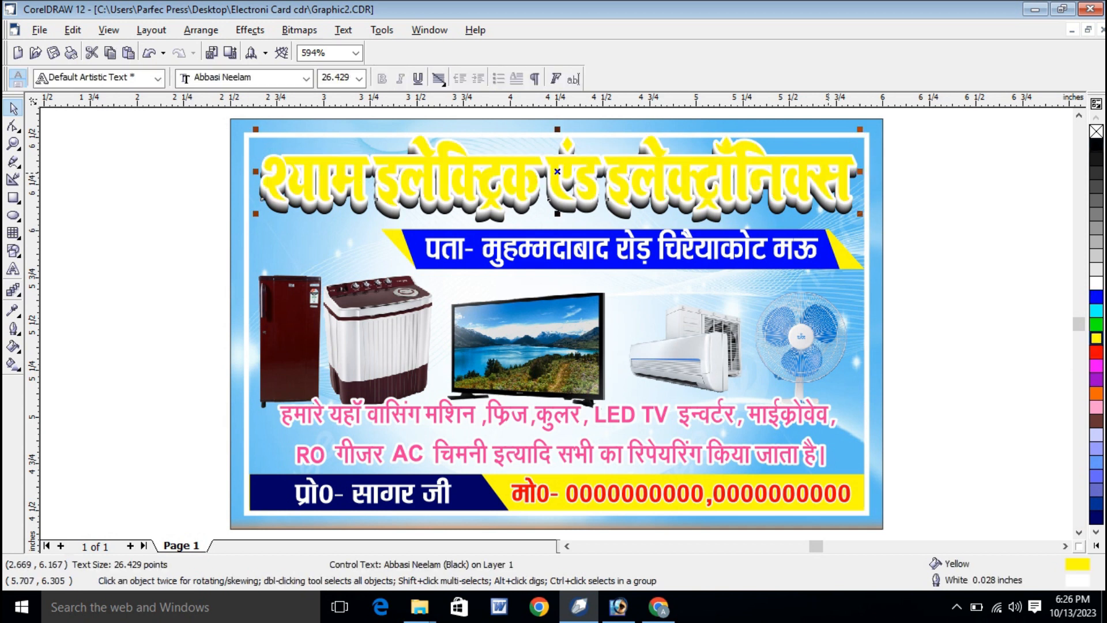
right_click(1096, 144)
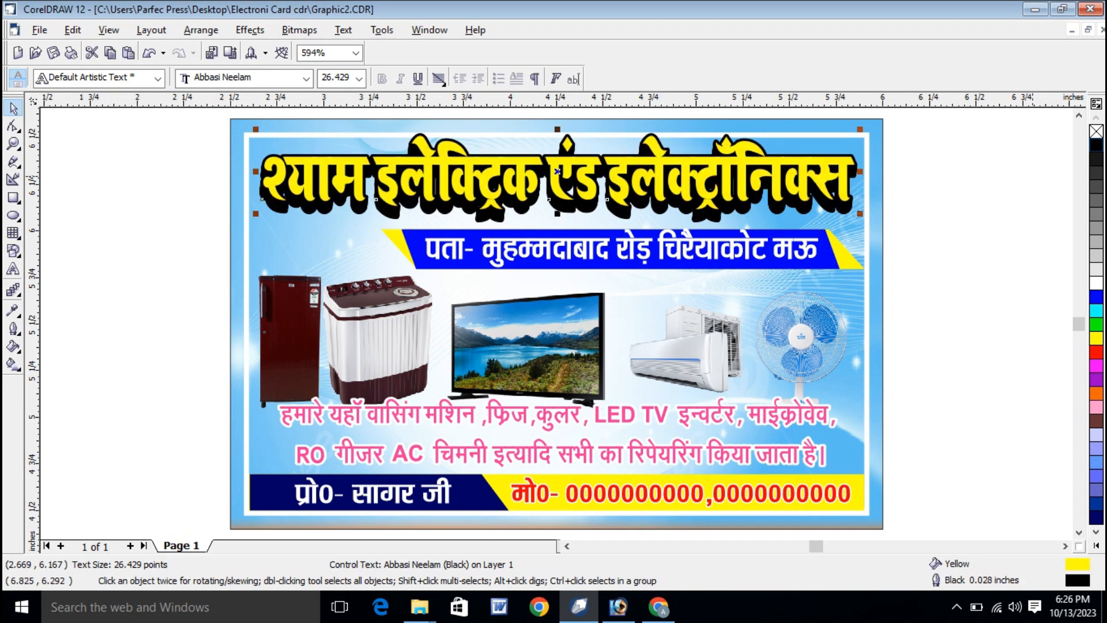
left_click(1008, 175)
Undo the shop name's black outline, yellow fill and blend.
key("ctrl+z")
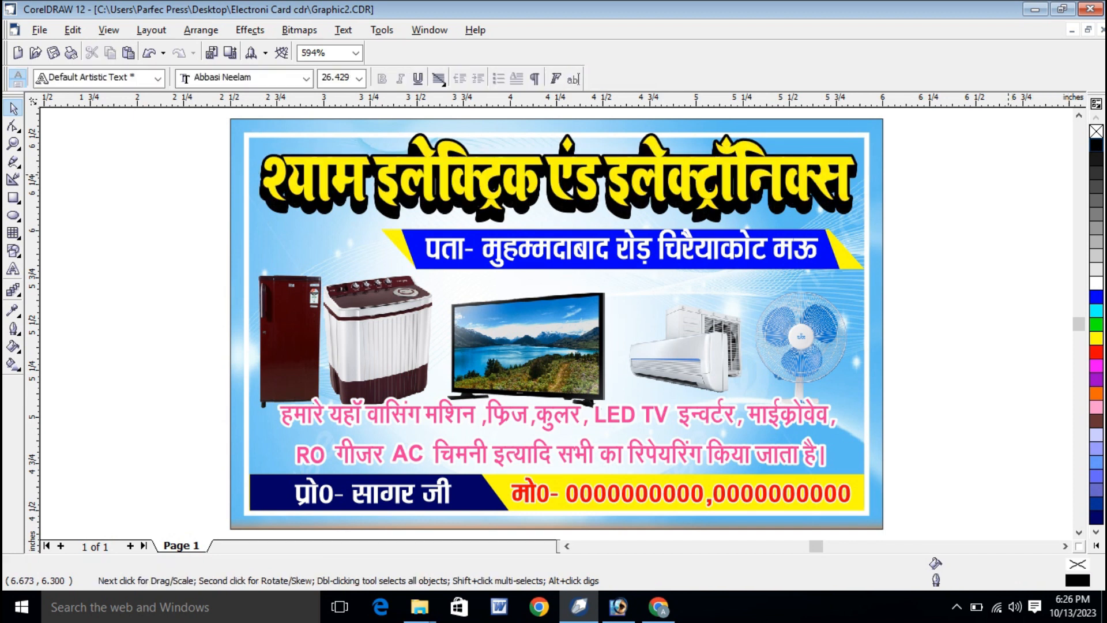
key("ctrl+z")
key("ctrl+z")
key("ctrl+z")
key("ctrl+z")
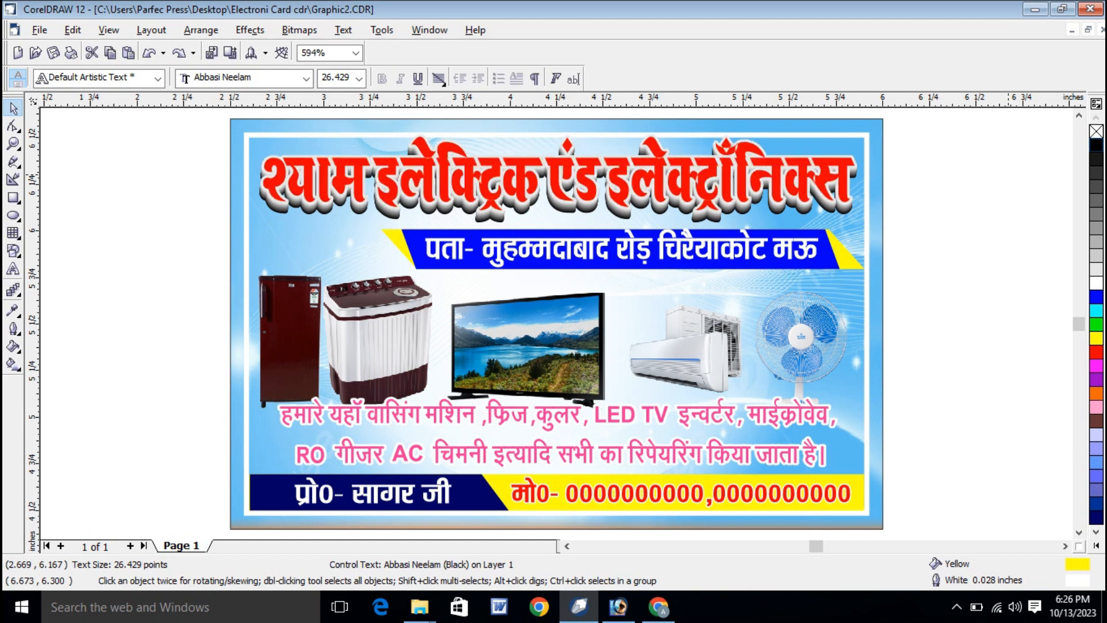
key("ctrl+z")
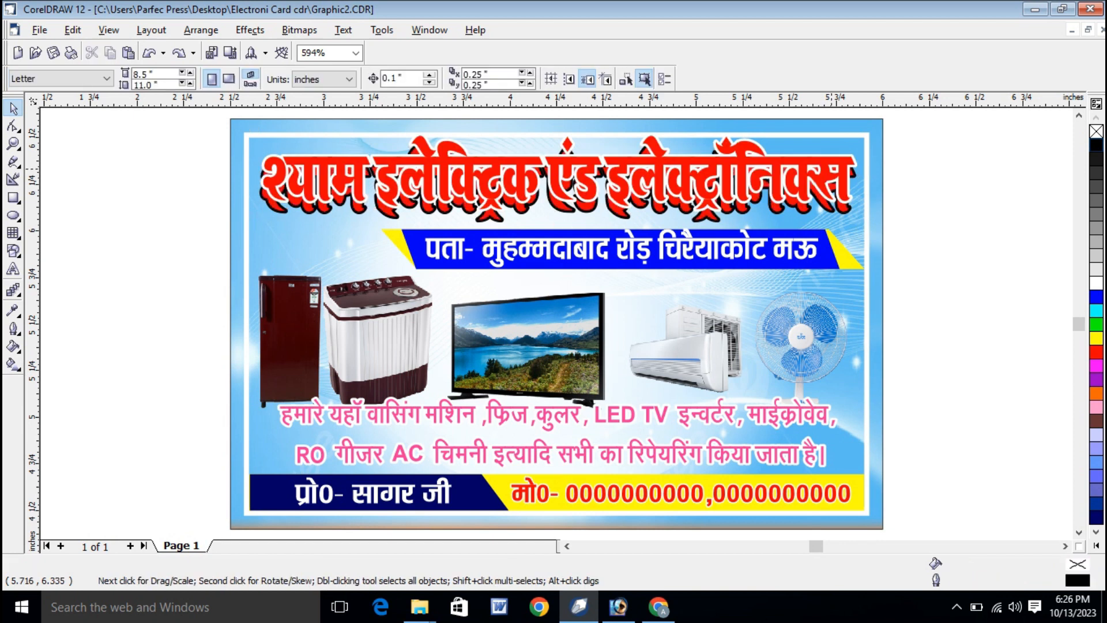
Fill the front copy of the shop name with yellow and undo a trial black outline on it.
left_click(1096, 338)
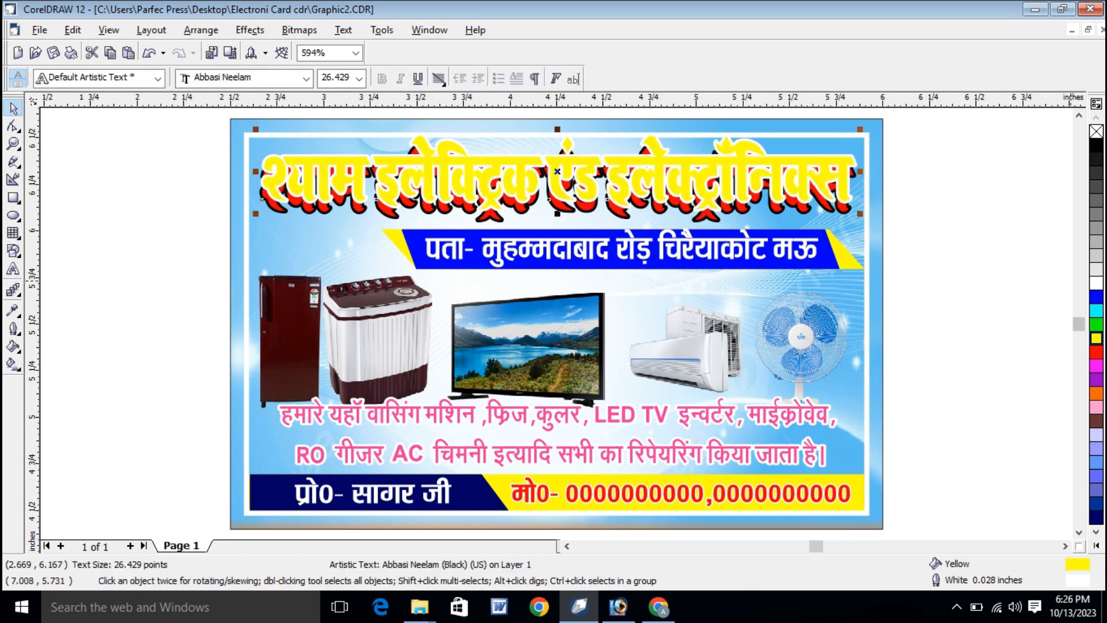
key("Escape")
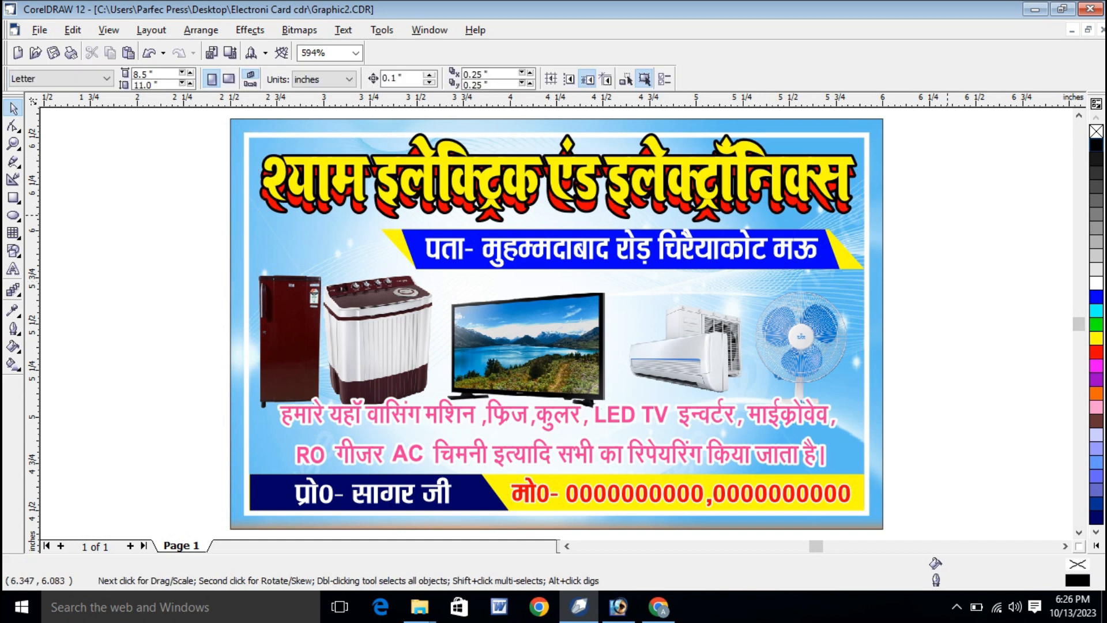
key("ctrl+z")
key("Escape")
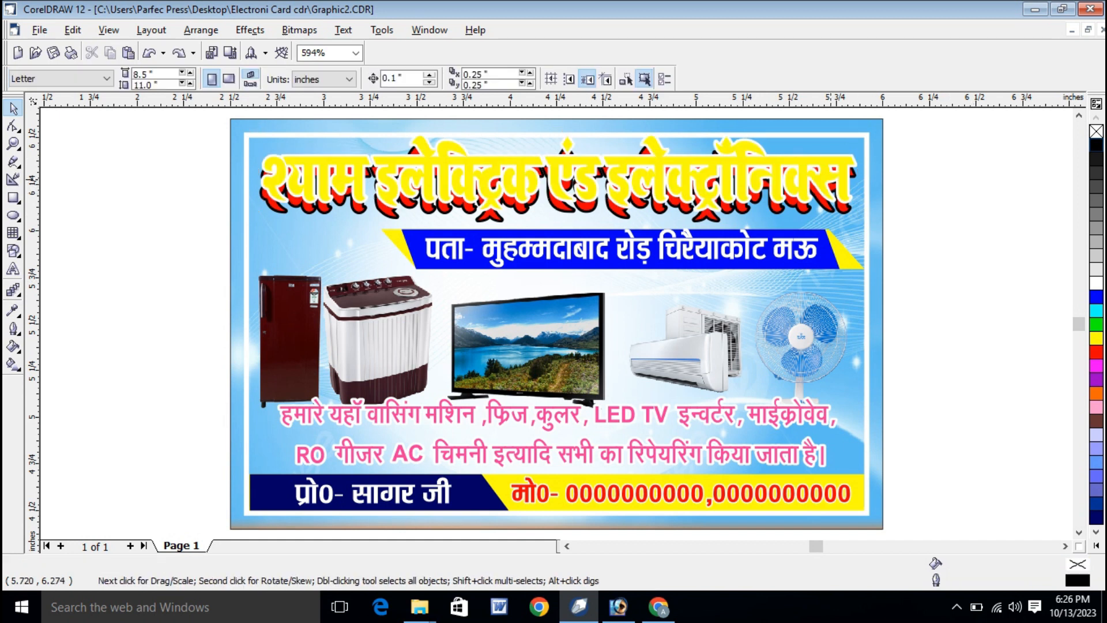
Set the outline of the front copy of the shop name to yellow.
right_click(1096, 145)
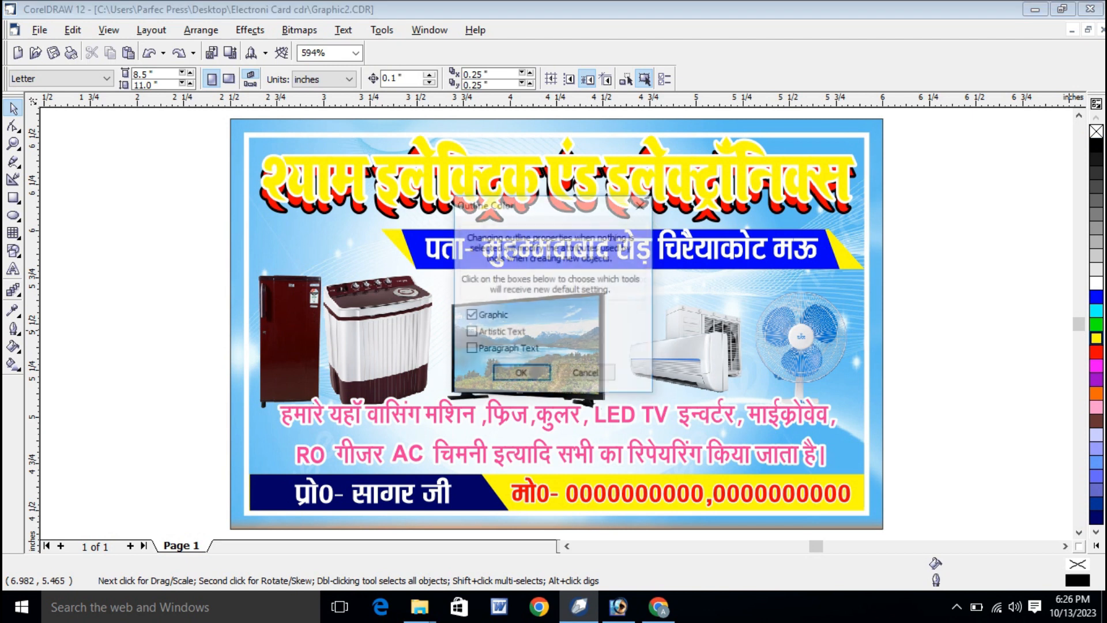
key("Escape")
left_click(827, 175)
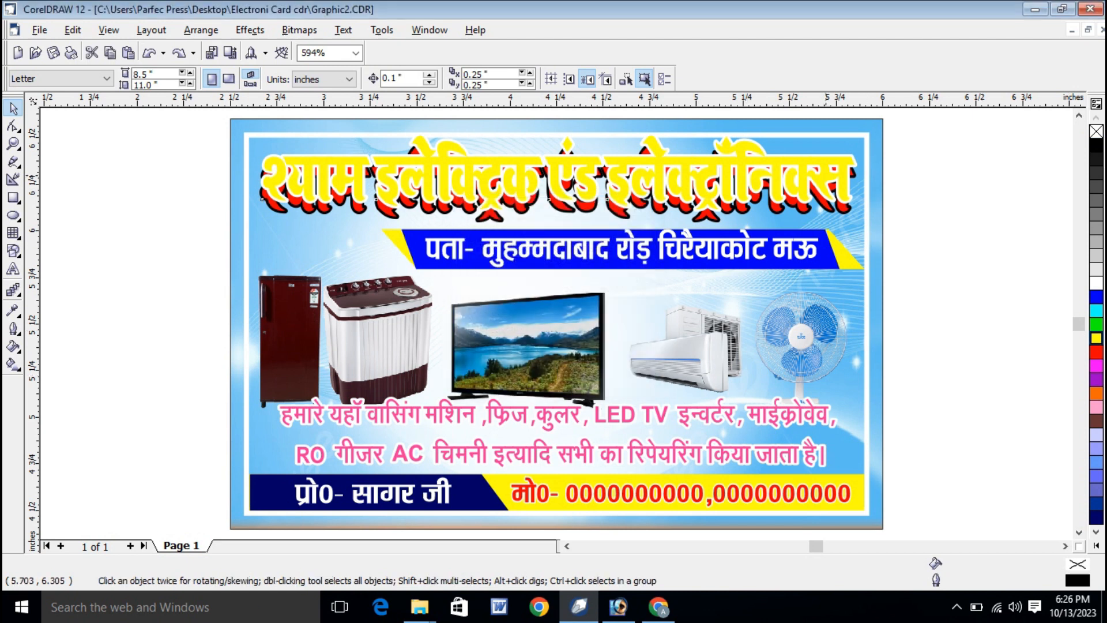
right_click(1096, 339)
key("Escape")
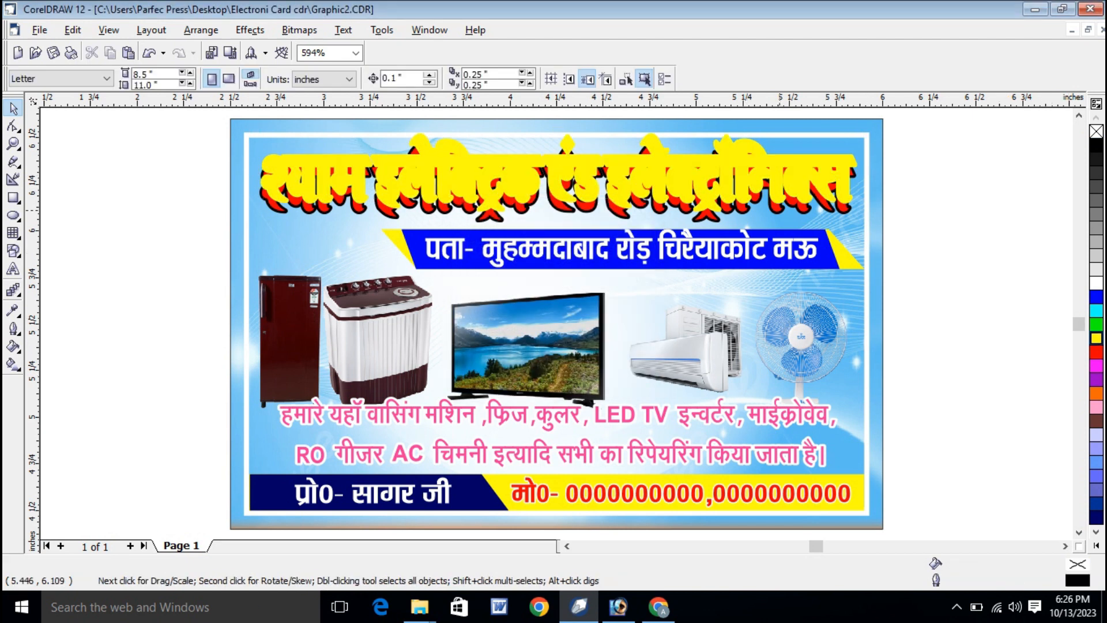
Set the rear shop name copy's outline to red and blend it with the yellow front copy.
left_click(833, 211)
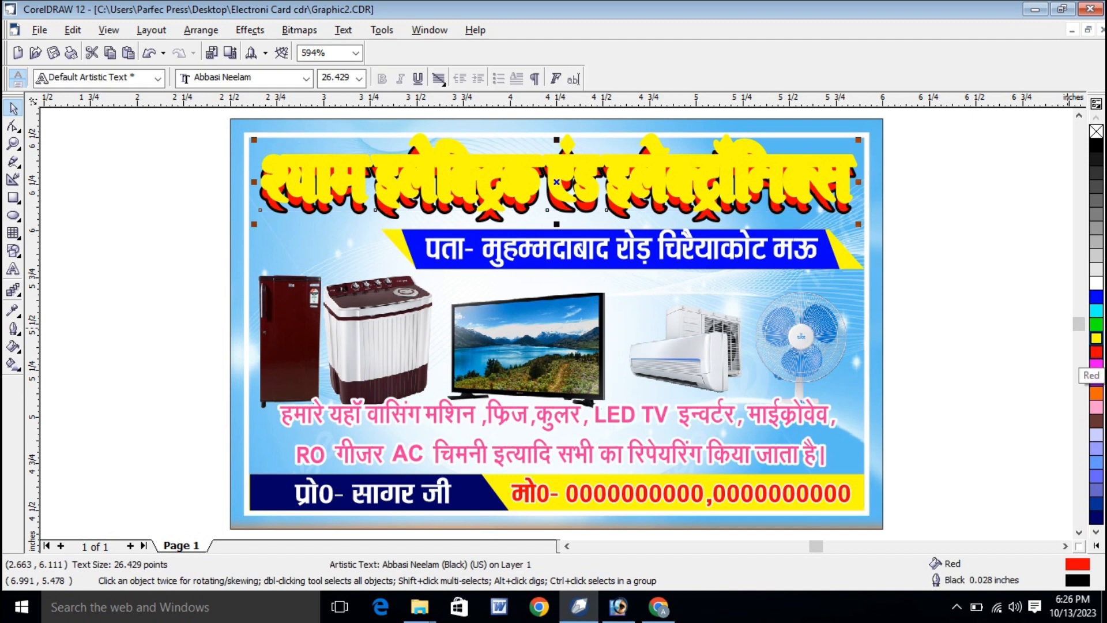
right_click(1096, 352)
left_click(13, 290)
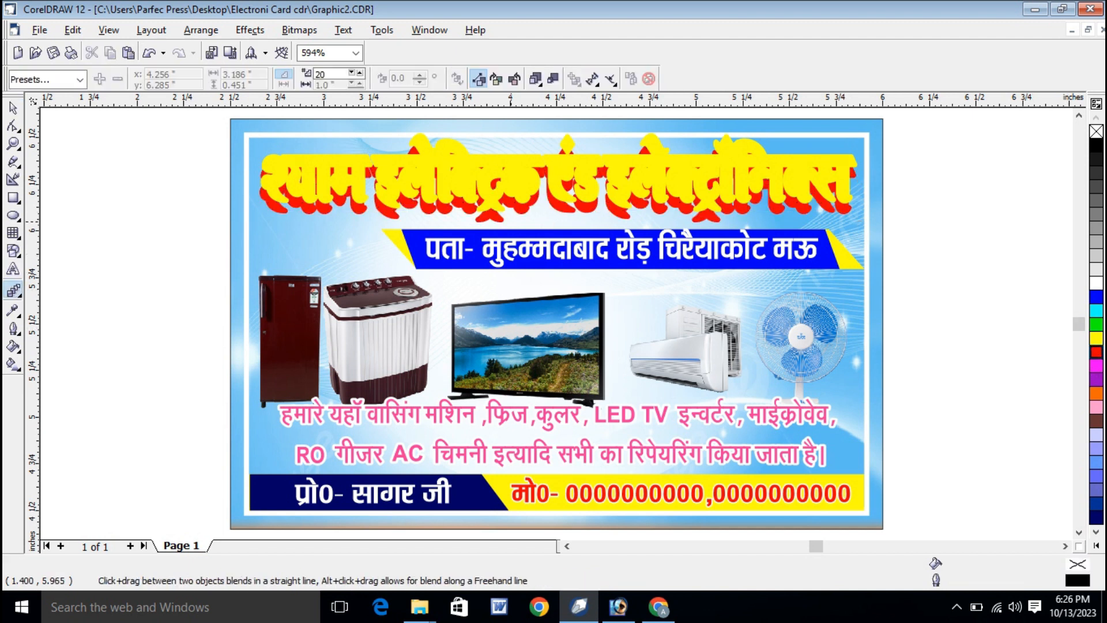
left_click_drag(275, 173, 556, 177)
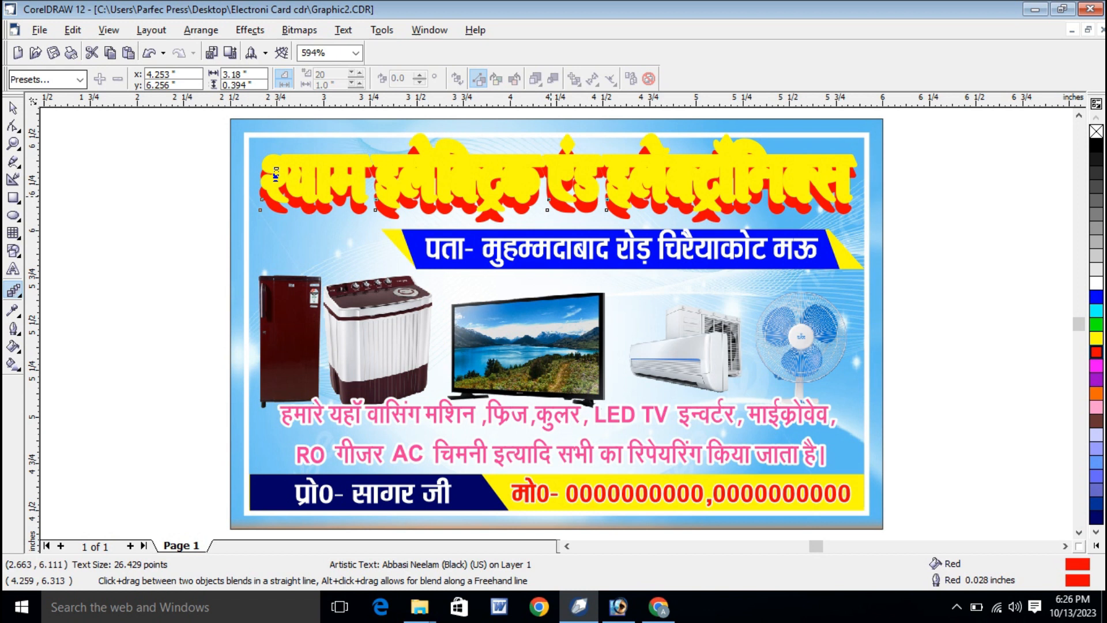
left_click(13, 108)
key("Escape")
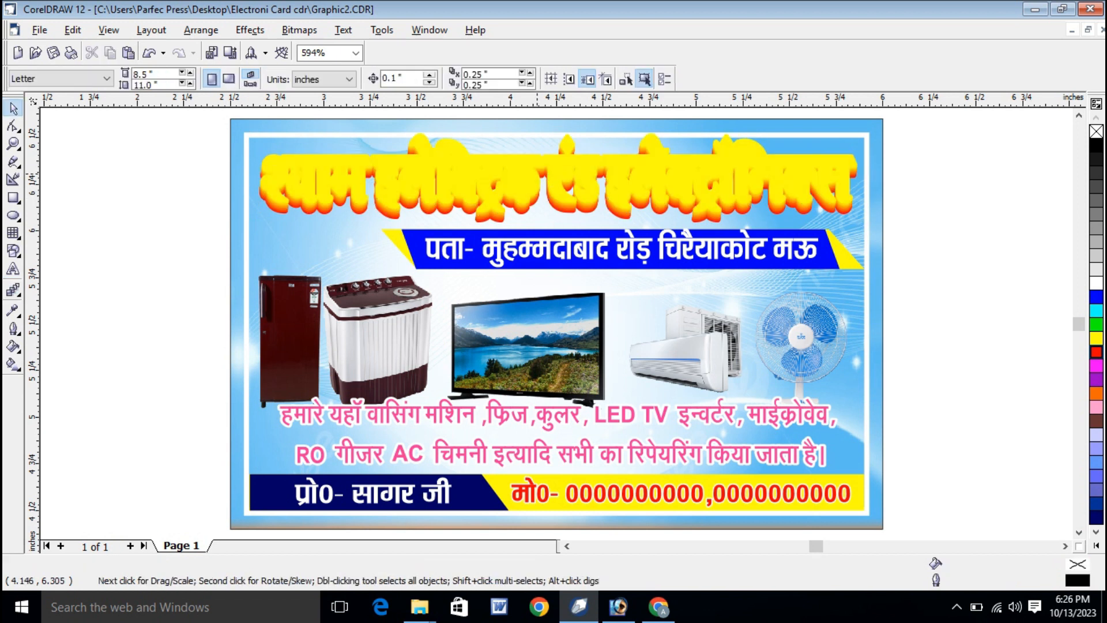
Duplicate the front copy of the shop name in place, fill the duplicate with red and give it a white outline.
left_click(567, 172)
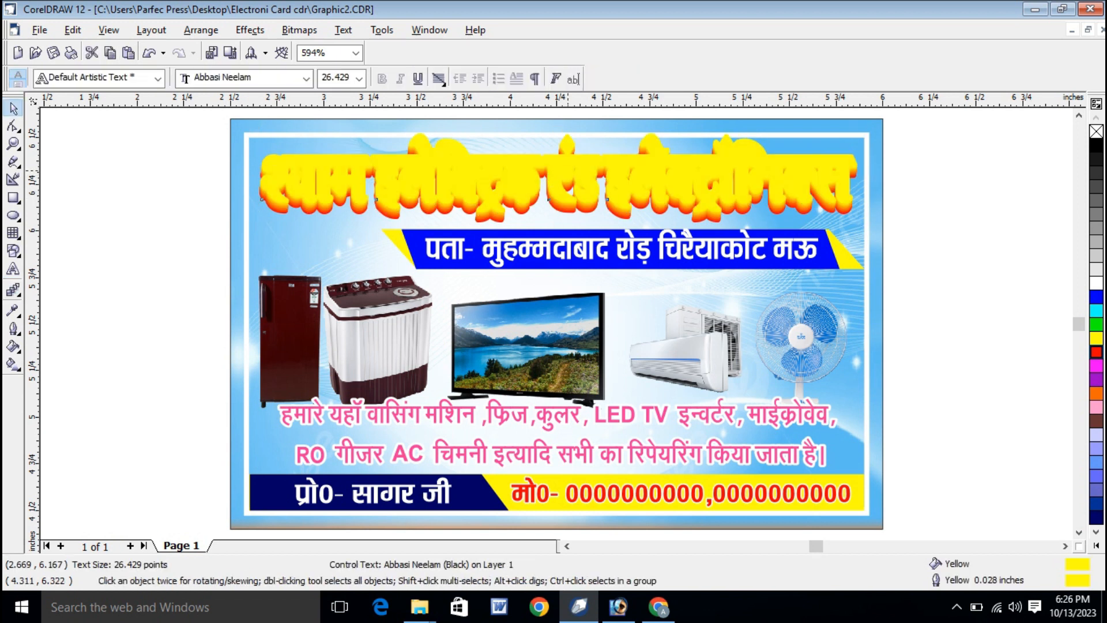
key("KP_Add")
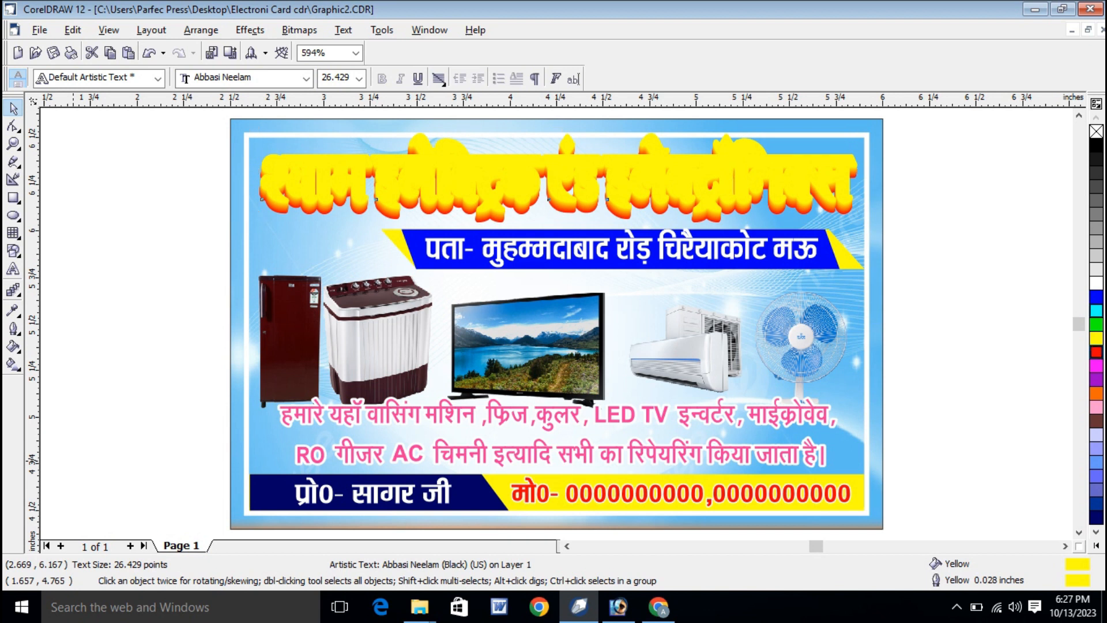
left_click(1096, 352)
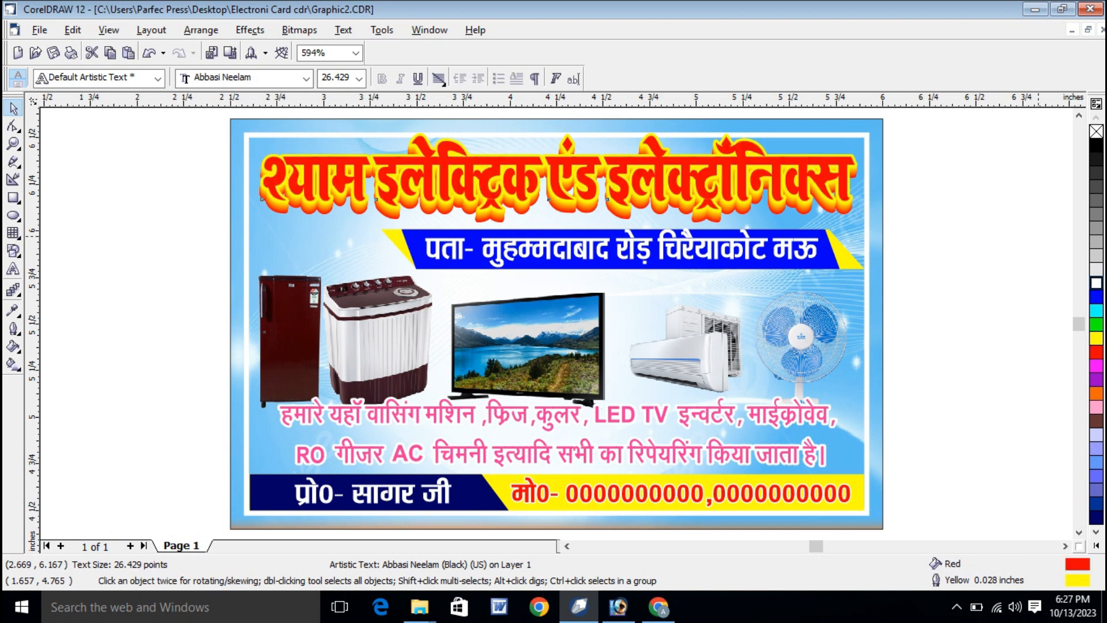
key("Escape")
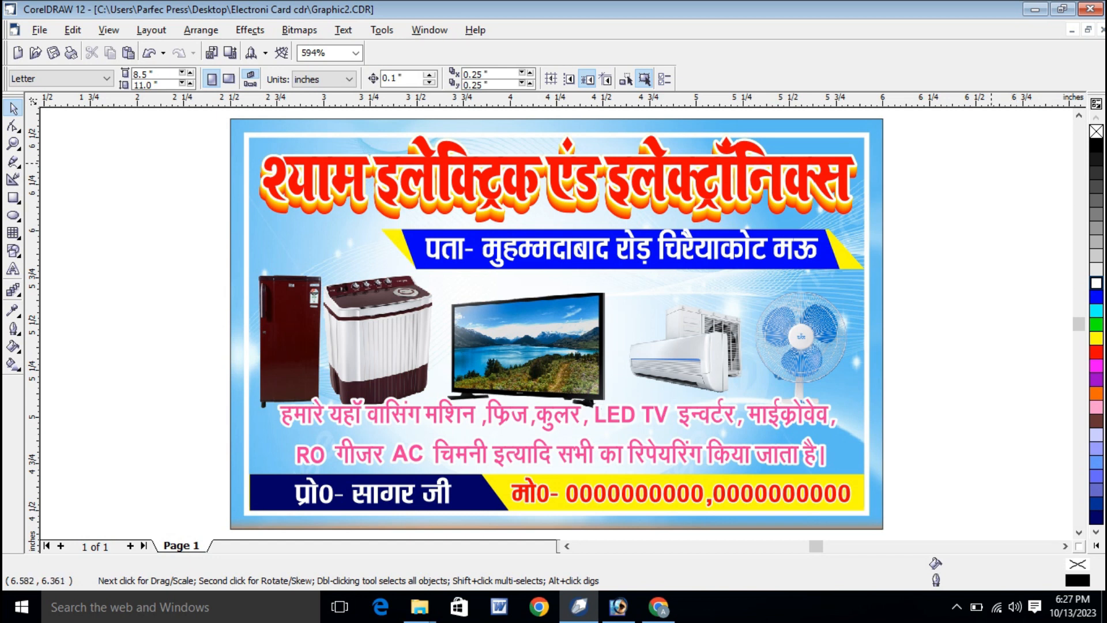
Open the inner PowerClip frame's contents and draw a white-filled rectangle about 4.08 by 0.6 inches across the middle of the background.
right_click(855, 218)
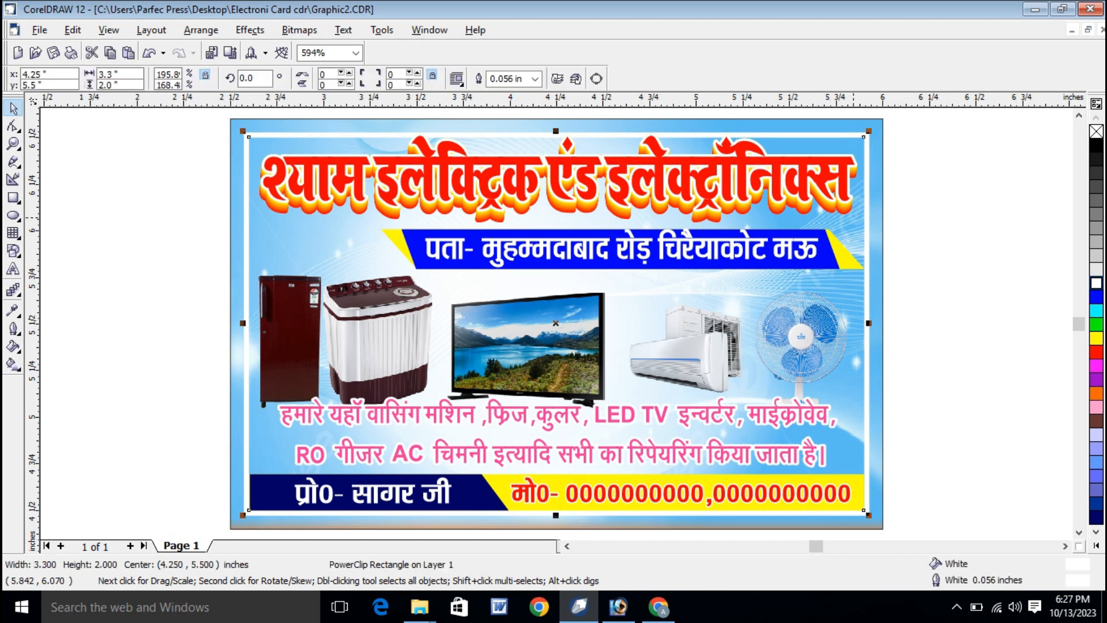
left_click(903, 243)
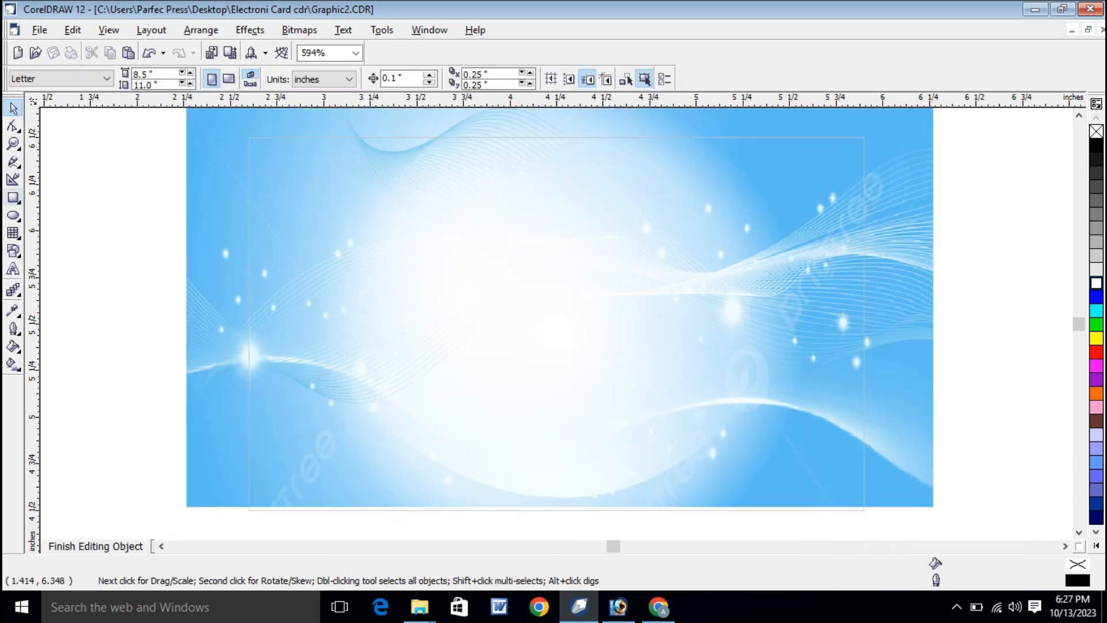
left_click(13, 197)
left_click_drag(177, 297, 938, 410)
left_click(1096, 283)
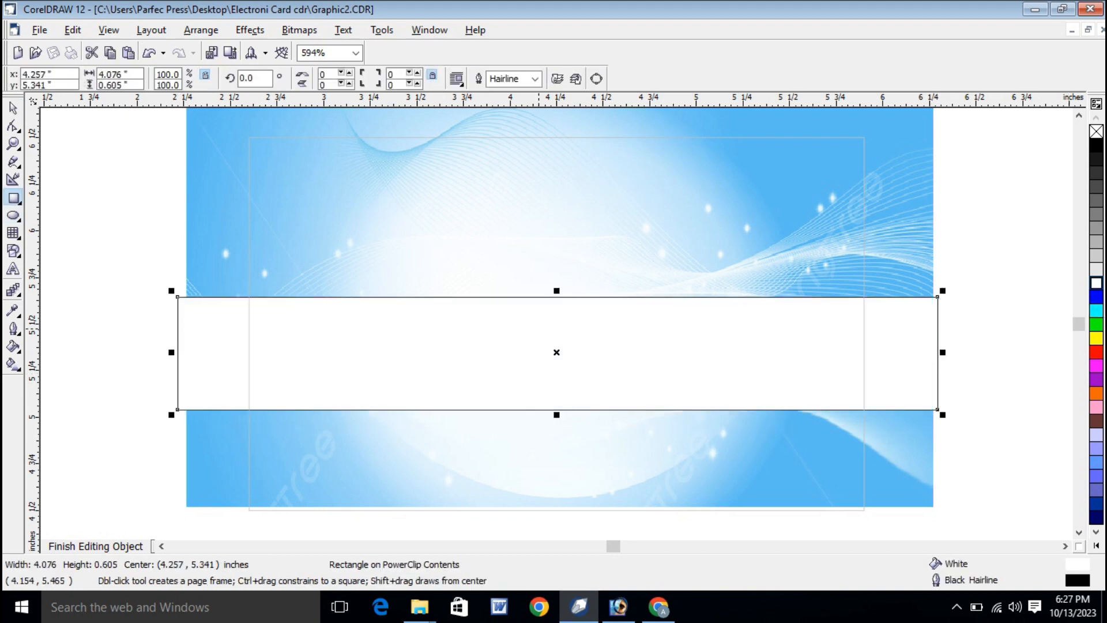
Stretch the white rectangle to about 0.9 inch high and remove its outline.
left_click_drag(557, 289, 556, 269)
left_click_drag(556, 414, 555, 426)
right_click(1096, 131)
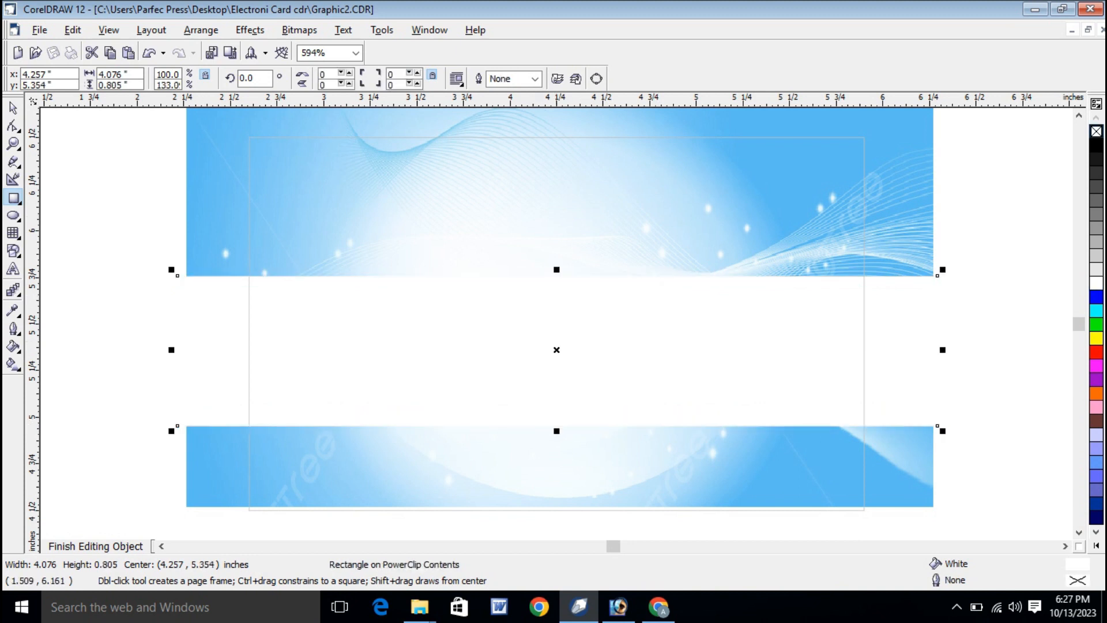
key("space")
left_click_drag(556, 431, 556, 447)
Convert the white rectangle to a 32-bit CMYK bitmap at 300 dpi, then run the bitmap conversion on it again.
left_click(300, 30)
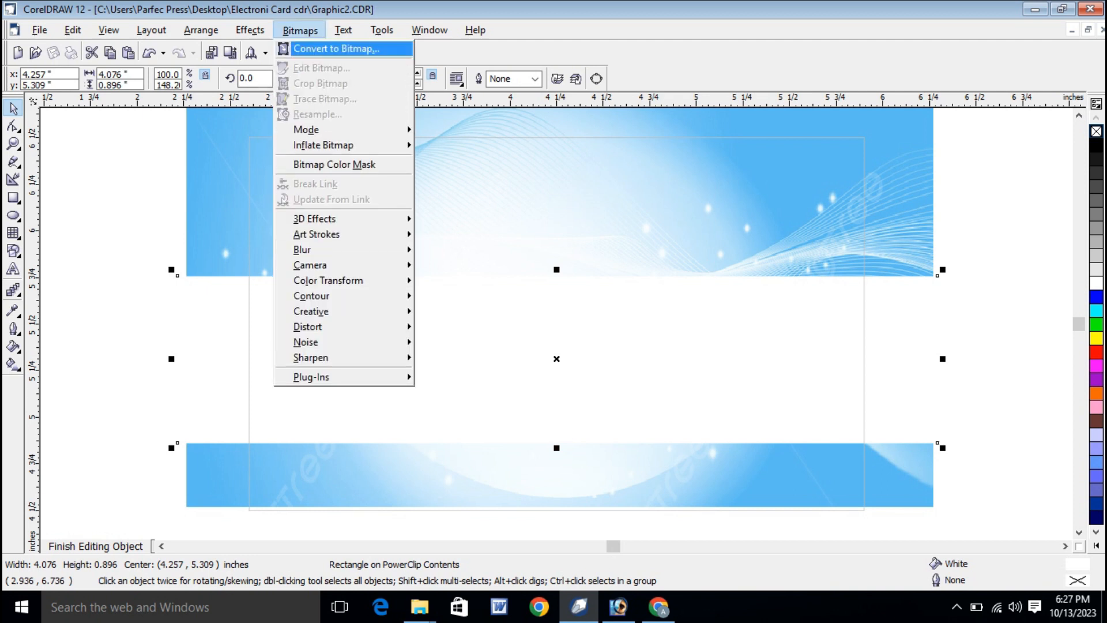
left_click(336, 48)
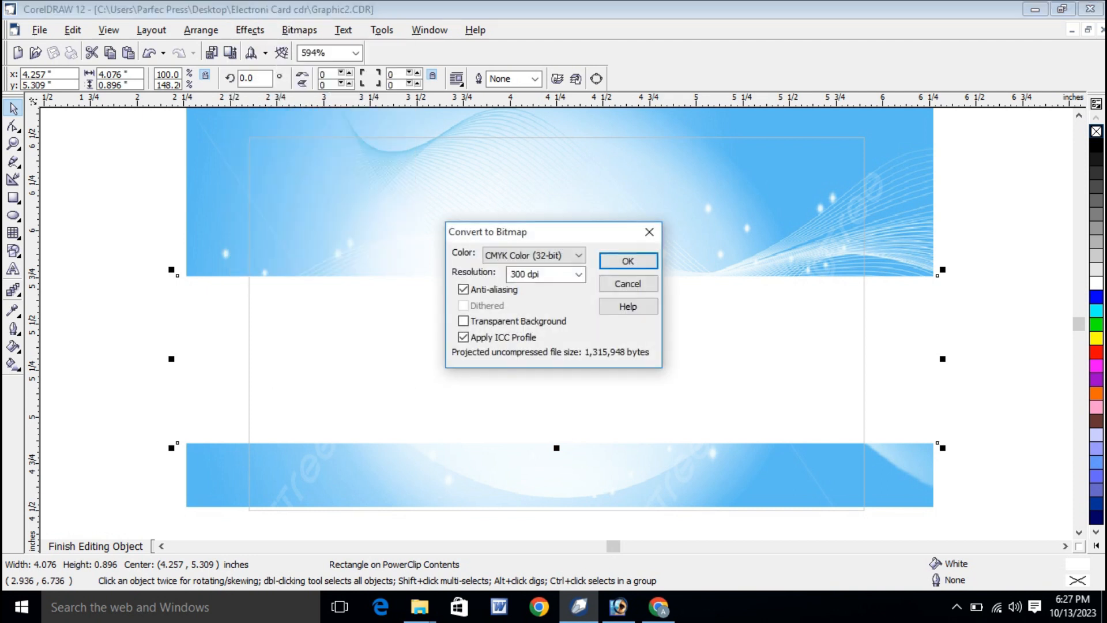
key("Return")
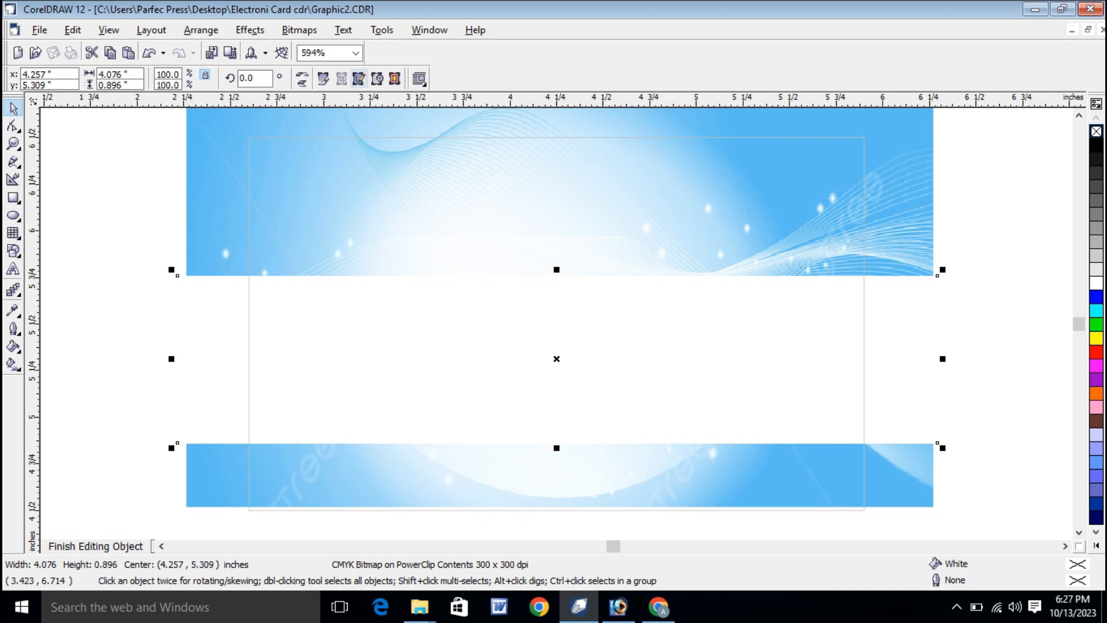
left_click(299, 30)
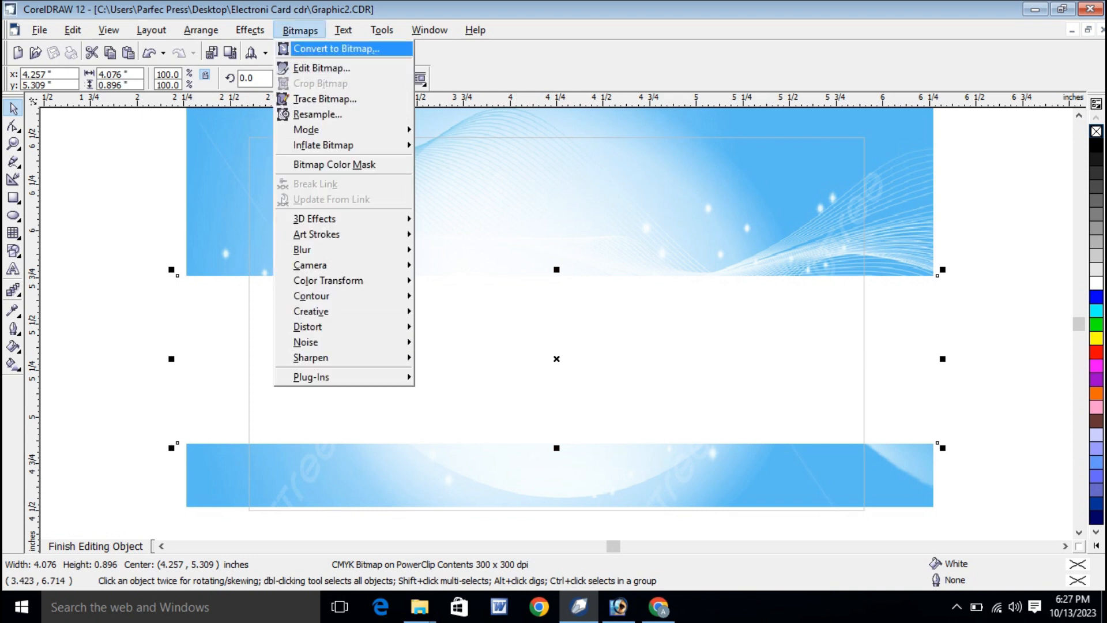
left_click(336, 48)
left_click(628, 259)
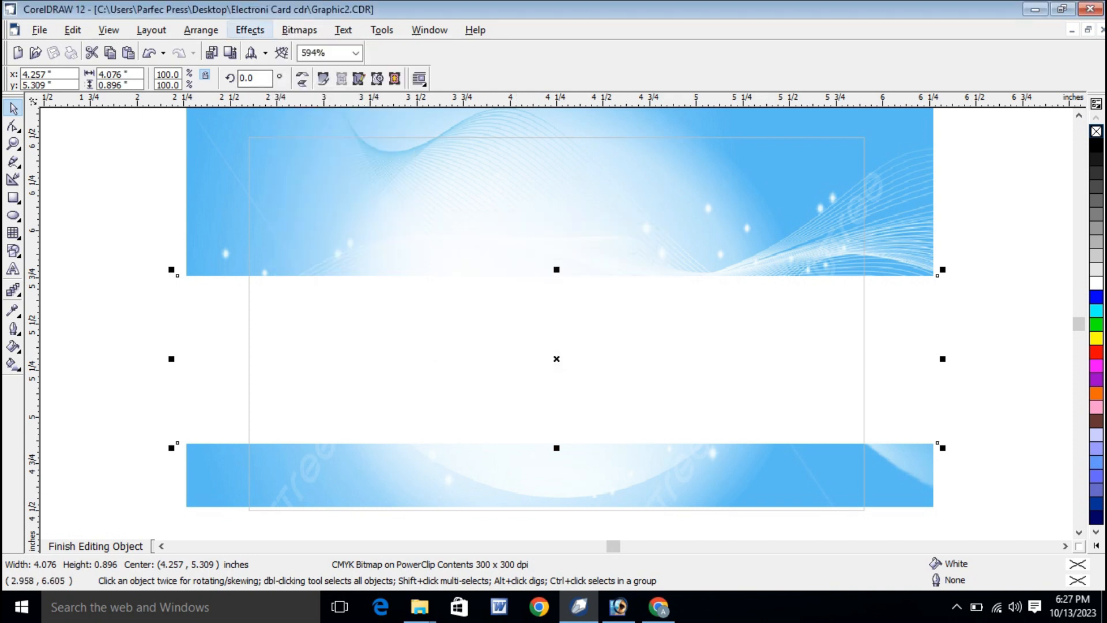
Apply a Gaussian Blur with a 17-pixel radius to the white band bitmap.
left_click(250, 30)
mouse_move(299, 30)
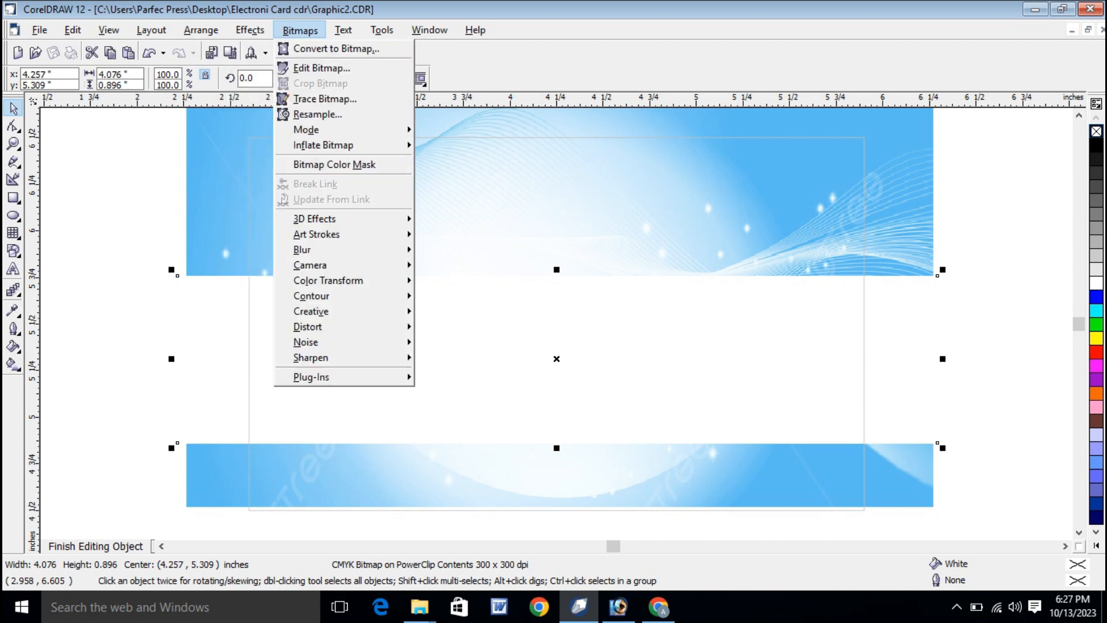
mouse_move(311, 249)
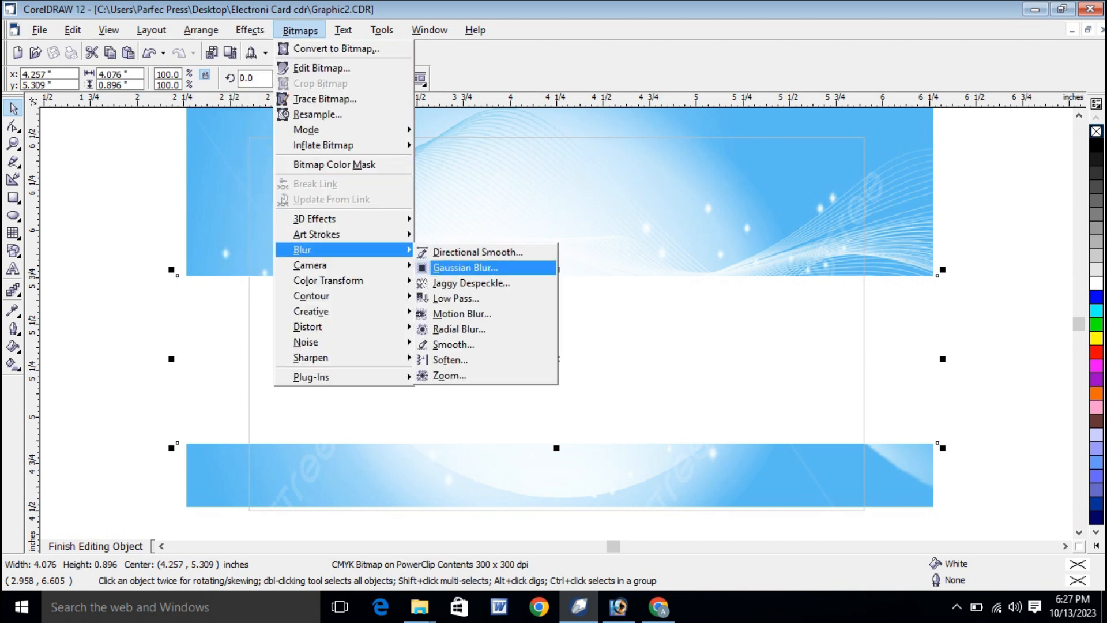
left_click(465, 267)
left_click_drag(468, 288, 490, 288)
left_click(395, 339)
left_click(395, 339)
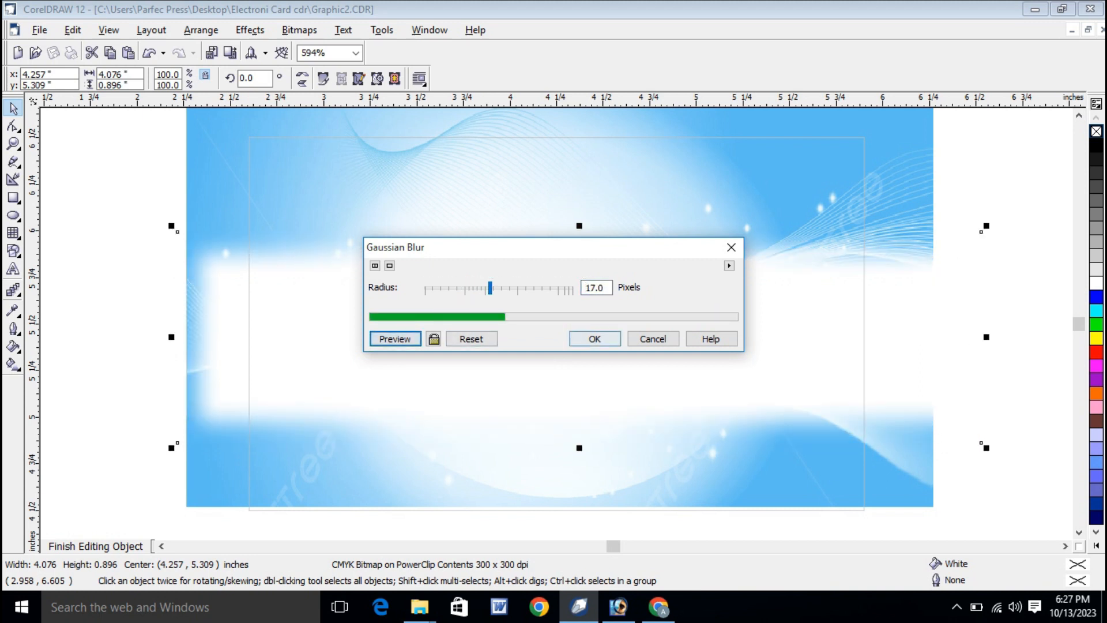
left_click(595, 338)
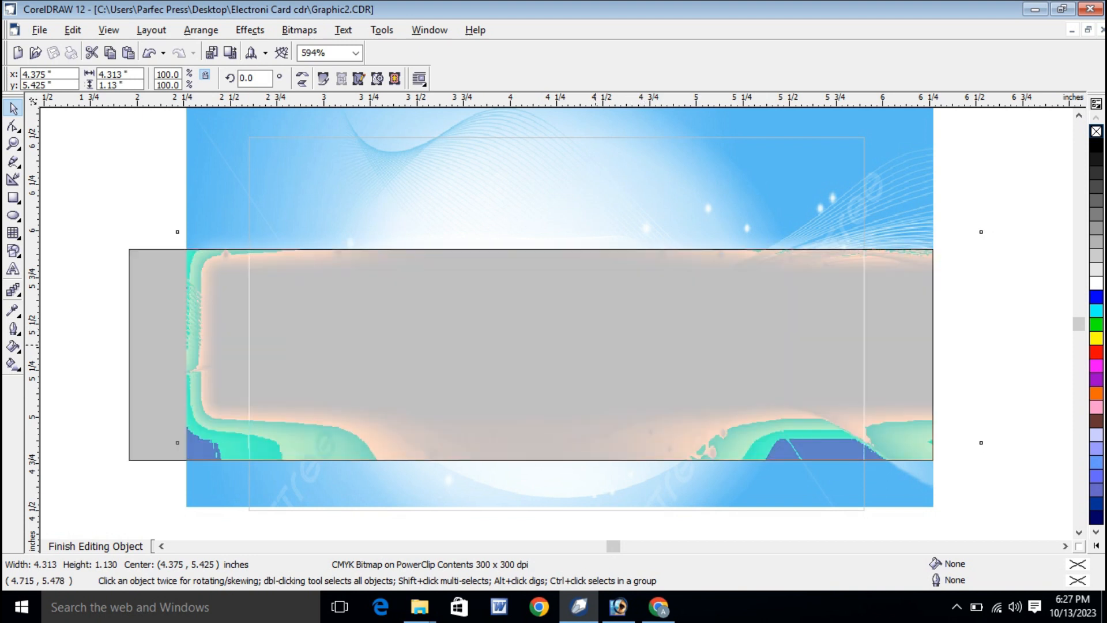
Stretch the blurred white band to about 1.32 inches high, shift it over the background's middle and finish editing the PowerClip contents.
left_click_drag(530, 243, 530, 207)
left_click_drag(552, 278, 551, 302)
left_click_drag(557, 349, 563, 341)
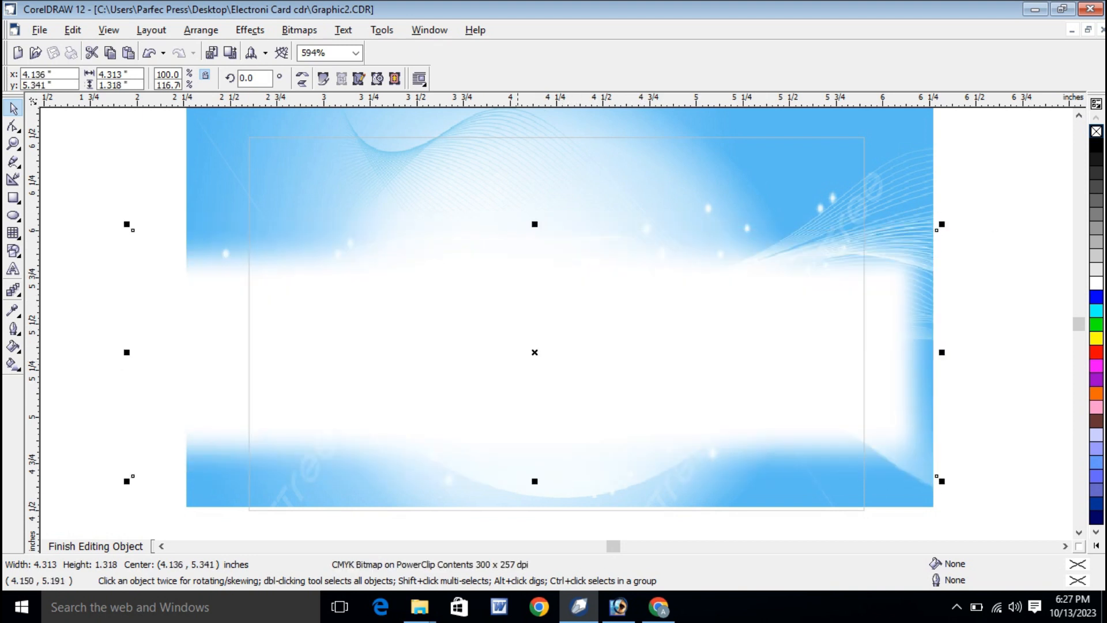
left_click(109, 543)
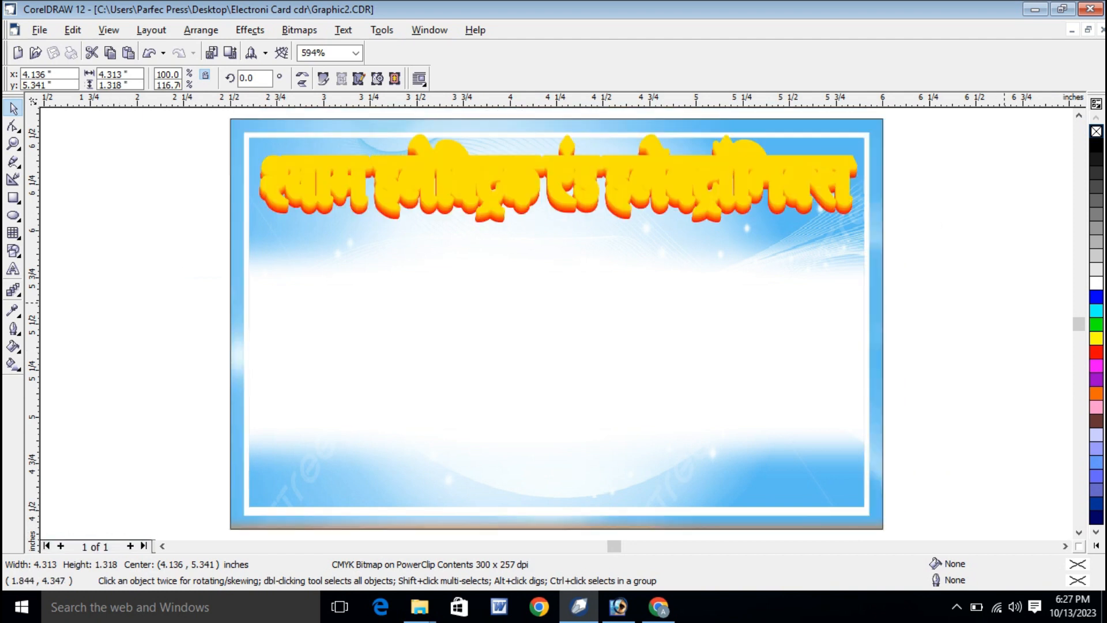
key("Escape")
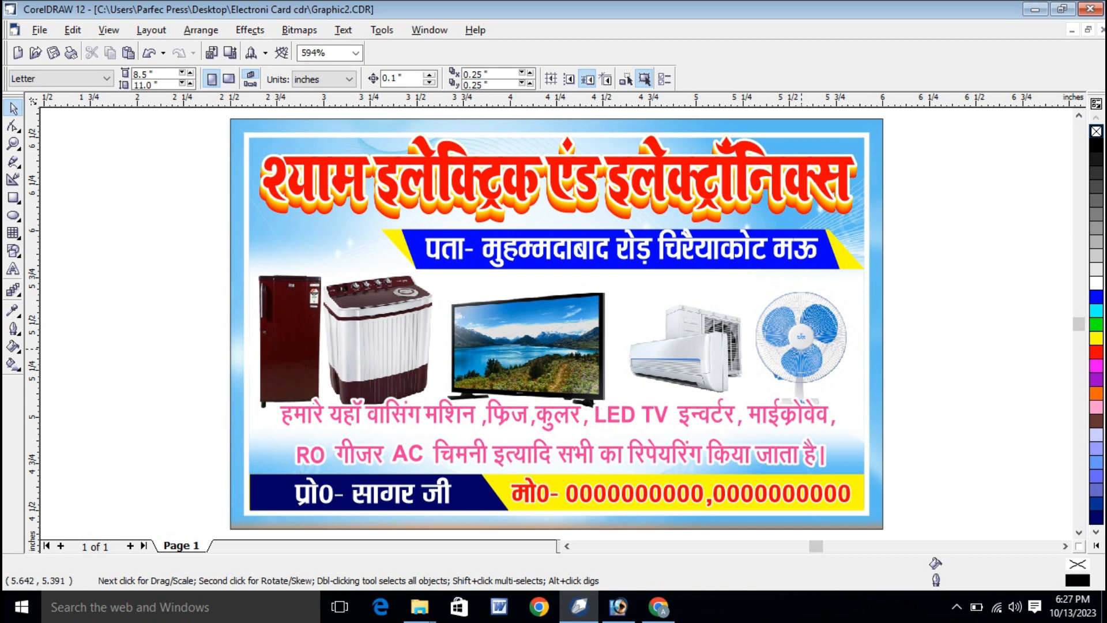
Reopen the PowerClip contents, extend the blurred white band downward to about 1.48 inches high, and finish editing.
left_click(847, 255)
right_click(848, 255)
left_click(888, 282)
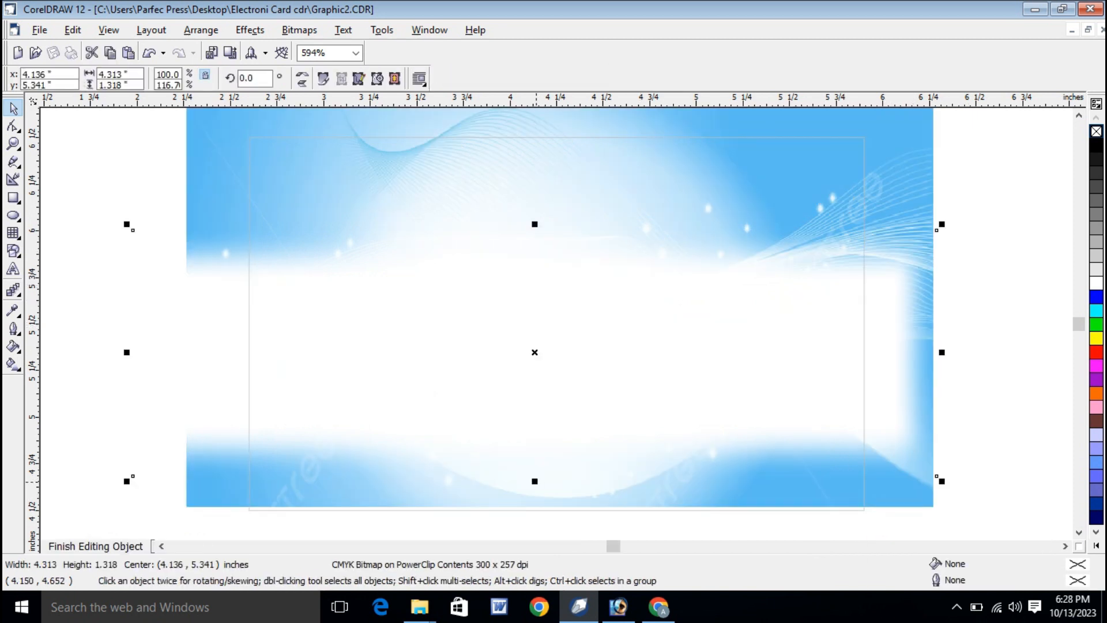
left_click_drag(536, 481, 538, 511)
left_click(579, 394)
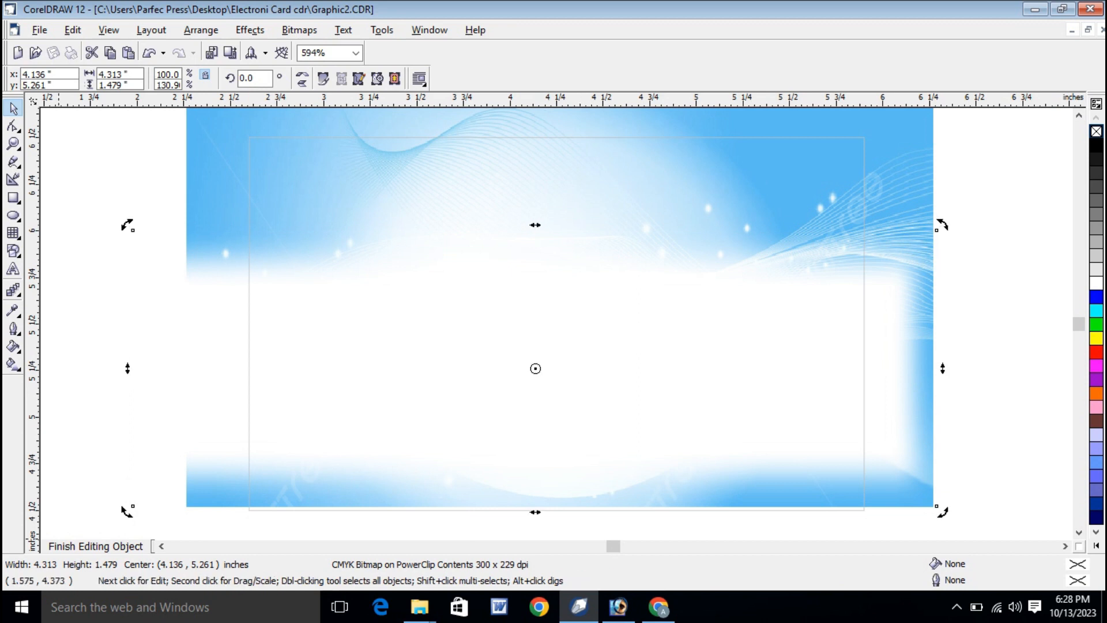
left_click(95, 546)
left_click(946, 213)
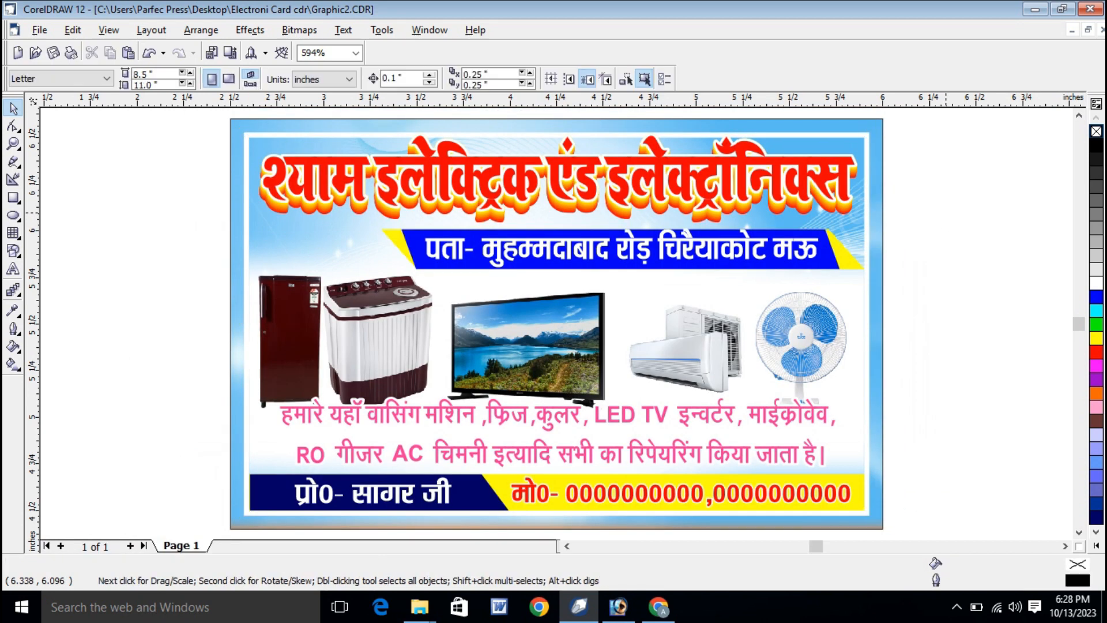